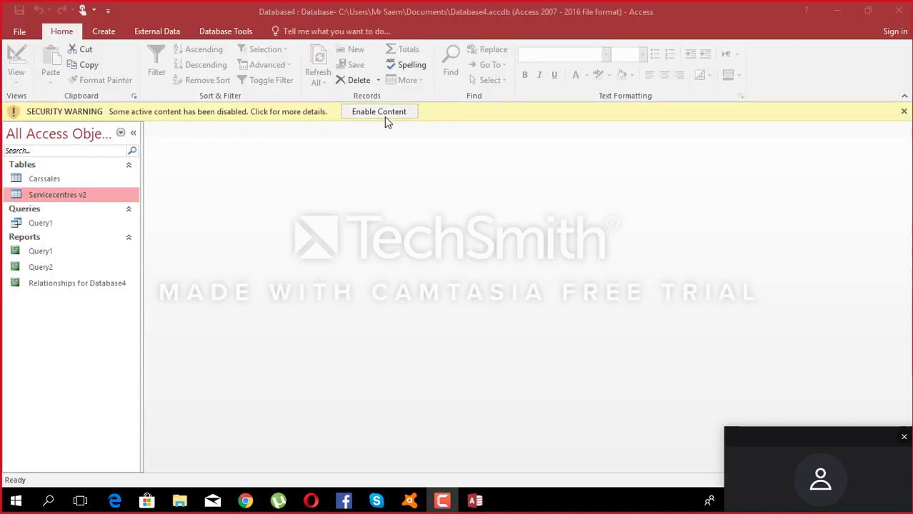
- Enable the database's disabled content and open the Carssales and Servicecentres v2 tables
left_click(379, 113)
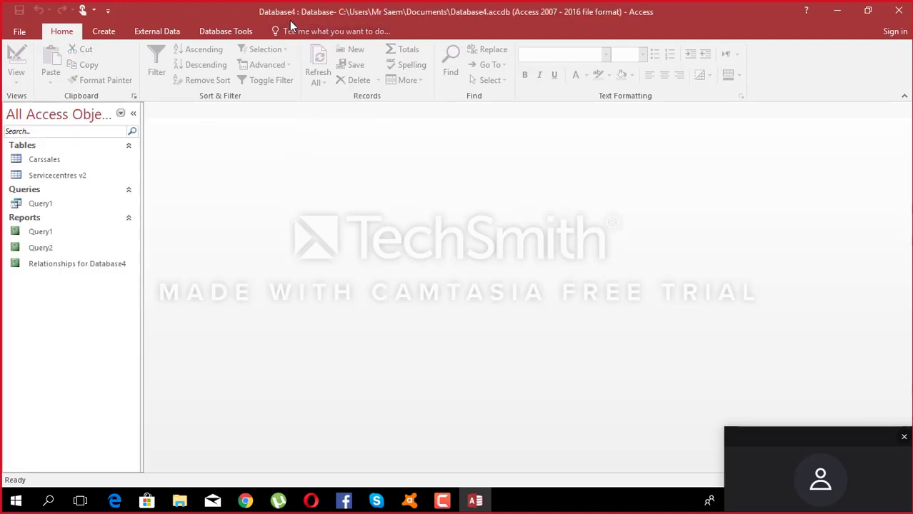
left_click(71, 164)
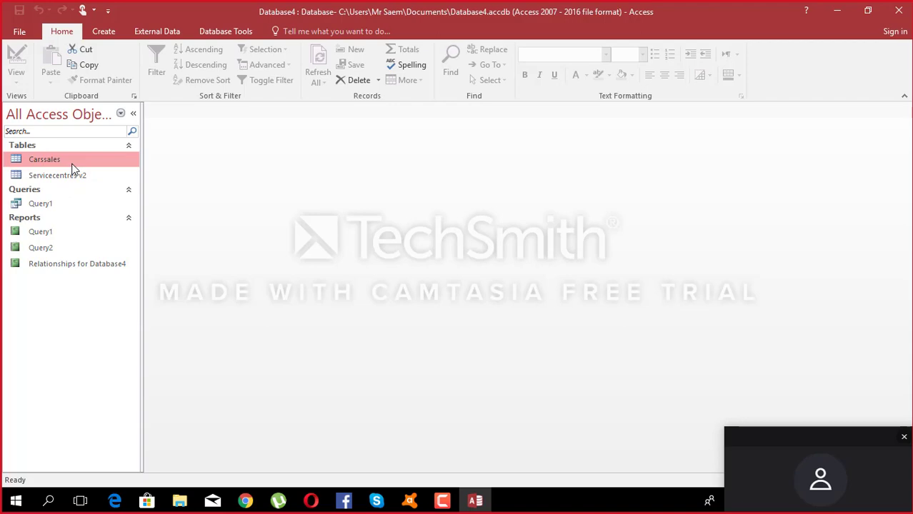
double_click(71, 165)
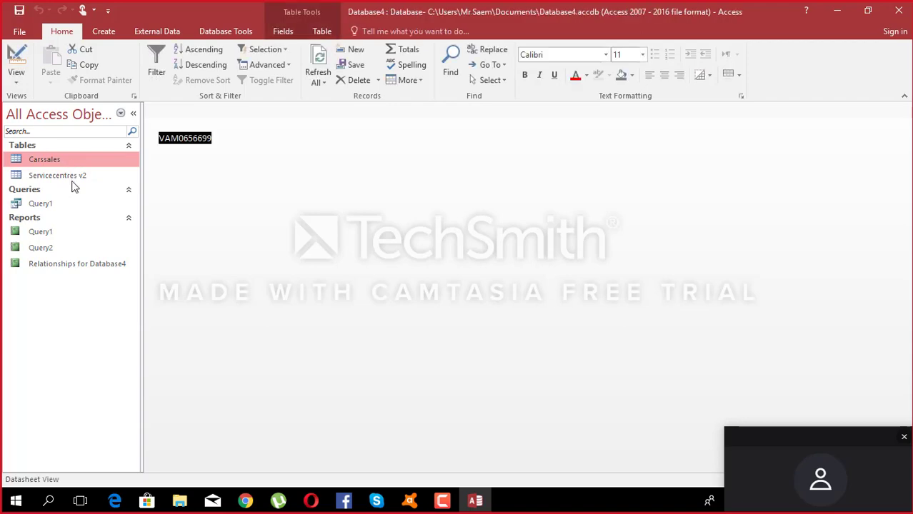
double_click(73, 178)
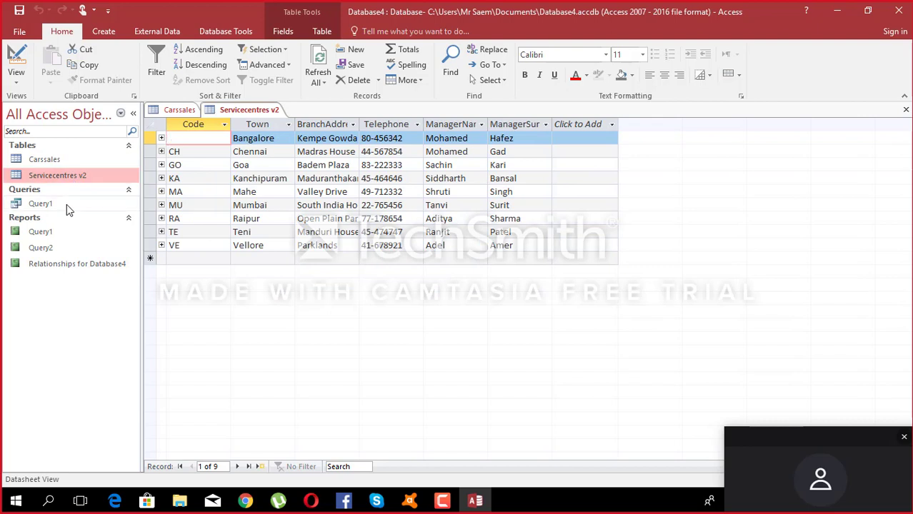
double_click(66, 205)
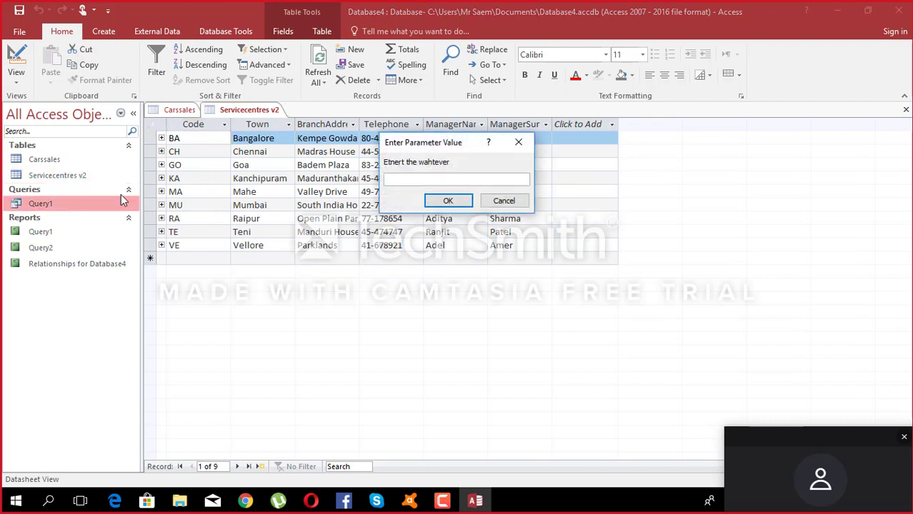
left_click(501, 202)
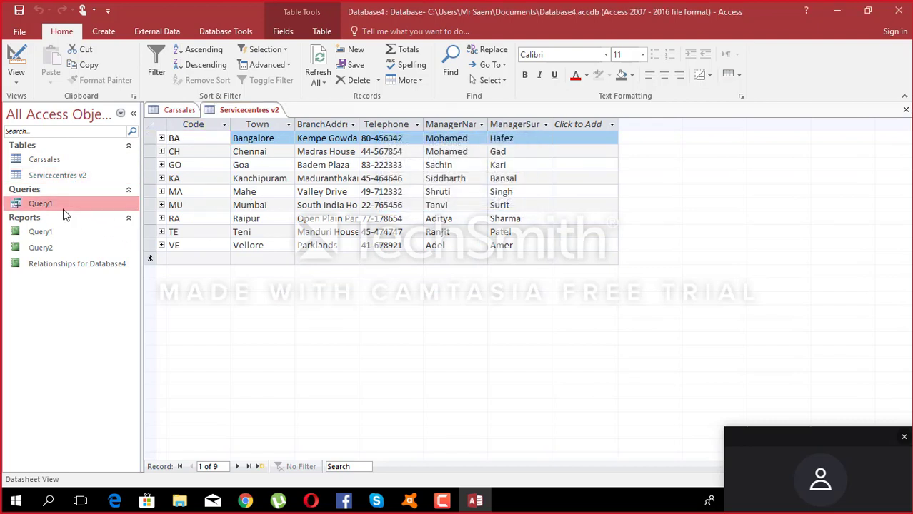
left_click(89, 176)
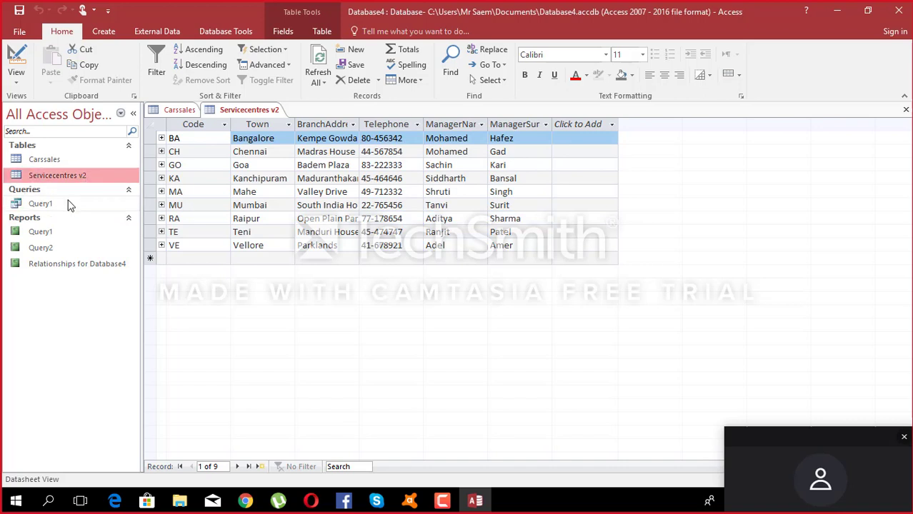
- Create a new query in design view containing the Carssales and Servicecentres v2 tables
left_click(104, 31)
left_click(198, 77)
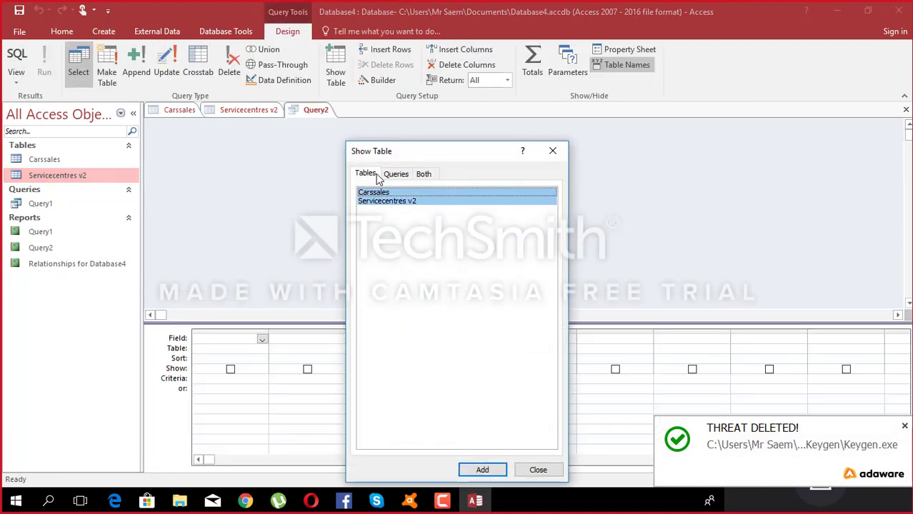
left_click(482, 469)
left_click(537, 470)
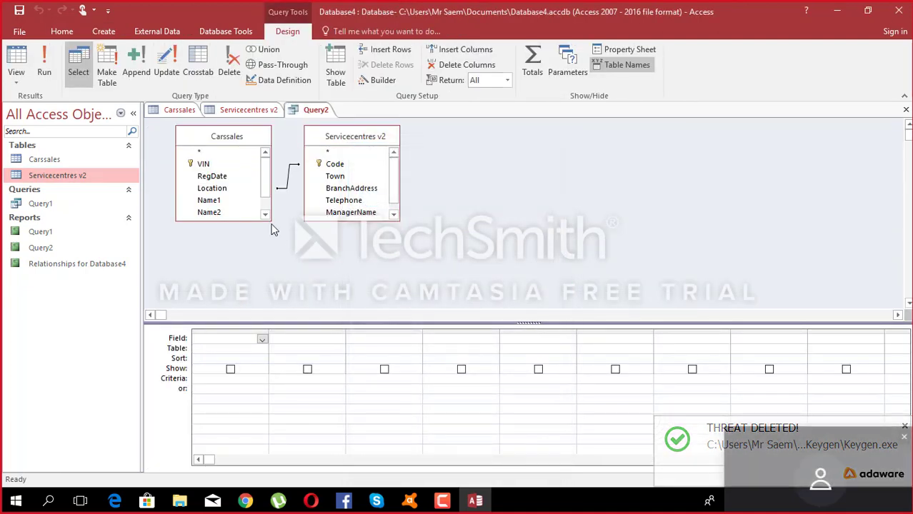
- Enlarge the Carssales field list and add RegDate, Location, Name1, Name2 and Title to the query
left_click_drag(265, 219, 267, 263)
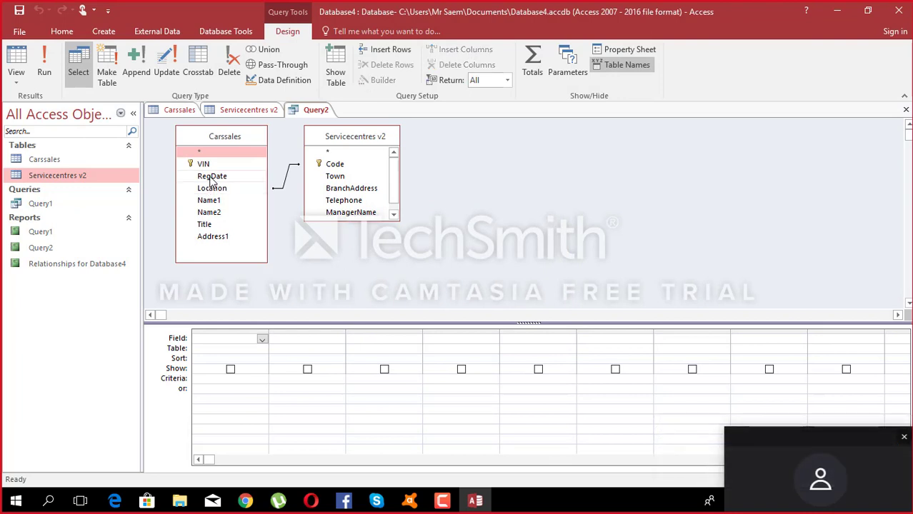
double_click(211, 176)
double_click(212, 188)
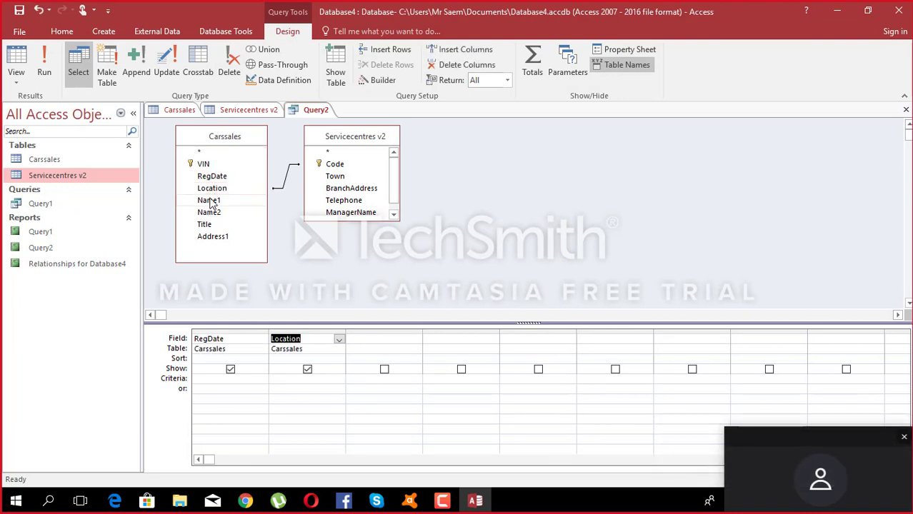
double_click(208, 201)
double_click(208, 213)
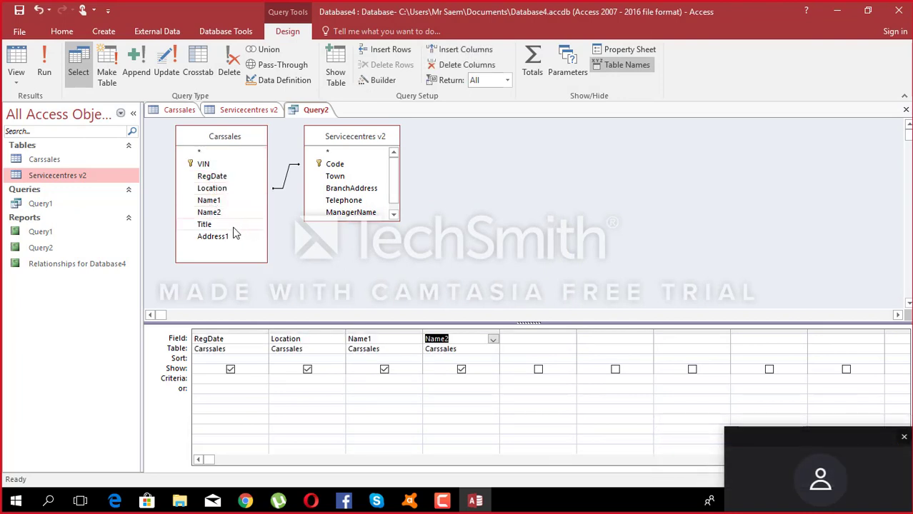
double_click(236, 226)
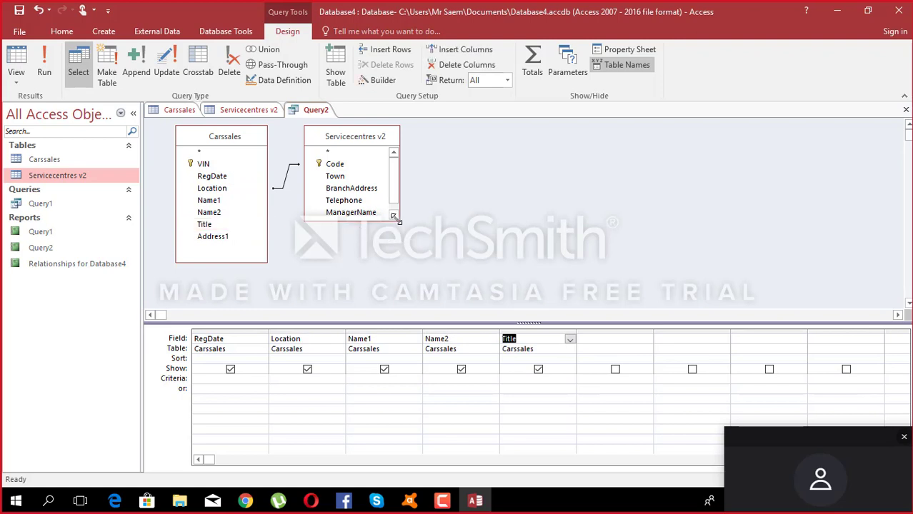
- Enlarge the Servicecentres v2 field list, add Town, BranchAddress and Telephone to the query, and move the list away from Carssales
left_click_drag(399, 220, 408, 288)
double_click(336, 176)
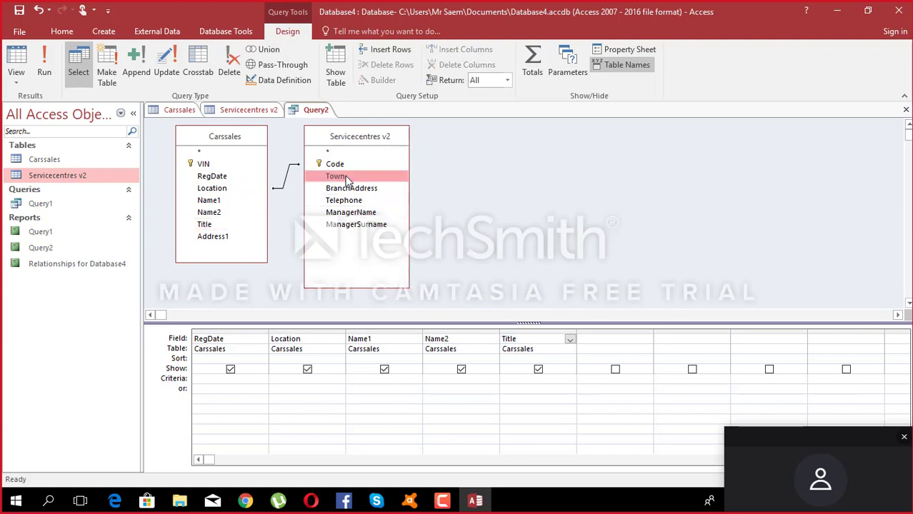
double_click(350, 188)
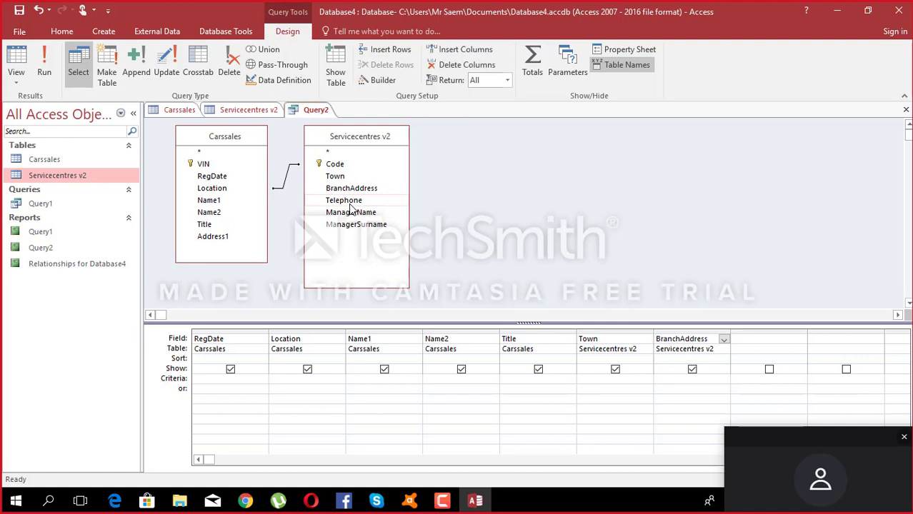
left_click(350, 202)
double_click(351, 202)
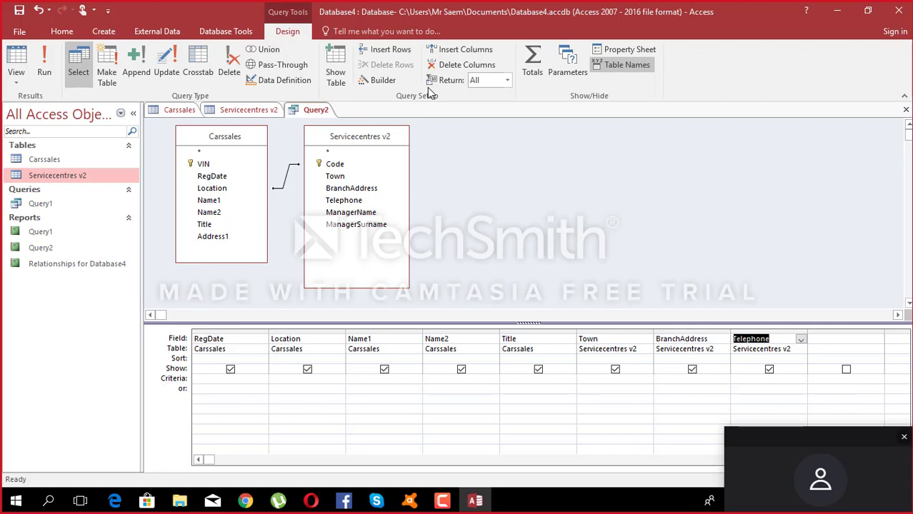
left_click_drag(340, 140, 359, 143)
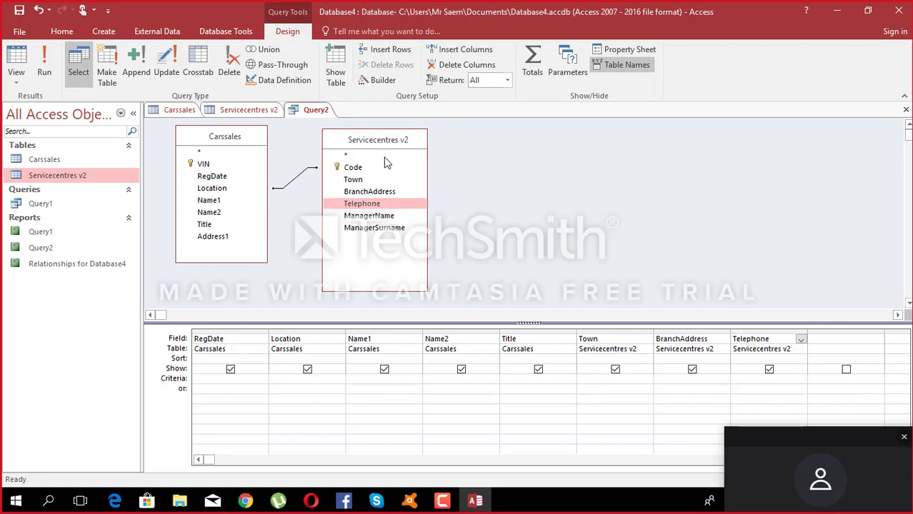
- Save the query as Query2 and close the database
left_click(19, 10)
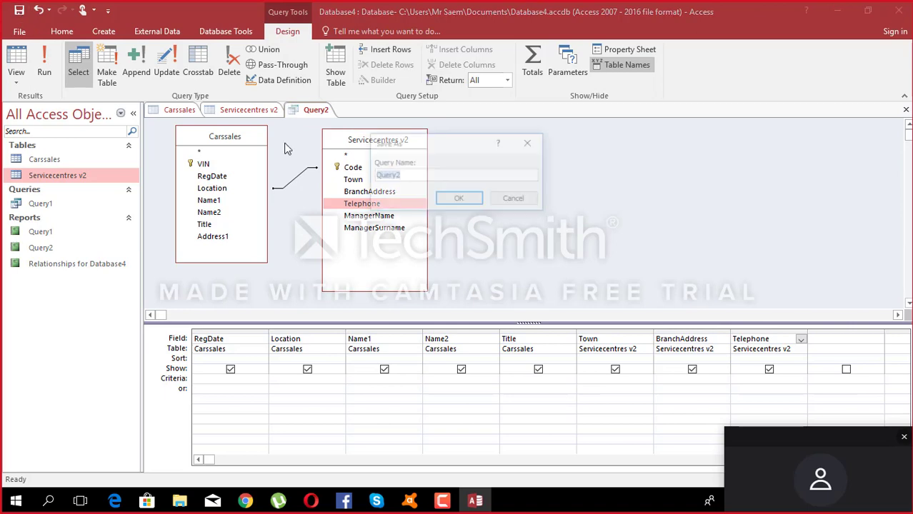
left_click(459, 198)
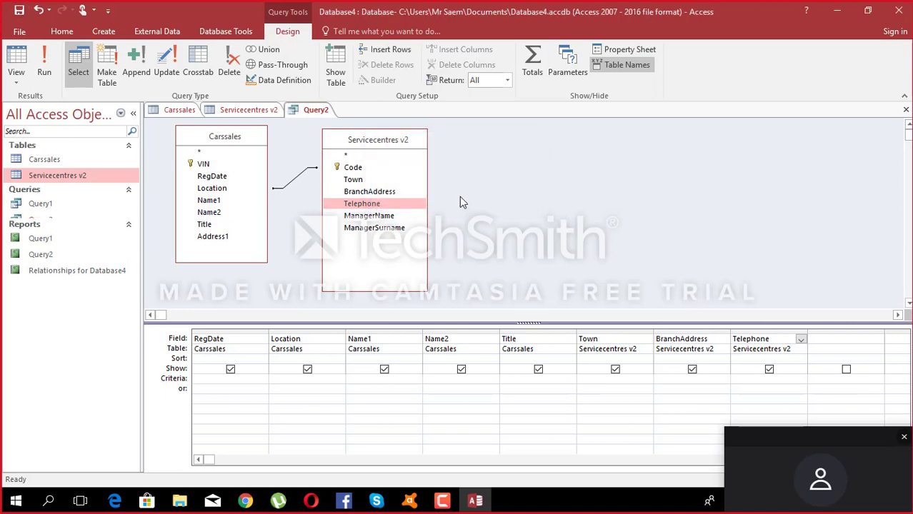
left_click(903, 7)
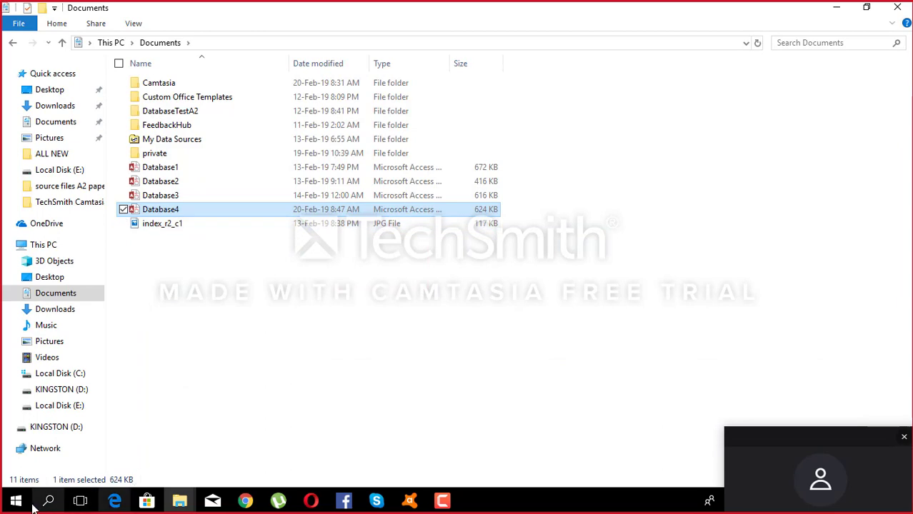
- Start Word 2016 and create a blank document
left_click(17, 504)
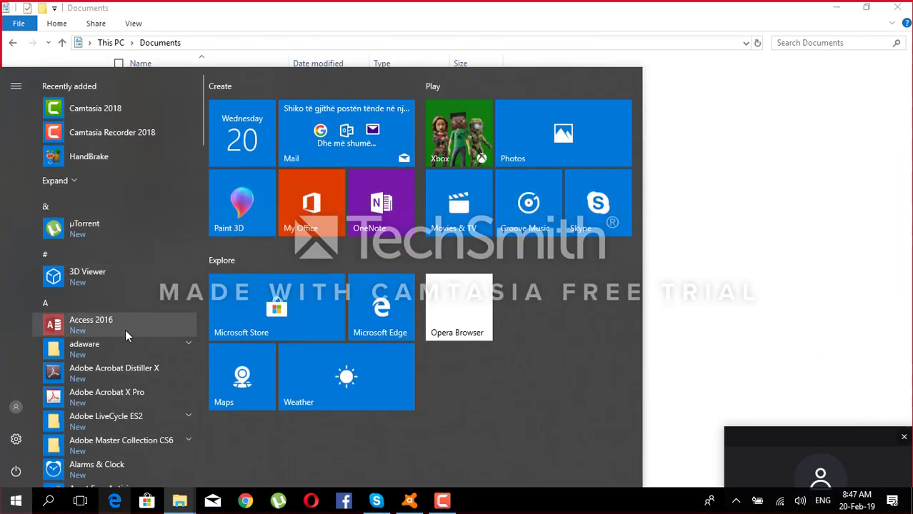
left_click(127, 335)
type("wo")
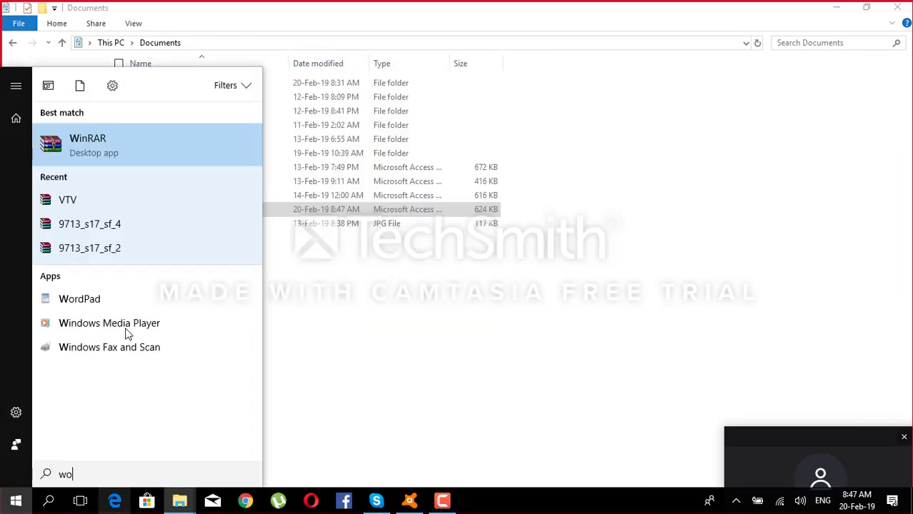
type("rd")
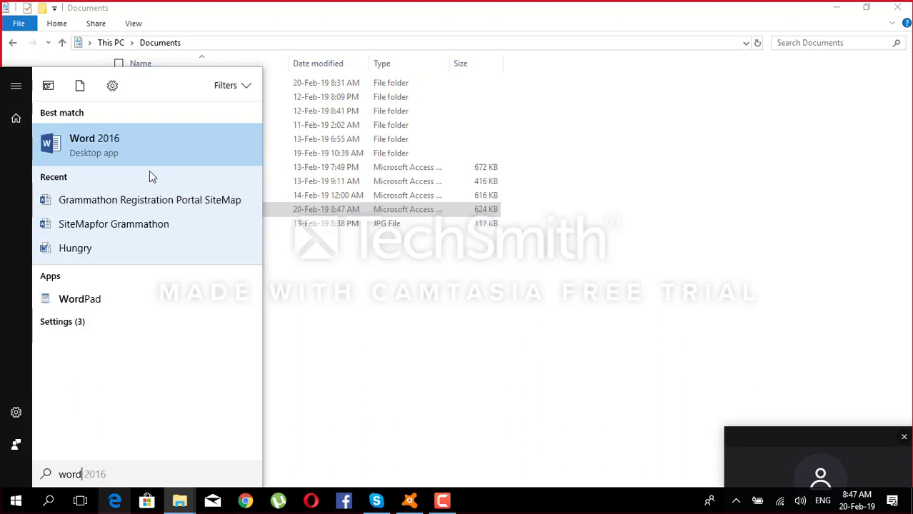
left_click(137, 154)
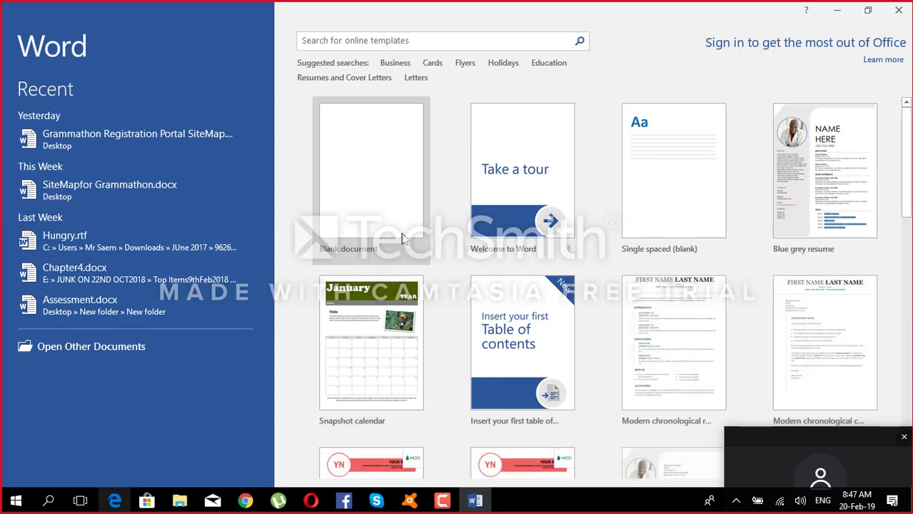
left_click(362, 190)
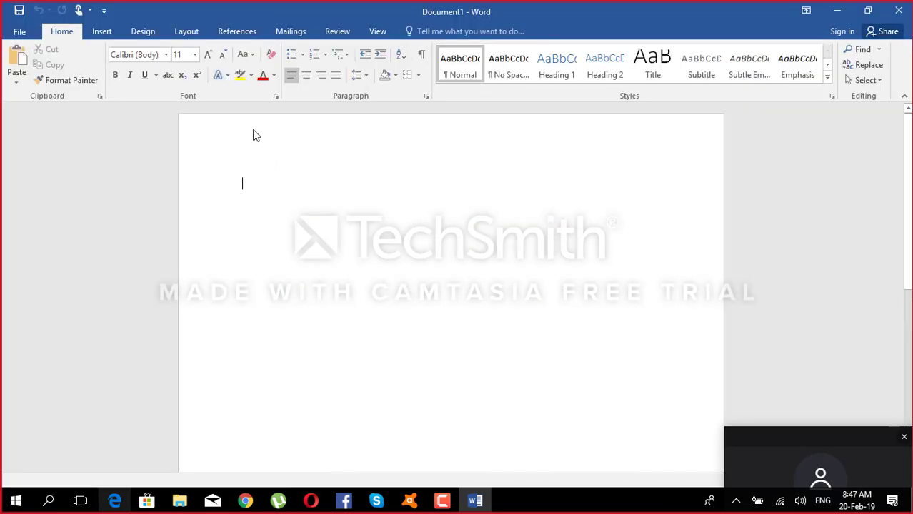
- Use Query2 from the existing Database4 file in Documents as the mail merge recipient list
left_click(290, 32)
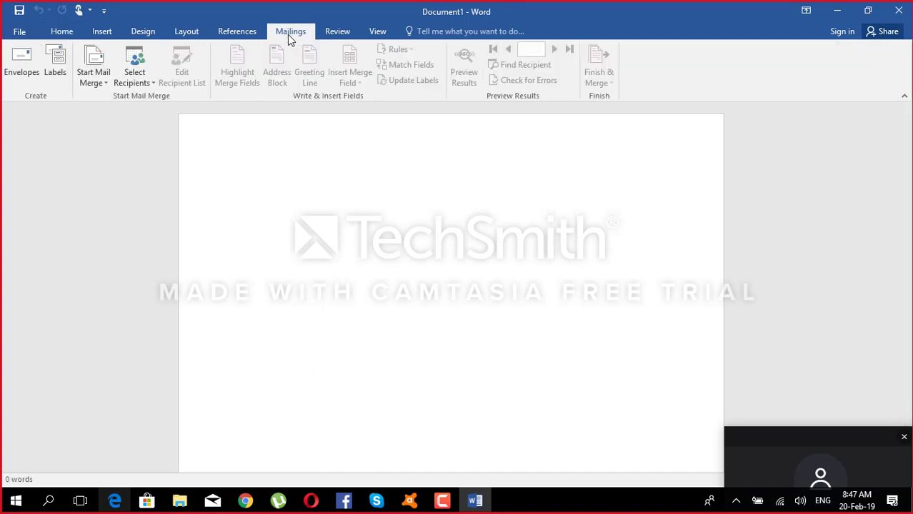
left_click(143, 80)
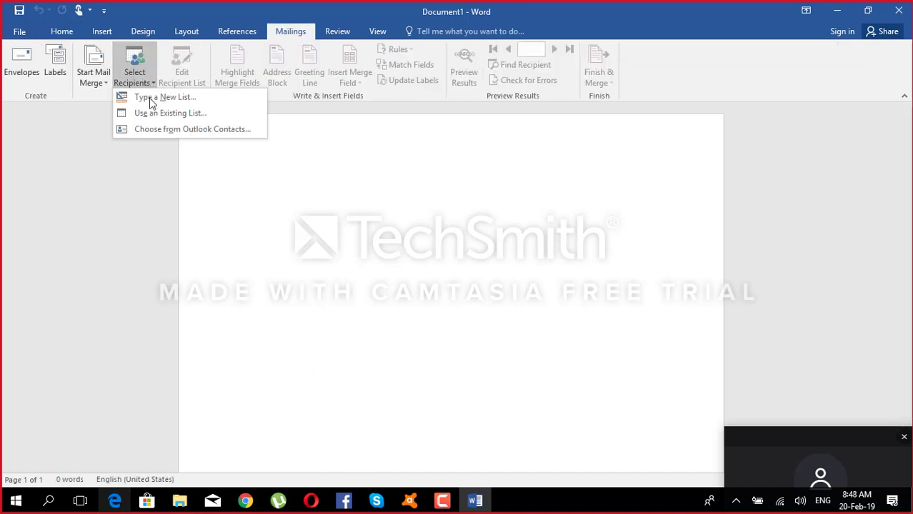
left_click(150, 113)
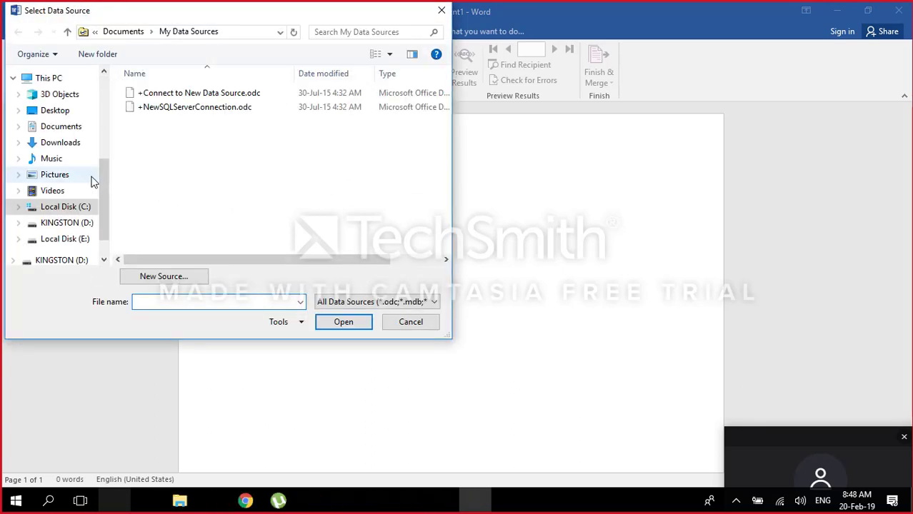
left_click(61, 127)
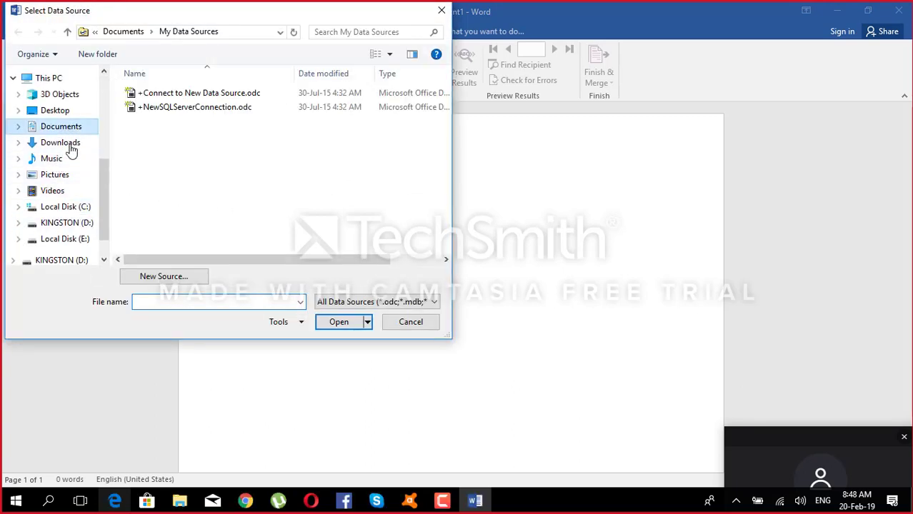
double_click(159, 221)
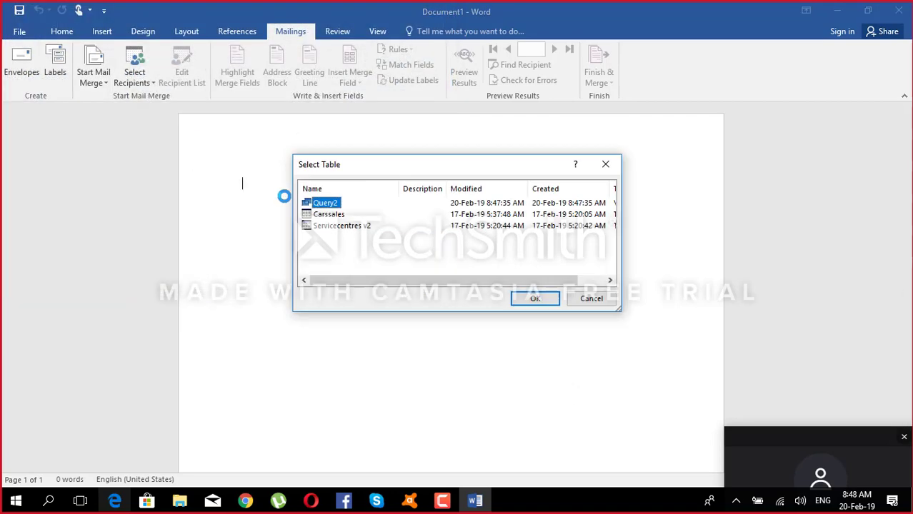
left_click(527, 298)
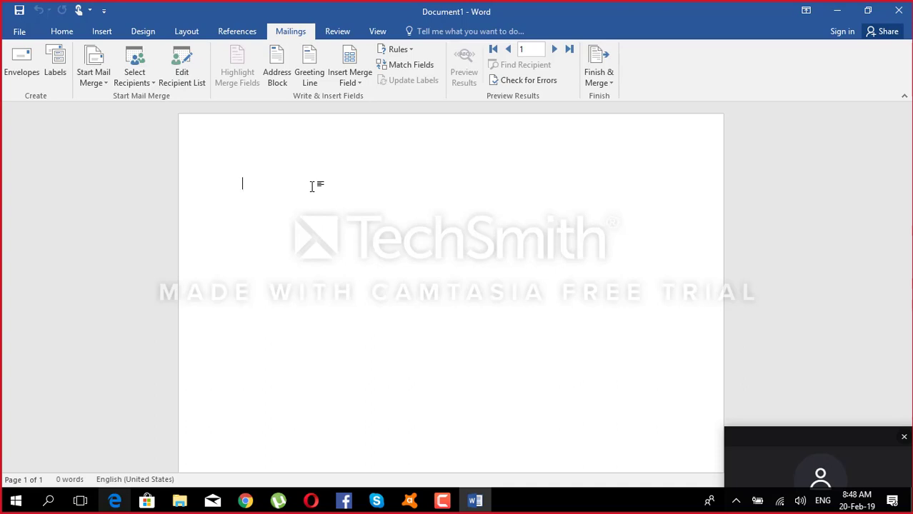
- Edit the mail merge recipient list and add a filter condition where Location equals KA
left_click(187, 63)
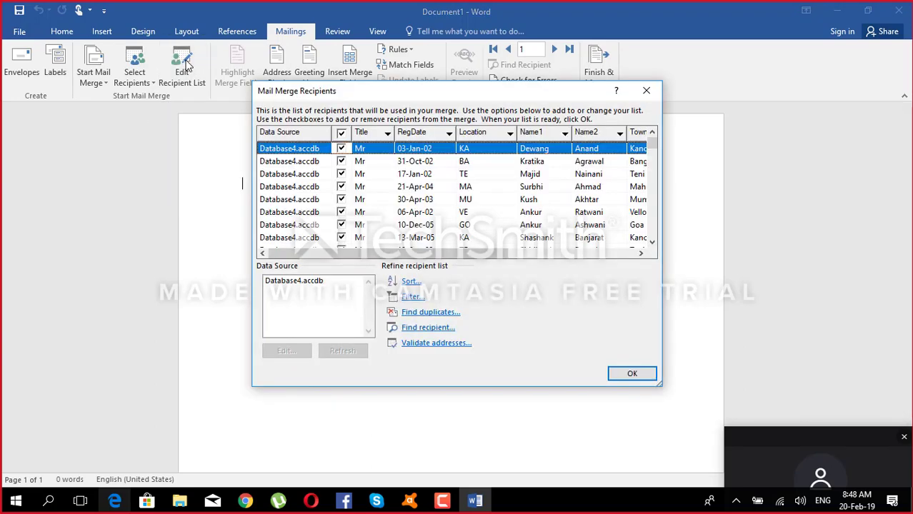
mouse_move(425, 255)
left_mouse_down()
mouse_move(591, 255)
mouse_move(434, 251)
left_mouse_up()
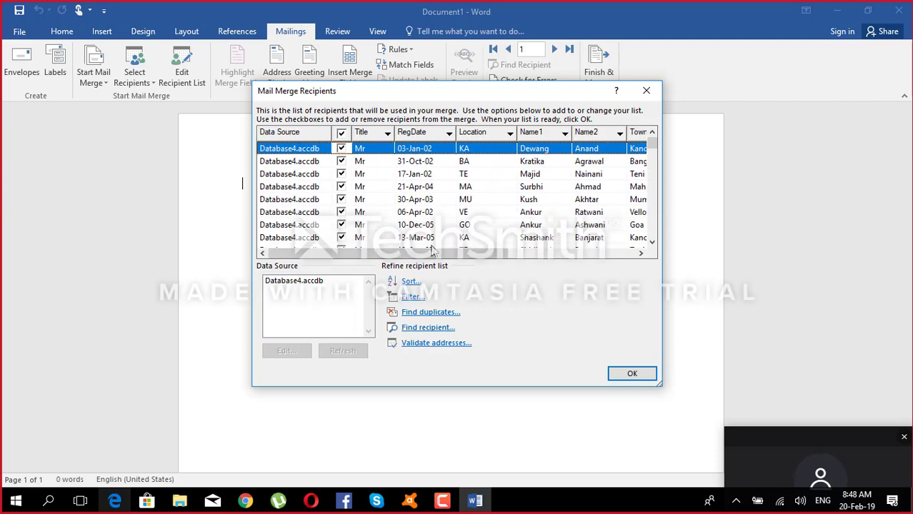
left_click(411, 298)
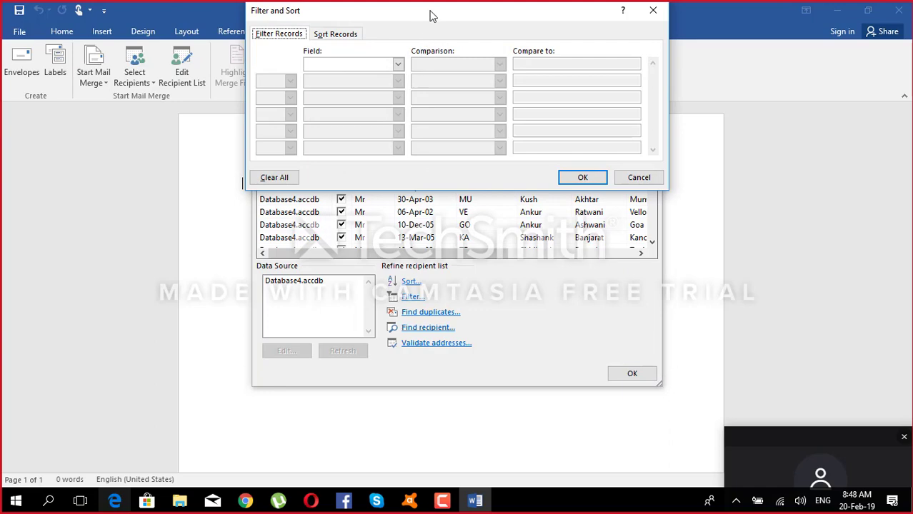
left_click_drag(430, 14, 459, 204)
left_click(442, 246)
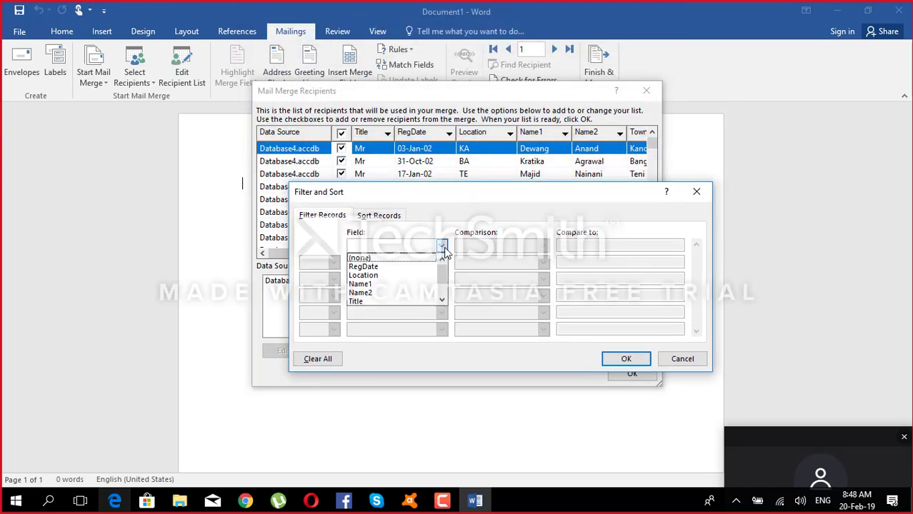
left_click(417, 277)
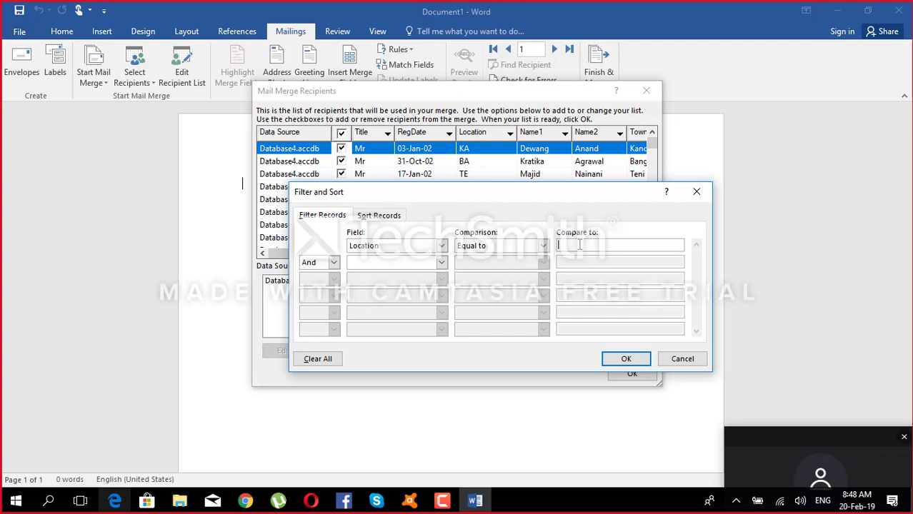
type("KA")
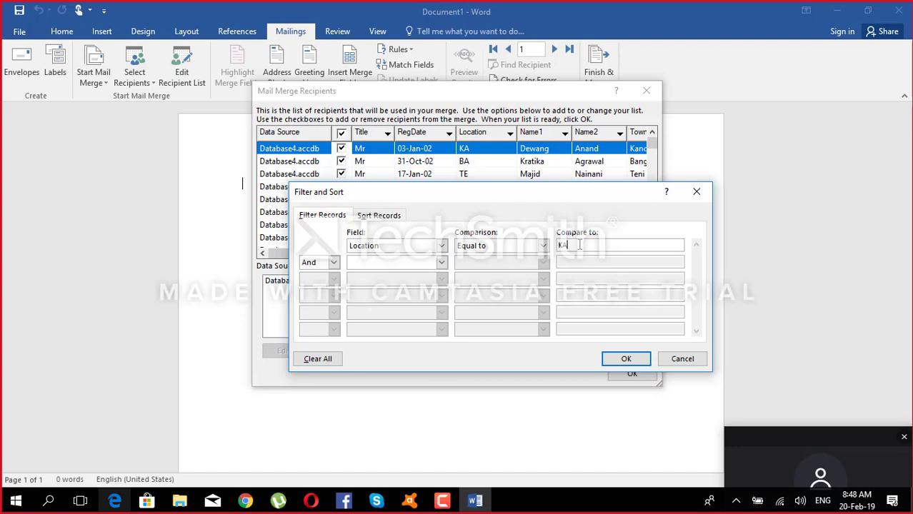
- Add an Or condition where Location equals BA and apply the filter to the recipients
left_click(333, 262)
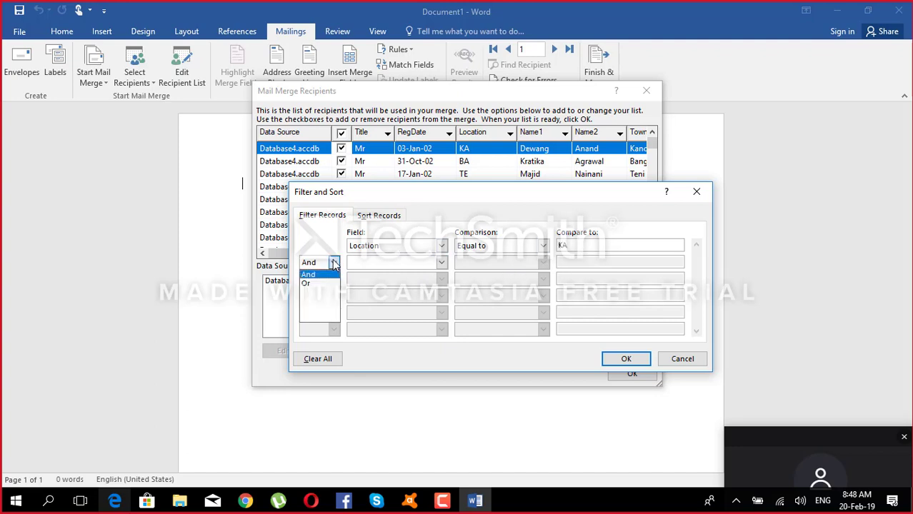
left_click(315, 283)
left_click(441, 262)
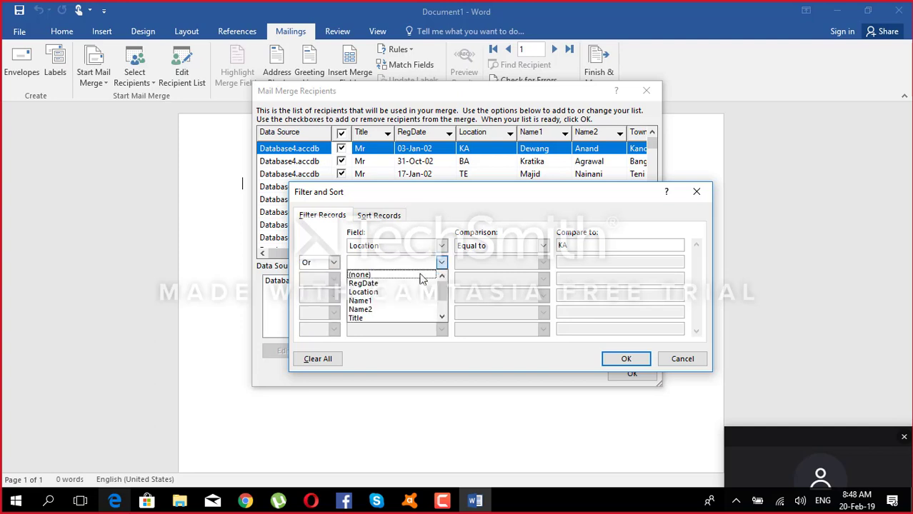
left_click(406, 292)
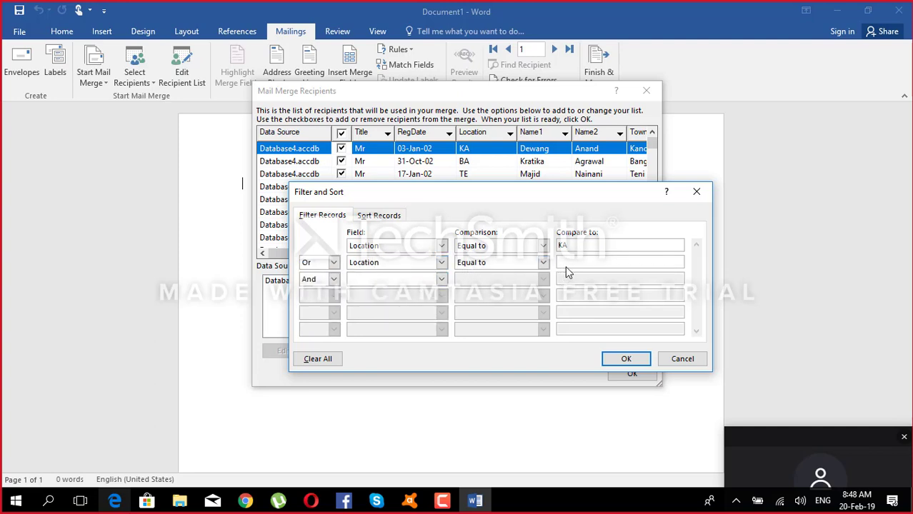
type("BA")
left_click(623, 359)
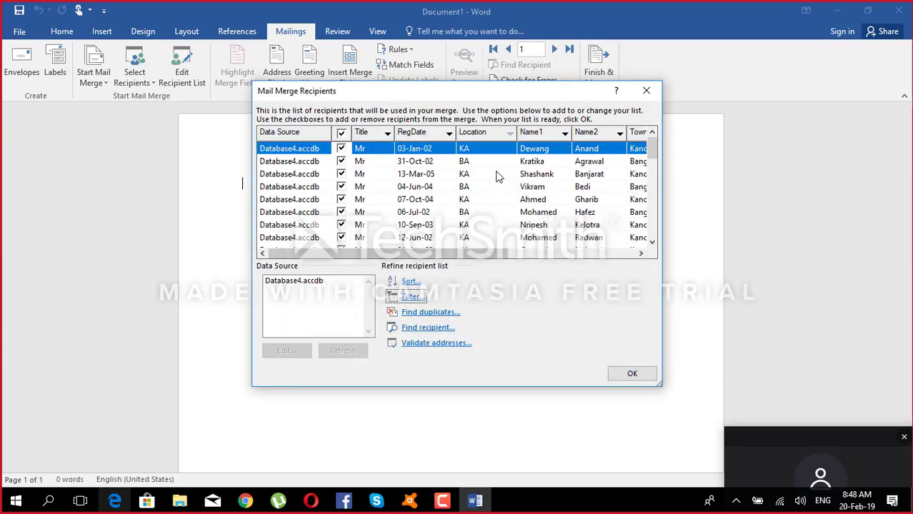
left_click(411, 297)
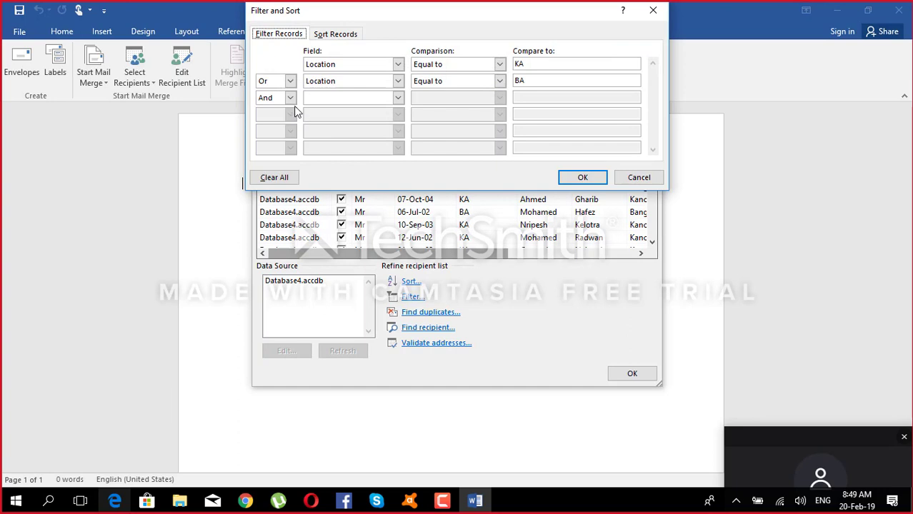
left_click(398, 98)
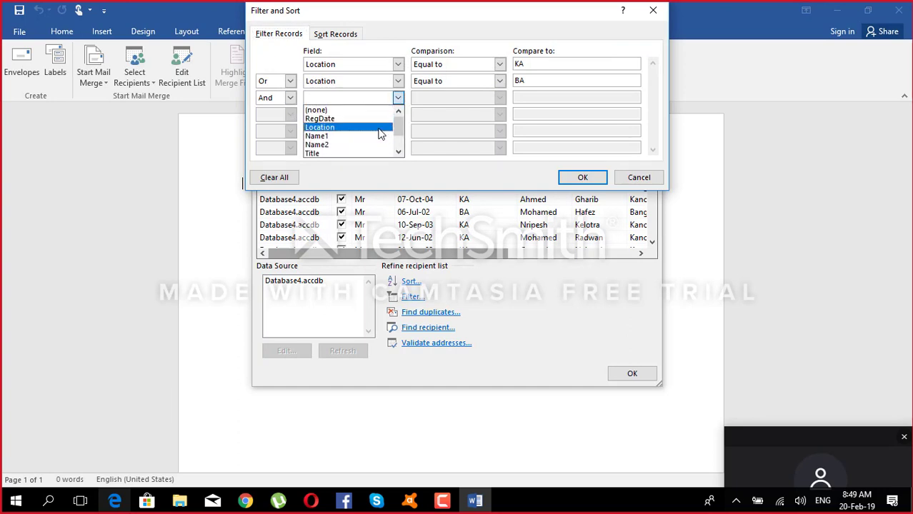
left_click(624, 183)
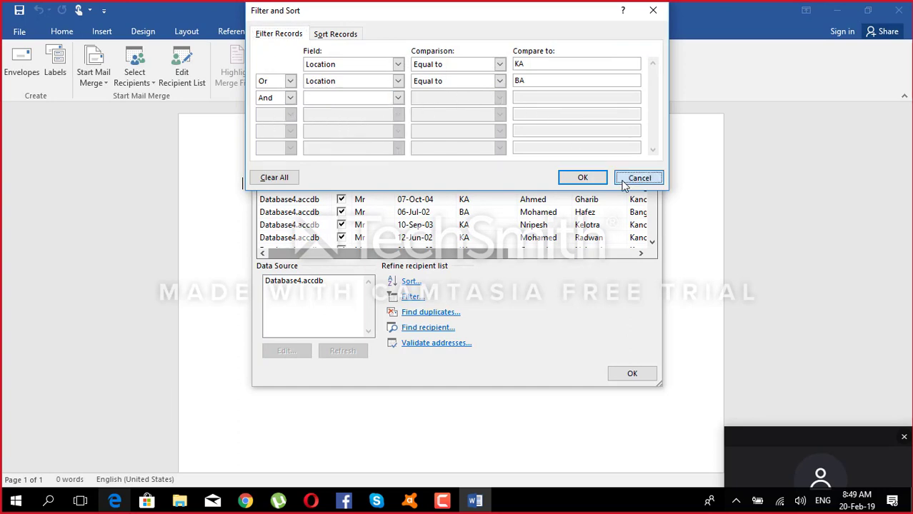
left_click(623, 183)
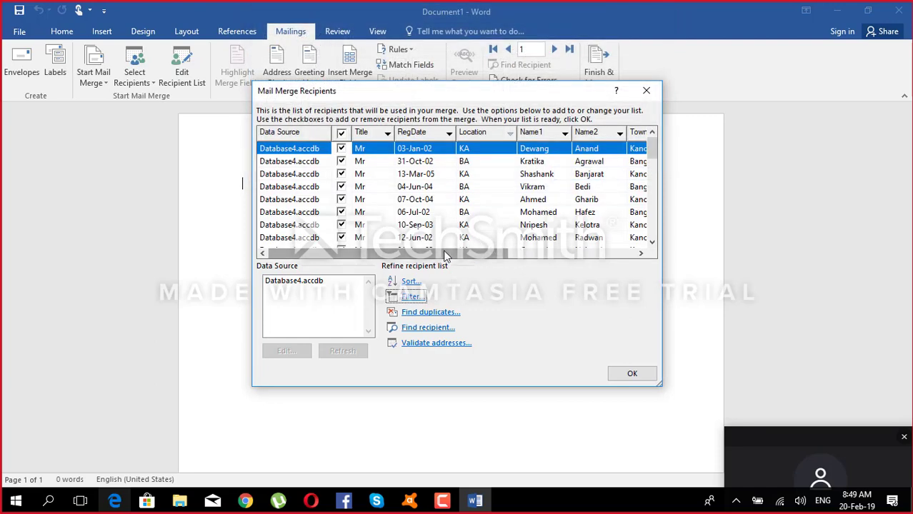
- Accept the filtered recipient list for the merge
left_click_drag(445, 254, 359, 256)
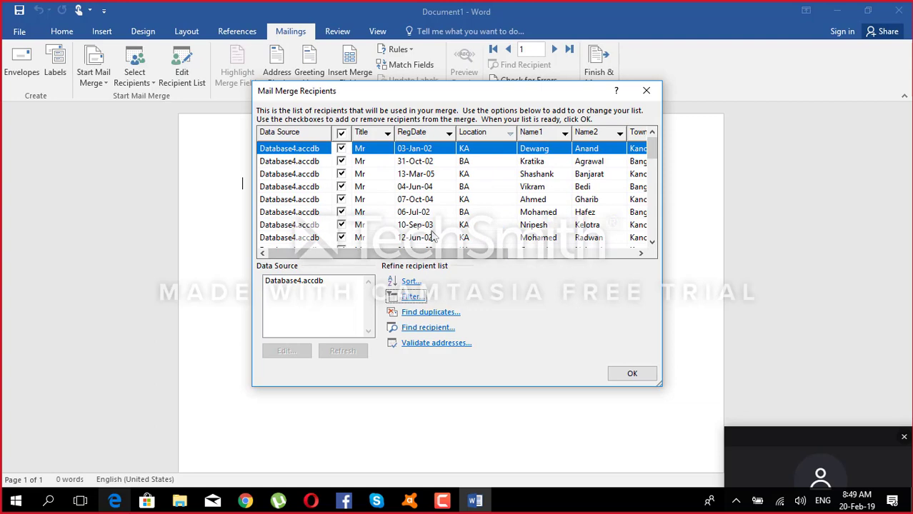
left_click(622, 381)
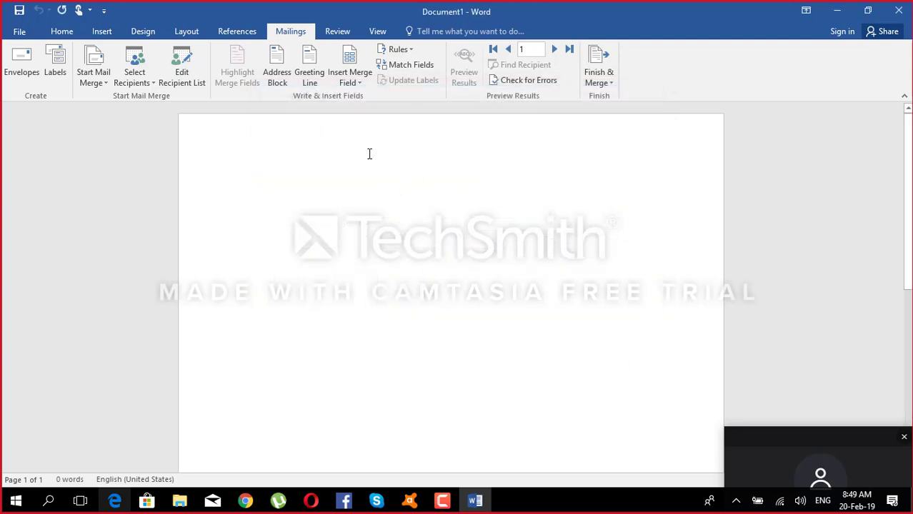
- Insert the Location, Name1, Name2 and Title merge fields, each on its own line of the document
left_click(350, 85)
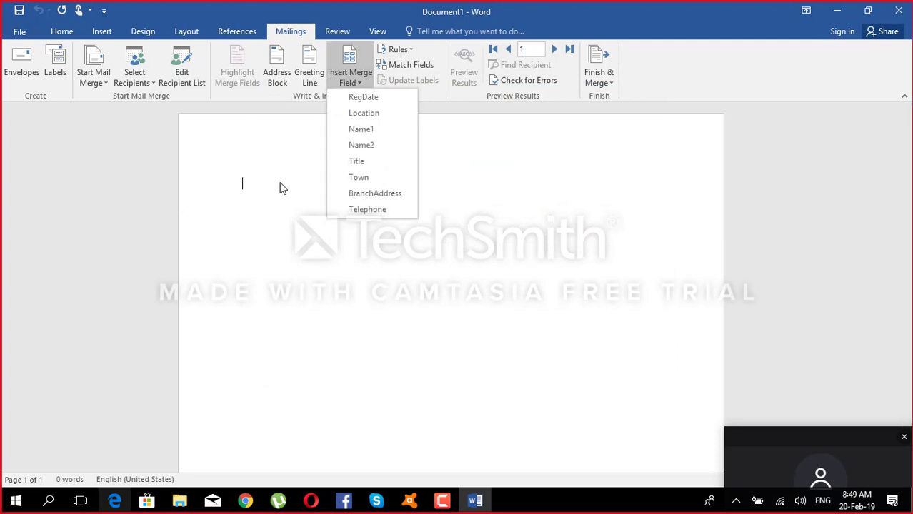
left_click(342, 116)
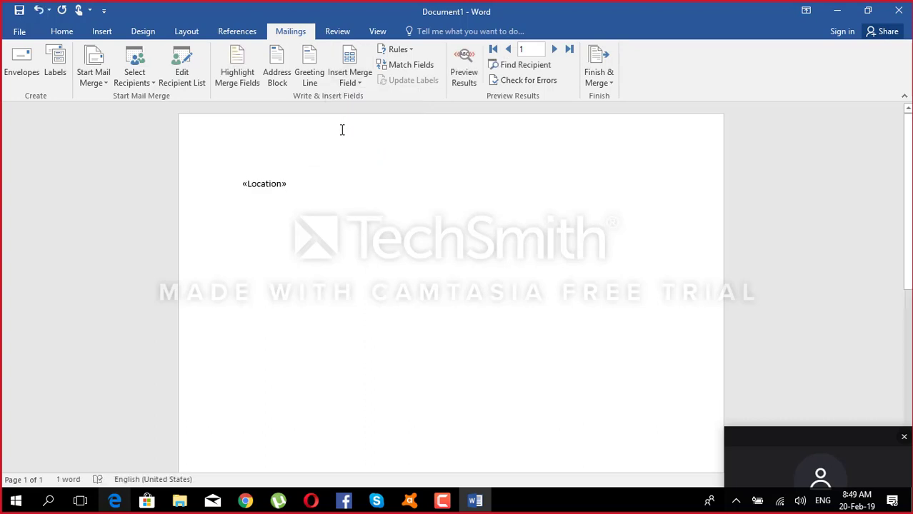
key("Return")
left_click(351, 78)
left_click(360, 128)
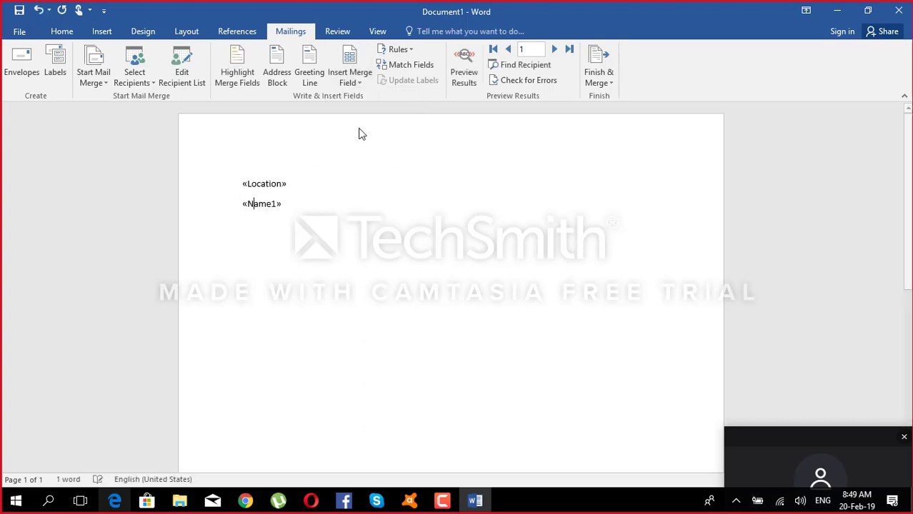
key("Return")
left_click(350, 78)
left_click(361, 145)
key("Return")
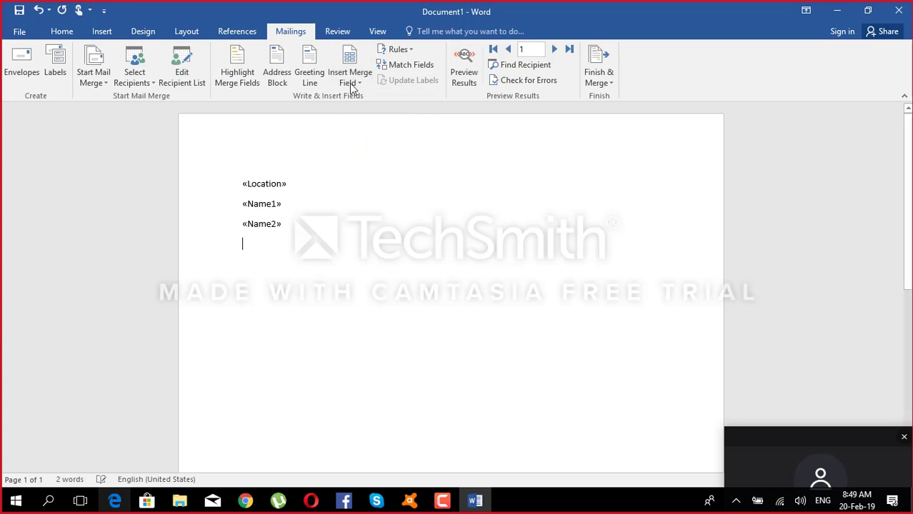
left_click(350, 78)
left_click(362, 162)
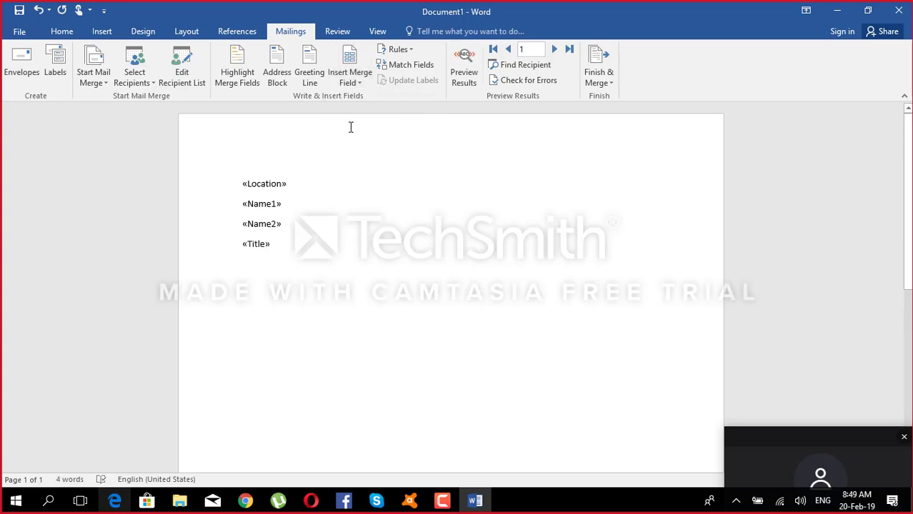
- Preview the merge results from record 1 through record 6, and return to the merge field view
left_click(464, 67)
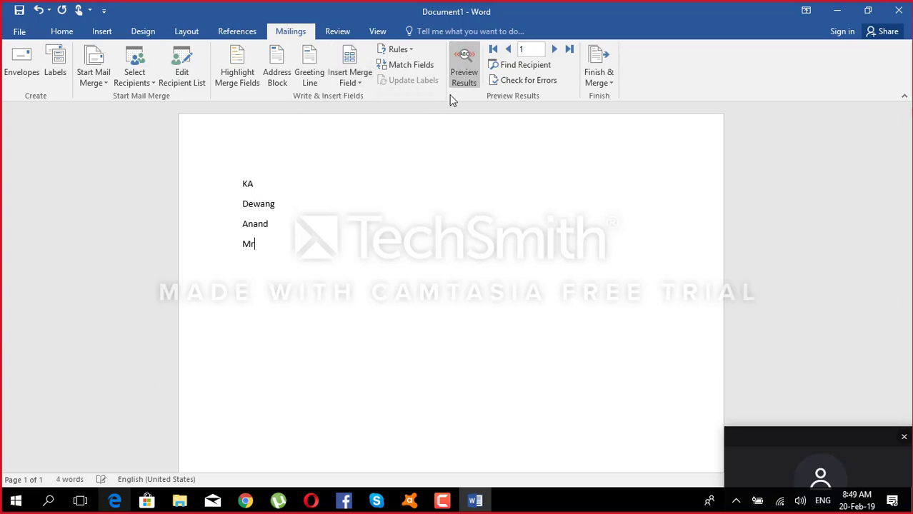
left_click(555, 49)
left_click(555, 49)
left_click(555, 49)
left_click(555, 49)
left_click(555, 49)
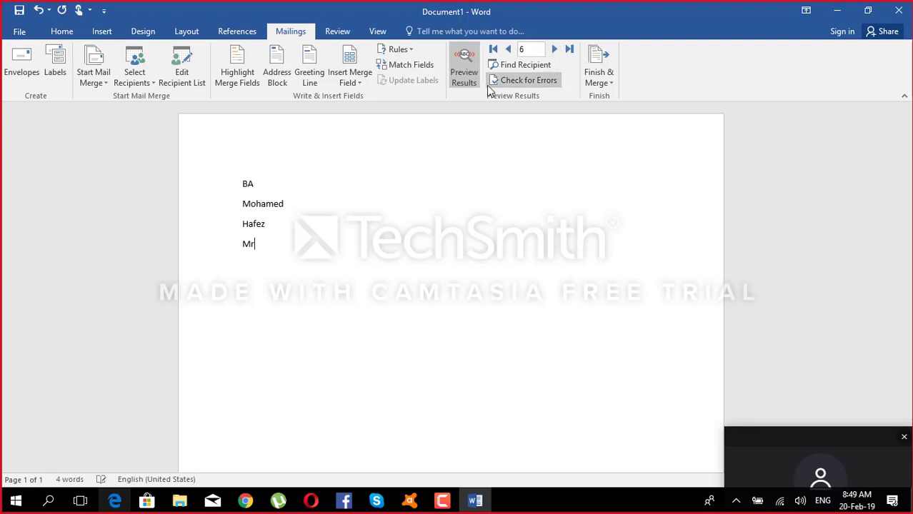
left_click(460, 72)
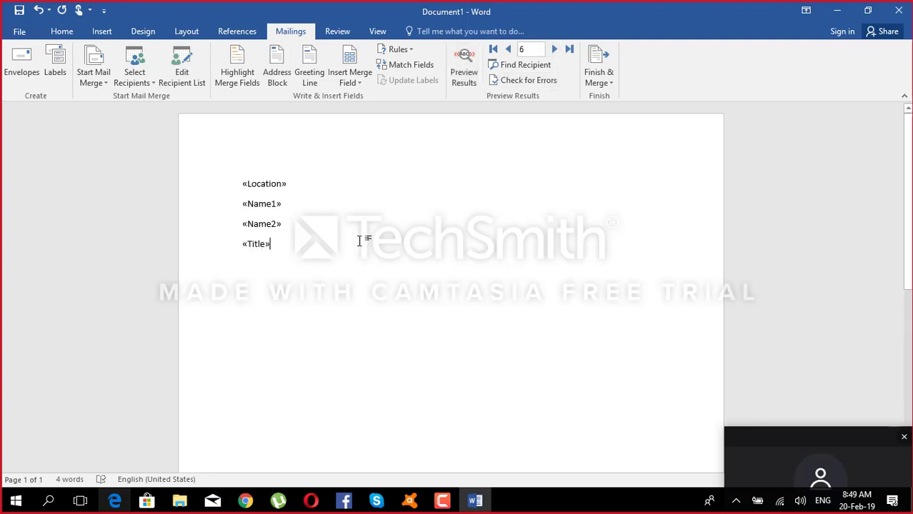
key("alt+F10")
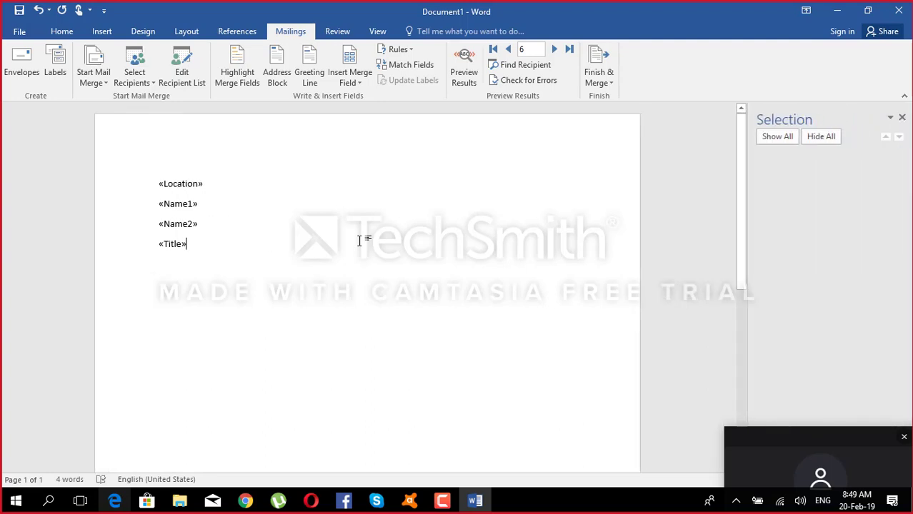
left_click(902, 117)
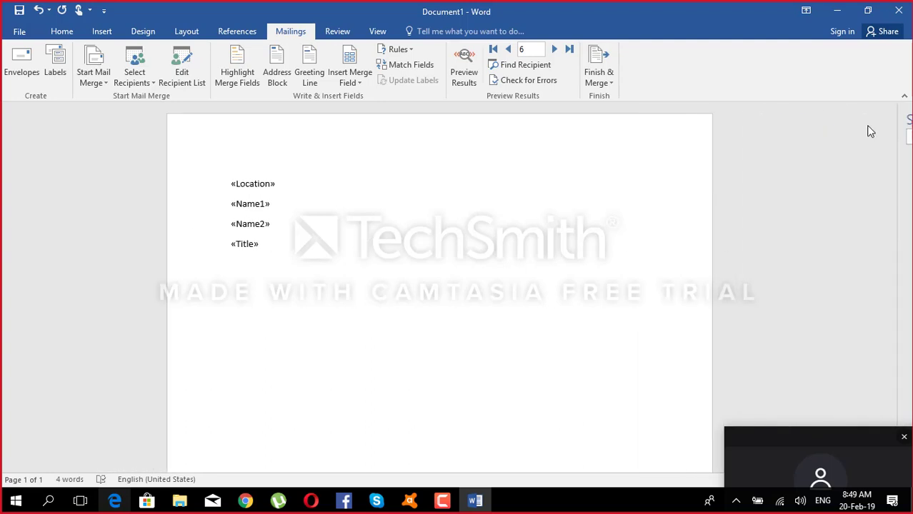
key("alt+F8")
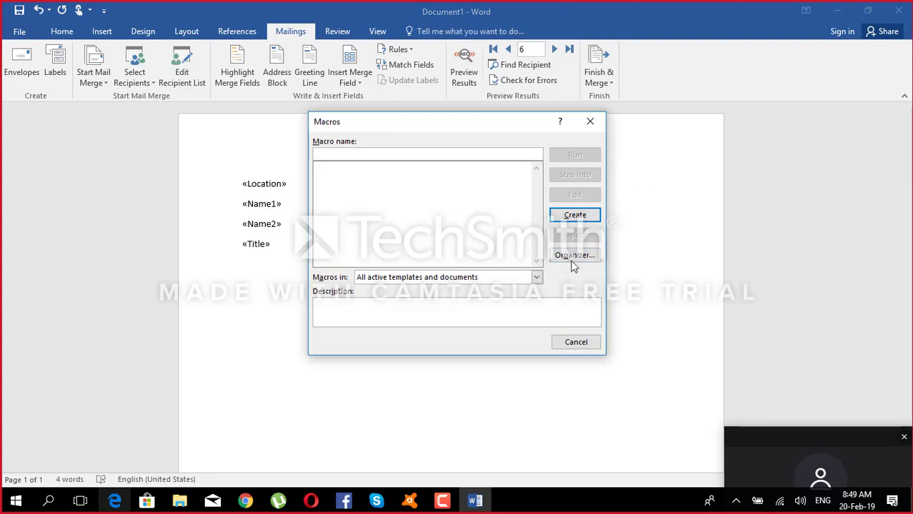
left_click(590, 123)
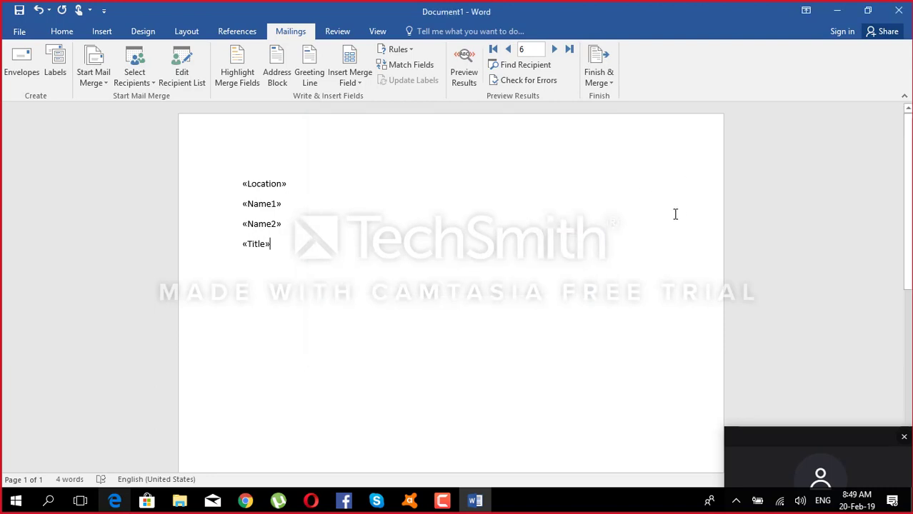
- Toggle the field codes on and off, leaving the MERGEFIELD codes shown in the document
key("alt+F9")
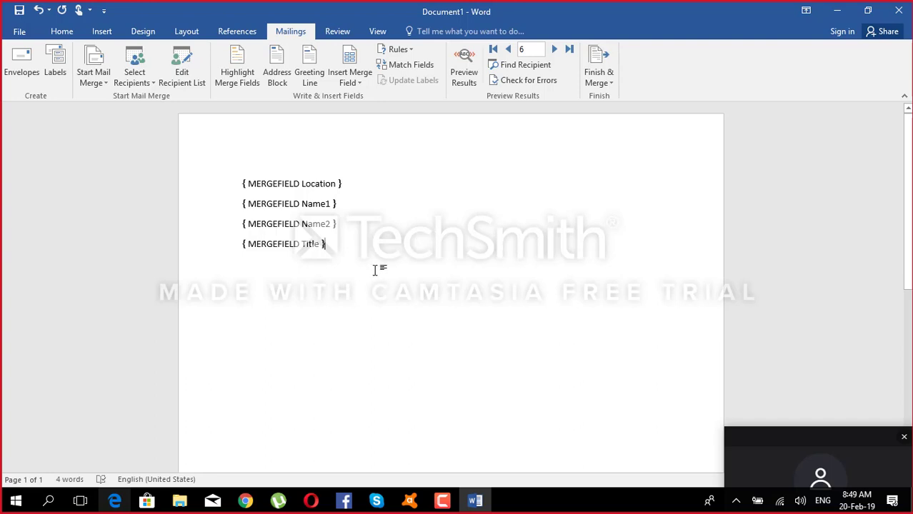
key("alt+F9")
key("alt+F9")
key("alt+F9")
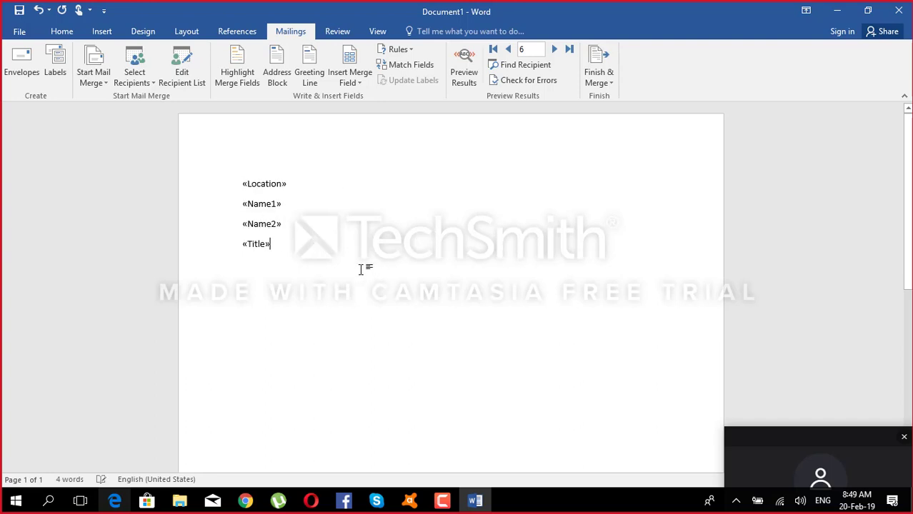
key("alt+F9")
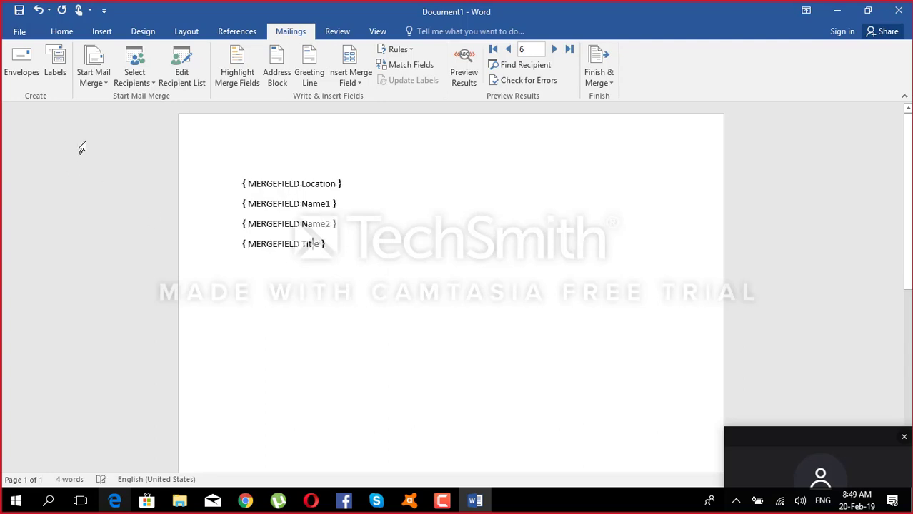
- Check the document's print preview and set the advanced print options to print field codes instead of their values
left_click(19, 34)
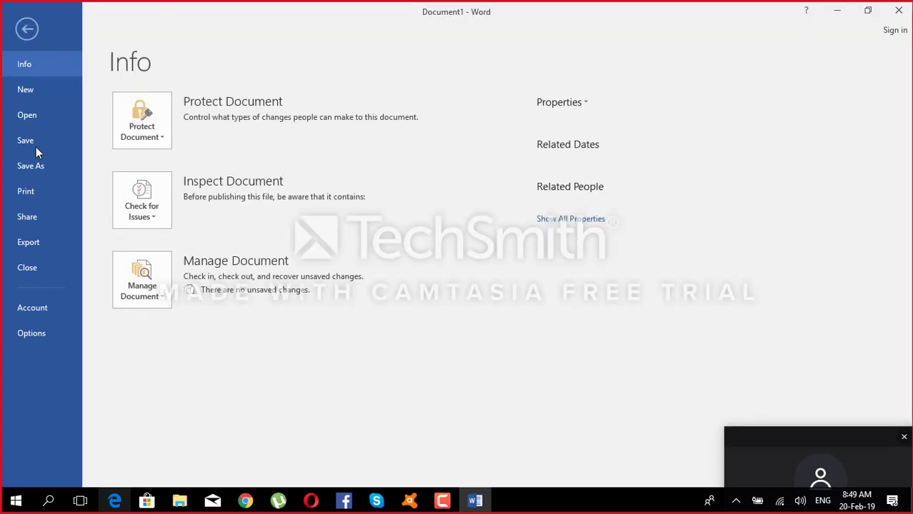
left_click(40, 191)
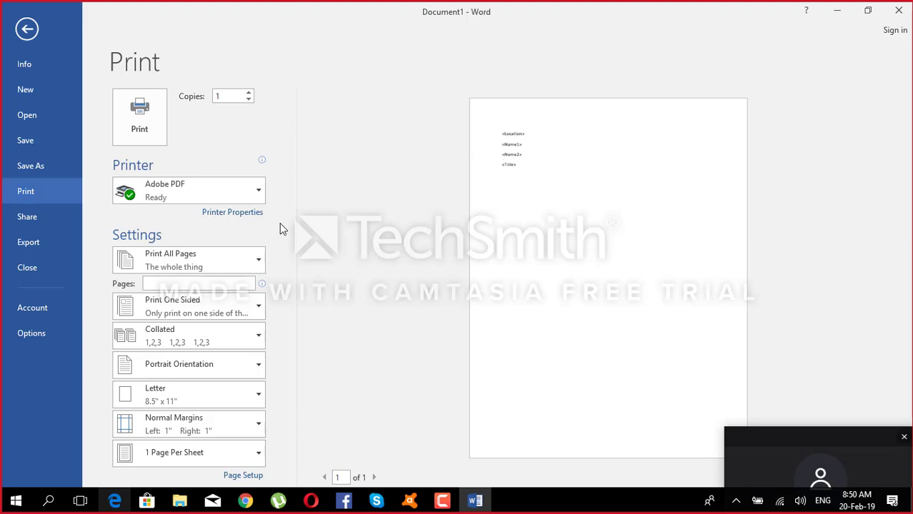
left_click(45, 334)
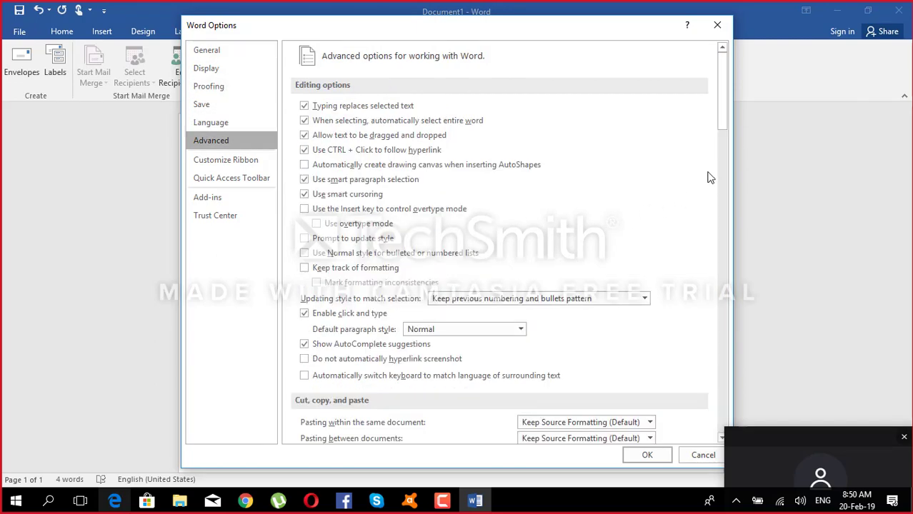
scroll(711, 175, "down", 10)
left_click_drag(725, 208, 713, 321)
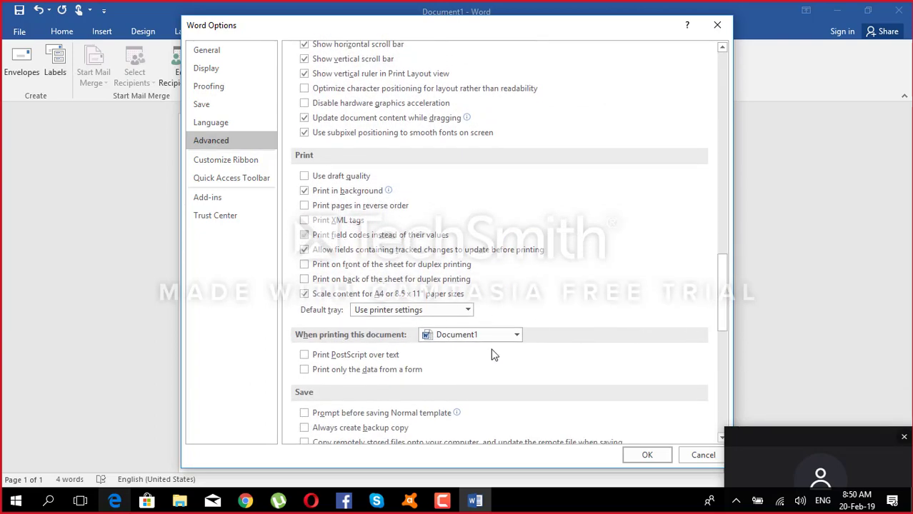
left_click(638, 454)
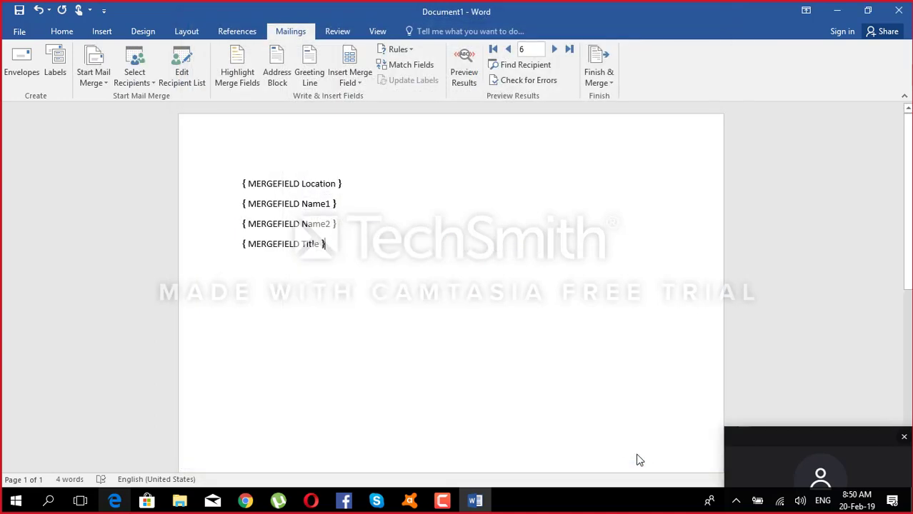
- Check how the MERGEFIELD codes look in the print preview and return to the document
left_click(16, 36)
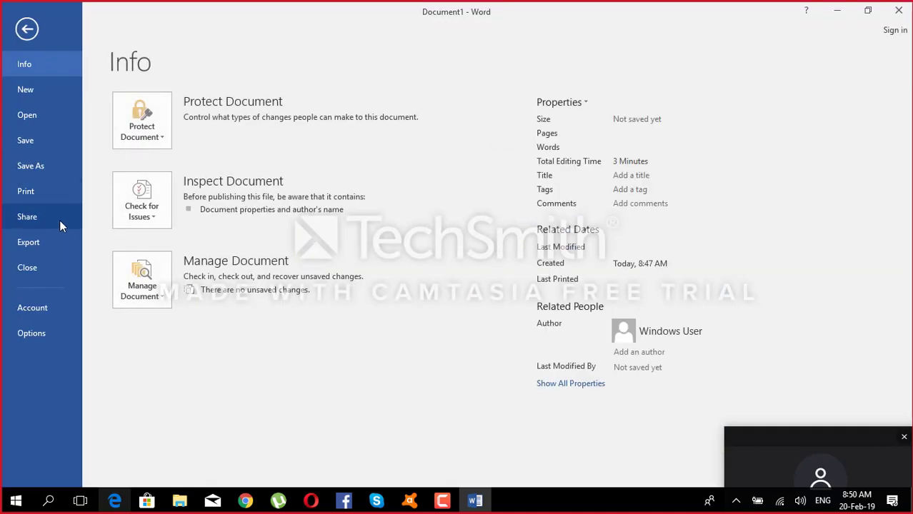
left_click(37, 189)
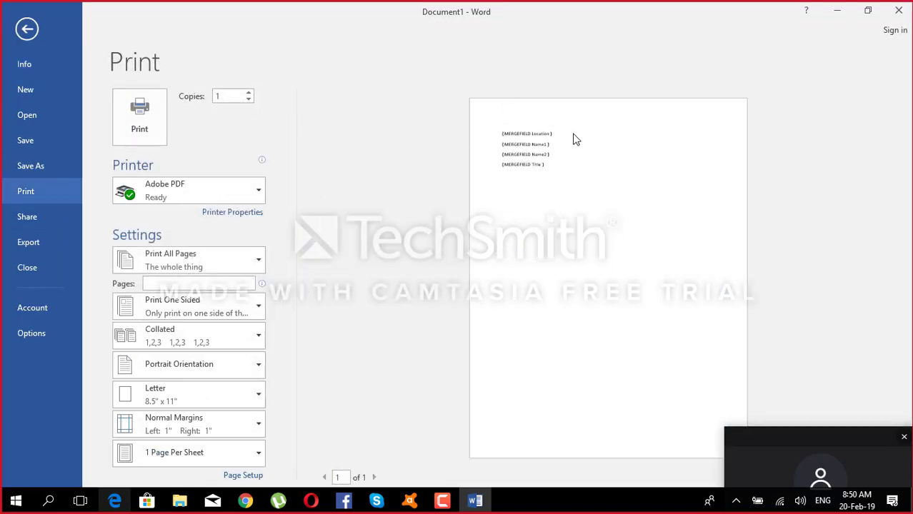
left_click(24, 33)
- Hide the field codes in the document and go to the first merge record
key("alt+F9")
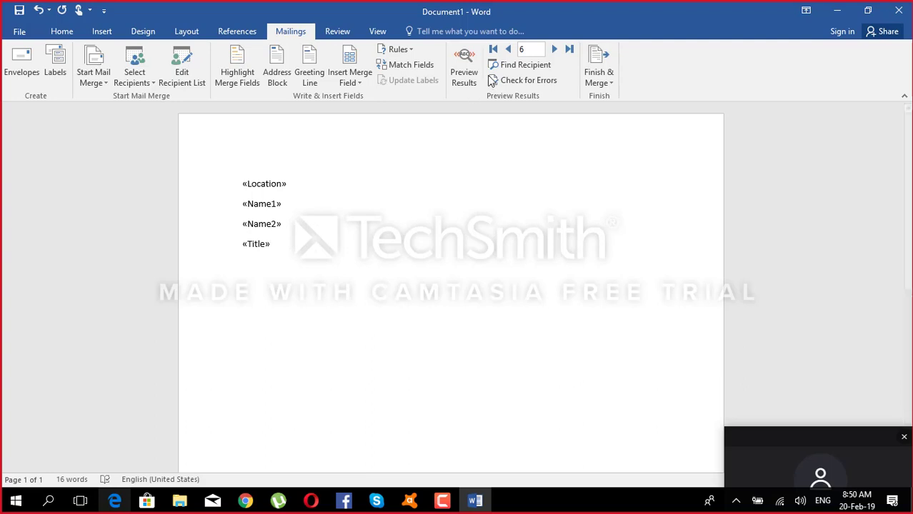
left_click(494, 50)
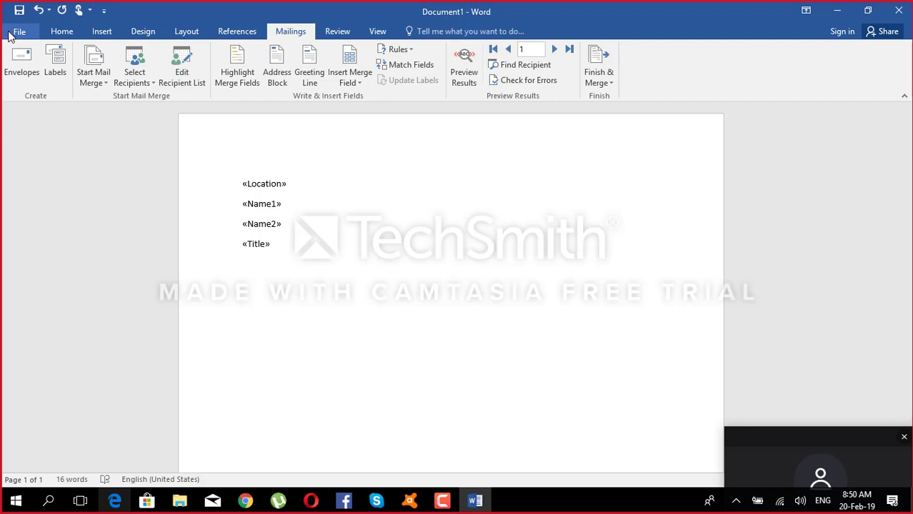
left_click(404, 50)
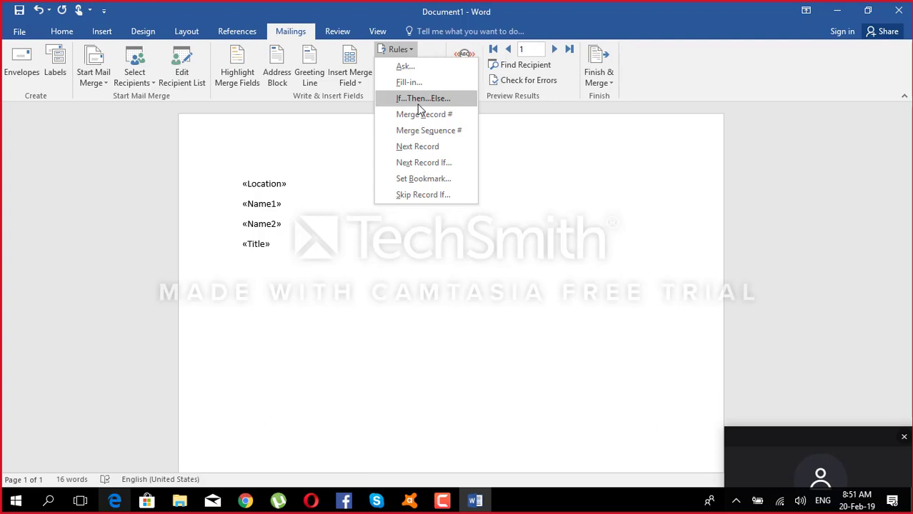
left_click(333, 196)
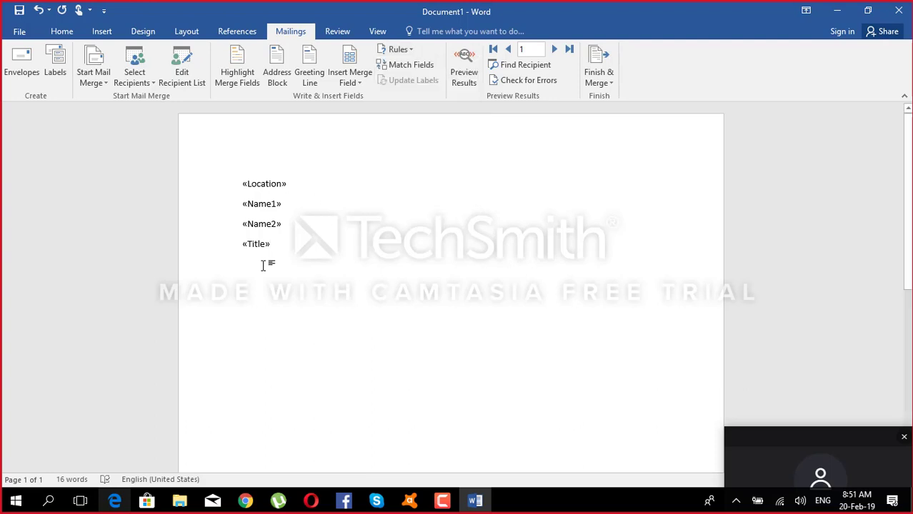
- Add two new lines below the Title field and check the Location values in the recipient list
key("Return")
key("Return")
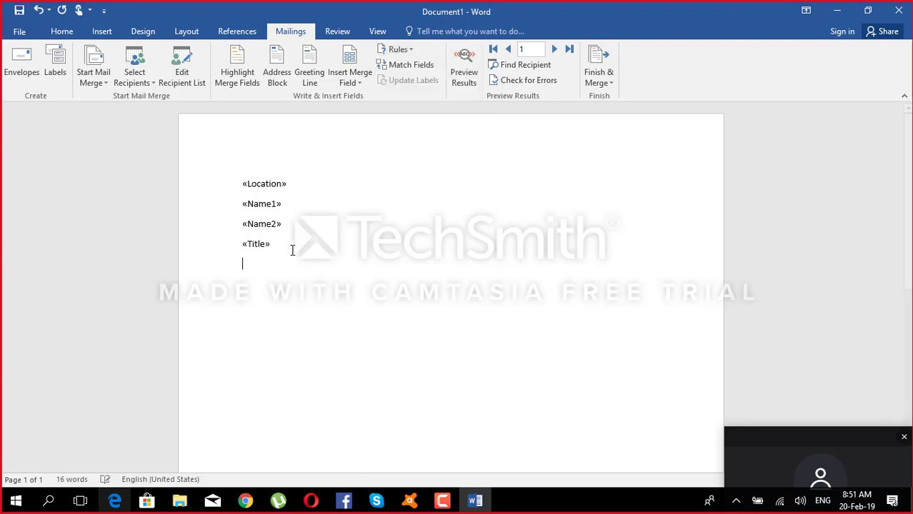
left_click(184, 78)
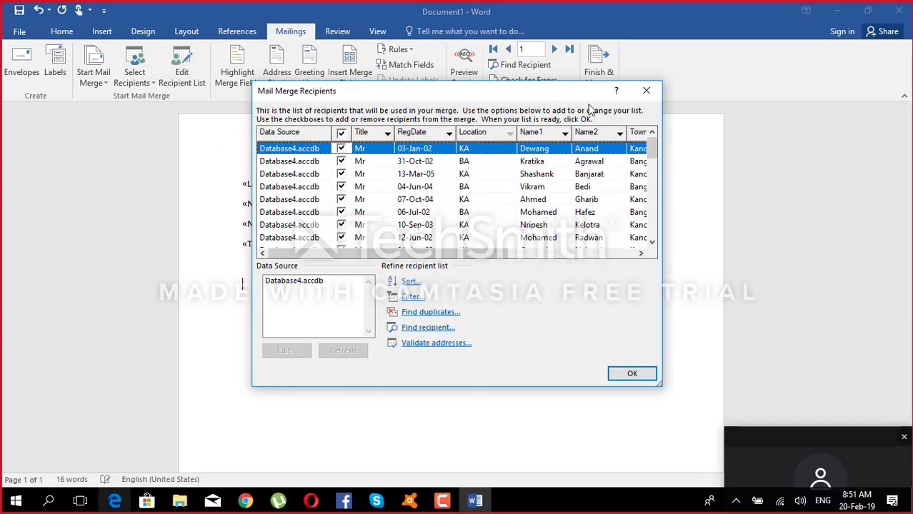
left_click(645, 90)
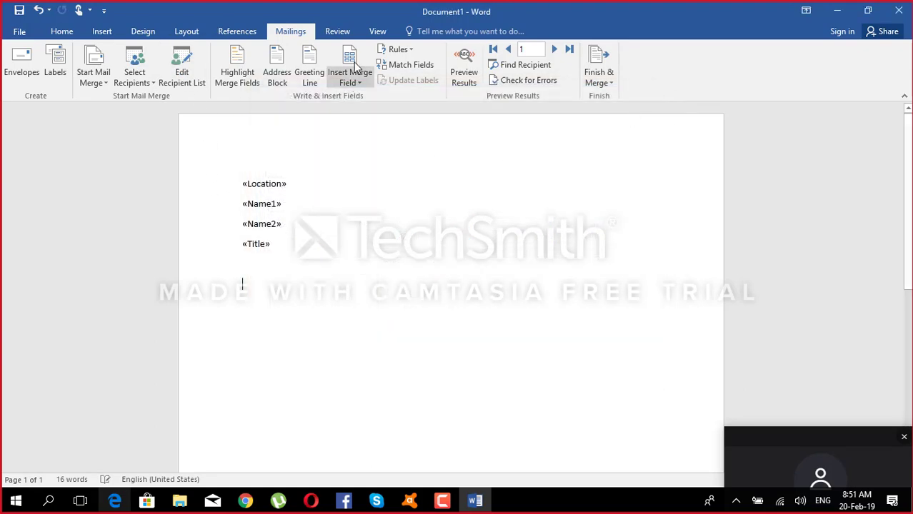
- Insert an If...Then...Else rule that gives KADUNA when Location equals KA and WHATEVER otherwise
left_click(398, 50)
left_click(412, 99)
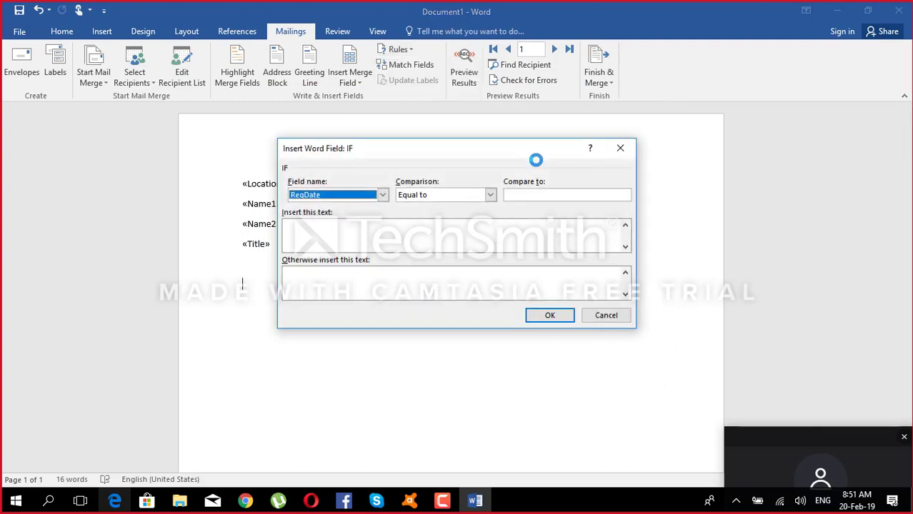
left_click(381, 195)
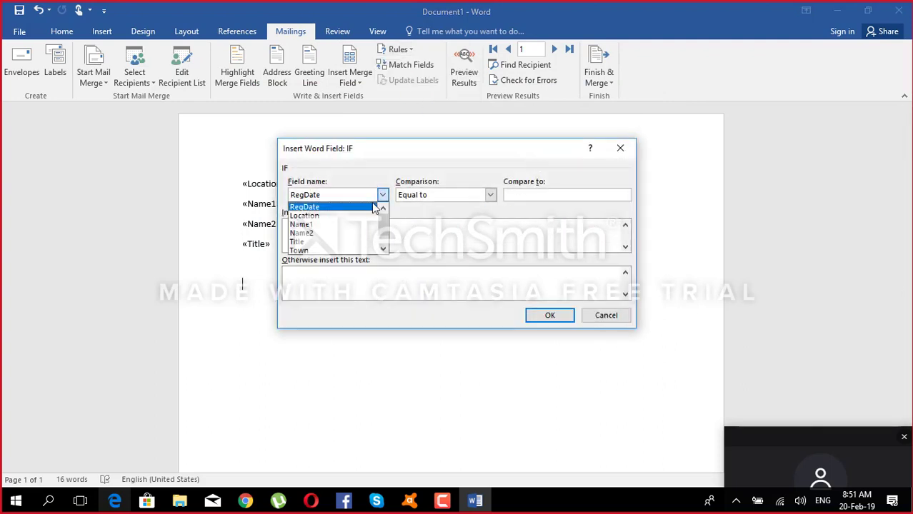
left_click(329, 215)
left_click(507, 193)
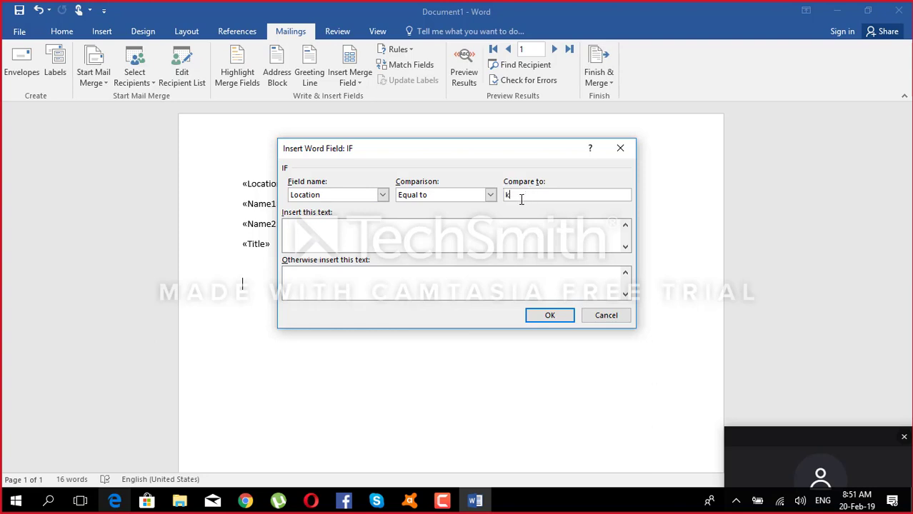
left_click_drag(522, 200, 465, 200)
type("KA")
left_click(466, 241)
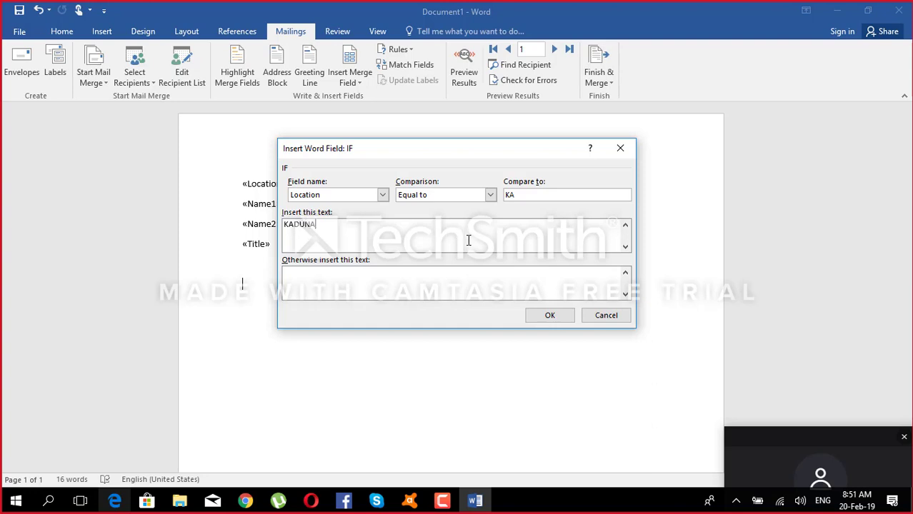
left_click(422, 284)
left_click(548, 319)
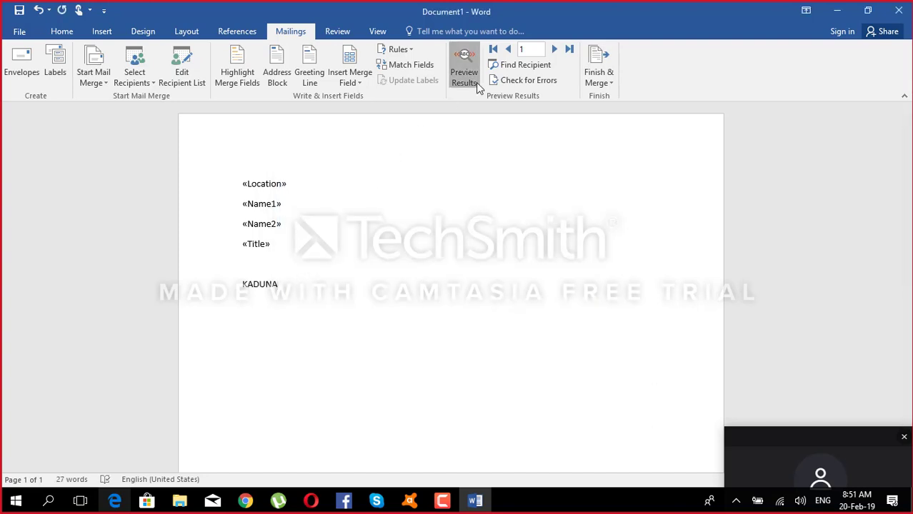
- Preview the merge results and enlarge the Location field's text to 20 pt
left_click(464, 69)
left_click_drag(258, 184, 224, 183)
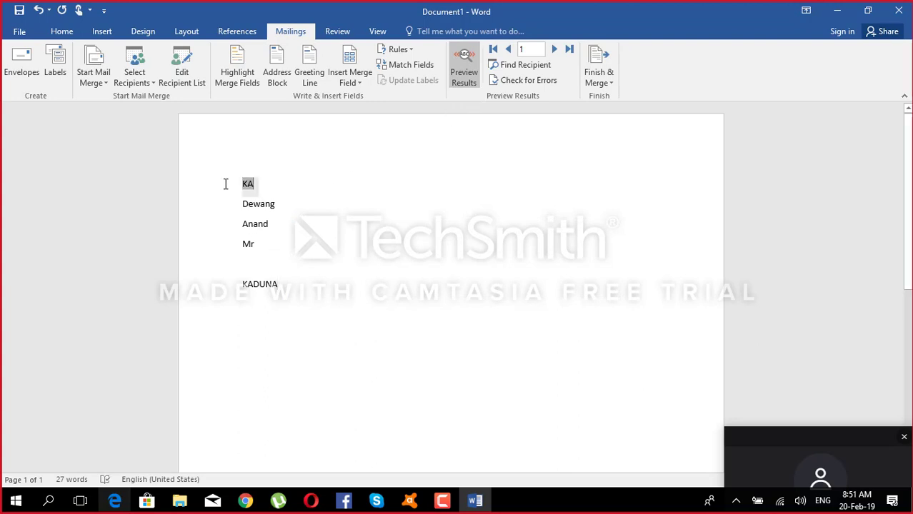
left_click(62, 30)
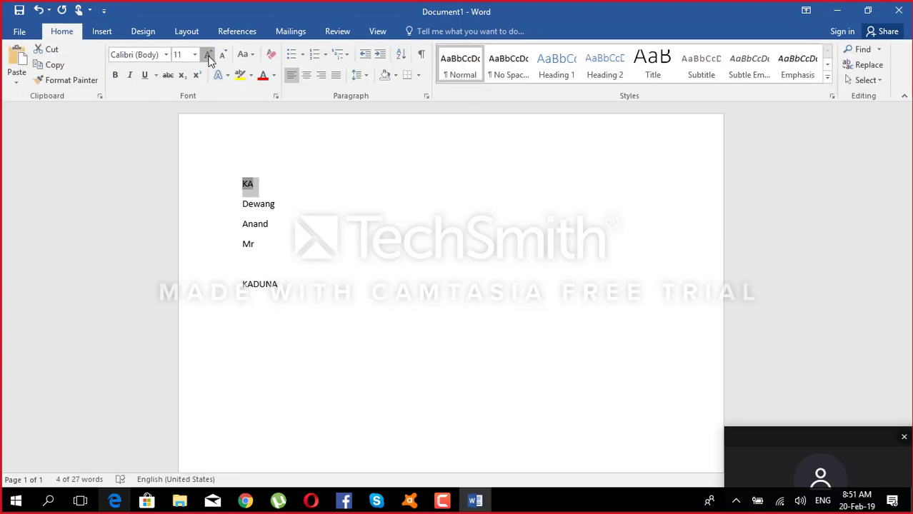
left_click(207, 55)
left_click(208, 55)
left_click(207, 55)
left_click(208, 55)
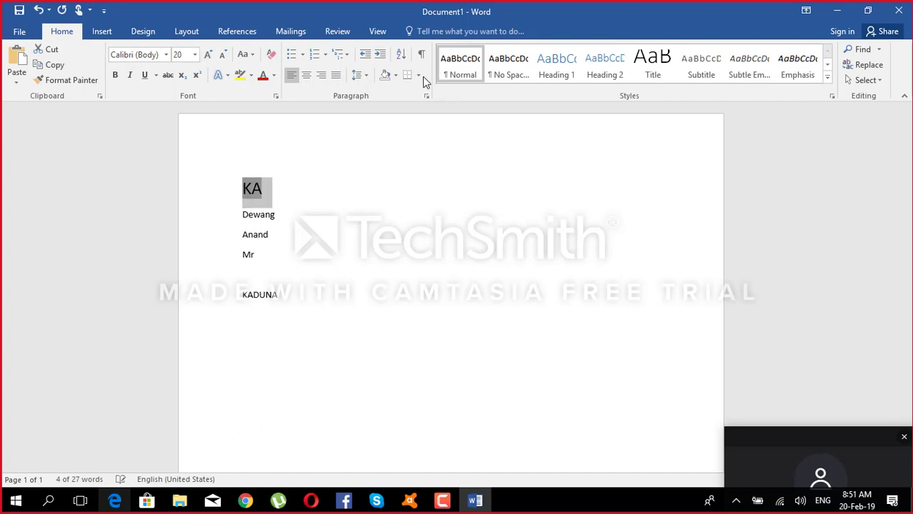
left_click(290, 31)
left_click(366, 218)
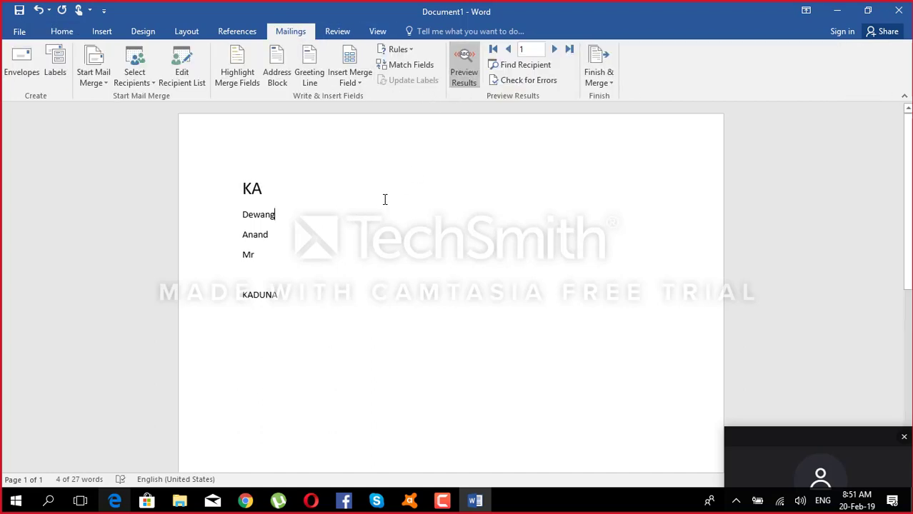
- Step through the previewed records up to record 15, comparing Location with the rule's text, and return to the merge field view
left_click(553, 50)
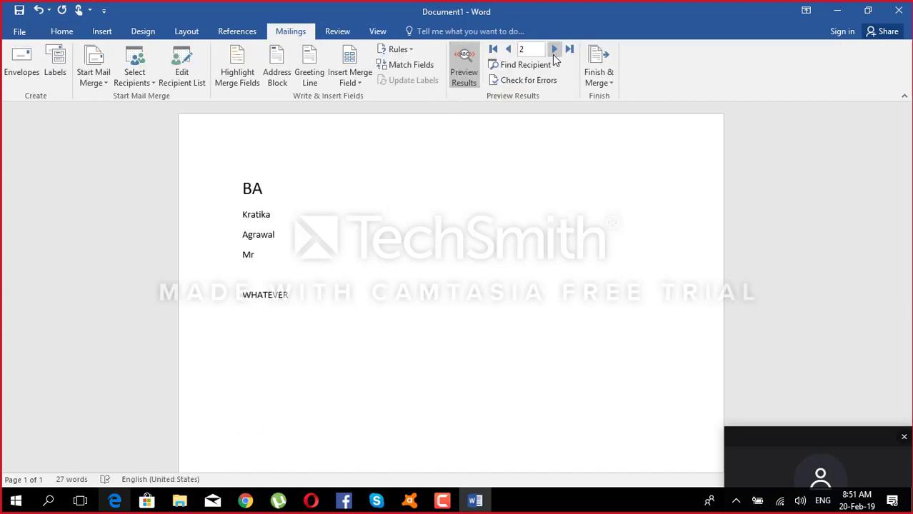
left_click(552, 54)
left_click(552, 54)
left_click(552, 54)
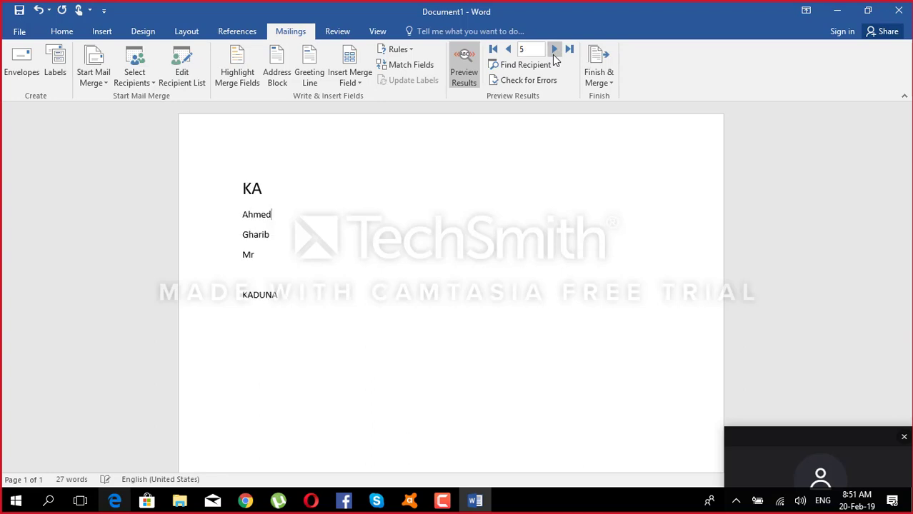
left_click(552, 55)
left_click(552, 54)
left_click(553, 54)
left_click(552, 54)
left_click(552, 54)
left_click(553, 54)
left_click(552, 55)
left_click(553, 54)
left_click(552, 55)
left_click(553, 54)
left_click(461, 70)
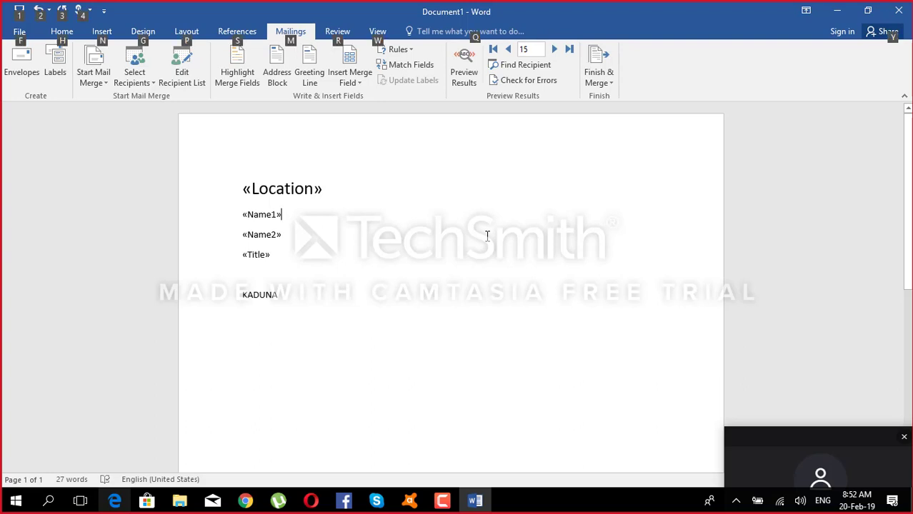
- Show the field codes to examine the IF field's structure, and hide the codes again
key("alt+F9")
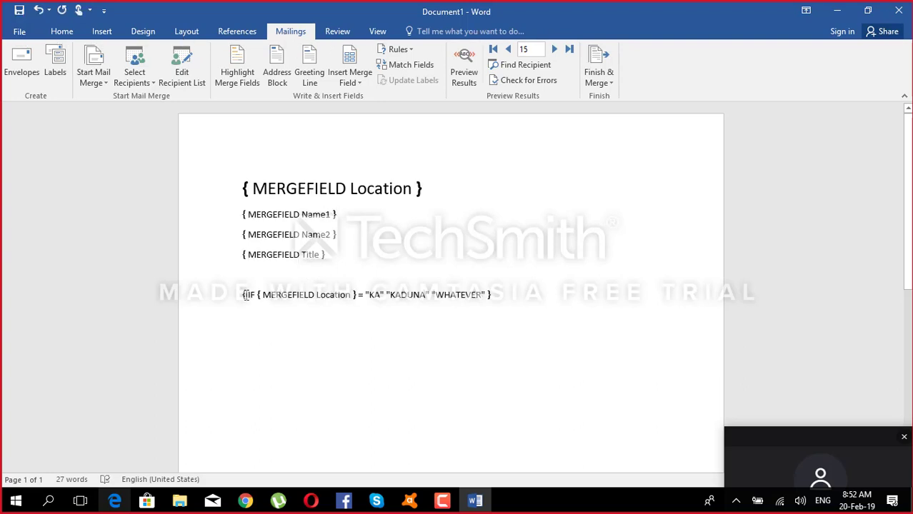
left_click_drag(245, 295, 486, 298)
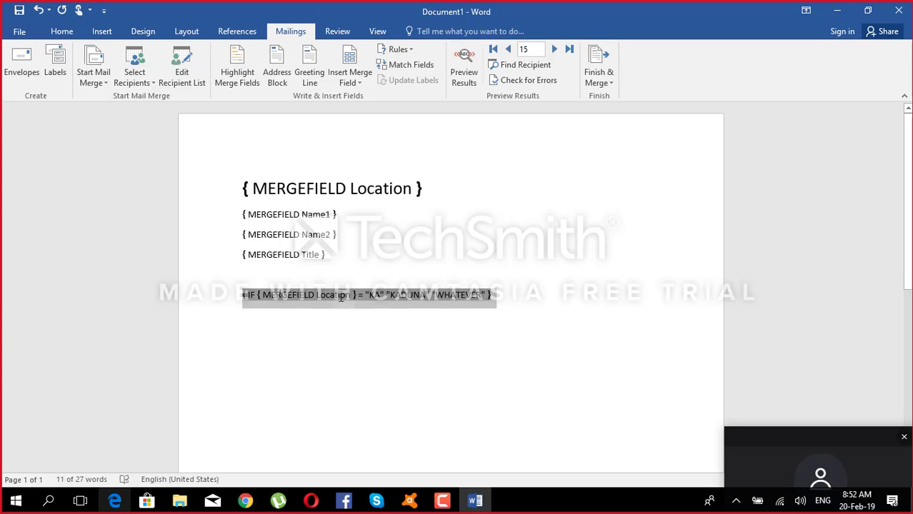
left_click(382, 295)
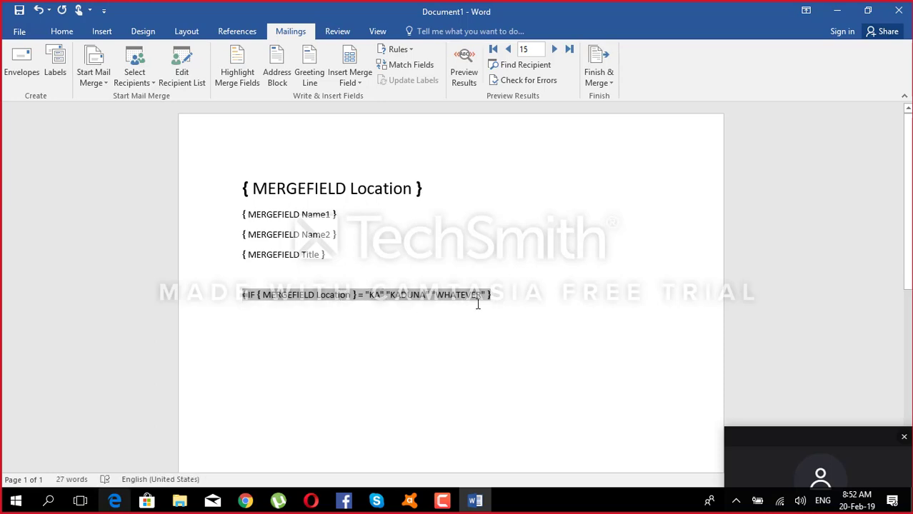
key("alt+F9")
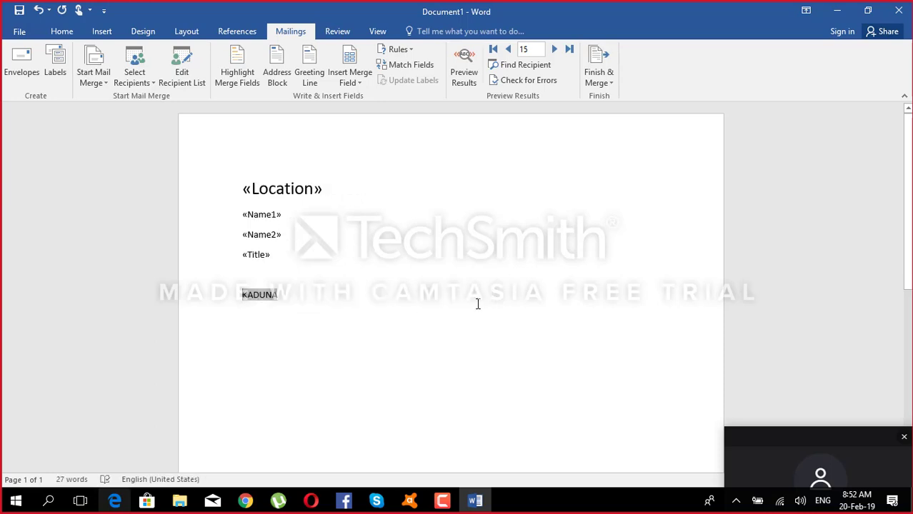
key("alt+F9")
key("alt+F9")
- Delete the conditional IF field from the line below the Title field
left_click(198, 294)
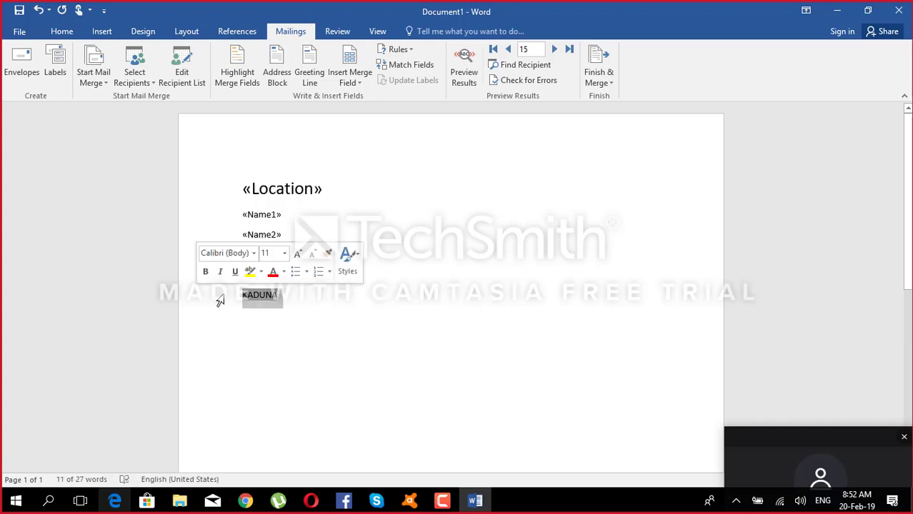
key("Delete")
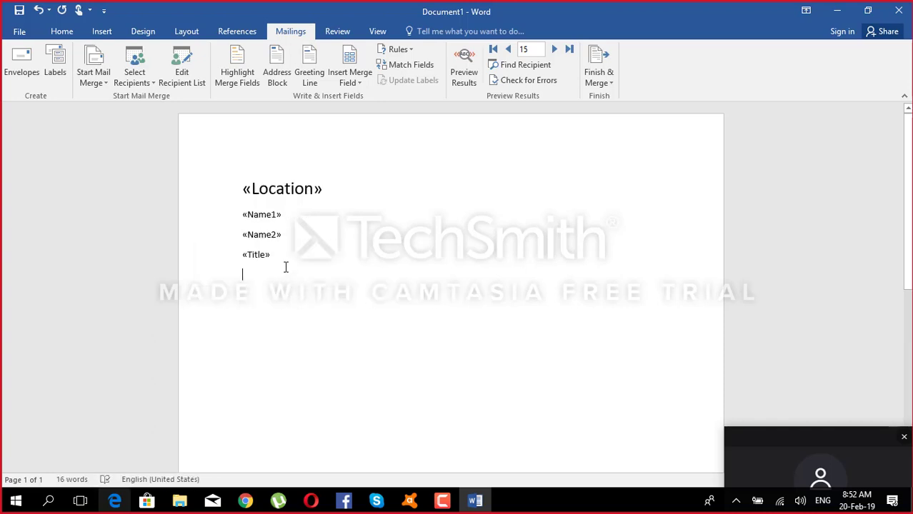
- Open the recipient list and examine its Location values and the filter conditions set on that field, leaving the conditions as they are
left_click(399, 48)
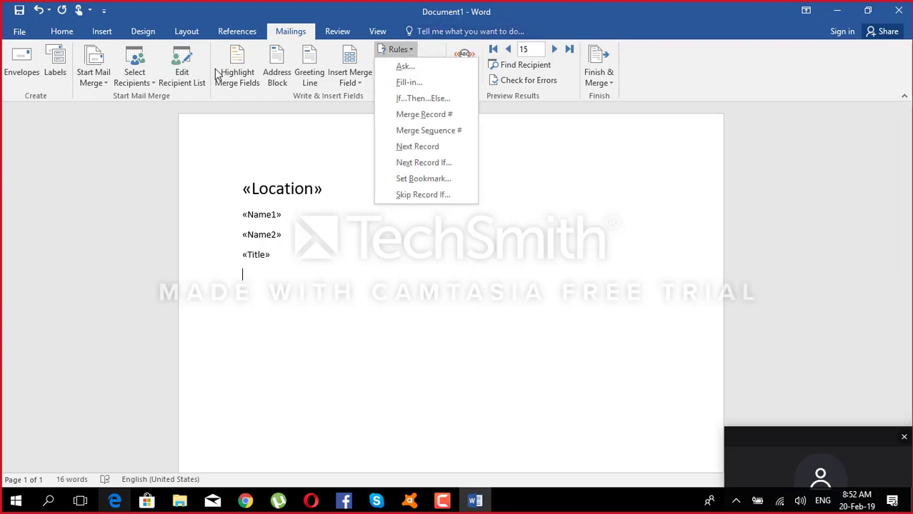
left_click(187, 77)
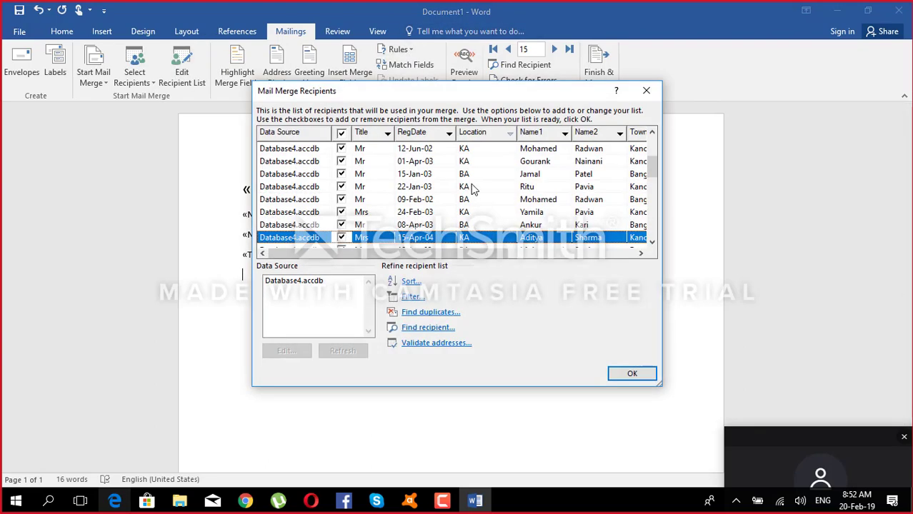
left_click_drag(661, 194, 652, 146)
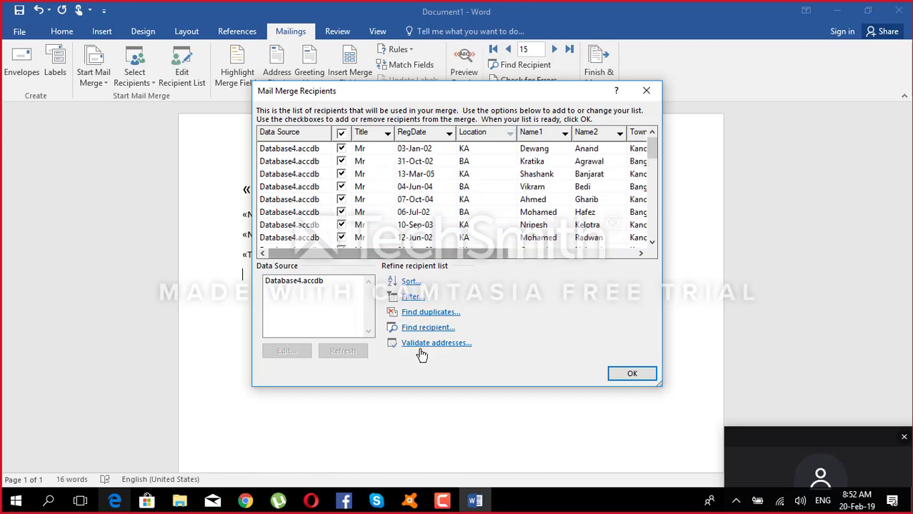
left_click(509, 134)
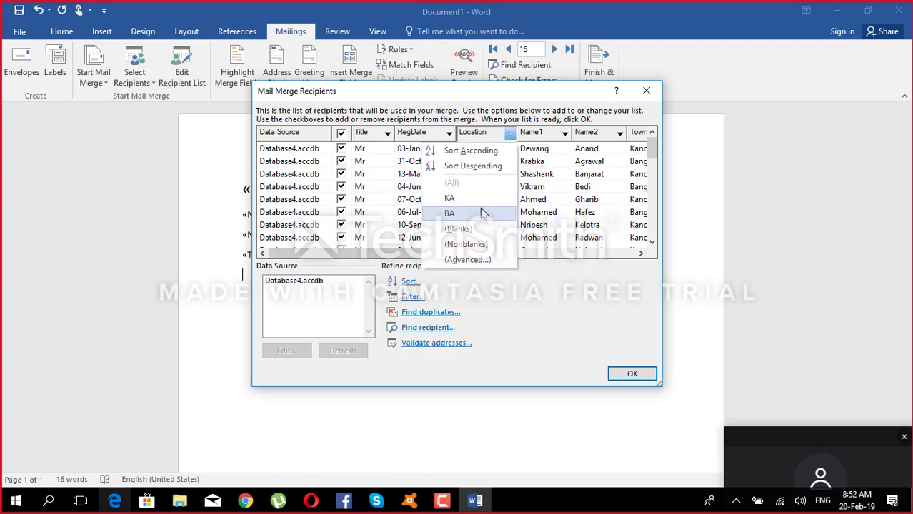
left_click(412, 256)
left_click_drag(412, 257, 433, 256)
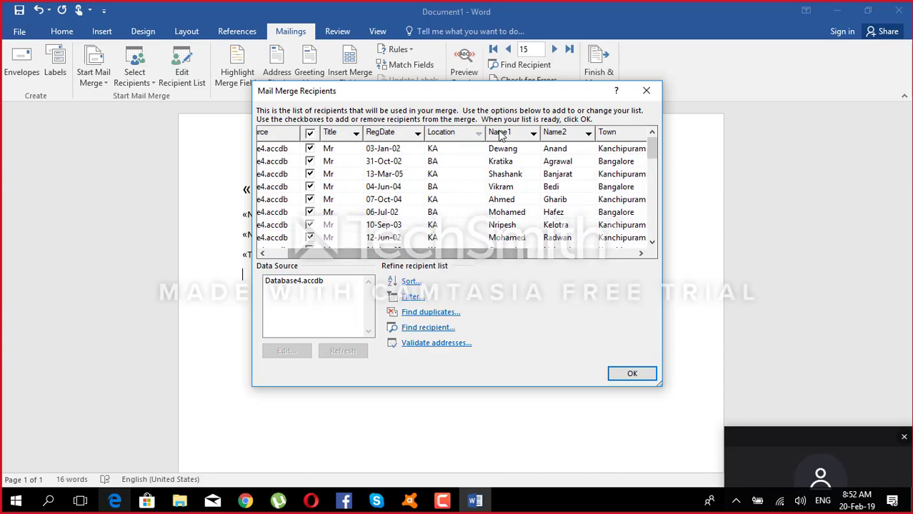
left_click(412, 297)
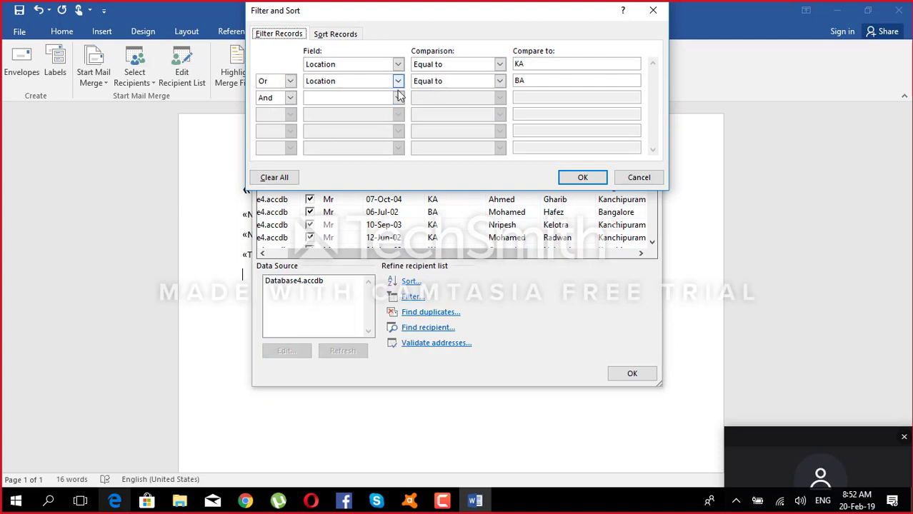
left_click(619, 177)
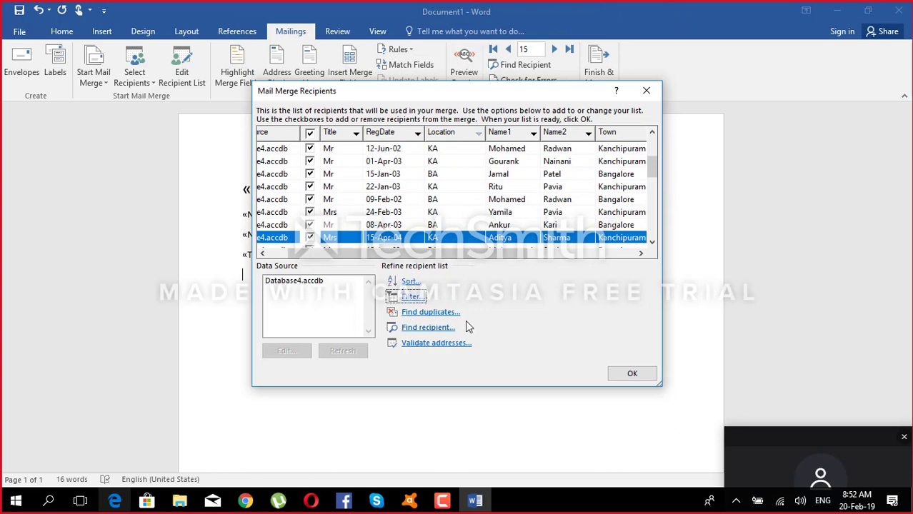
- Filter the recipient list to records with a nonblank Location and close the list
left_click(479, 134)
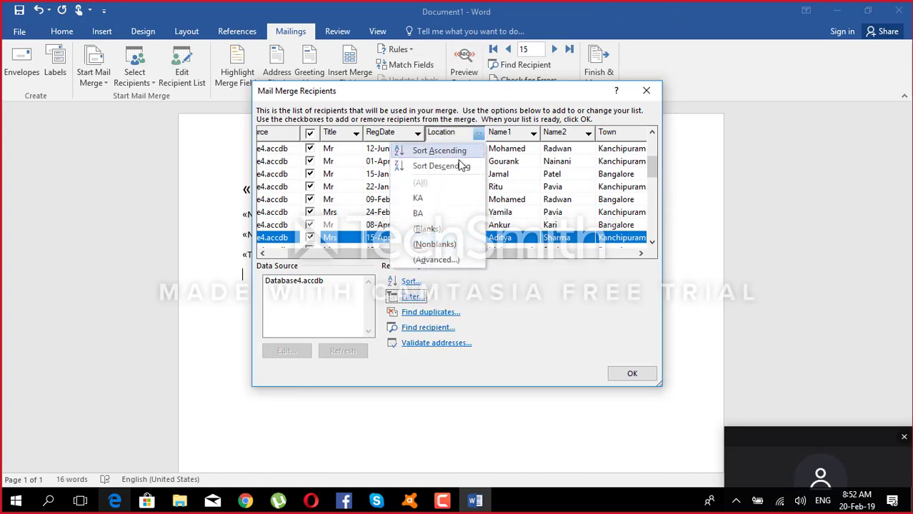
left_click(448, 234)
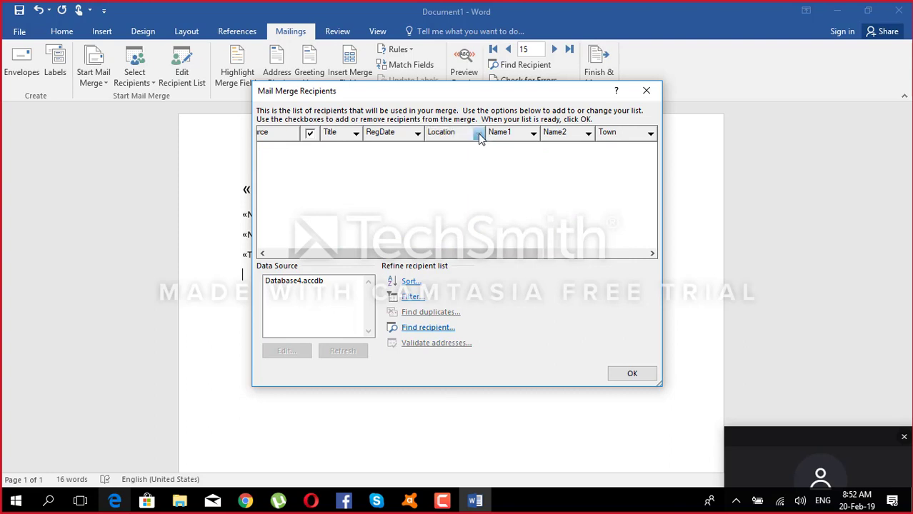
left_click(479, 133)
left_click(479, 134)
left_click(479, 133)
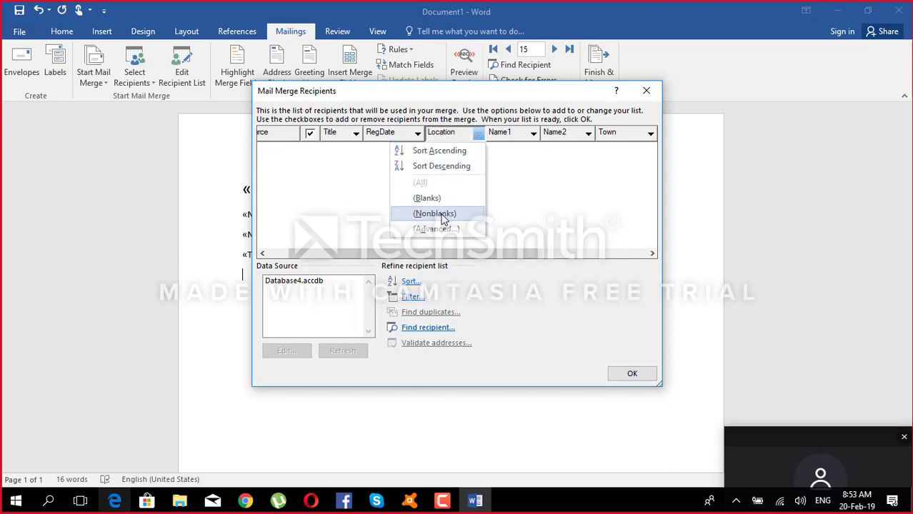
left_click(434, 214)
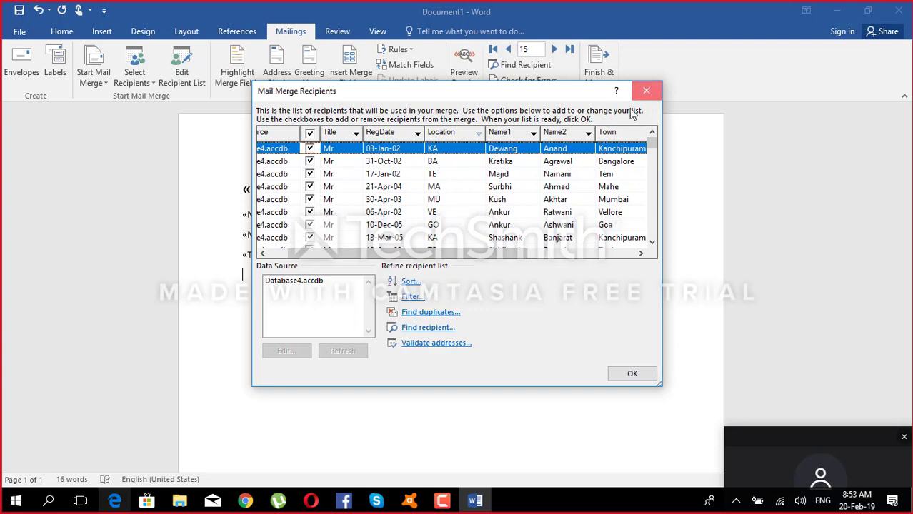
left_click(645, 90)
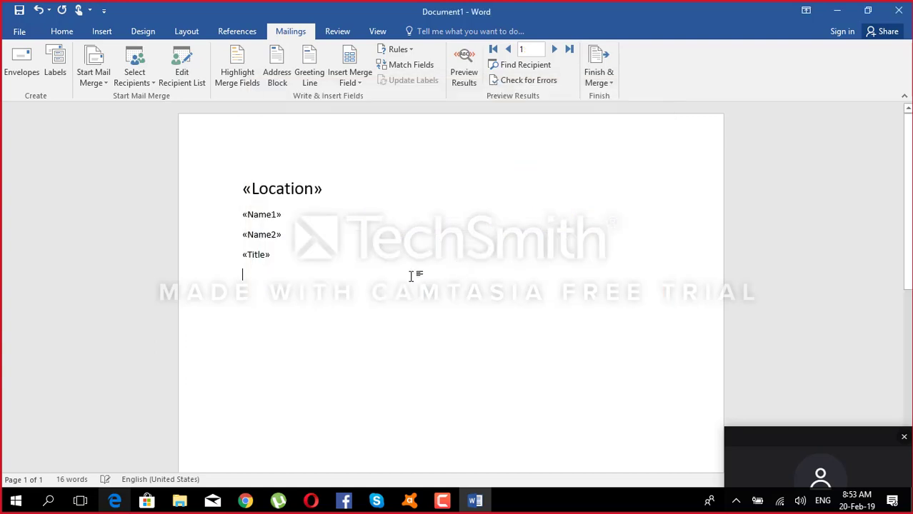
- Insert an If...Then...Else rule below the Title field that gives KADUNA when Location equals KA, with the otherwise text left empty
left_click(411, 55)
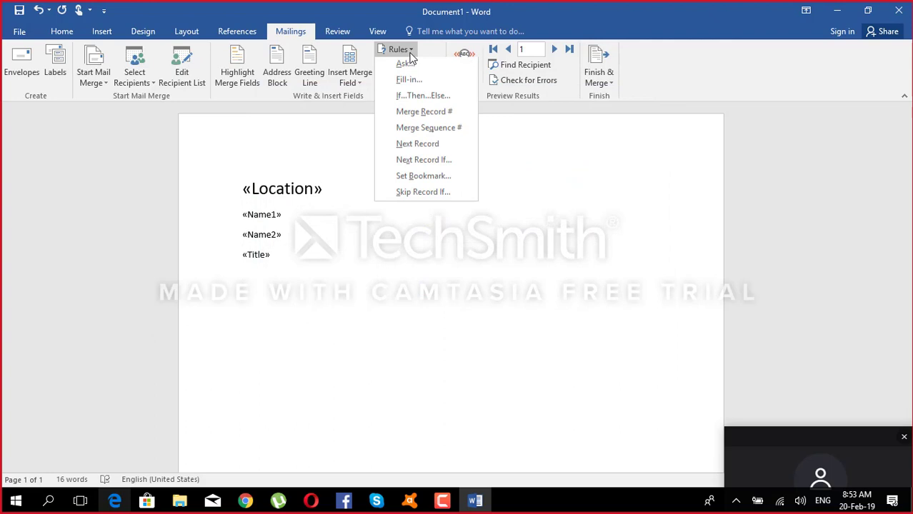
left_click(417, 99)
left_click(382, 195)
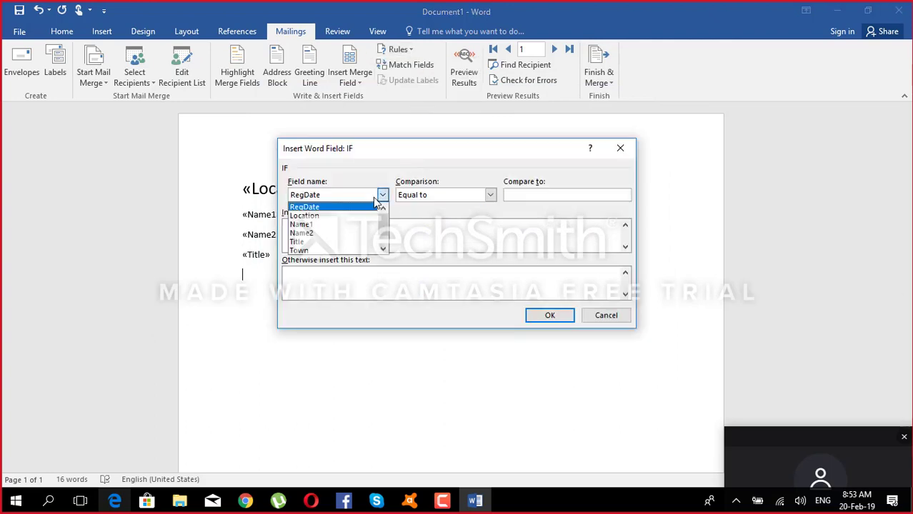
left_click(335, 215)
left_click(529, 196)
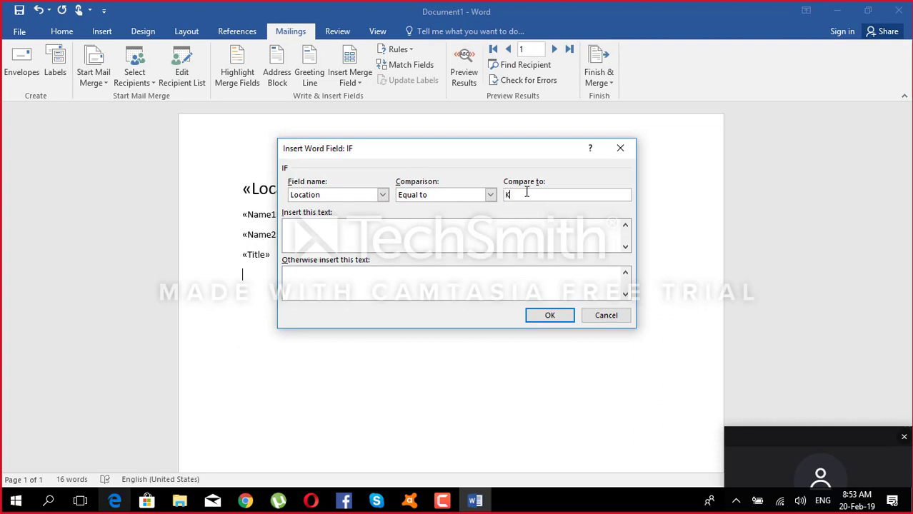
left_click(498, 229)
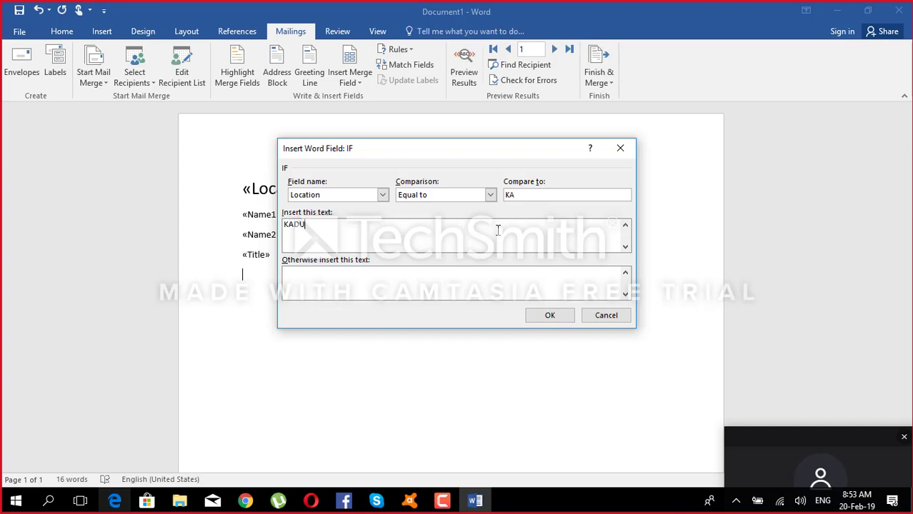
left_click(432, 286)
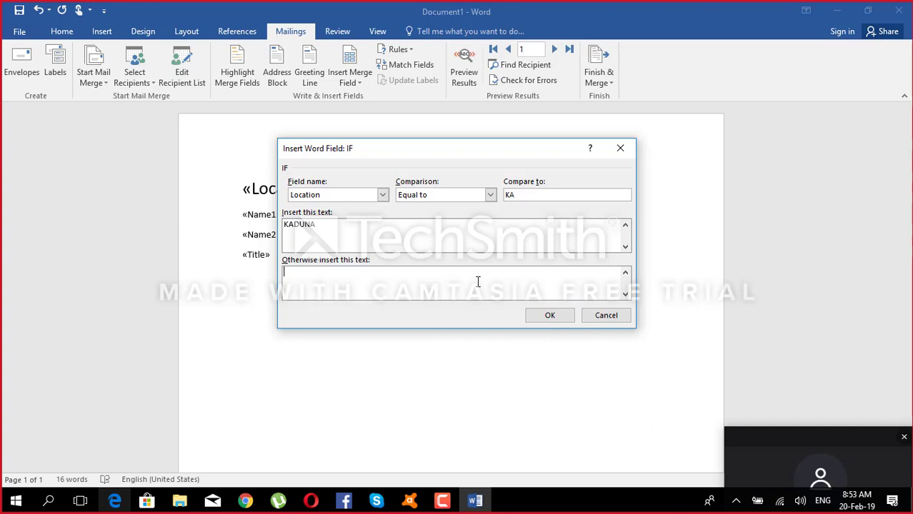
left_click(557, 316)
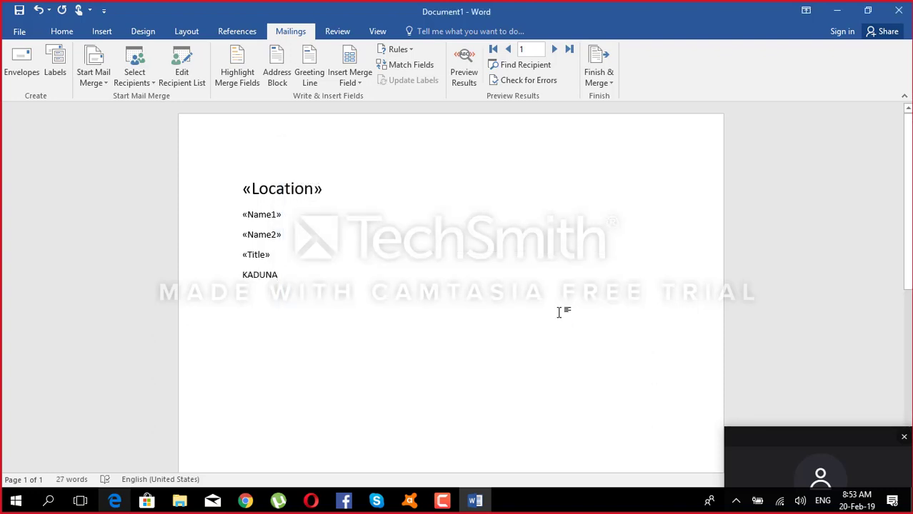
- Show the field codes and examine the IF field's condition and its two text arguments
key("alt+F9")
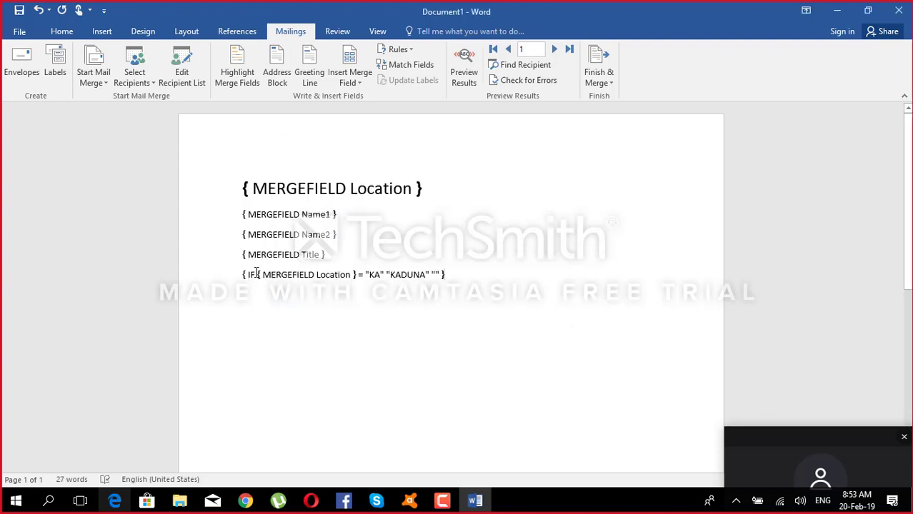
left_click_drag(386, 277, 286, 276)
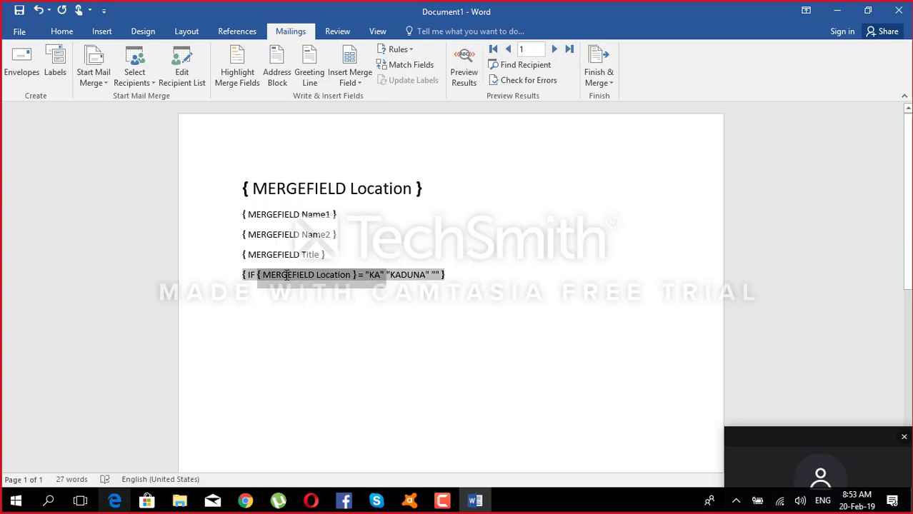
left_click(419, 280)
left_click(429, 276)
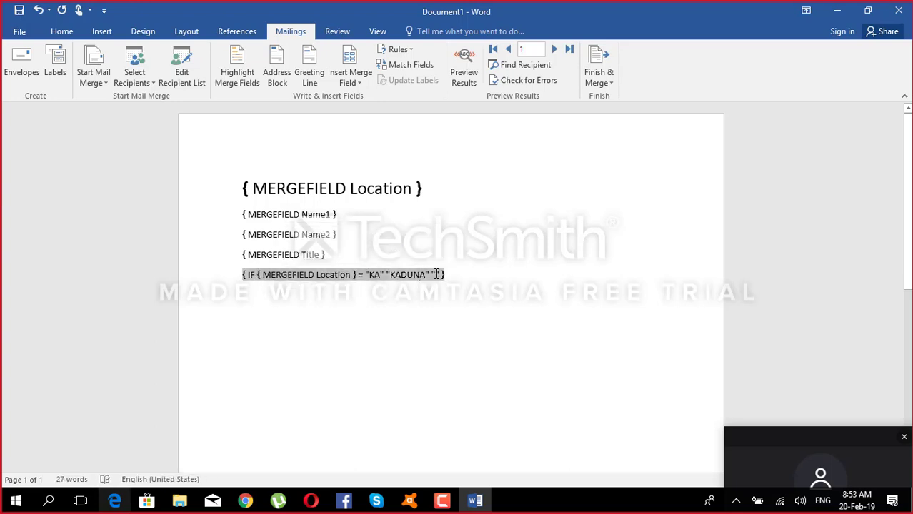
left_click(466, 279)
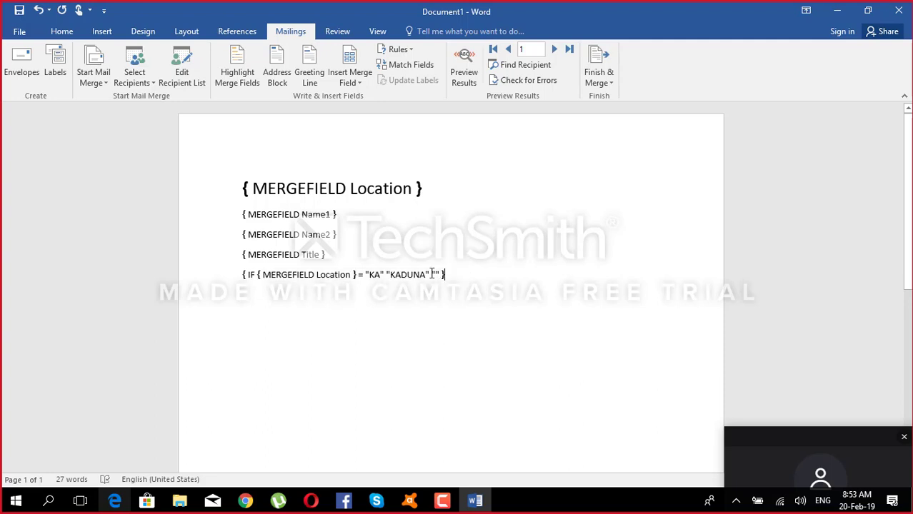
- Nest an If...Then...Else rule inside the IF field's empty otherwise quotes: Location equal to BA inserts BRAZIL, otherwise LAHORE
left_click(436, 277)
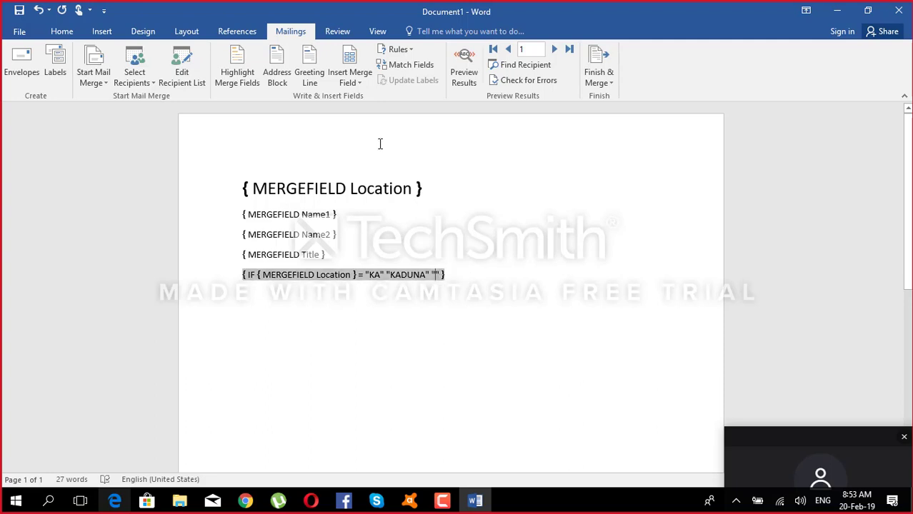
left_click(410, 50)
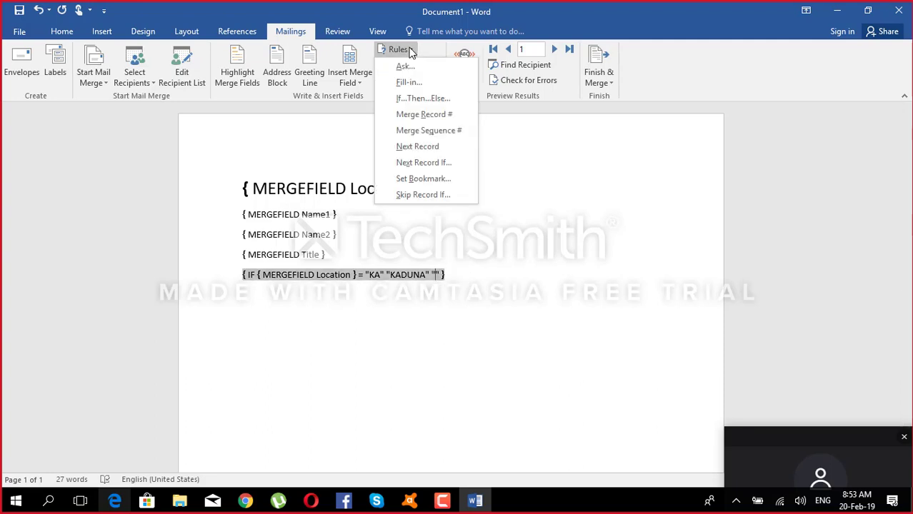
left_click(423, 99)
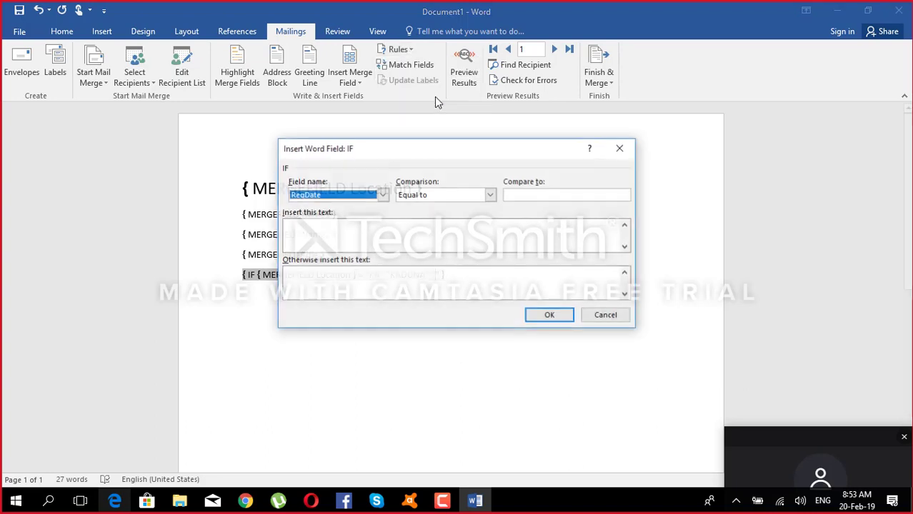
left_click_drag(409, 157, 437, 109)
left_click(408, 148)
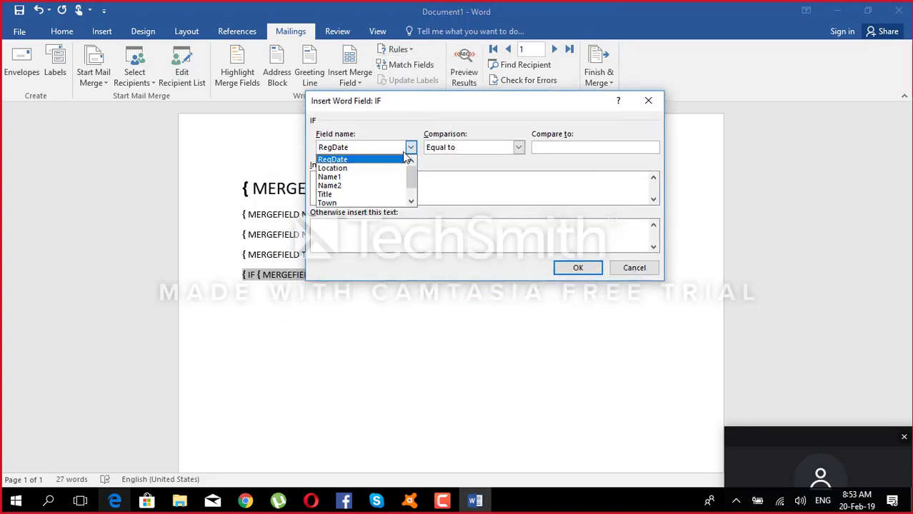
left_click(385, 168)
left_click(556, 147)
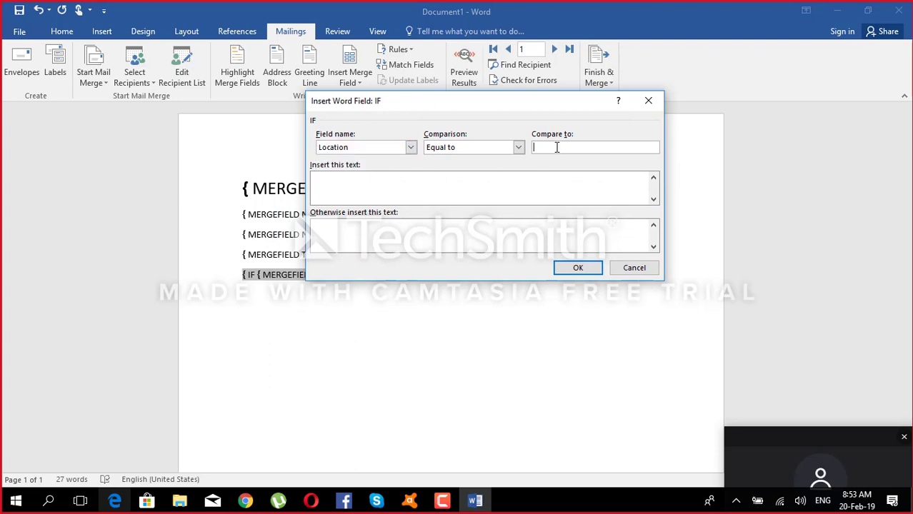
type("BA")
left_click(538, 179)
type("BRAZIL")
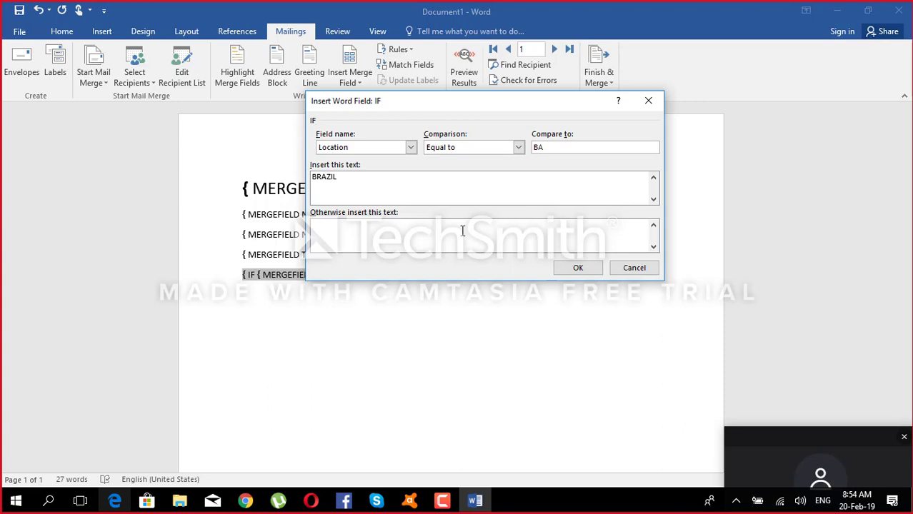
type("LAHORE")
left_click(576, 269)
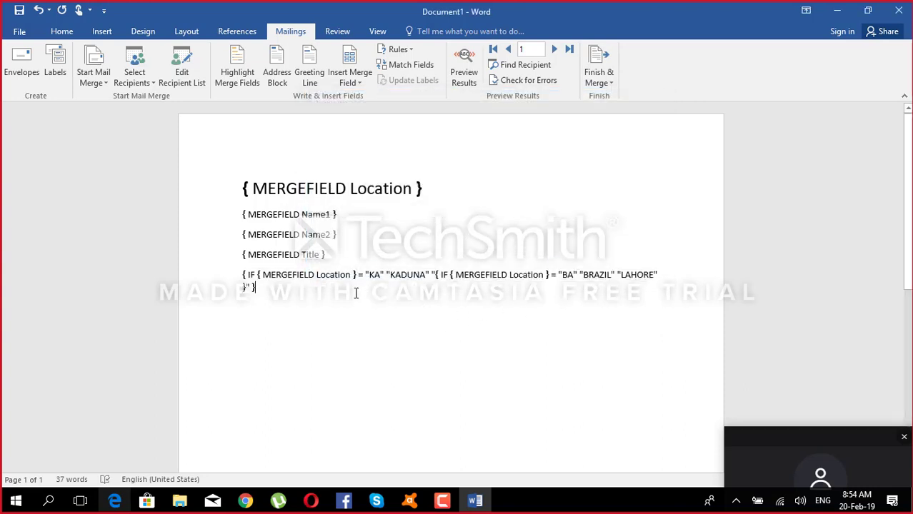
- Examine the conditions and result texts of the nested IF field, and hide the field codes
left_click_drag(384, 276, 324, 276)
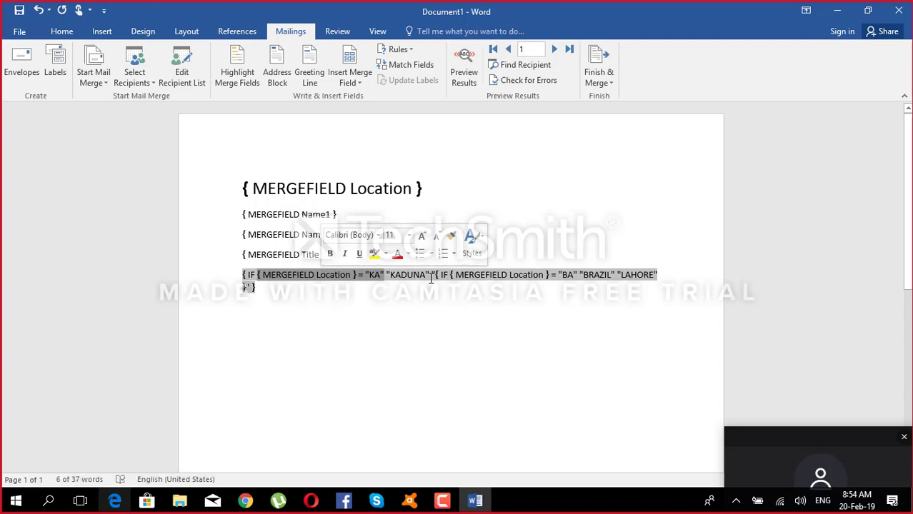
left_click_drag(431, 278, 391, 277)
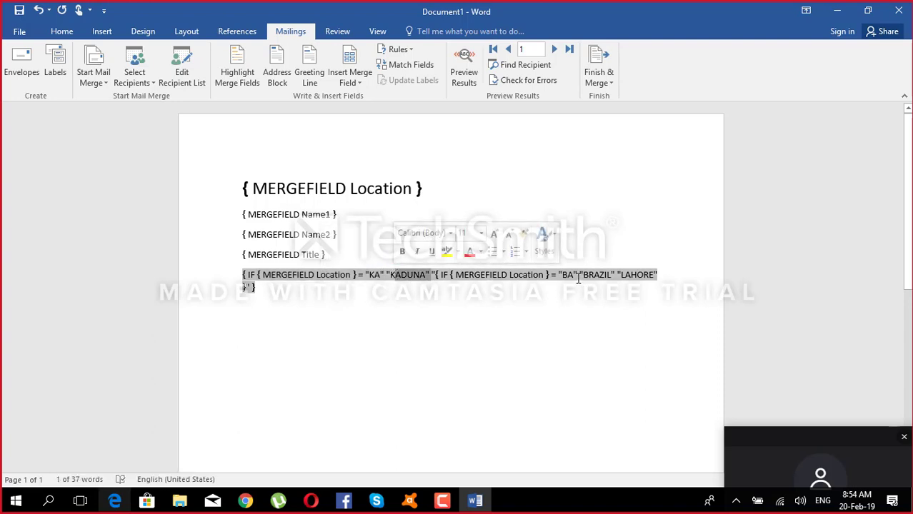
left_click_drag(578, 279, 450, 277)
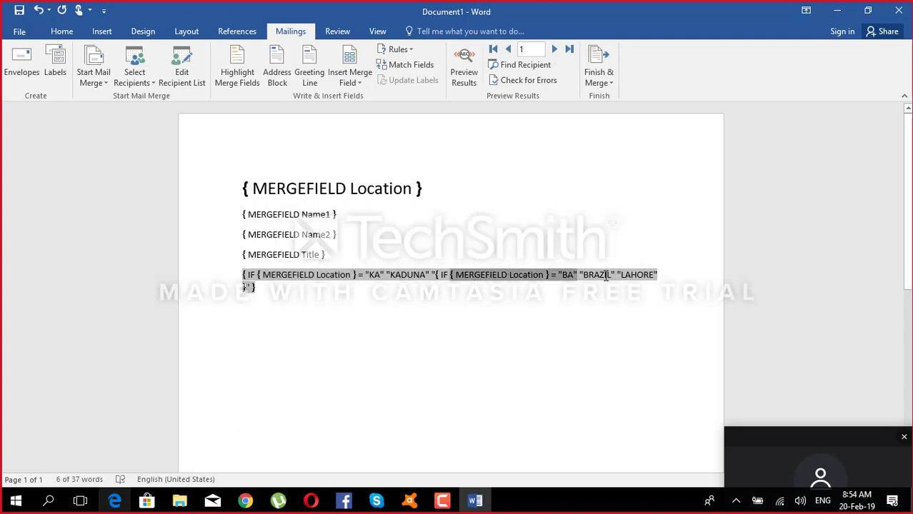
left_click_drag(618, 278, 582, 277)
left_click_drag(658, 275, 620, 276)
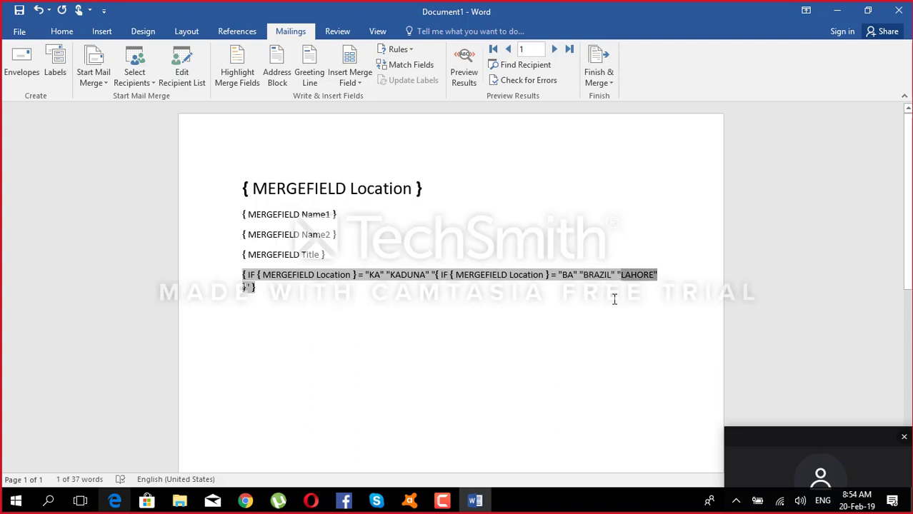
left_click(608, 312)
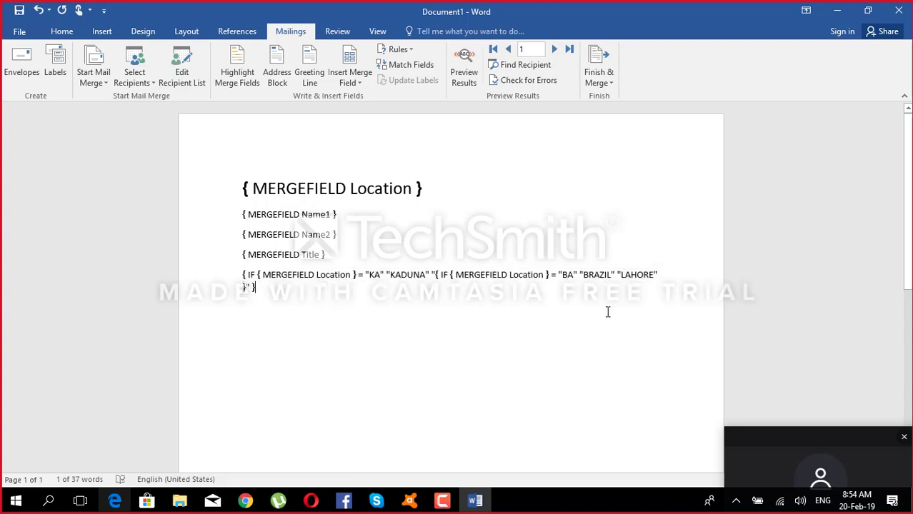
key("alt+F9")
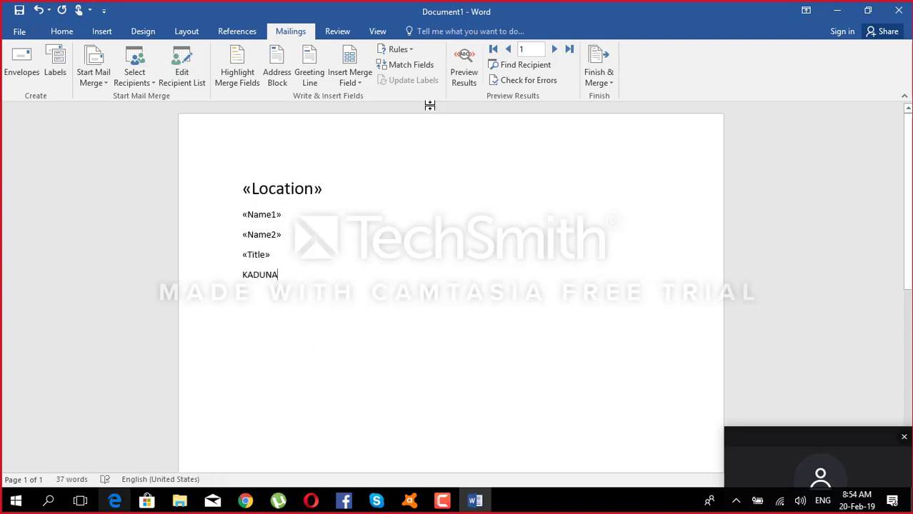
- Preview the merge results for records 1 to 3 and return to record 1, comparing each Location with the conditional text
left_click(464, 68)
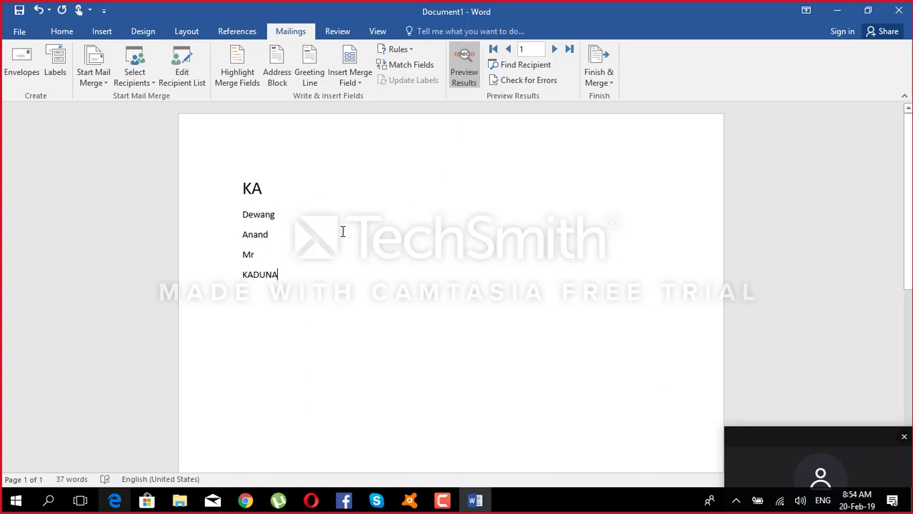
left_click(555, 50)
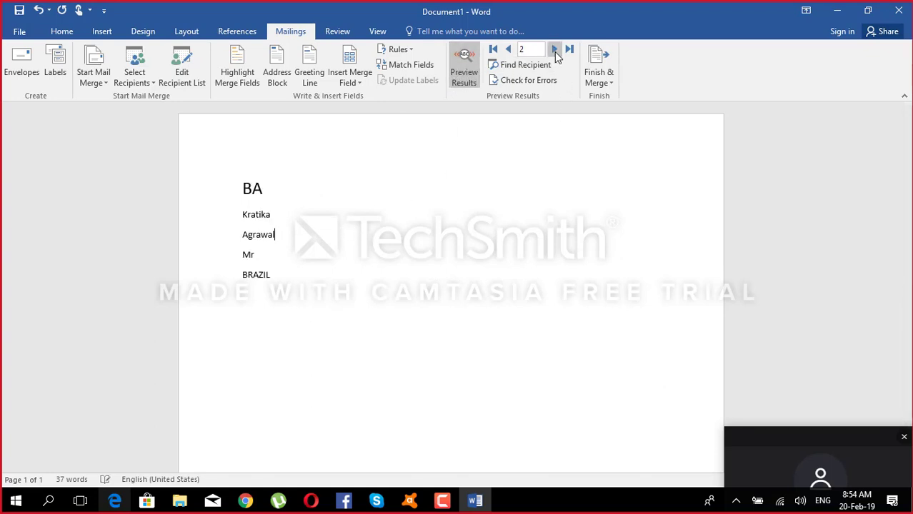
left_click(555, 50)
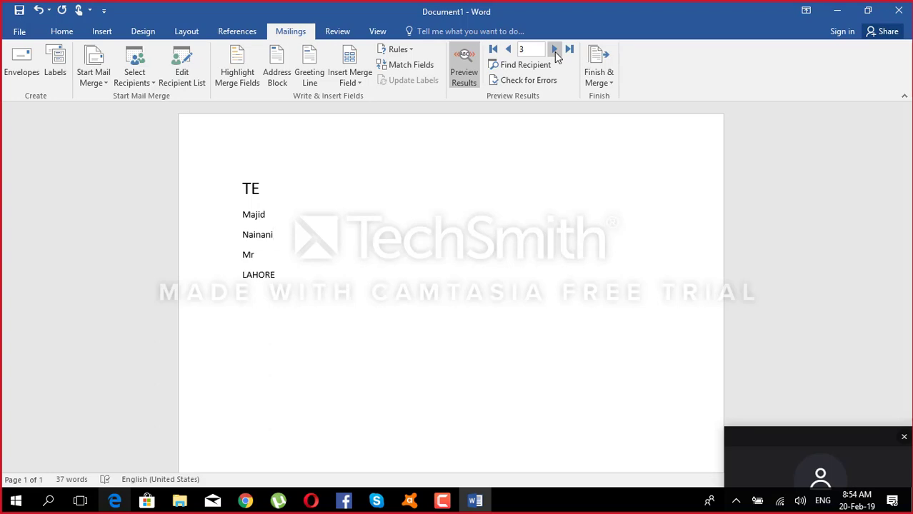
left_click(508, 49)
left_click(508, 48)
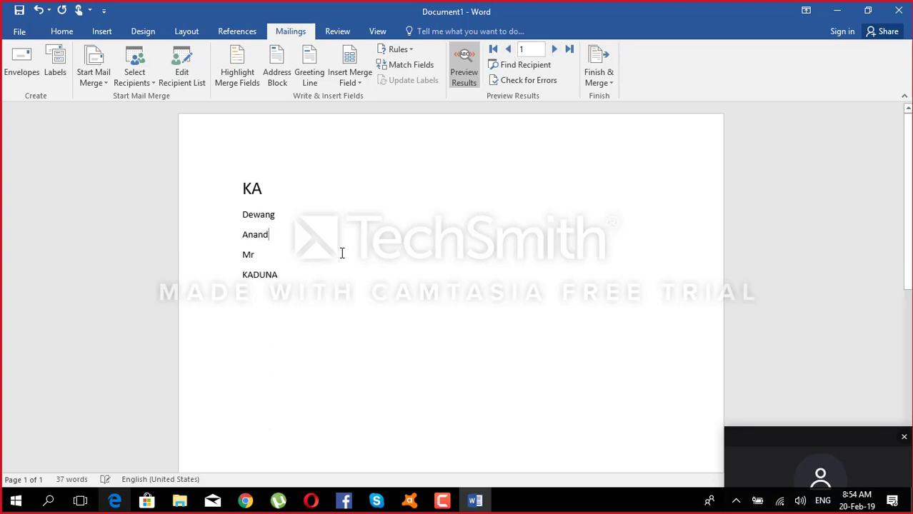
- Enlarge the conditional result text below the title to font size 24
double_click(273, 275)
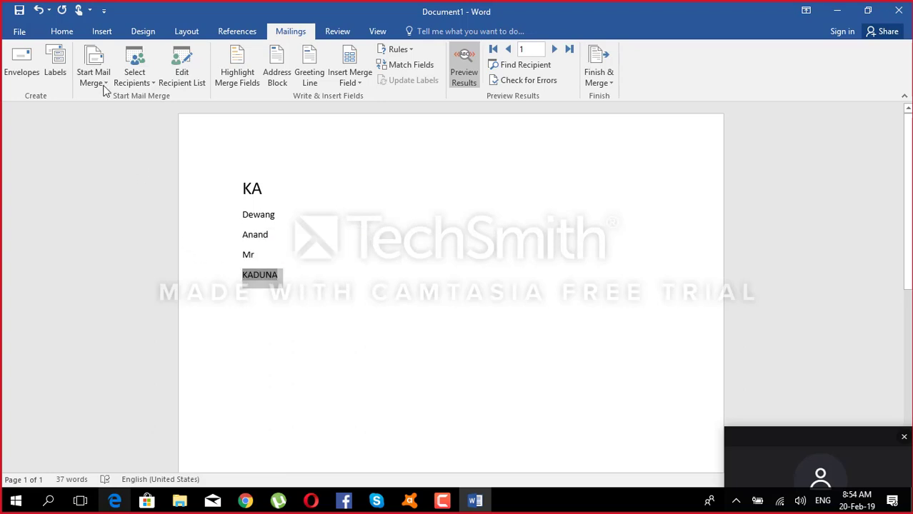
left_click(62, 31)
left_click(209, 55)
left_click(209, 55)
left_click(210, 55)
left_click(210, 55)
left_click(209, 55)
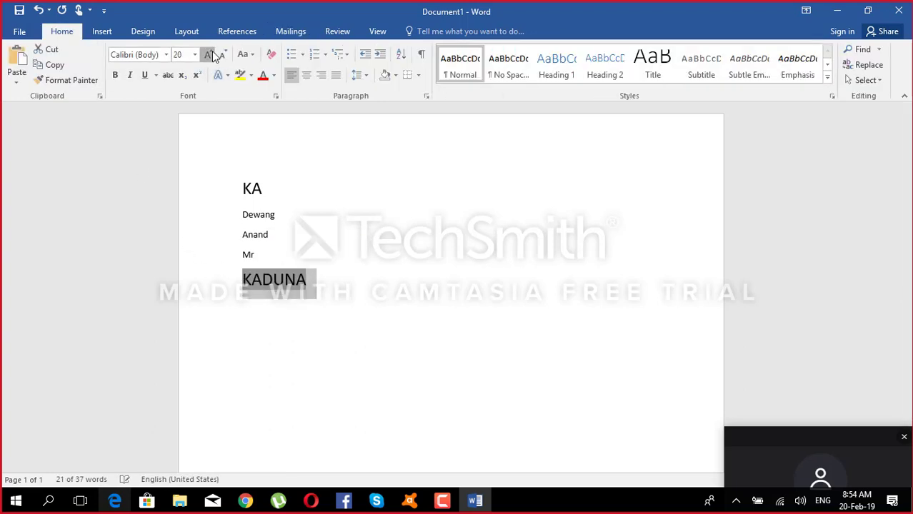
left_click(210, 55)
left_click(209, 55)
- Step through the previewed records up to record 16, checking the conditional text against each Location, and turn off the preview
left_click(293, 32)
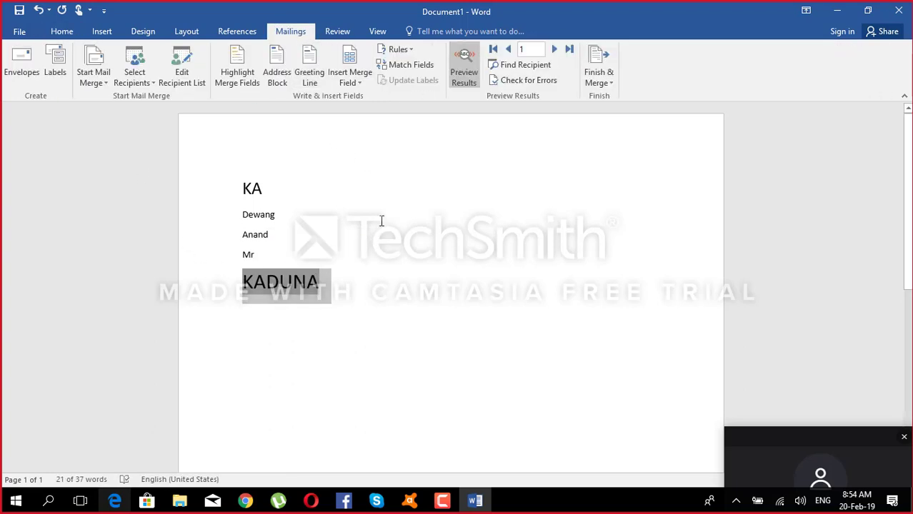
left_click(381, 220)
left_click(555, 50)
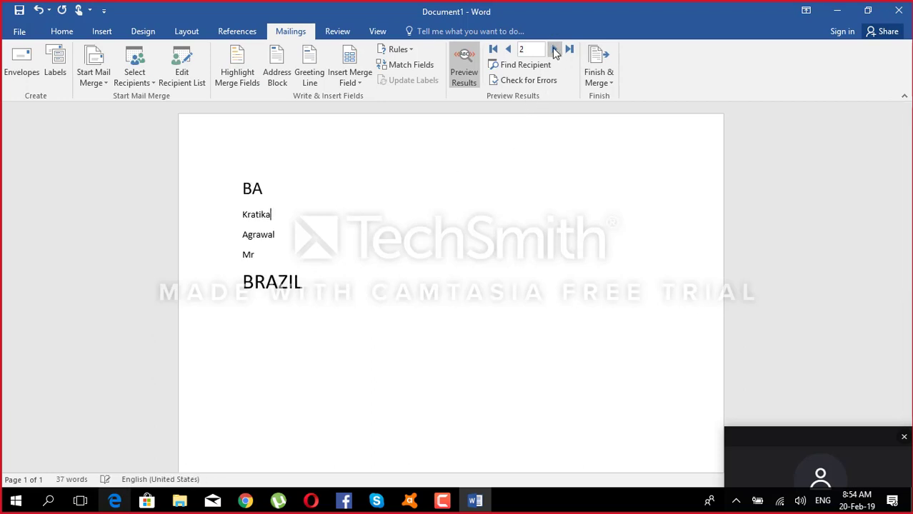
left_click(554, 49)
left_click(554, 49)
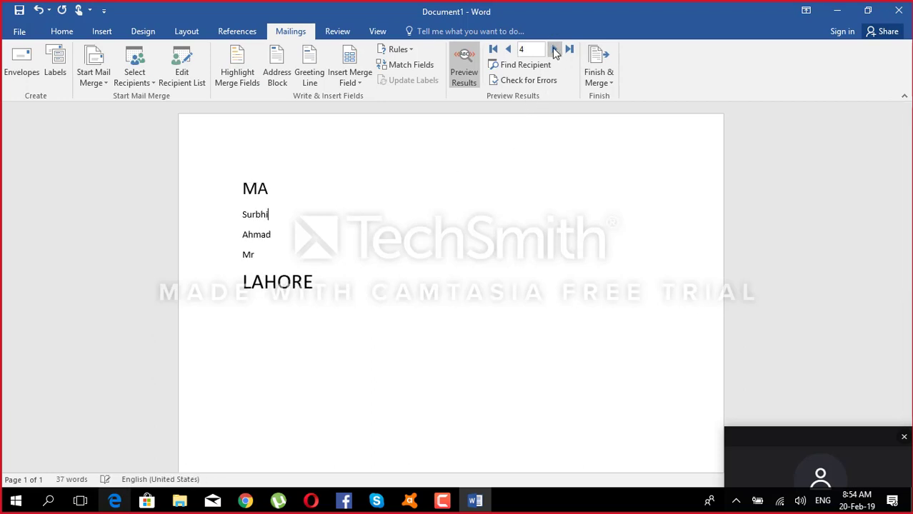
left_click(555, 49)
left_click(555, 49)
left_click(554, 49)
left_click(554, 49)
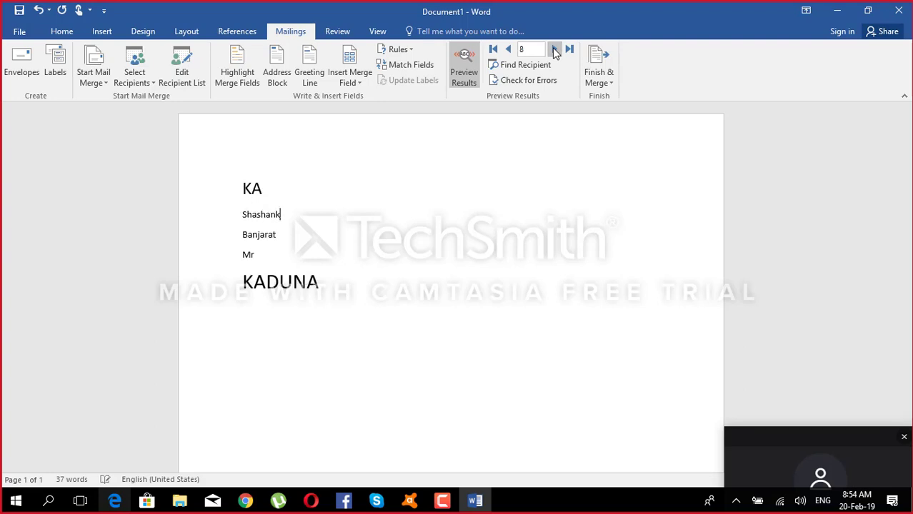
left_click(554, 49)
left_click(554, 49)
left_click(554, 49)
left_click(554, 50)
left_click(554, 49)
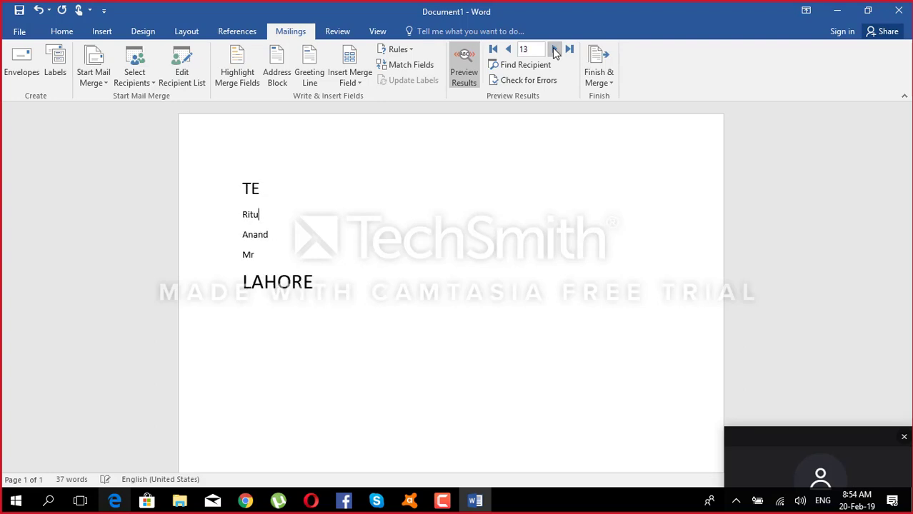
left_click(554, 49)
left_click(554, 50)
left_click(554, 50)
left_click(466, 79)
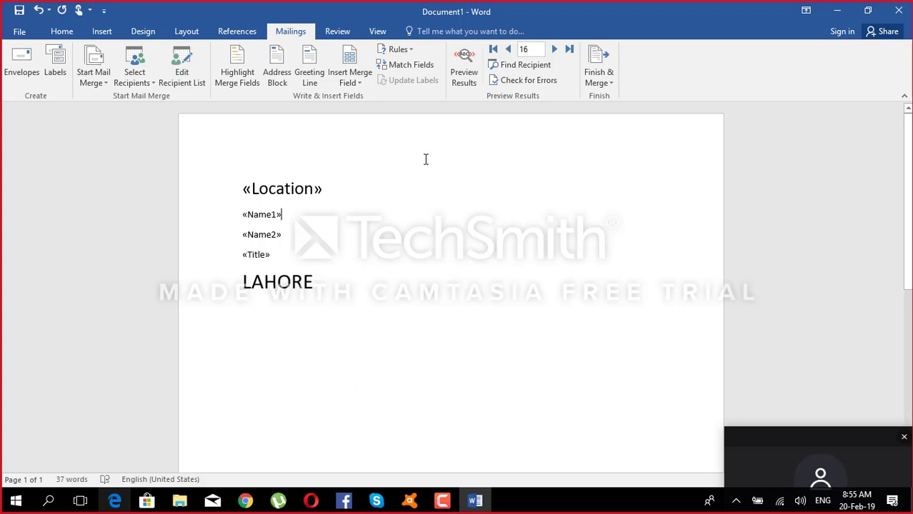
- Insert a Fill-in rule on a new line below the conditional text: prompt ENTER THE VENUE, default AWT, ask once, and accept the default
left_click(330, 282)
key("Return")
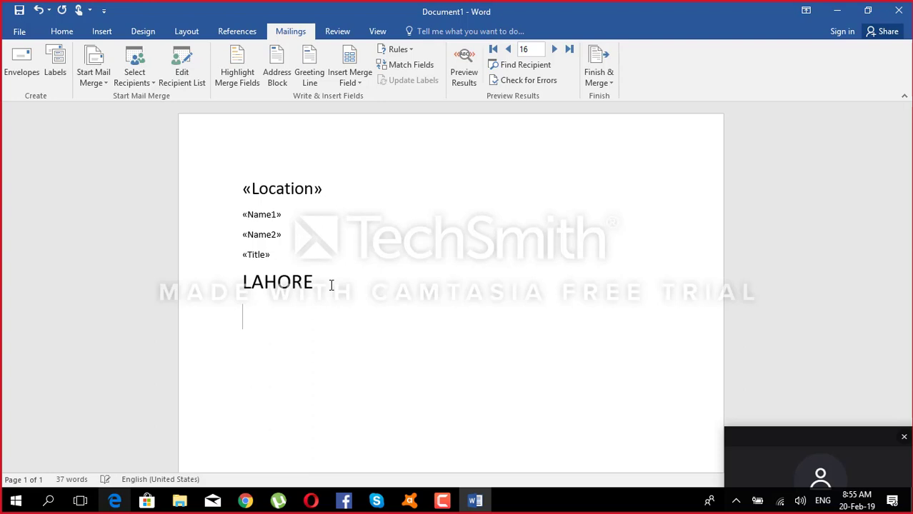
left_click(411, 50)
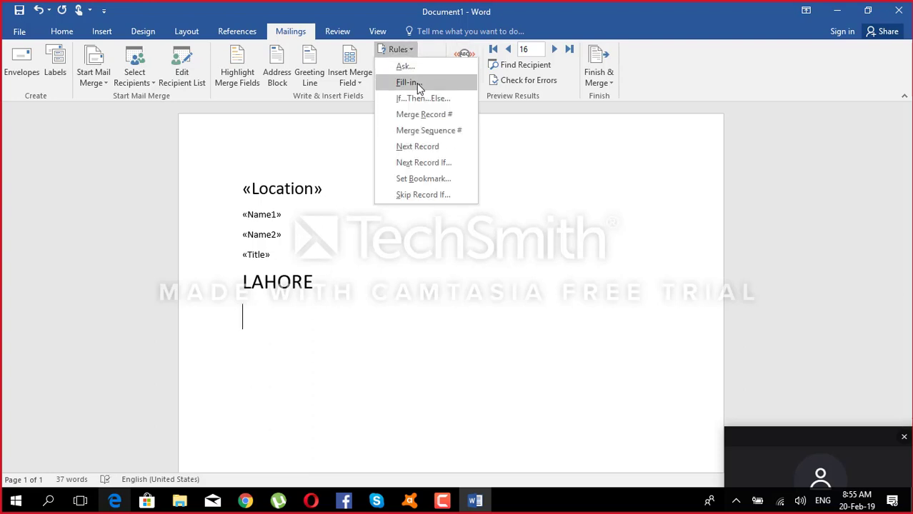
left_click(409, 83)
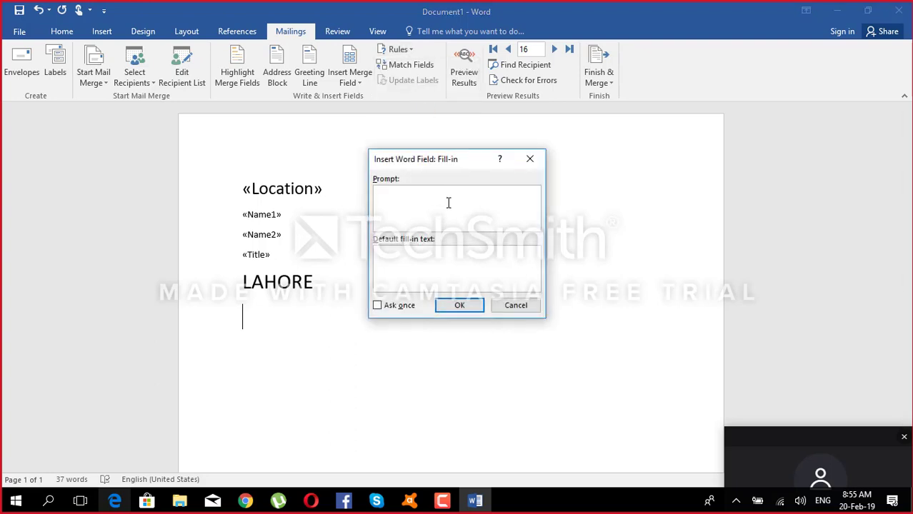
type("ENTER THE VENUE")
key("Tab")
type("A")
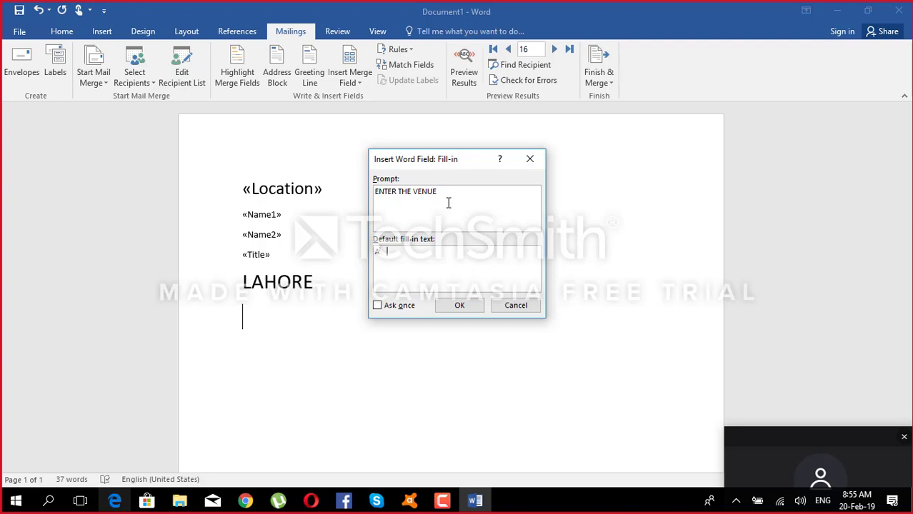
type("WT")
left_click(395, 309)
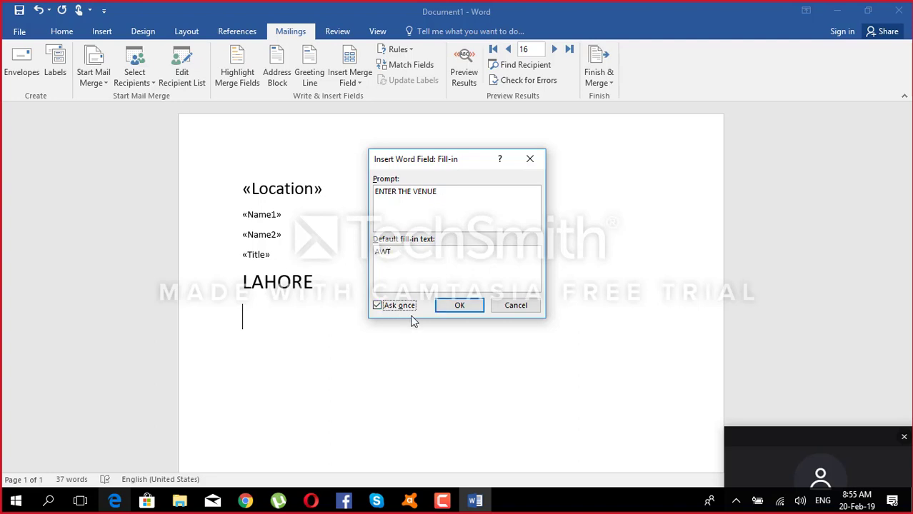
left_click(459, 305)
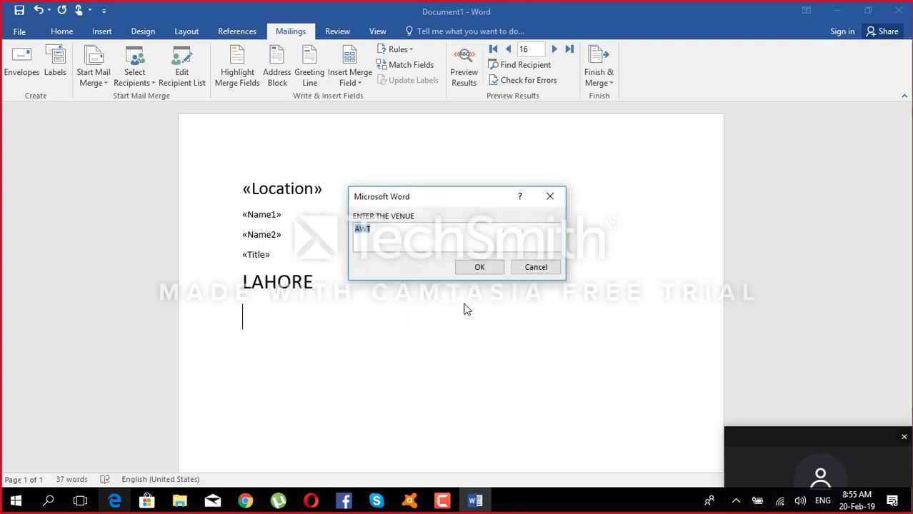
left_click(480, 267)
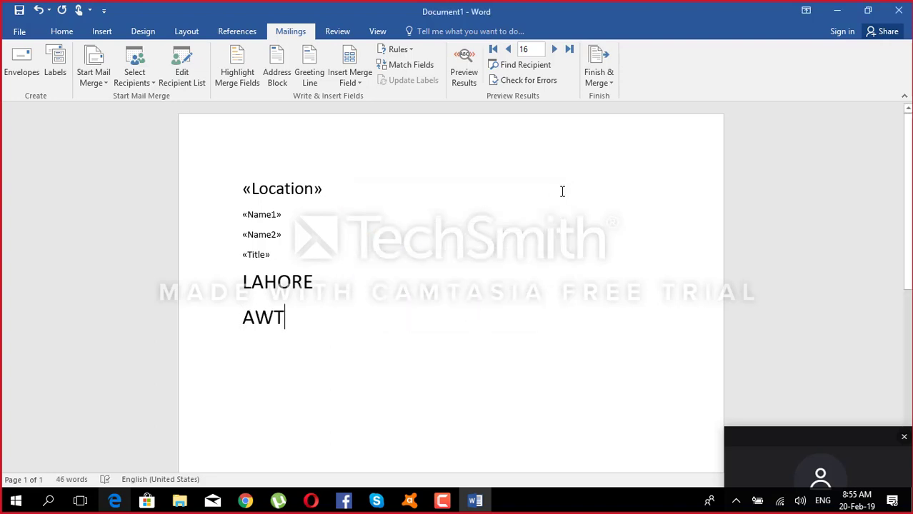
- Merge all records into a new document of individual letters, entering AWT 2 as the venue
left_click(607, 83)
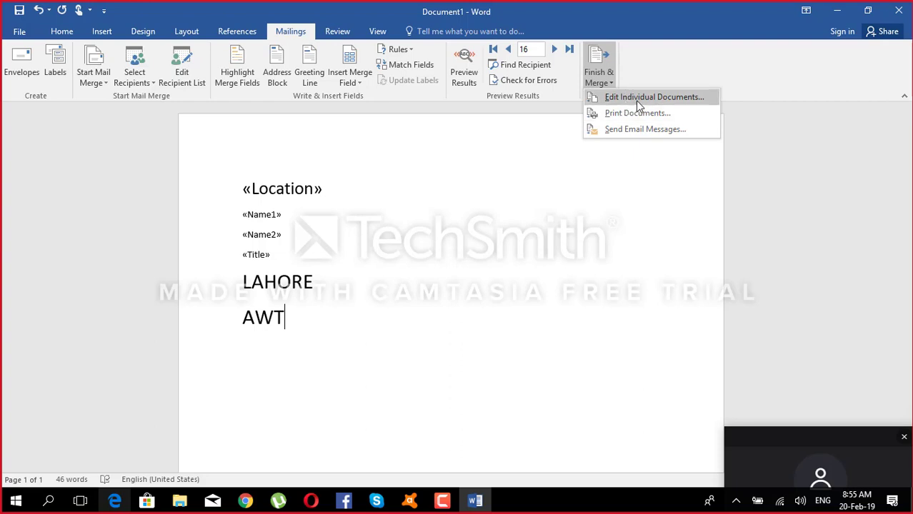
left_click(636, 100)
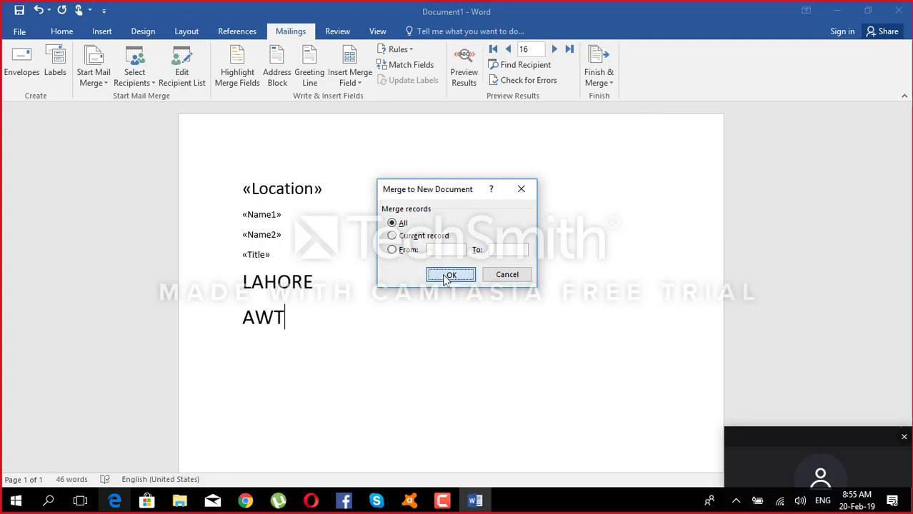
left_click(448, 276)
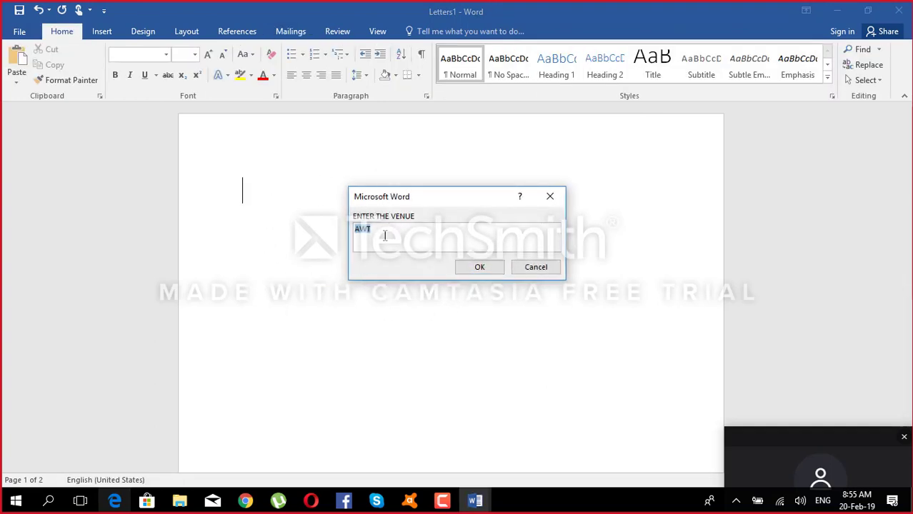
left_click(419, 229)
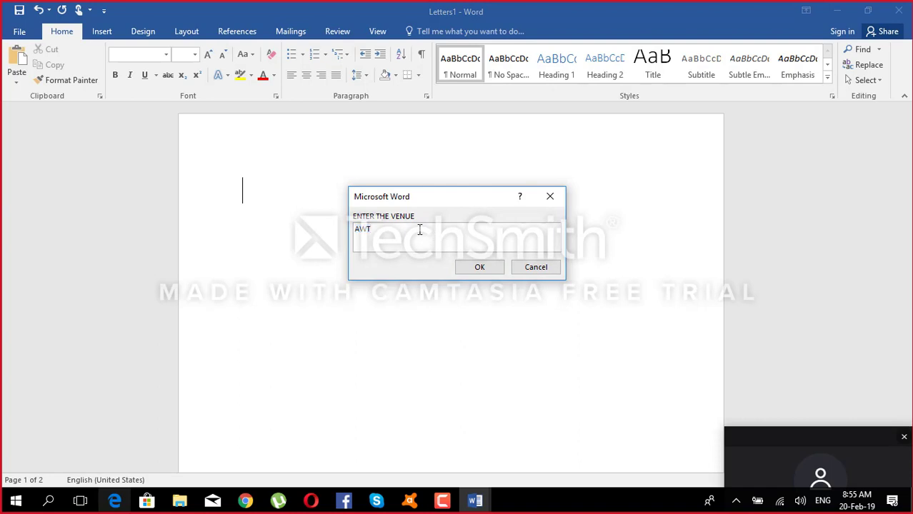
left_click(466, 265)
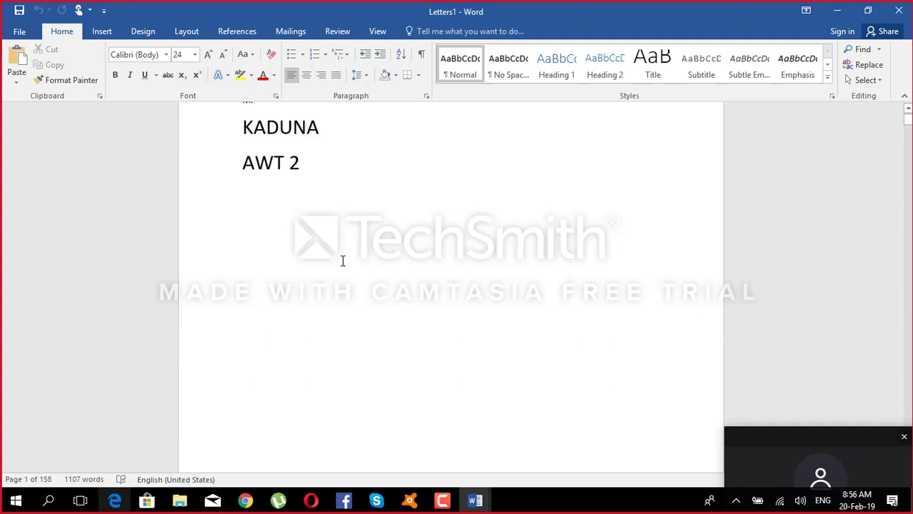
- Check the venue line across the merged letters and close the letters document without saving
left_click_drag(313, 238, 242, 226)
scroll(336, 272, "down", 10)
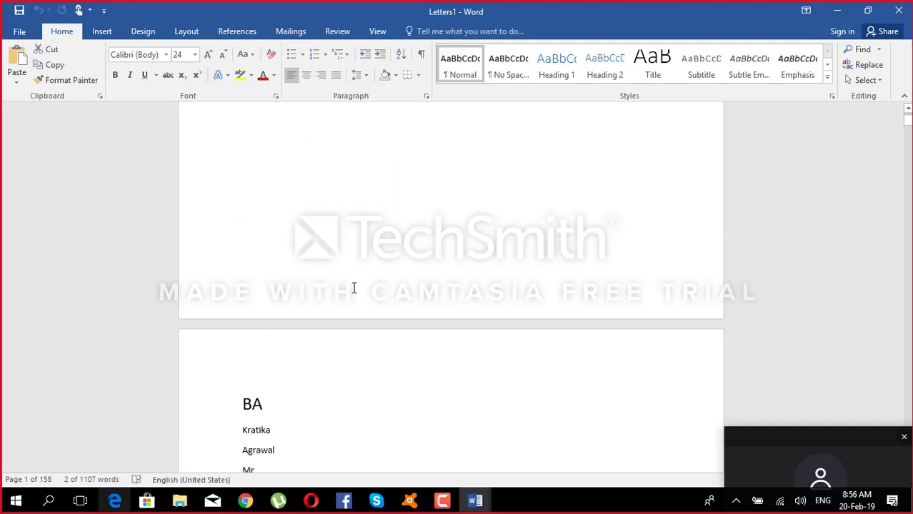
scroll(337, 303, "down", 20)
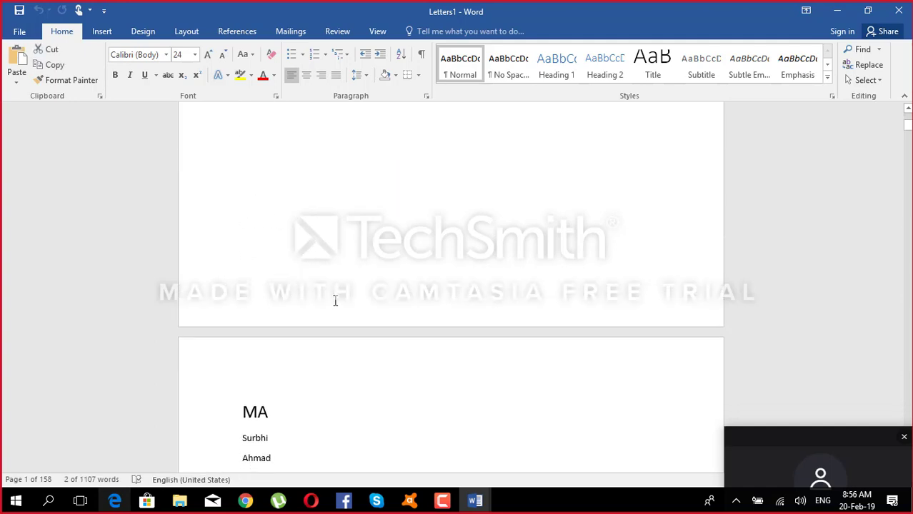
scroll(335, 300, "down", 3)
left_click(899, 10)
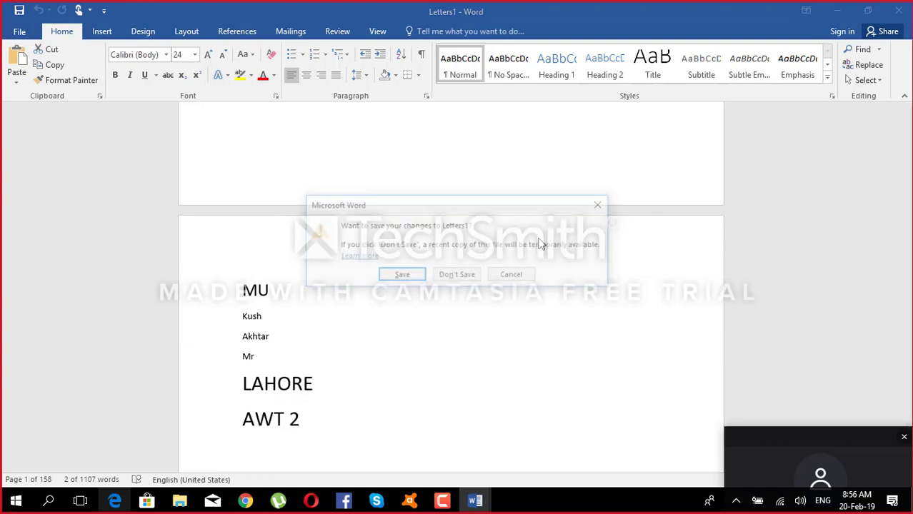
left_click(463, 275)
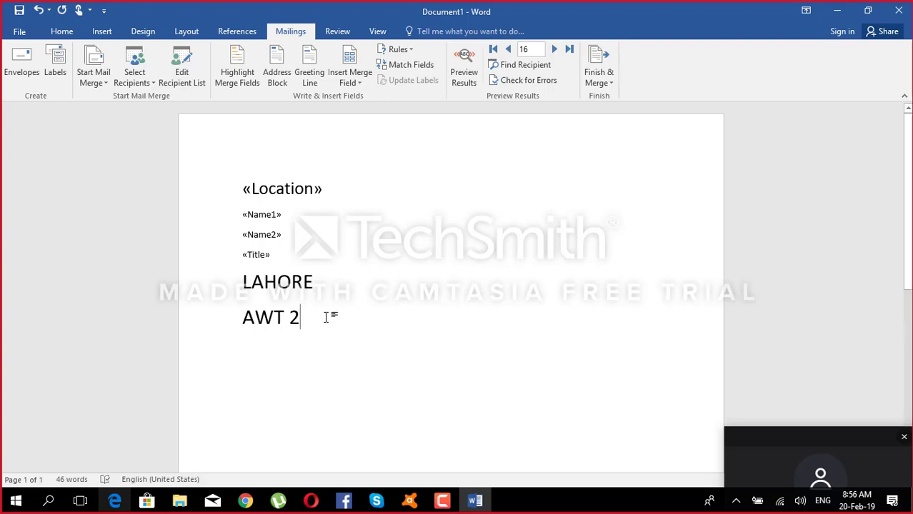
- Delete the venue fill-in field and its empty line below the conditional text
left_click(198, 306)
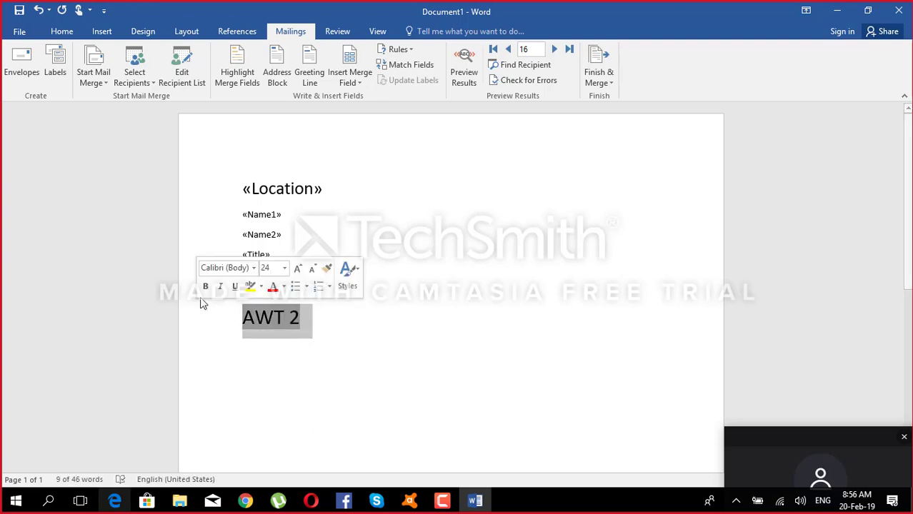
key("BackSpace")
key("BackSpace")
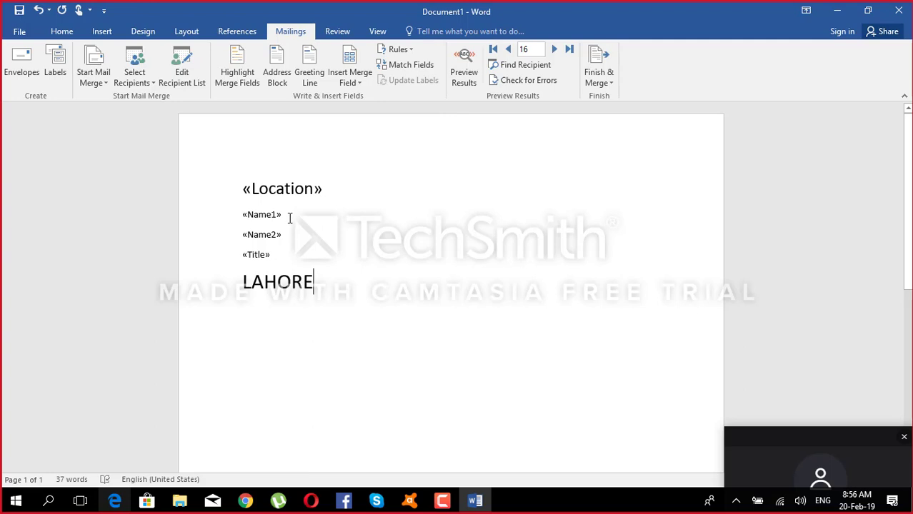
- Examine the fields in the mail merge recipient list, including the Town column, and close the list
left_click(199, 72)
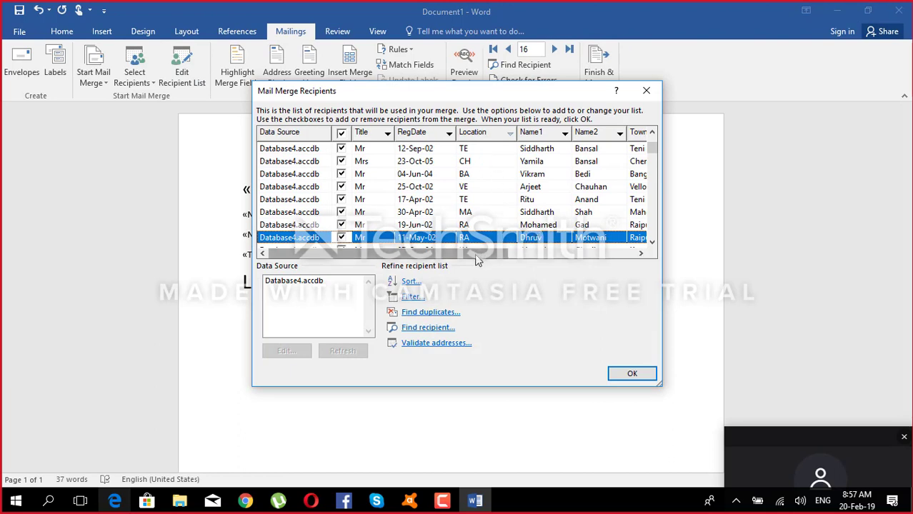
left_click_drag(475, 255, 512, 254)
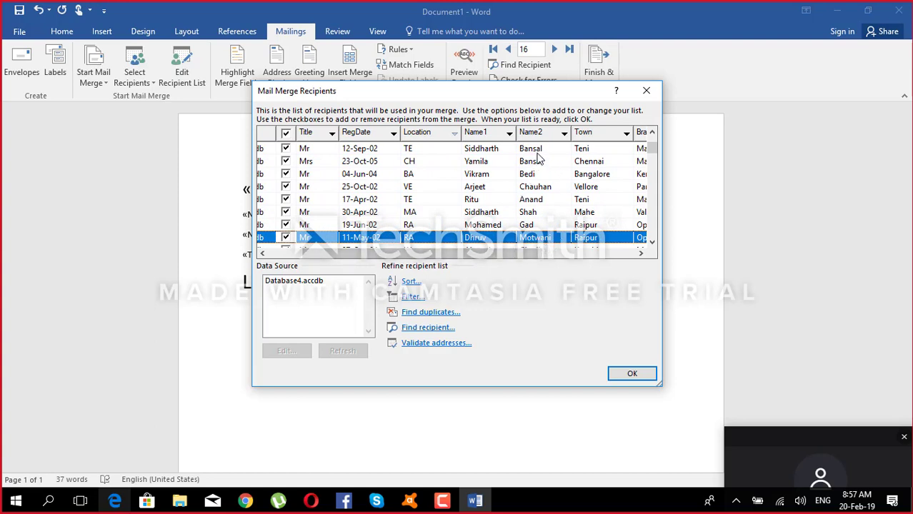
left_click(646, 90)
- Make the Name2 merge field bold and set its font size to 16
left_click(232, 236)
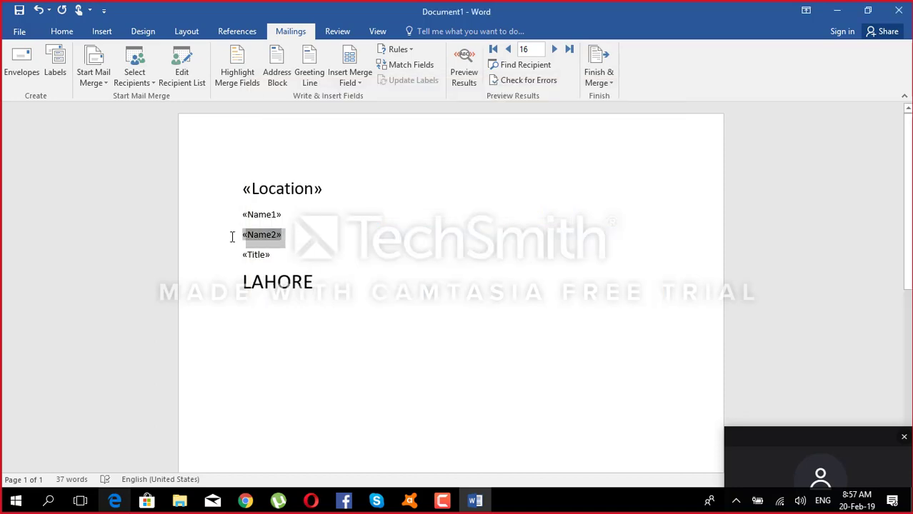
double_click(231, 237)
left_click(62, 31)
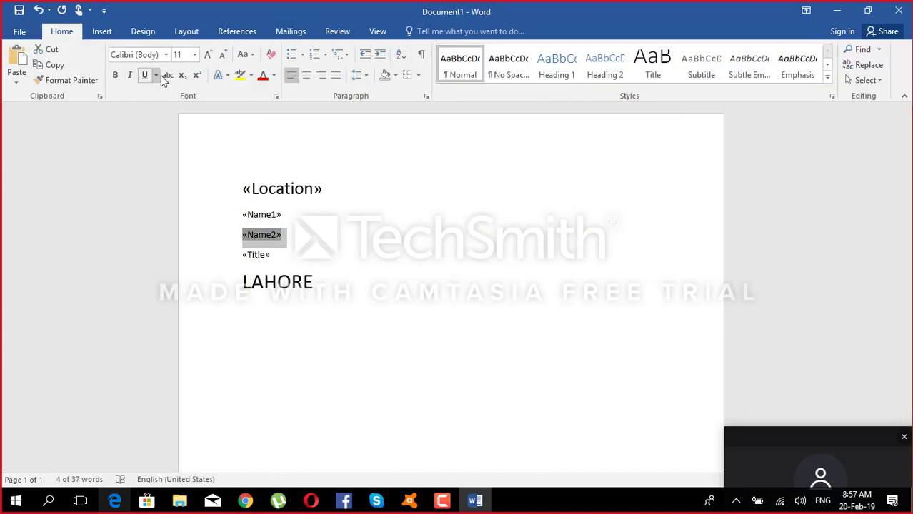
left_click(115, 75)
left_click(208, 55)
left_click(208, 55)
left_click(208, 55)
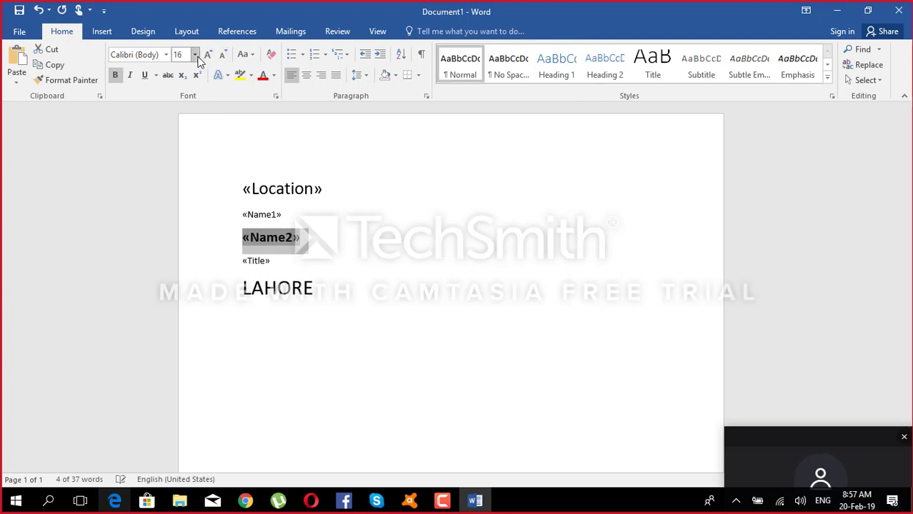
- Preview the first two merge records with the formatted Name2 field, then turn the results preview off
left_click(292, 35)
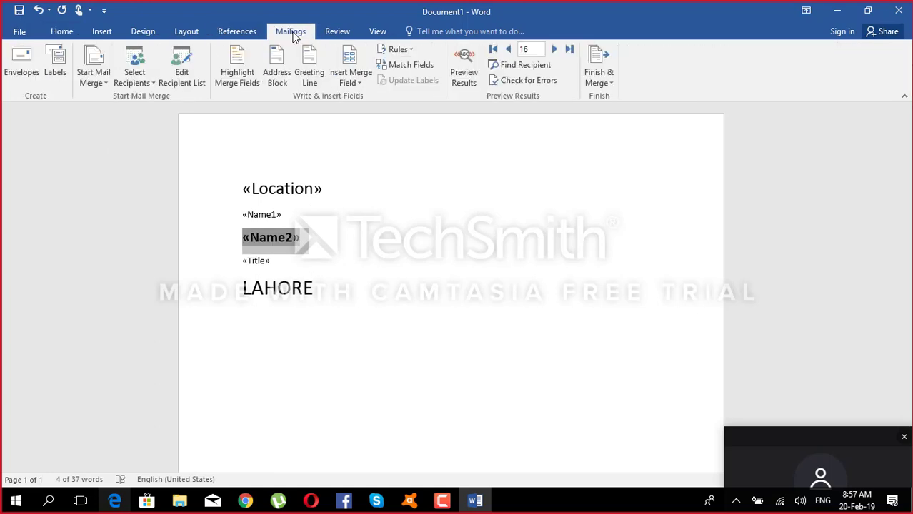
left_click(493, 49)
left_click(463, 66)
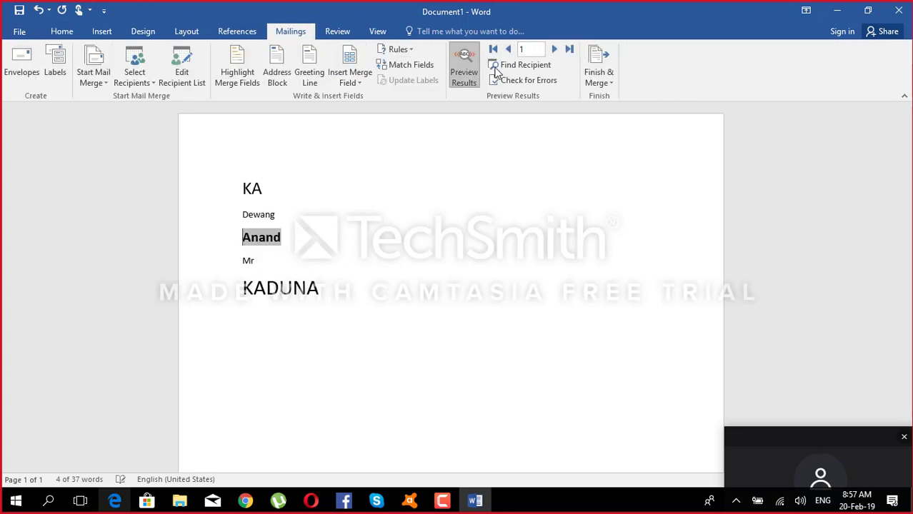
left_click(555, 49)
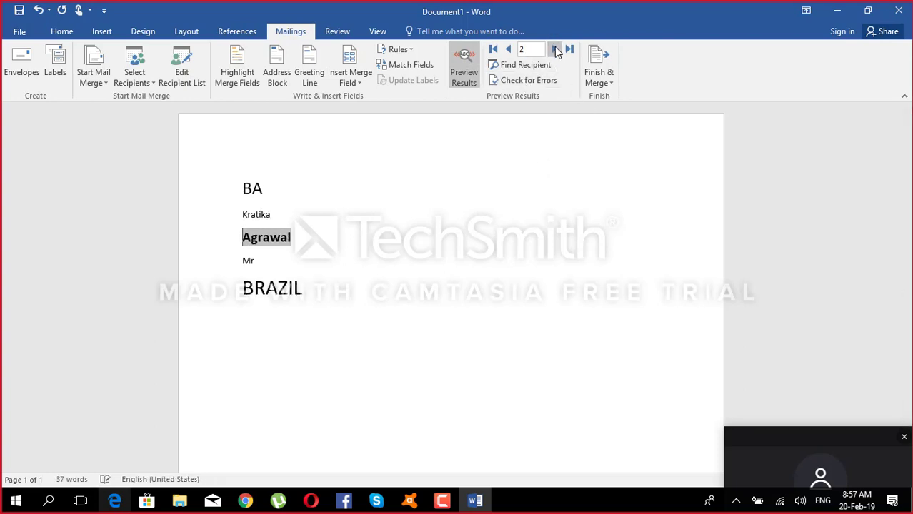
left_click(493, 50)
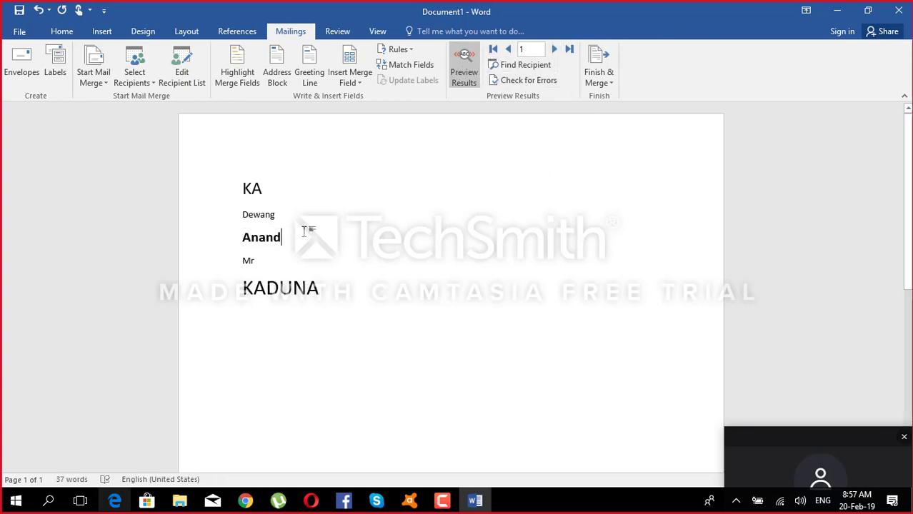
left_click(554, 49)
left_click(464, 72)
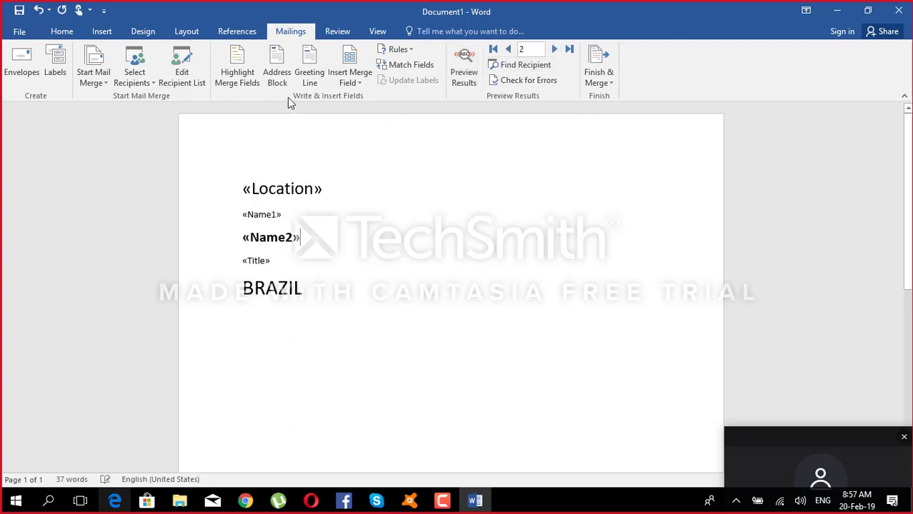
- Examine the recipient list across to the Town column, compare the two adjacent rows sharing the same Name1 value, and close the list
left_click(182, 72)
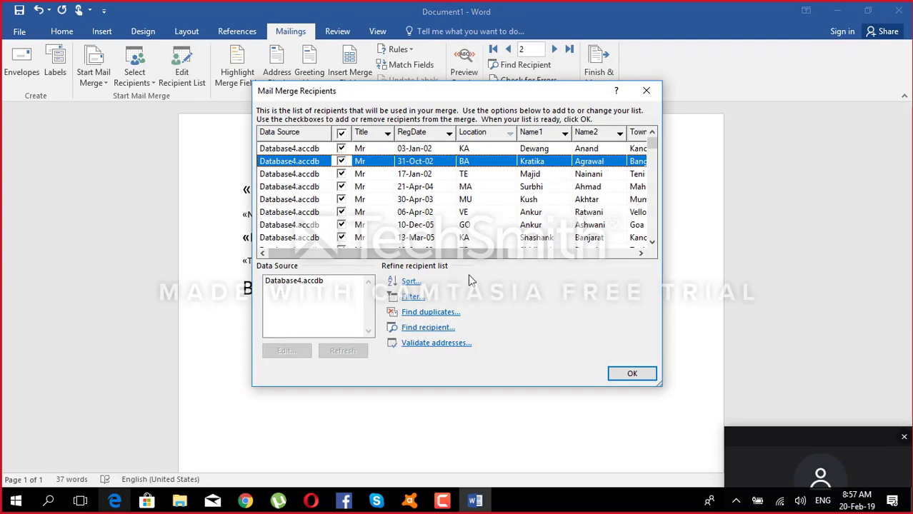
left_click(533, 255)
left_click(533, 254)
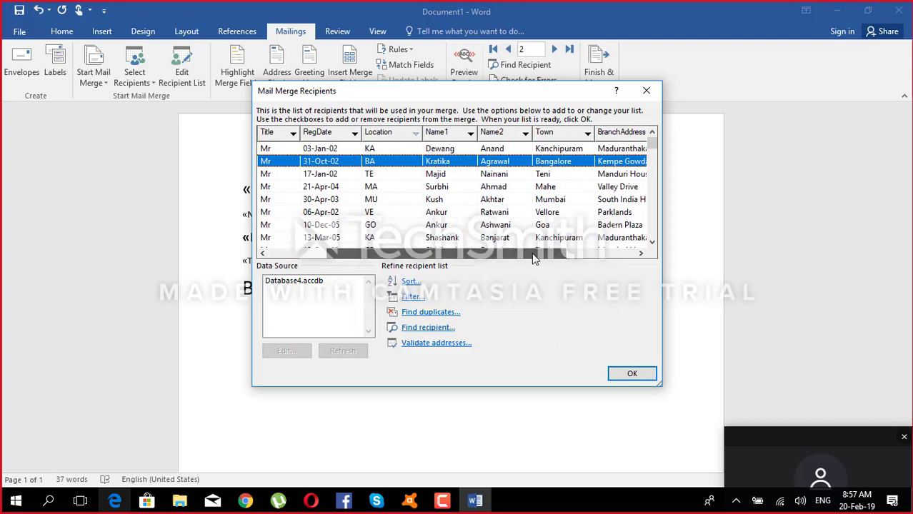
mouse_move(533, 256)
left_mouse_down()
mouse_move(469, 258)
mouse_move(618, 256)
mouse_move(529, 256)
left_mouse_up()
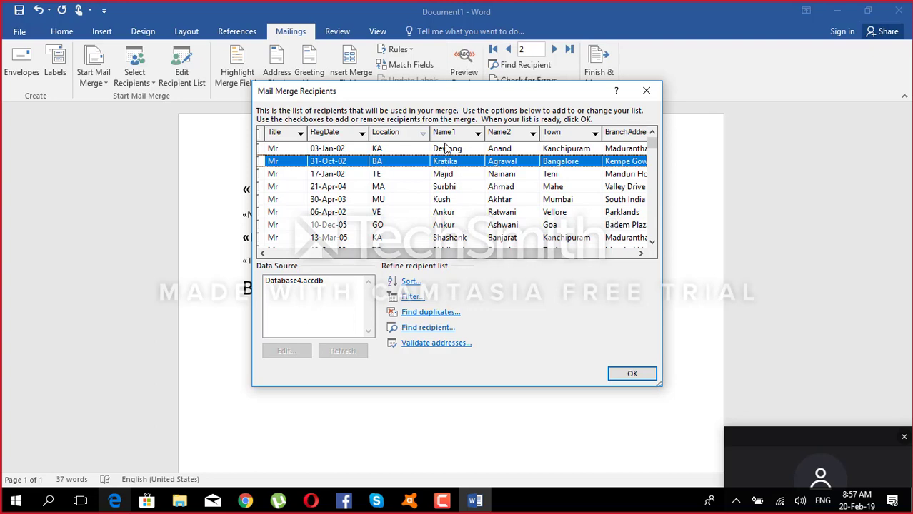
left_click(451, 214)
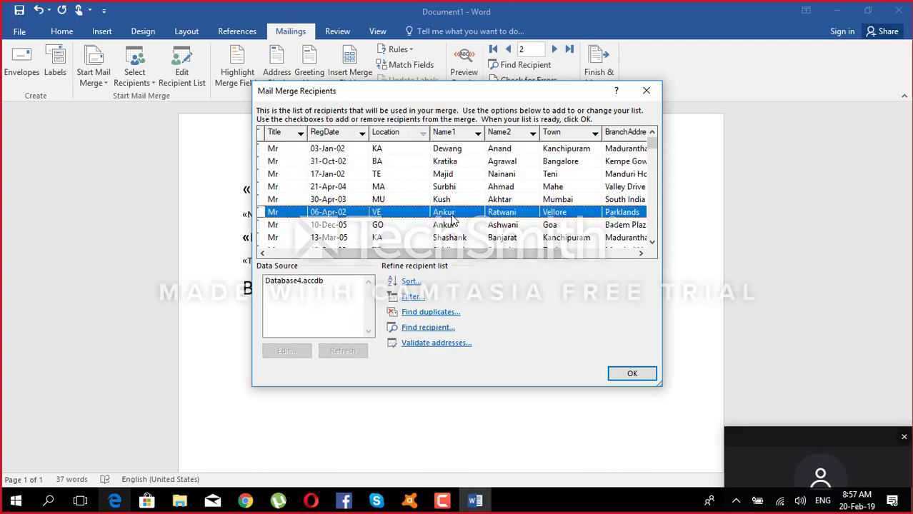
left_click(454, 225)
left_click(455, 214)
left_click(452, 225)
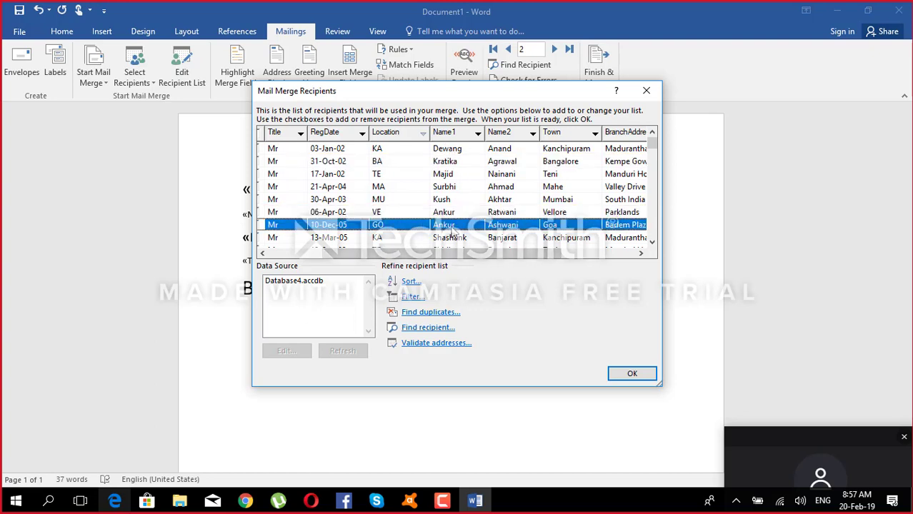
left_click(643, 92)
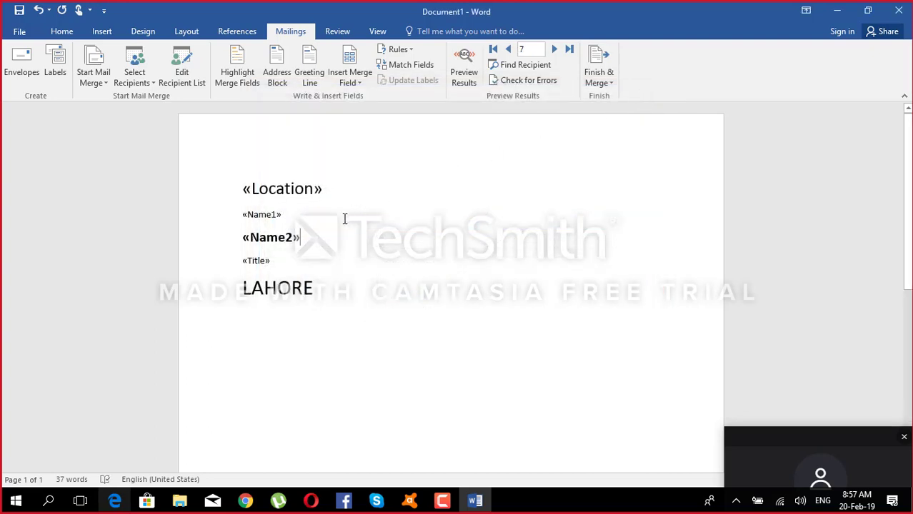
- Preview the merged results from record 1 through record 11, then turn the preview off
left_click(464, 71)
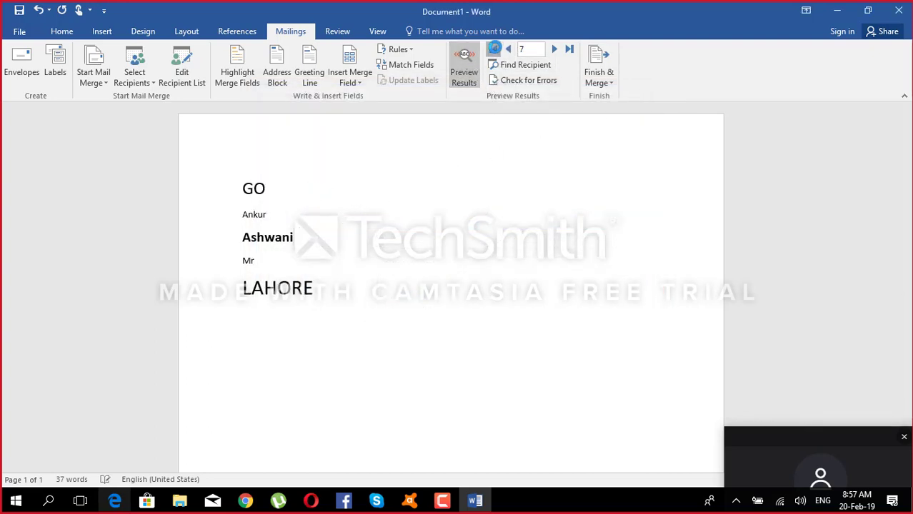
left_click(493, 48)
left_click(555, 50)
left_click(555, 52)
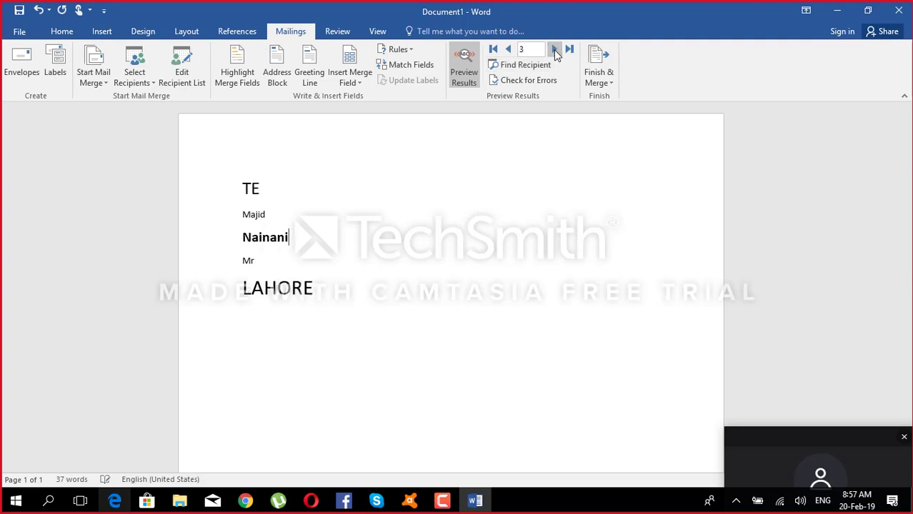
left_click(555, 50)
left_click(555, 50)
left_click(555, 50)
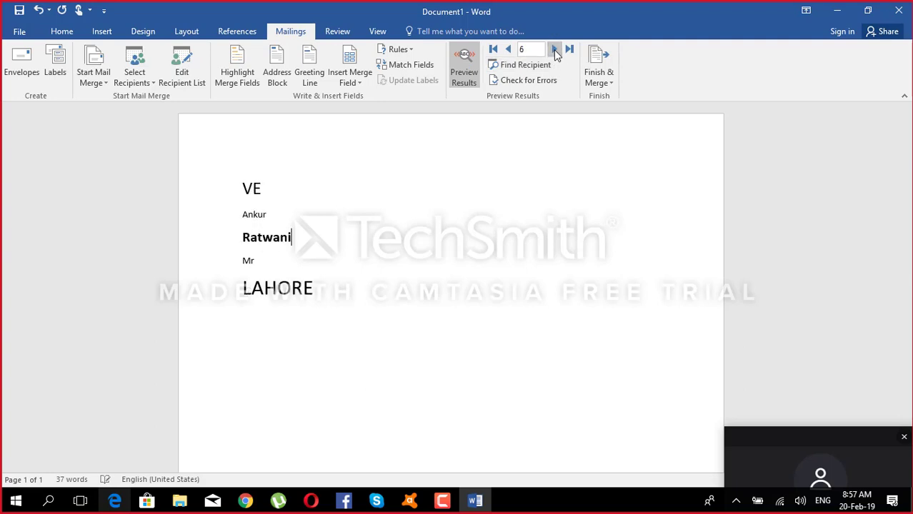
left_click(555, 50)
left_click(555, 50)
left_click(555, 50)
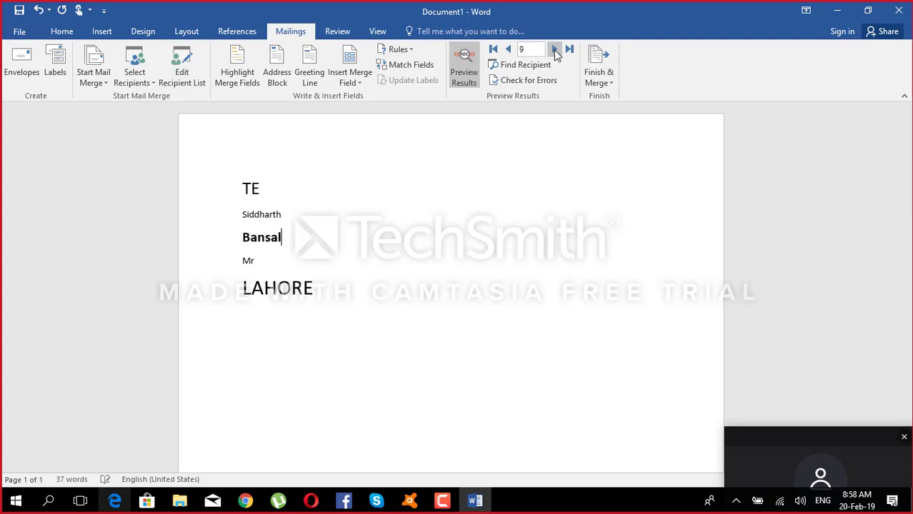
left_click(555, 50)
left_click(556, 50)
left_click(464, 68)
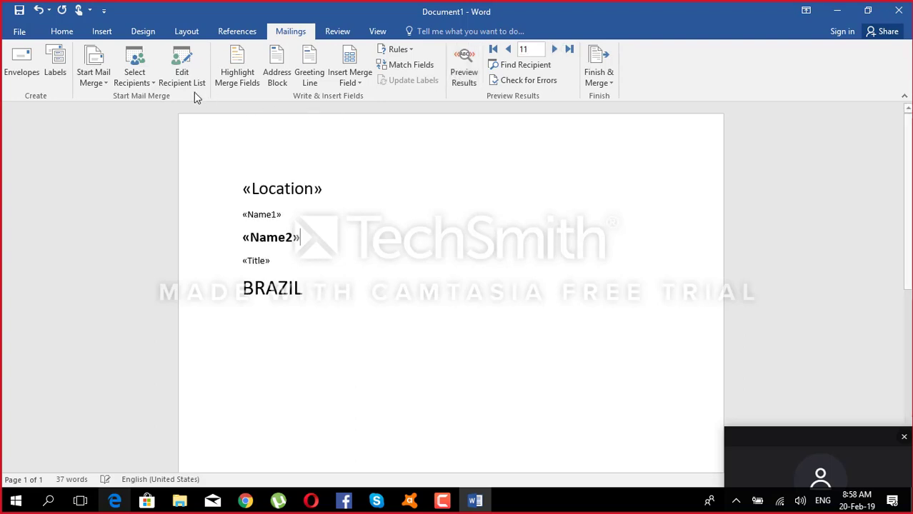
- Check the Name1 and Name2 columns for the first records in the recipient list and close it
left_click(182, 71)
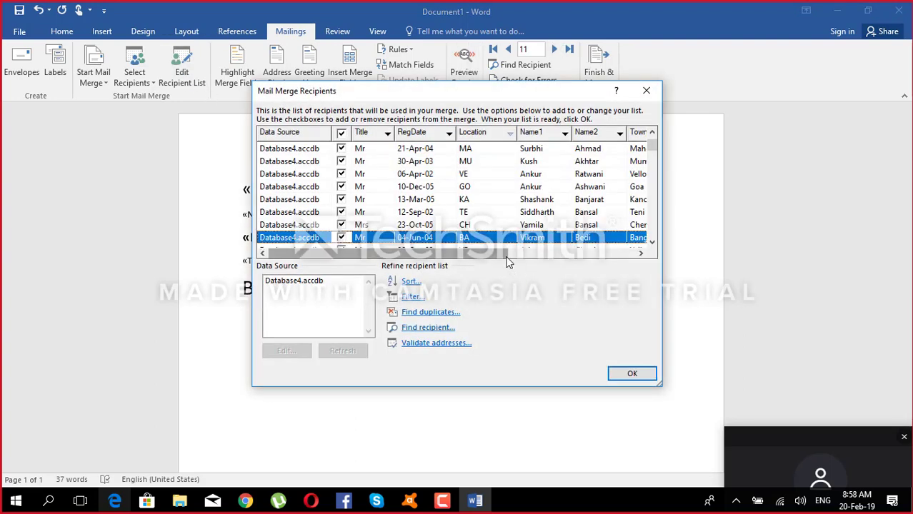
scroll(607, 192, "up", 1)
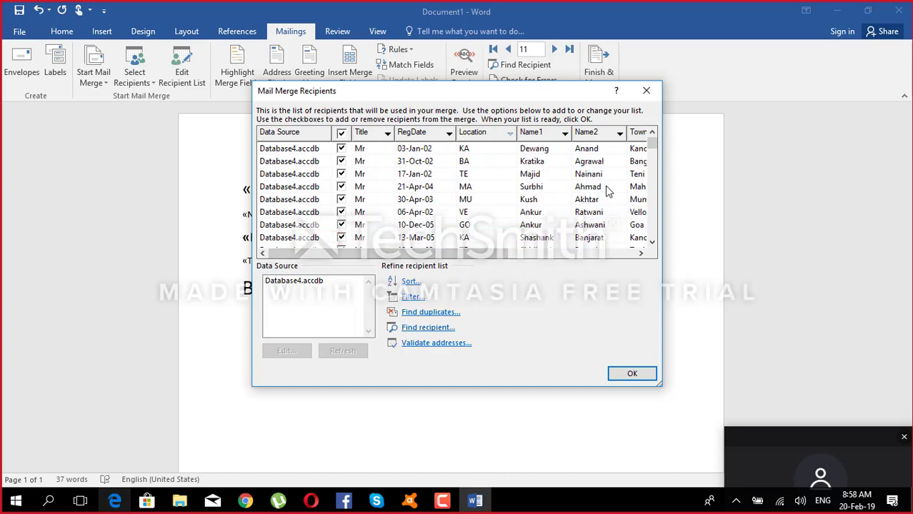
left_click(646, 91)
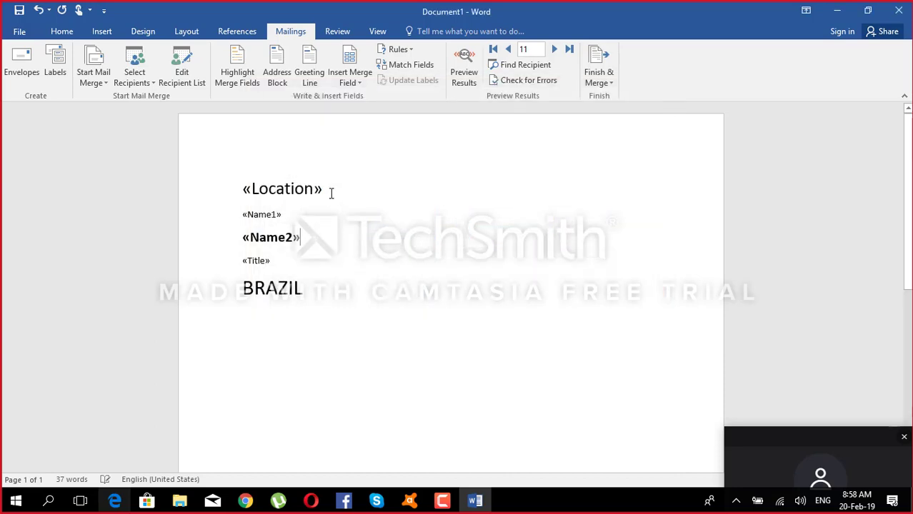
- Make the Name1 merge field bold and set its font size to 18
left_click(214, 214)
left_click(62, 31)
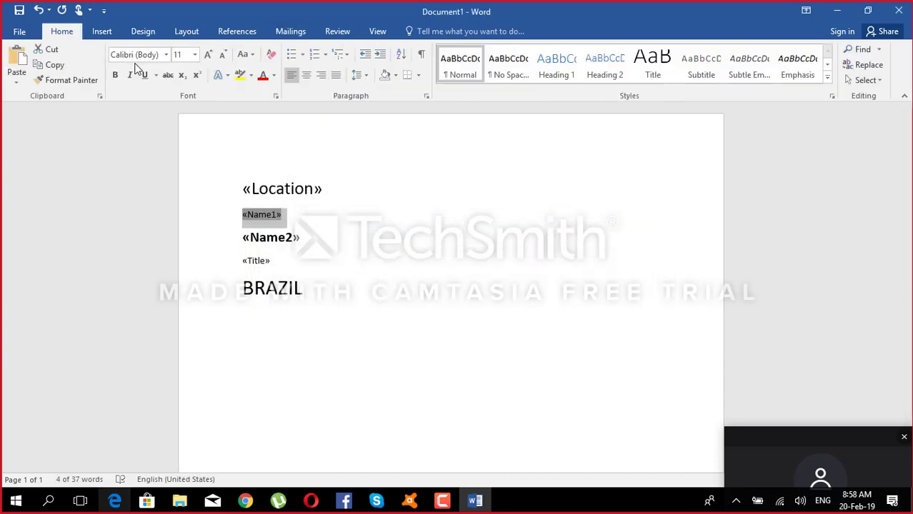
left_click(207, 55)
left_click(207, 55)
left_click(207, 54)
left_click(207, 54)
left_click(115, 75)
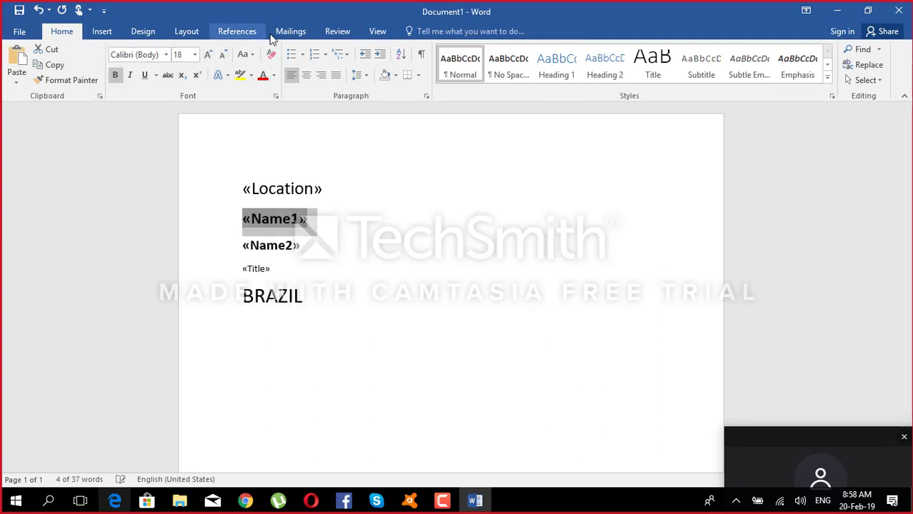
- Preview records 1 through 7 with the formatted Name1 field, turn the preview off and return to the first record
left_click(290, 31)
left_click(489, 257)
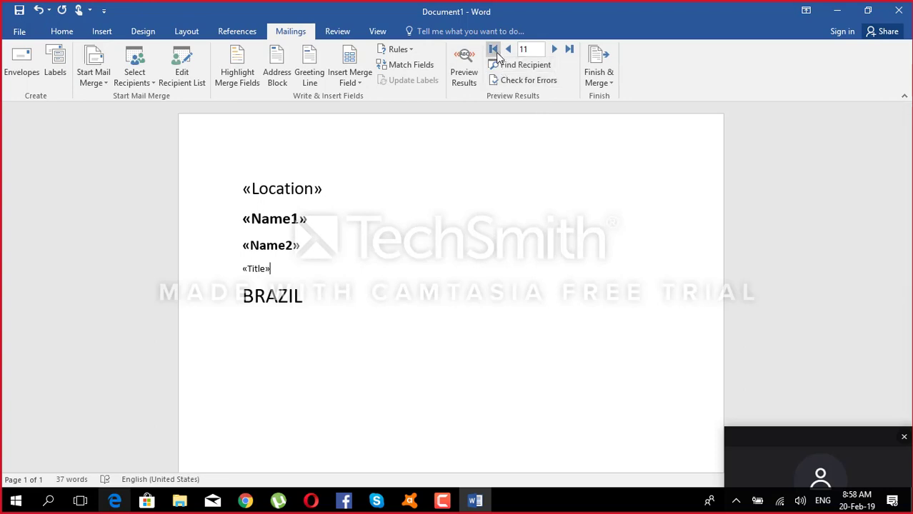
left_click(493, 49)
left_click(464, 67)
left_click(554, 49)
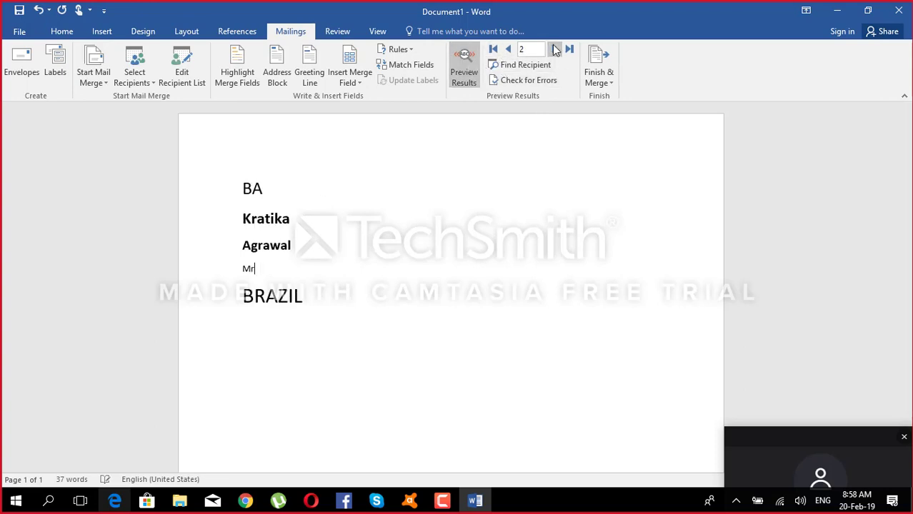
left_click(555, 49)
left_click(555, 50)
left_click(556, 49)
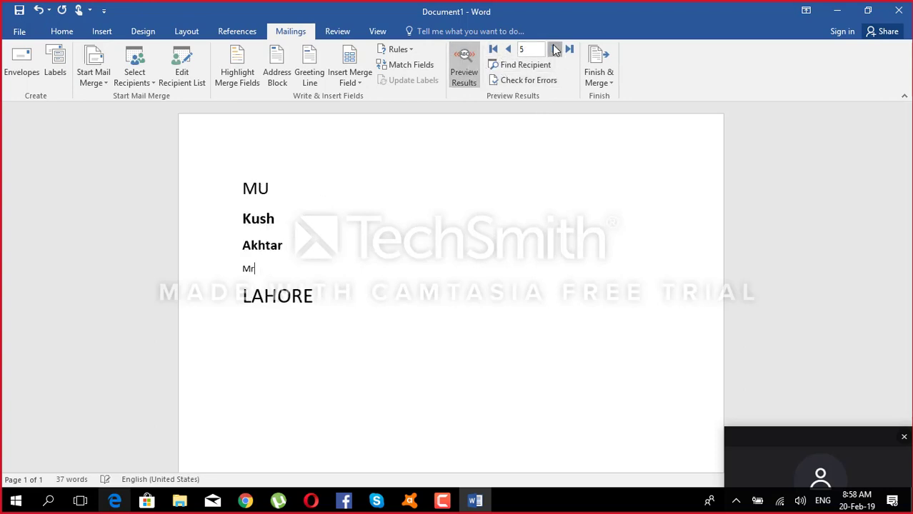
left_click(555, 50)
left_click(555, 49)
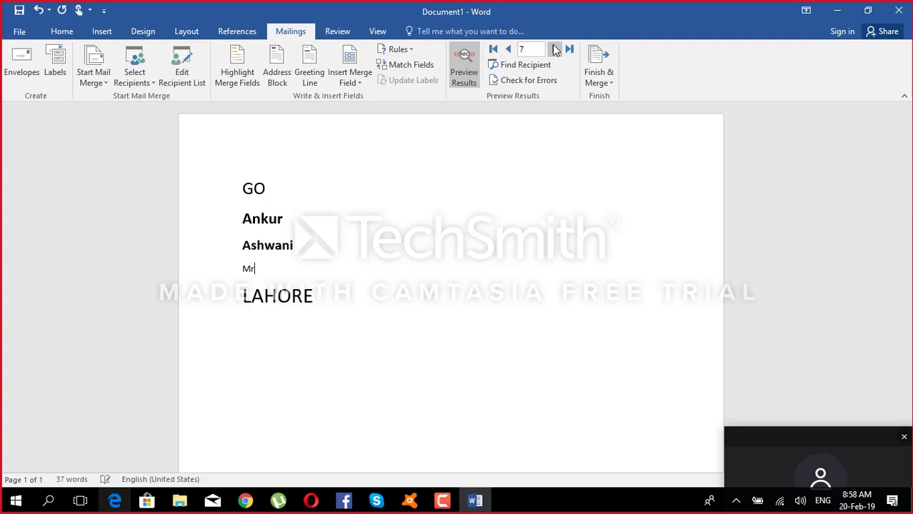
left_click(464, 68)
left_click(493, 49)
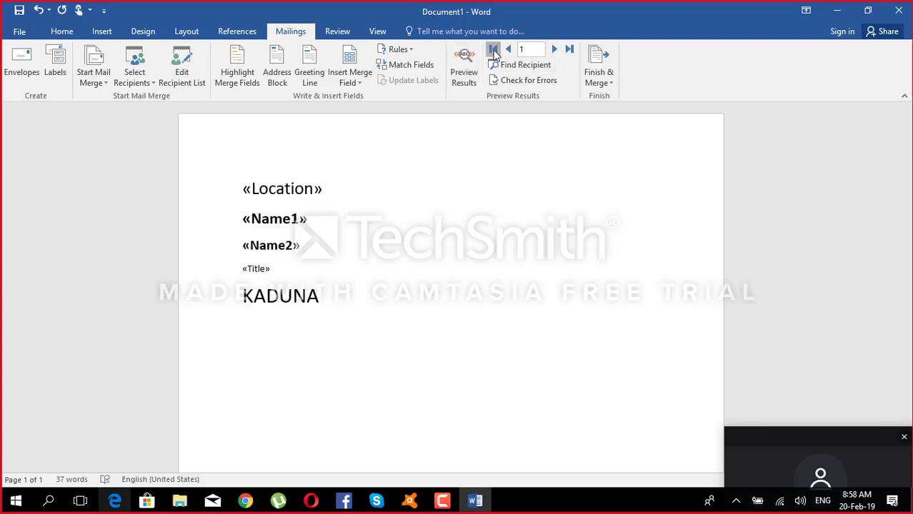
- Check the Location values of the first records in the recipient list and close the list
left_click(389, 301)
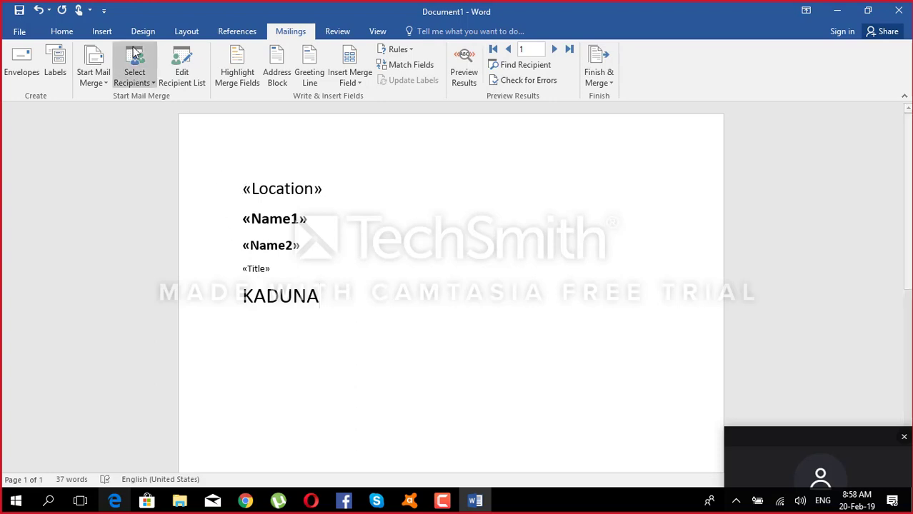
left_click(183, 63)
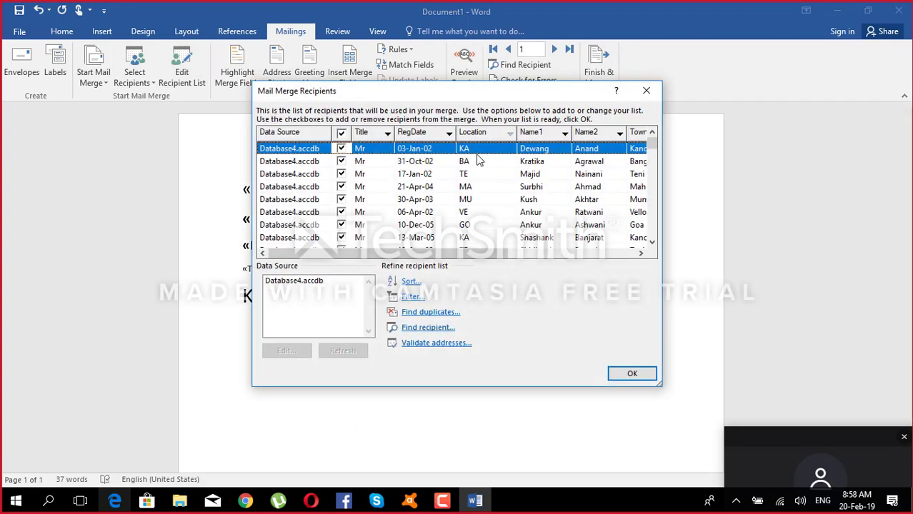
left_click(646, 90)
- Insert a Next Record rule directly before the Location merge field
left_click(243, 189)
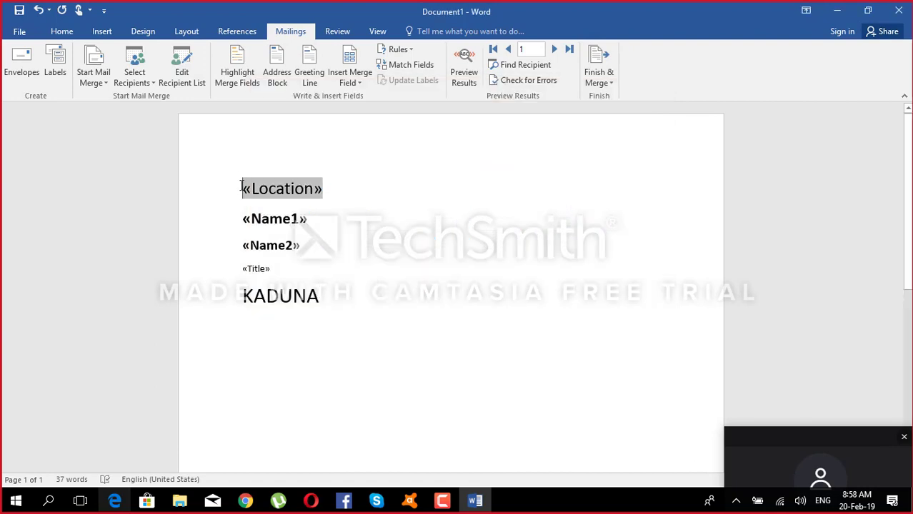
left_click(400, 50)
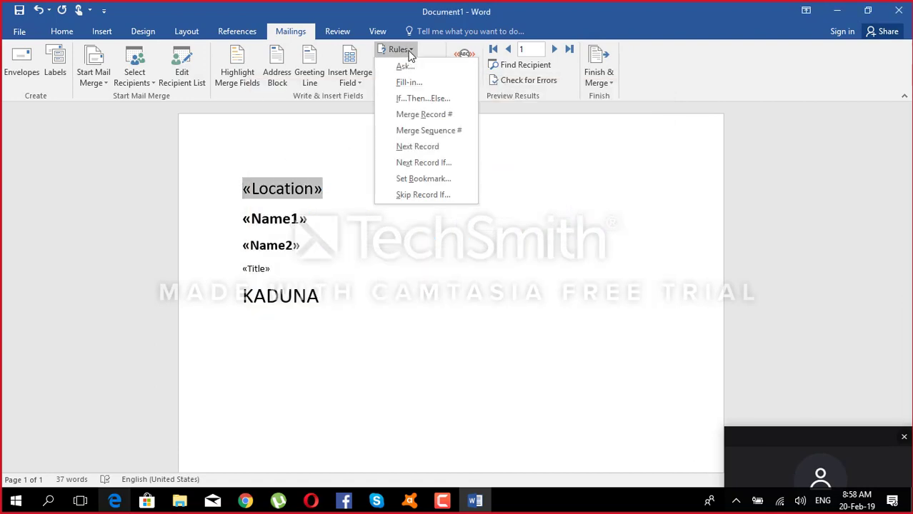
left_click(417, 148)
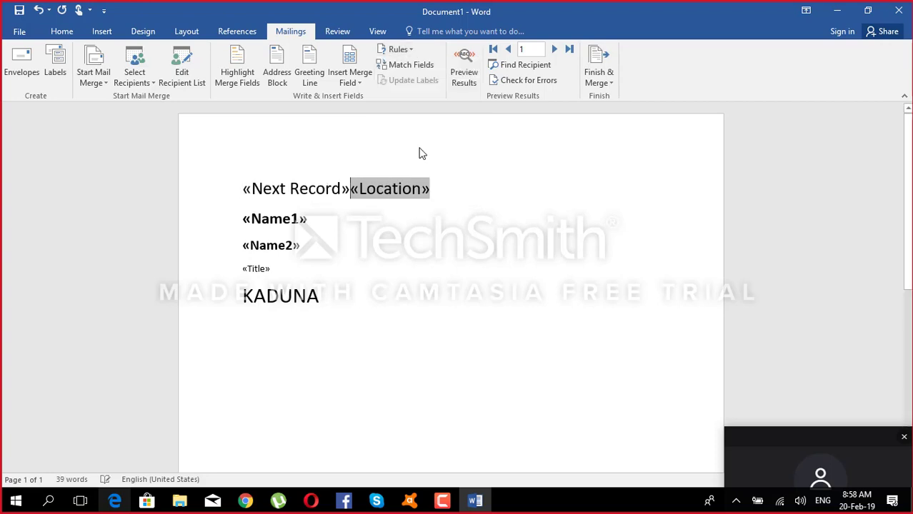
- Preview the letter with the Next Record rule, compare it with the first rows of the recipient list, and close the list
left_click(464, 76)
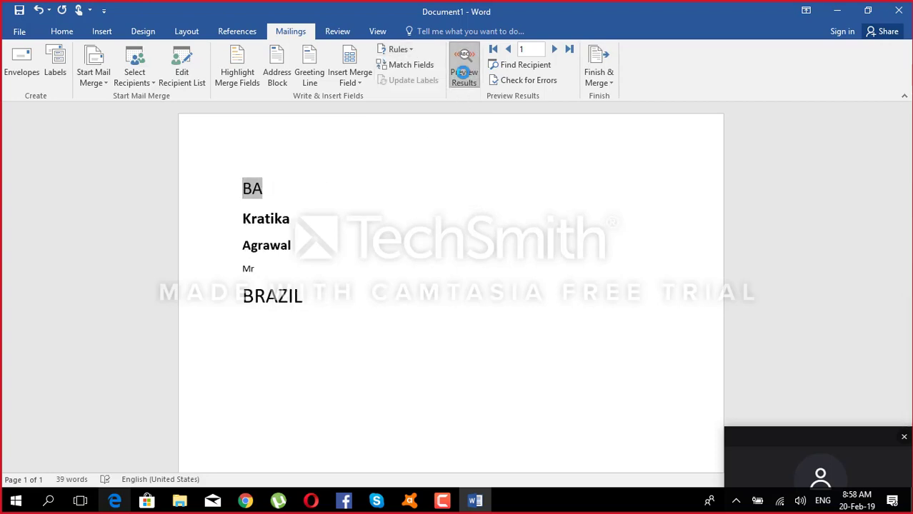
left_click(201, 85)
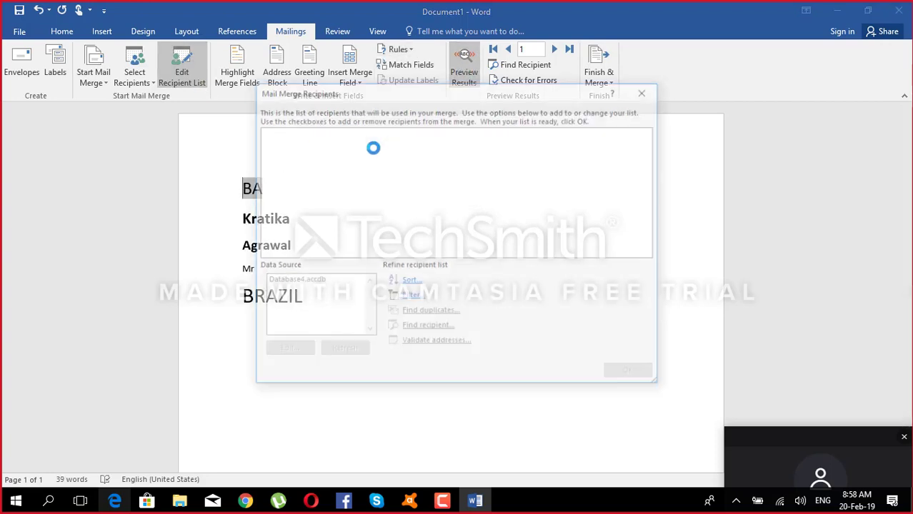
left_click_drag(404, 96, 546, 167)
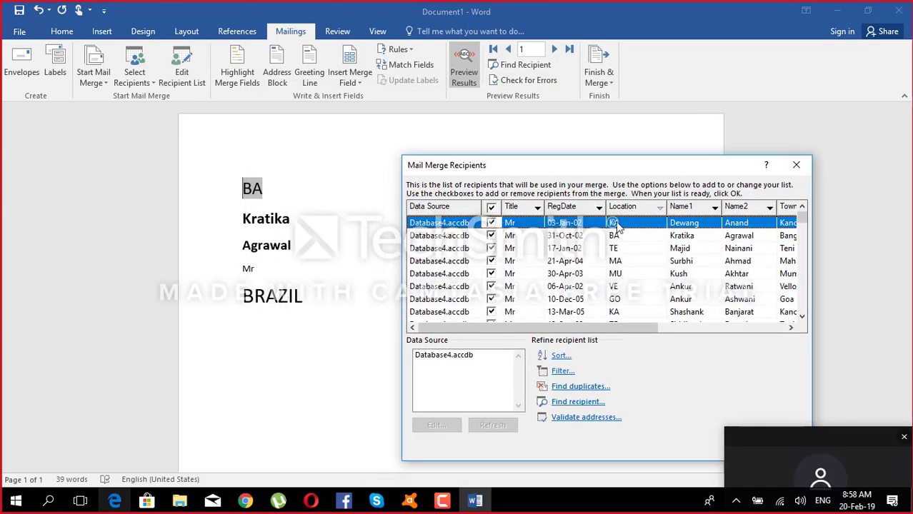
left_click(795, 164)
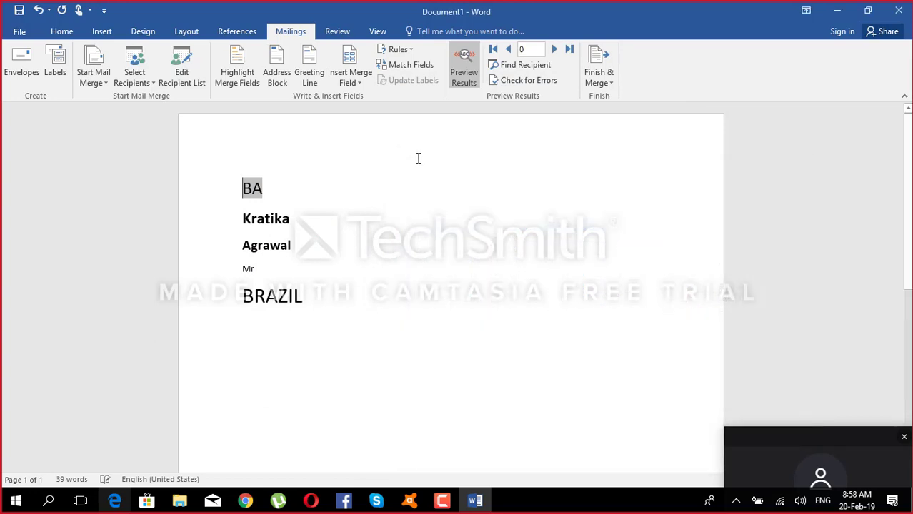
- Turn the preview off and insert a second Next Record rule directly before the Location merge field
left_click(461, 80)
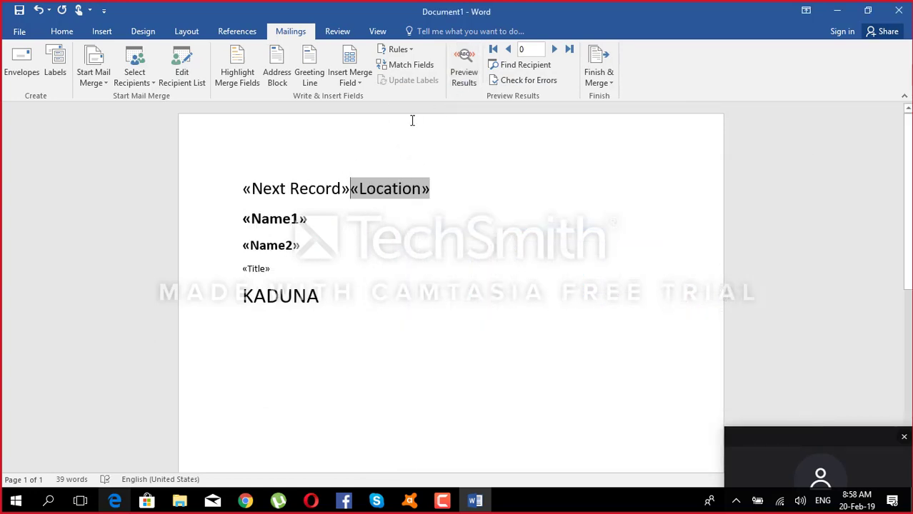
left_click(398, 49)
left_click(418, 145)
- Check the Location value of the third record in the recipient list and close the list
left_click(184, 76)
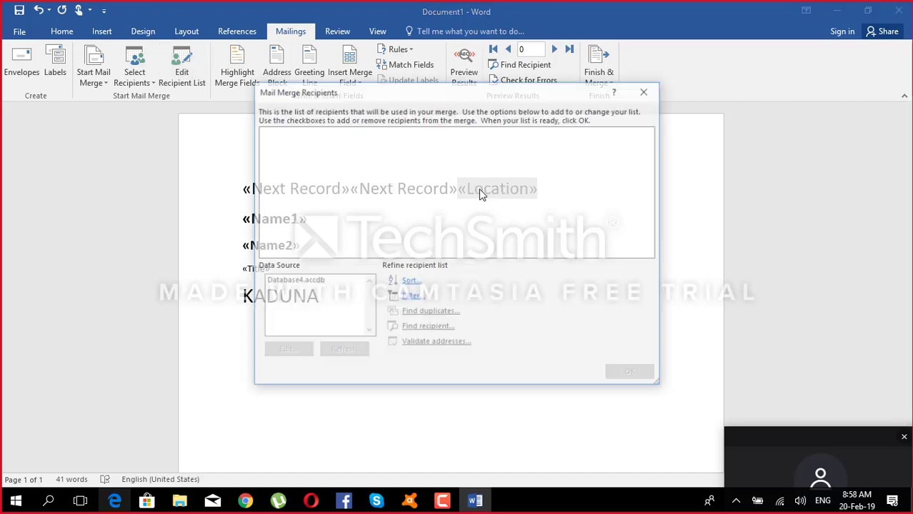
left_click(463, 175)
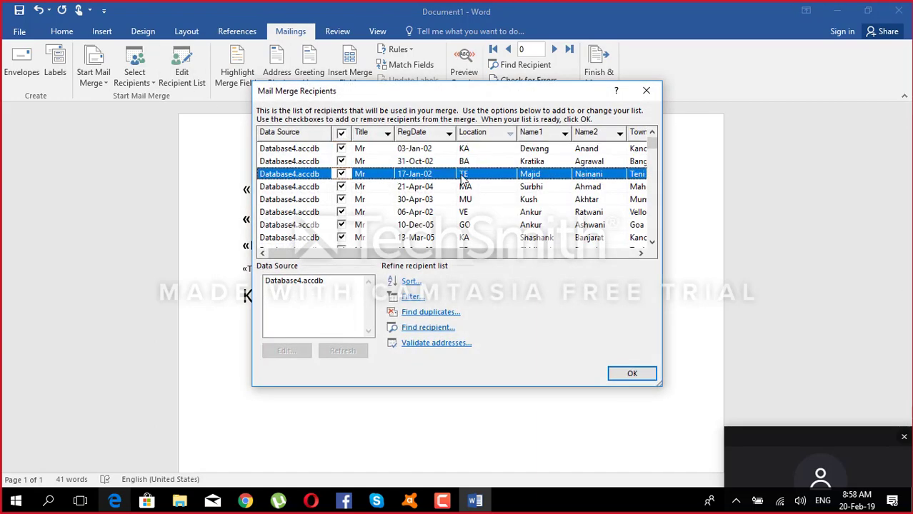
left_click(645, 90)
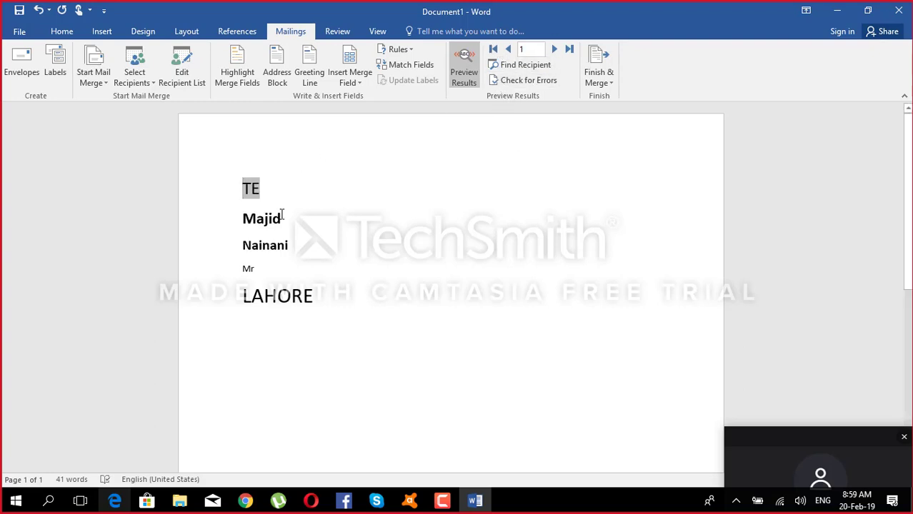
- Compare the previewed letter with the first rows of the recipient list, close the list and turn the preview off
left_click(267, 187)
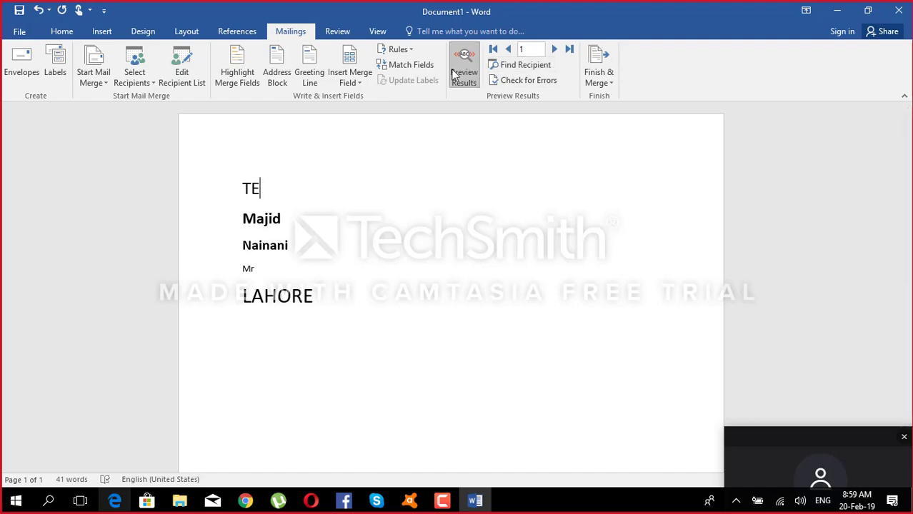
left_click(182, 71)
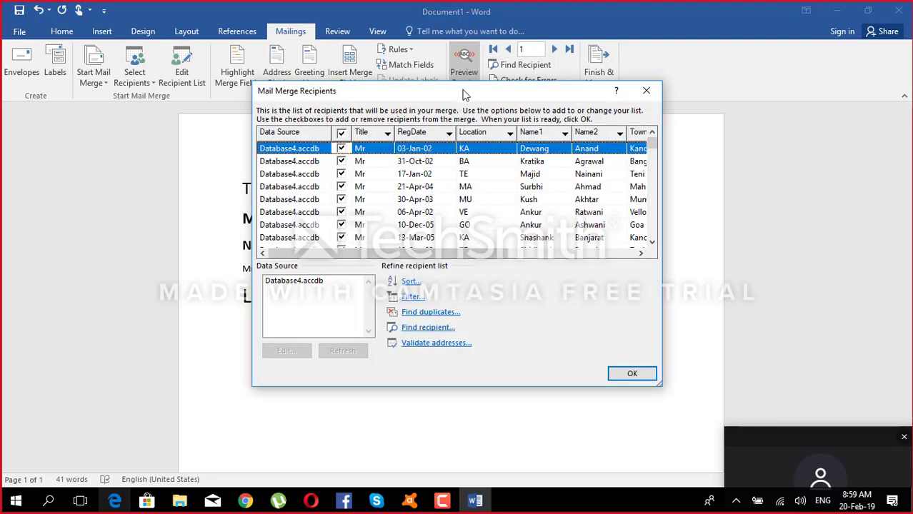
left_click_drag(463, 95, 582, 140)
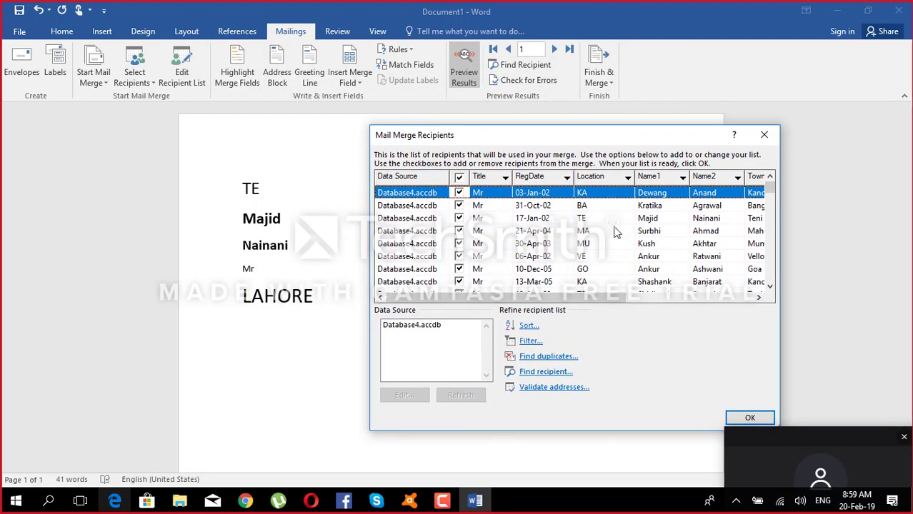
left_click(764, 134)
left_click(461, 71)
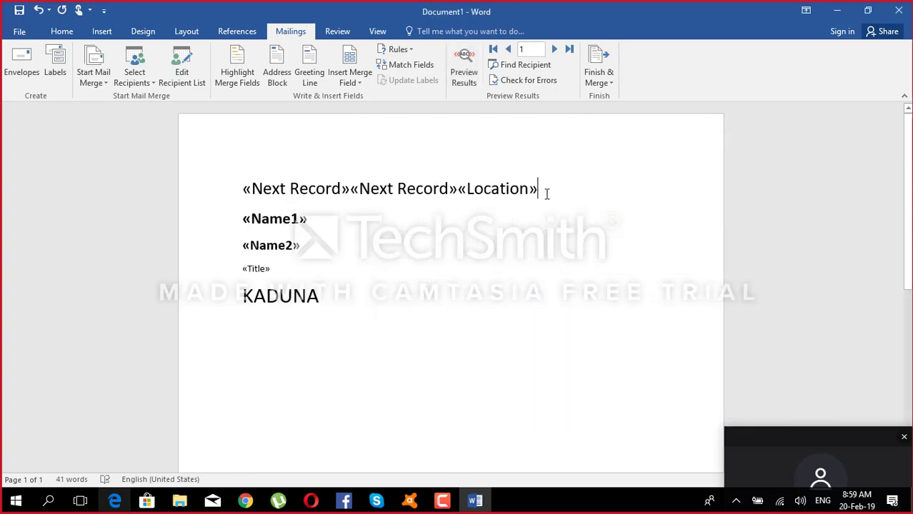
- Move both Next Record rules from before the Location field to directly before the Name1 field, keeping their source formatting
left_click_drag(456, 188, 238, 199)
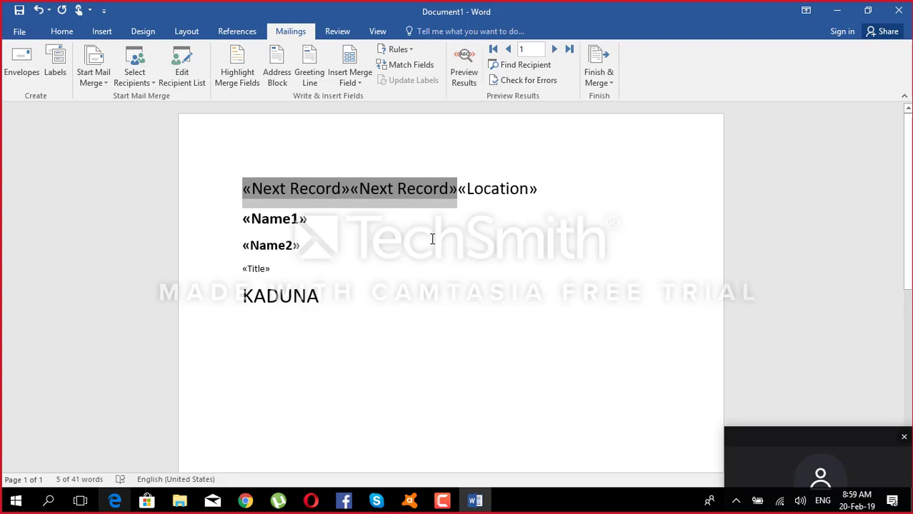
left_click(396, 191)
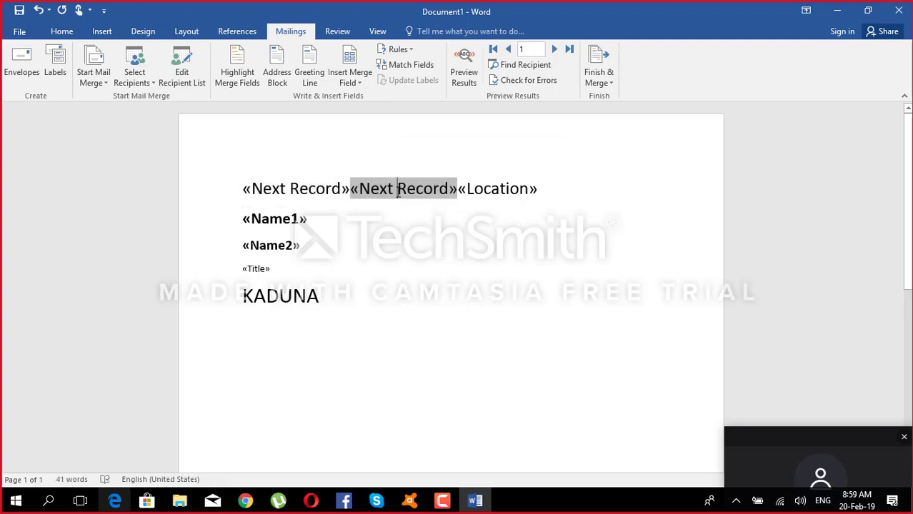
left_click_drag(455, 190, 263, 194)
key("ctrl+c")
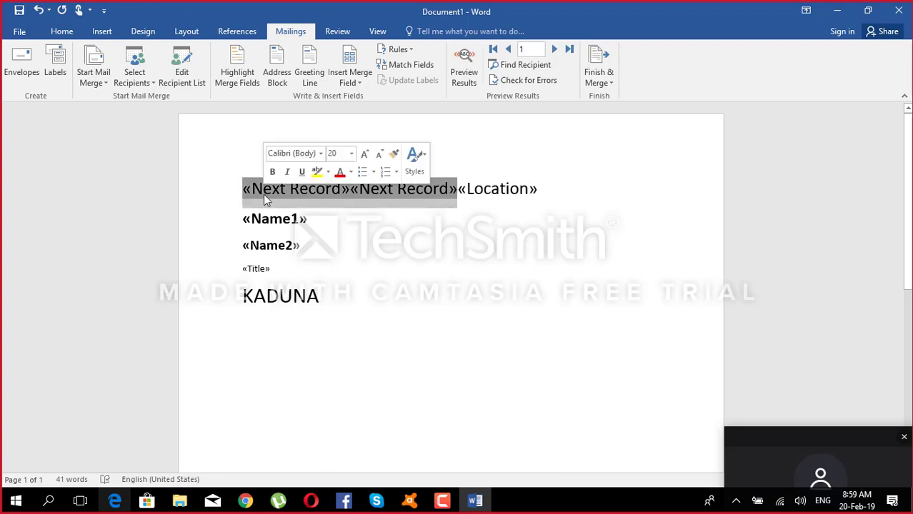
right_click(263, 194)
left_click(277, 203)
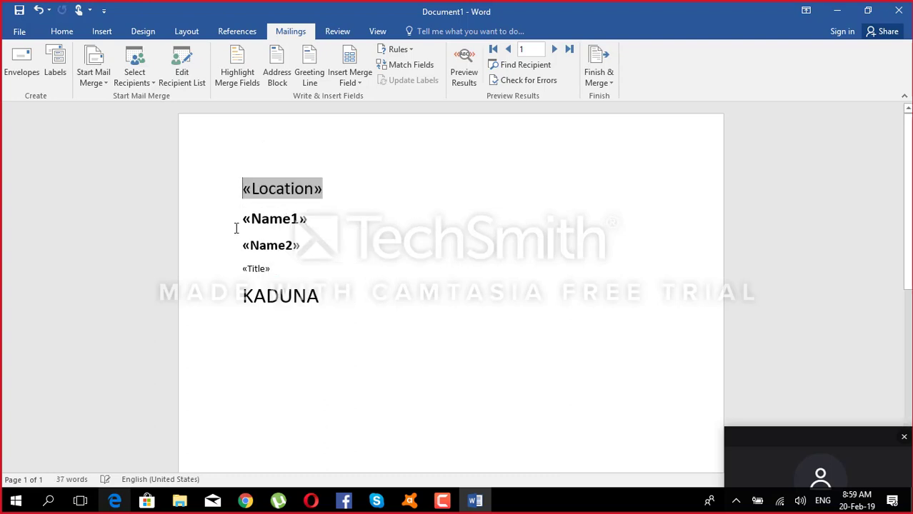
left_click(241, 221)
right_click(242, 221)
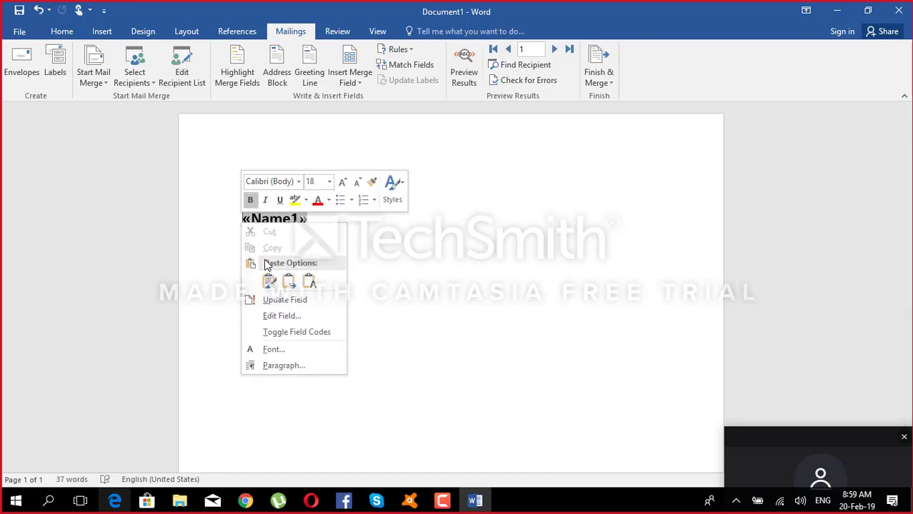
left_click(241, 280)
left_click(429, 270)
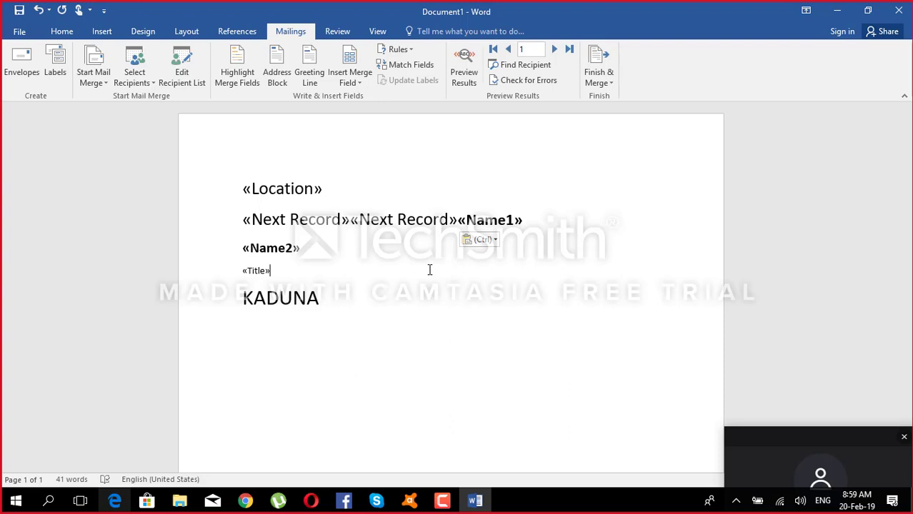
- Preview the letter with the rules before Name1, compare it with the recipient list, close the list and turn the preview off
left_click(463, 66)
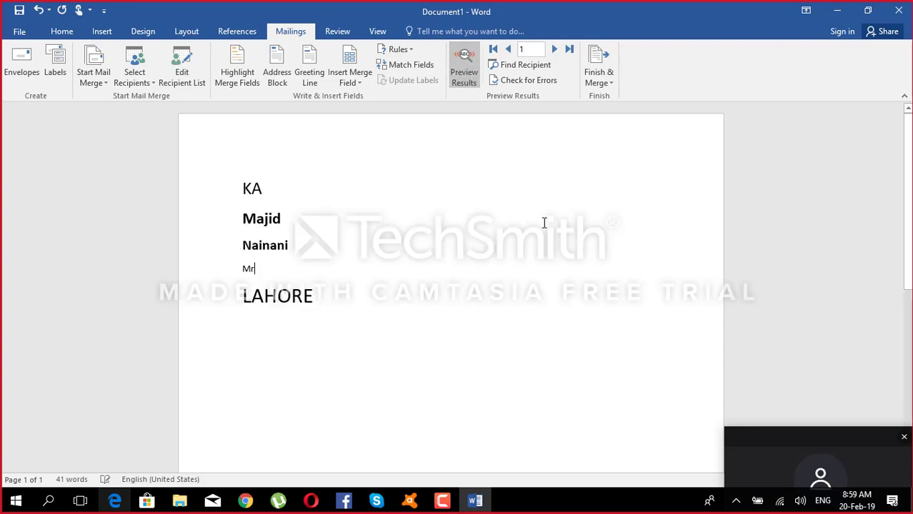
left_click(182, 71)
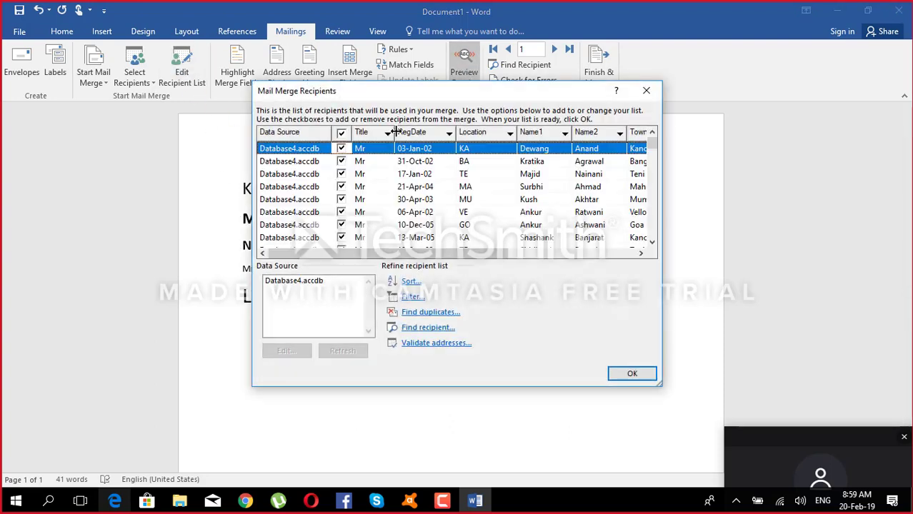
left_click_drag(410, 97, 523, 161)
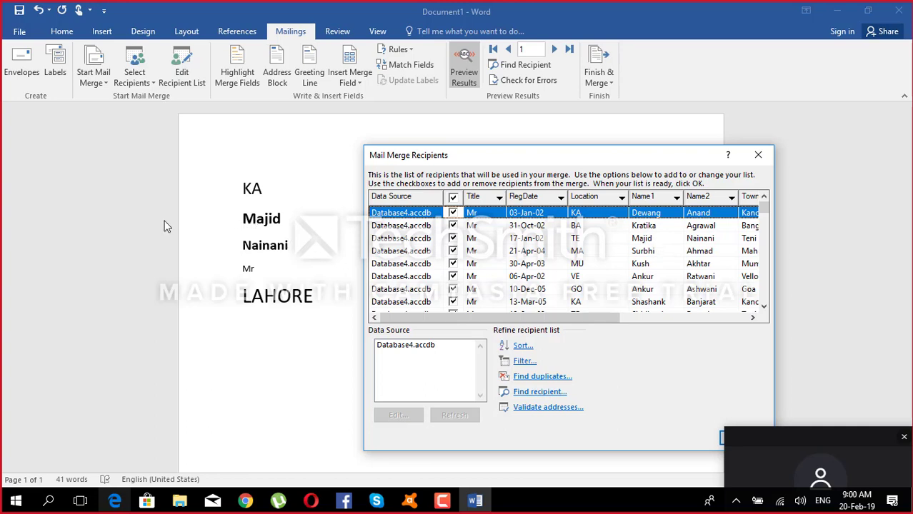
left_click(583, 223)
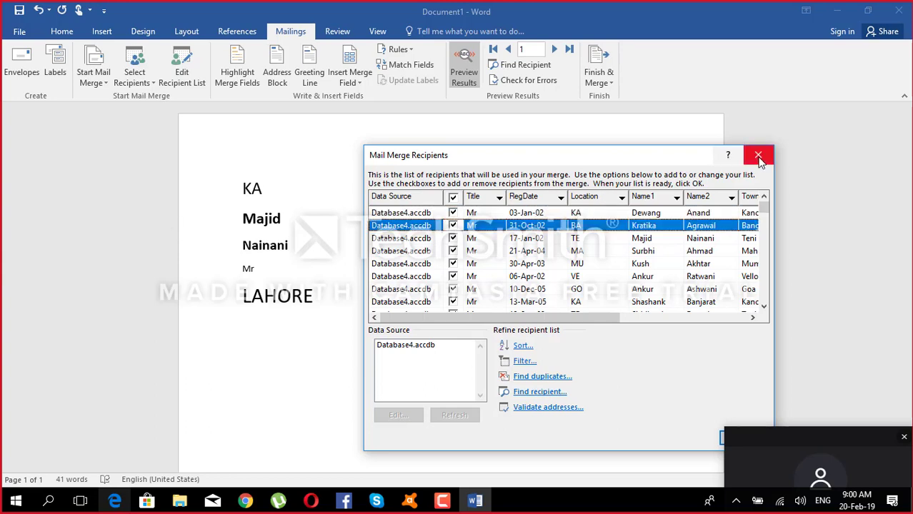
left_click(758, 155)
left_click(464, 70)
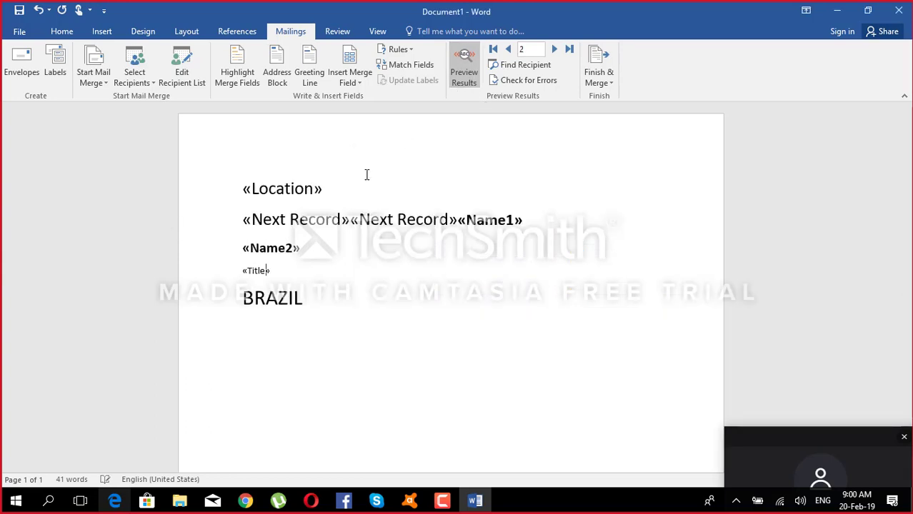
- Move both Next Record rules from before the Name1 field to directly before the Name2 field, keeping their source formatting
left_click(454, 219)
left_click(225, 222)
right_click(255, 219)
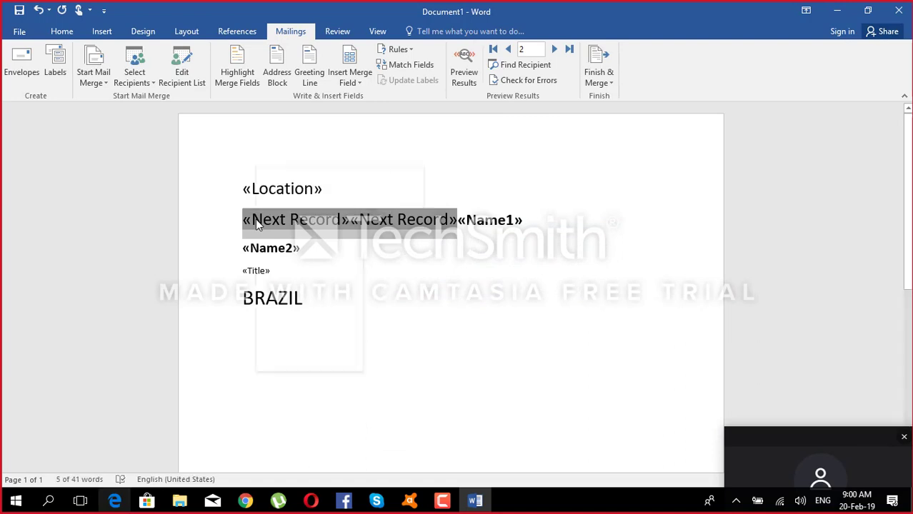
left_click(272, 230)
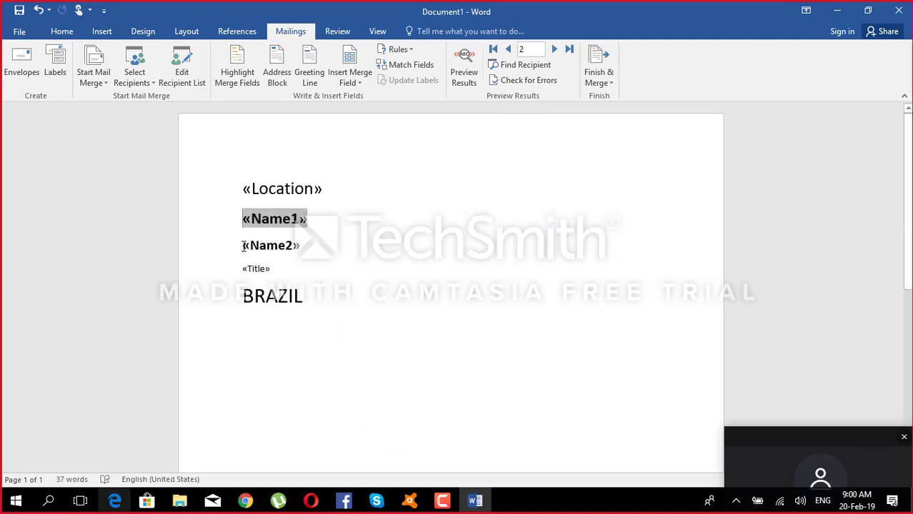
left_click(242, 246)
right_click(243, 246)
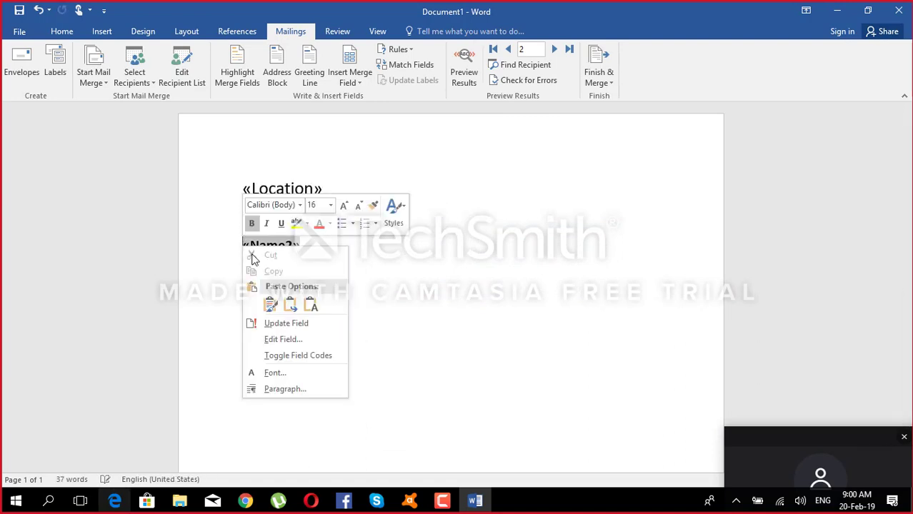
left_click(270, 305)
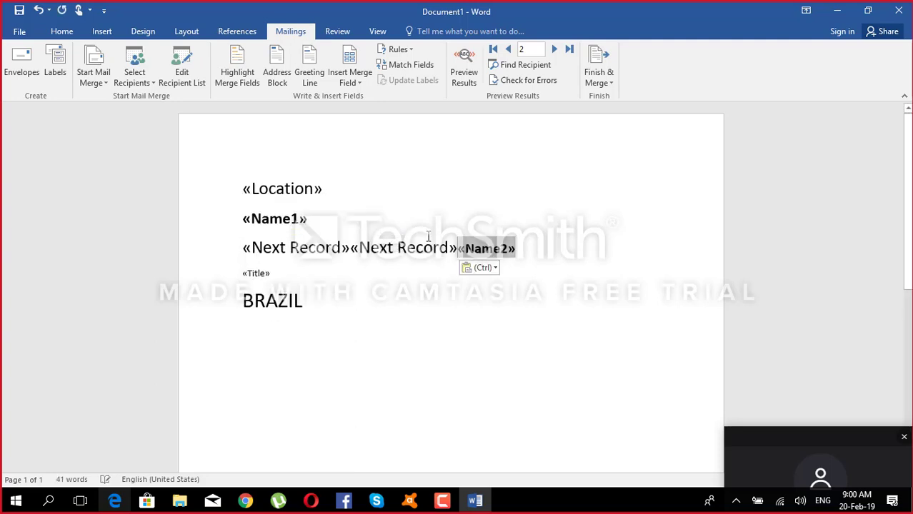
- Preview record 1 with the rules before Name2, compare it with the recipient list, close the list and turn the preview off
left_click(464, 68)
left_click(508, 48)
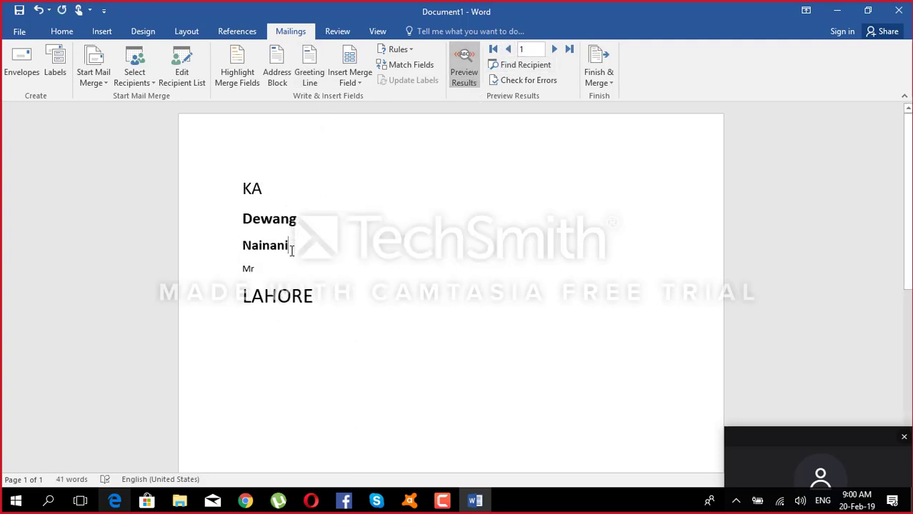
left_click(182, 72)
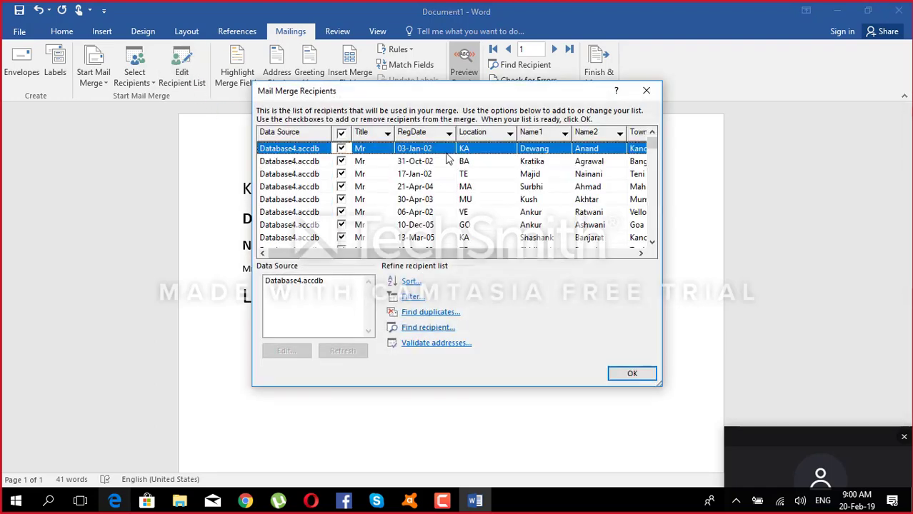
left_click_drag(443, 94, 618, 133)
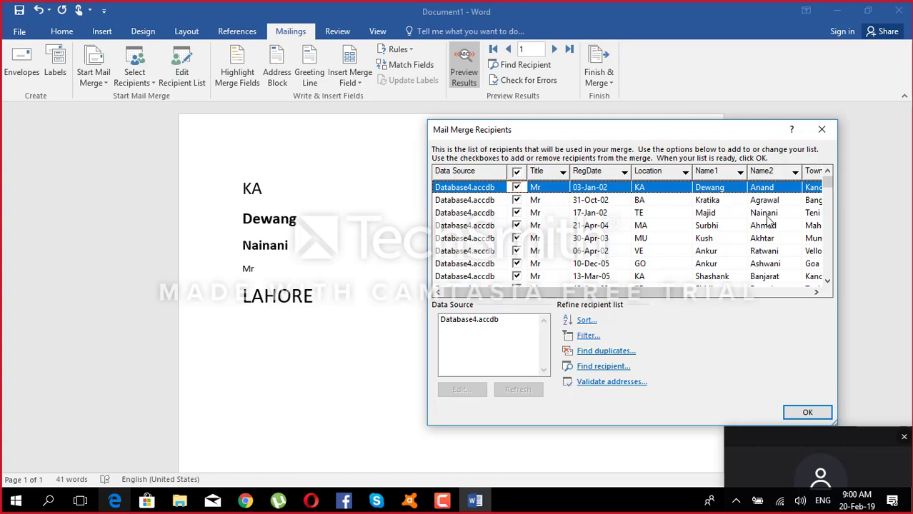
left_click(821, 130)
left_click(464, 67)
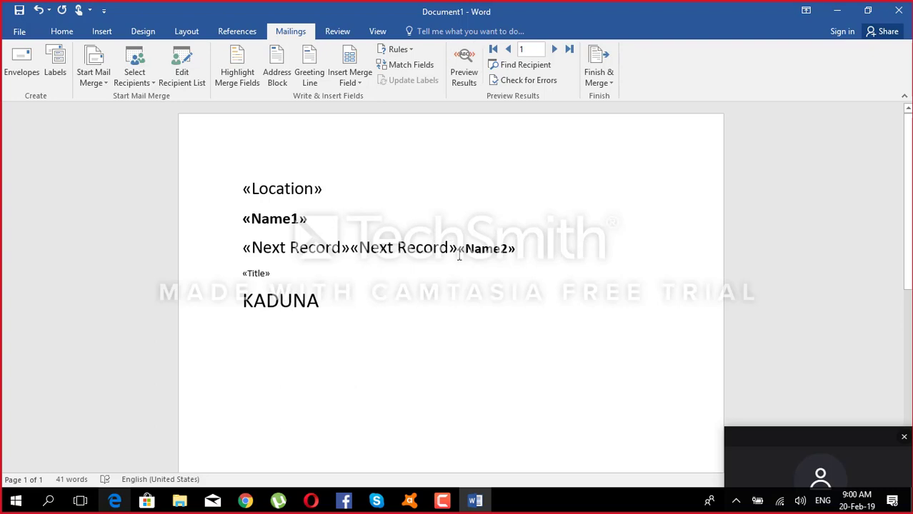
- Delete both Next Record rules in front of the Name2 field
left_click_drag(457, 251, 360, 250)
left_click(309, 249)
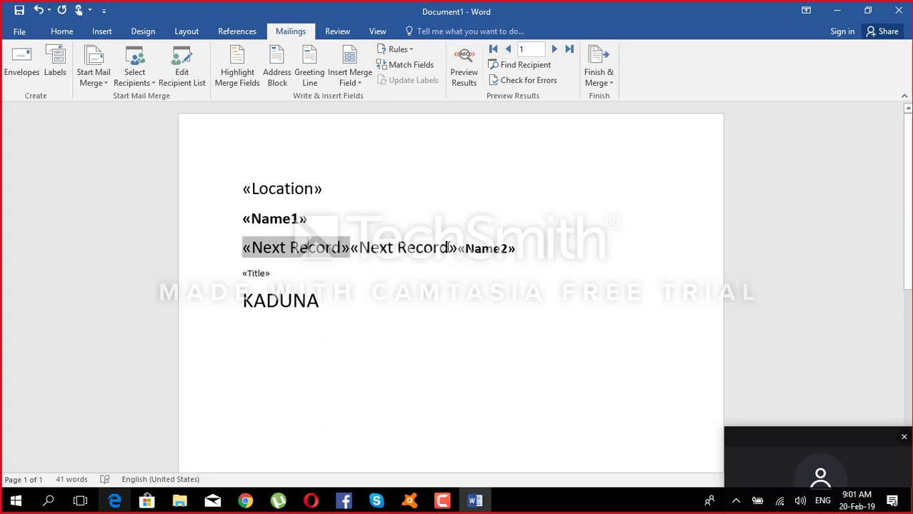
left_click_drag(457, 248, 275, 247)
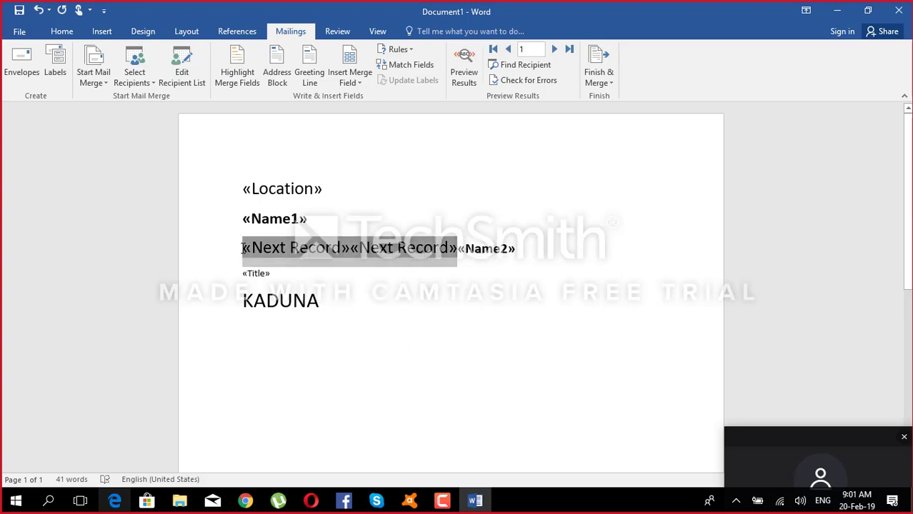
key("Delete")
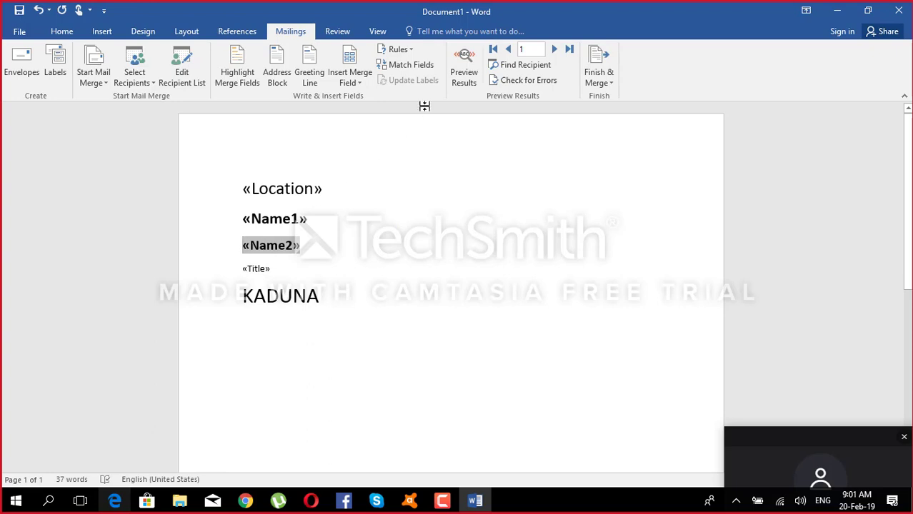
- Look over the available merge rules and the first records in the recipient list, and close the list
left_click(405, 50)
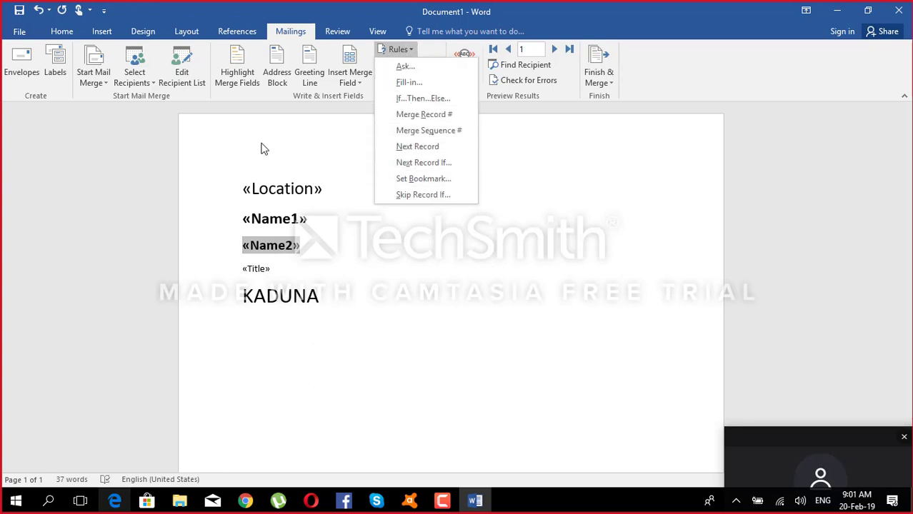
left_click(193, 82)
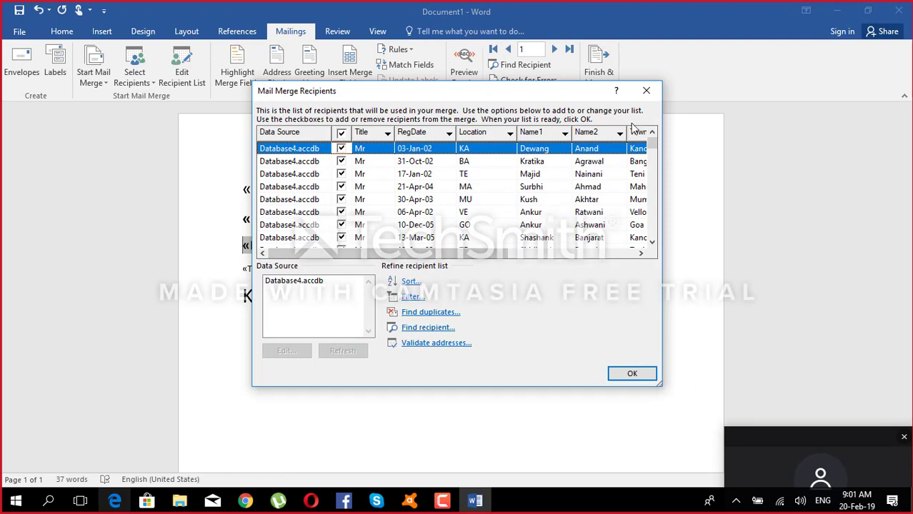
left_click(646, 90)
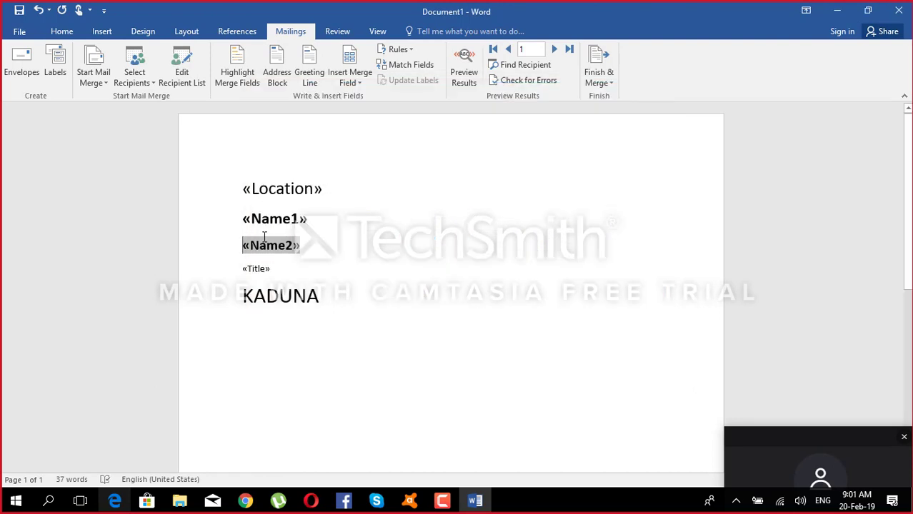
- Start a Next Record If rule before the Name2 field and open its choice of field names
left_click(407, 52)
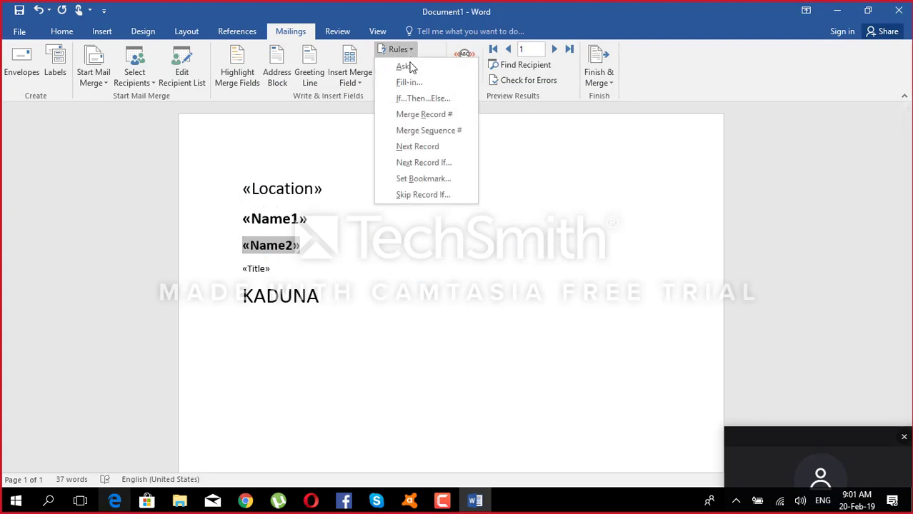
left_click(426, 163)
left_click_drag(440, 178, 487, 146)
left_click(466, 179)
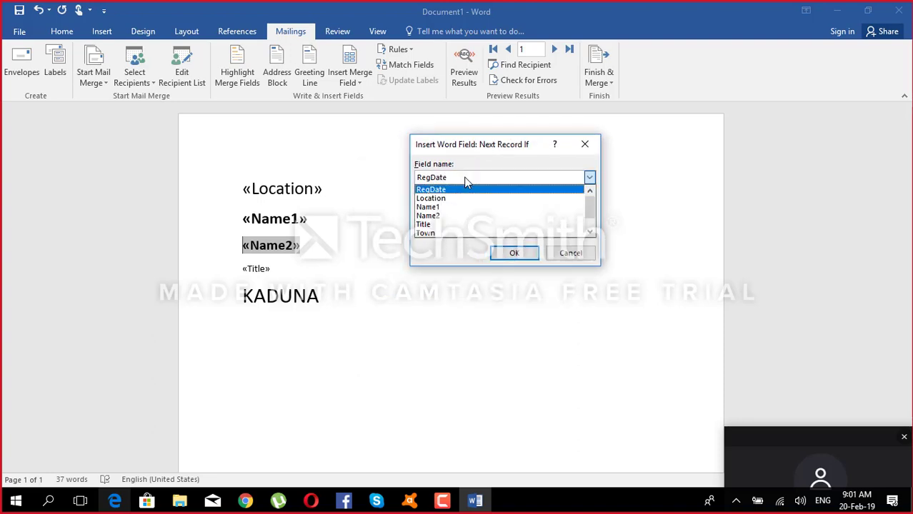
- Insert a Next Record If rule before the Name2 field, with Name2 equal to the recipient name being tested
left_click(452, 215)
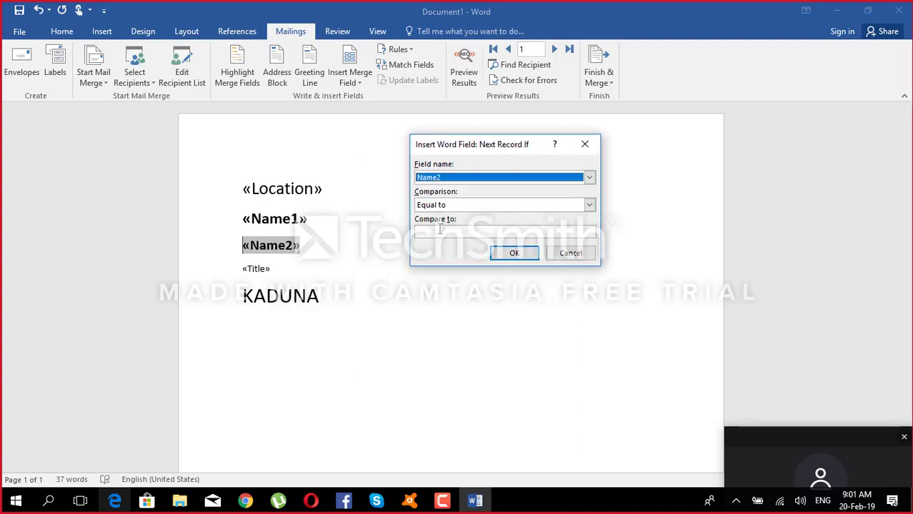
left_click(438, 230)
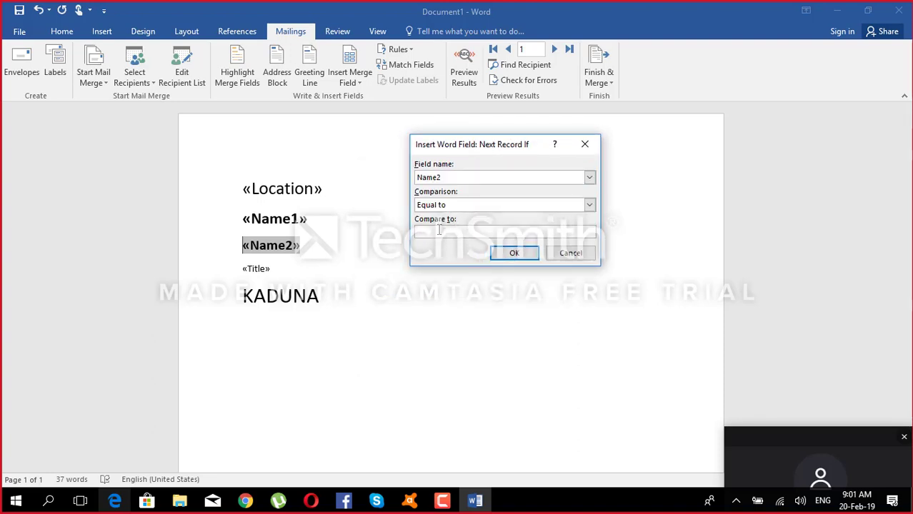
type("Ankur")
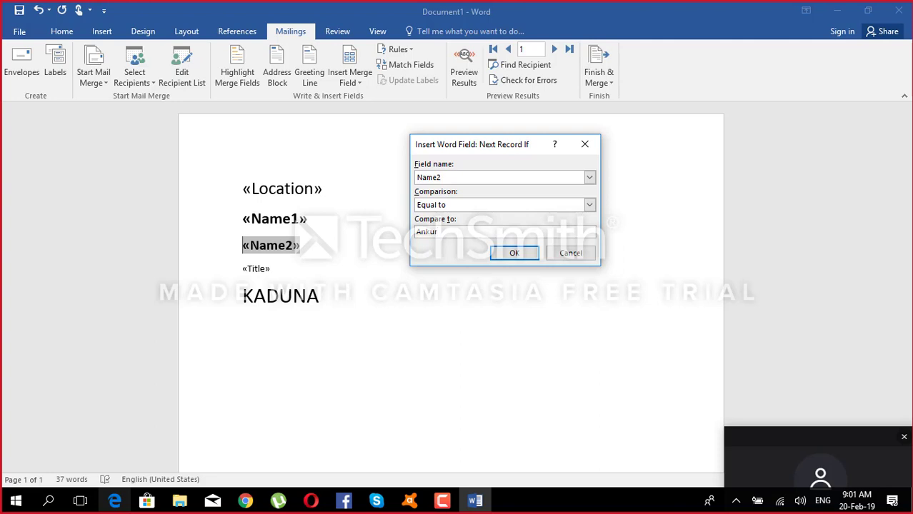
left_click(514, 253)
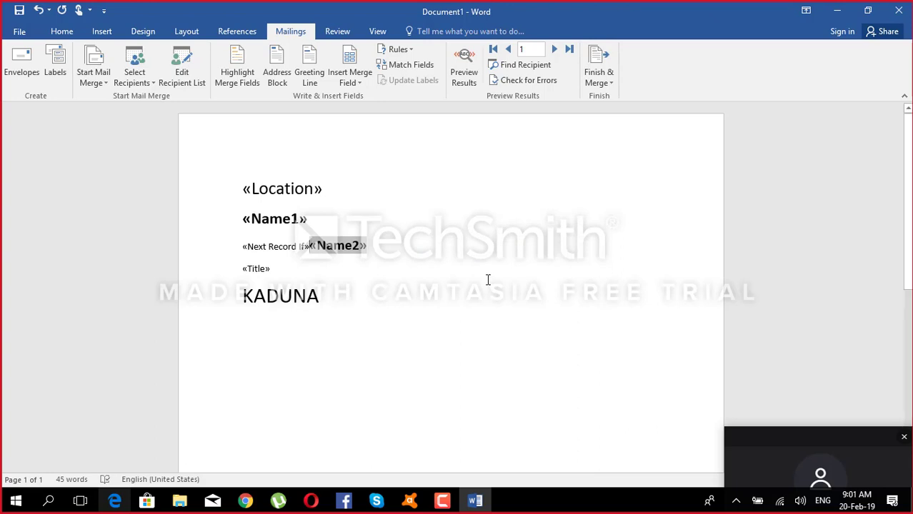
- Examine the field code of the Next Record If rule beside Name2, then restore the normal field display
key("alt+F10")
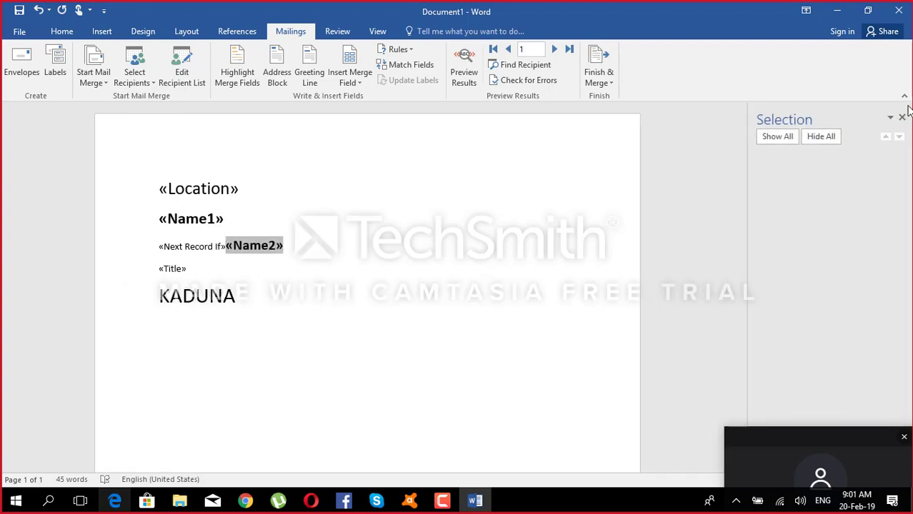
left_click(902, 120)
key("alt+F9")
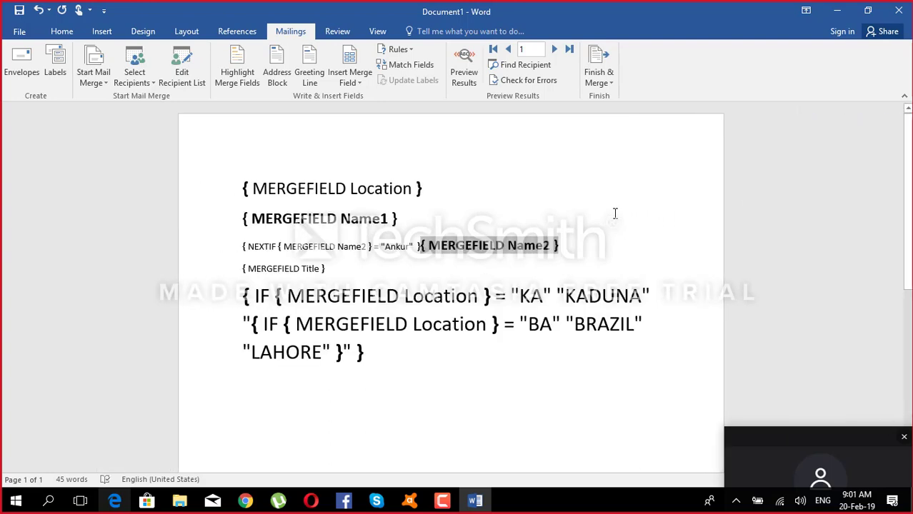
left_click_drag(419, 250, 249, 258)
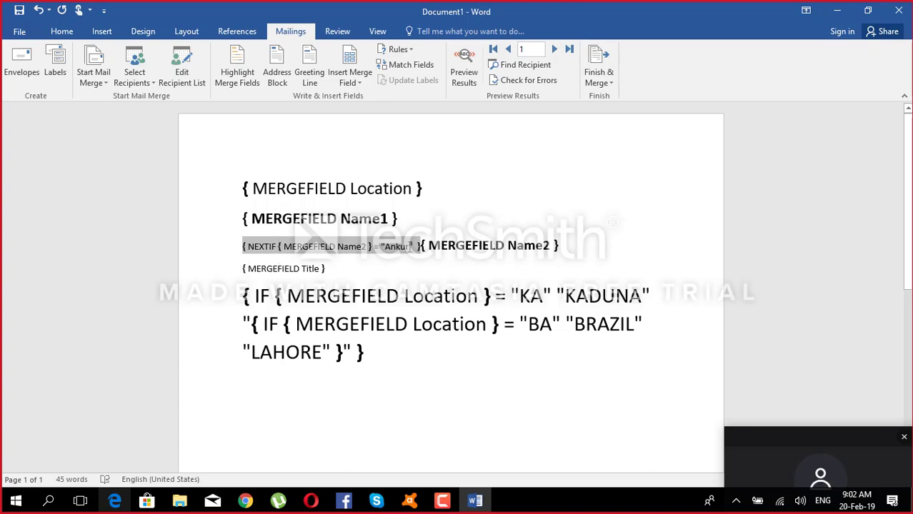
key("alt+F9")
left_click(386, 227)
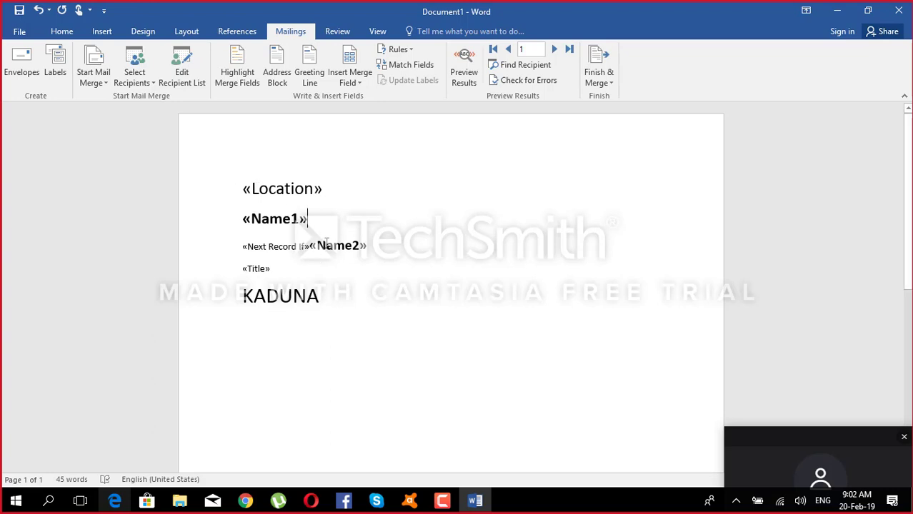
key("alt+F9")
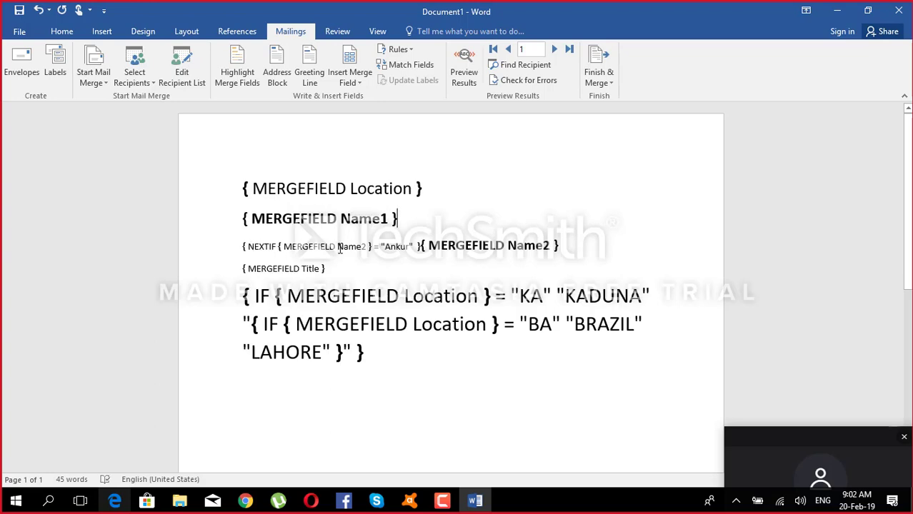
double_click(368, 247)
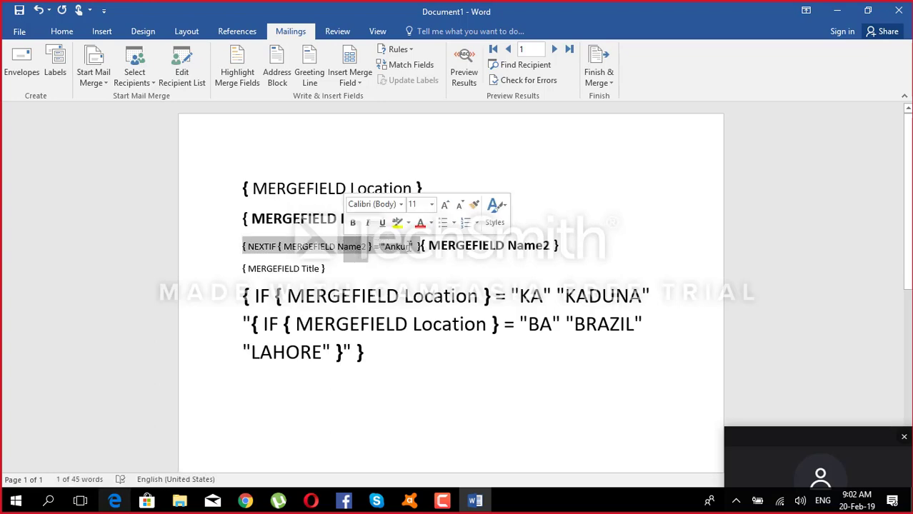
key("alt+F9")
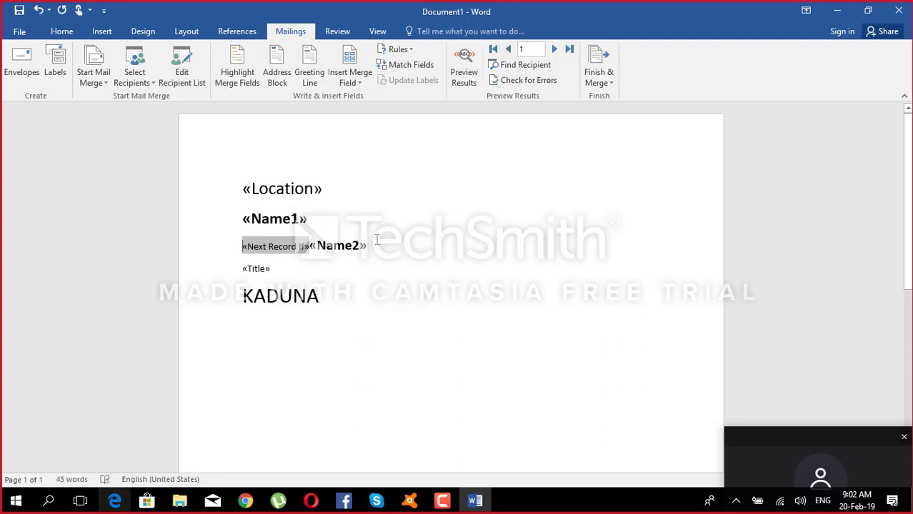
left_click(373, 246)
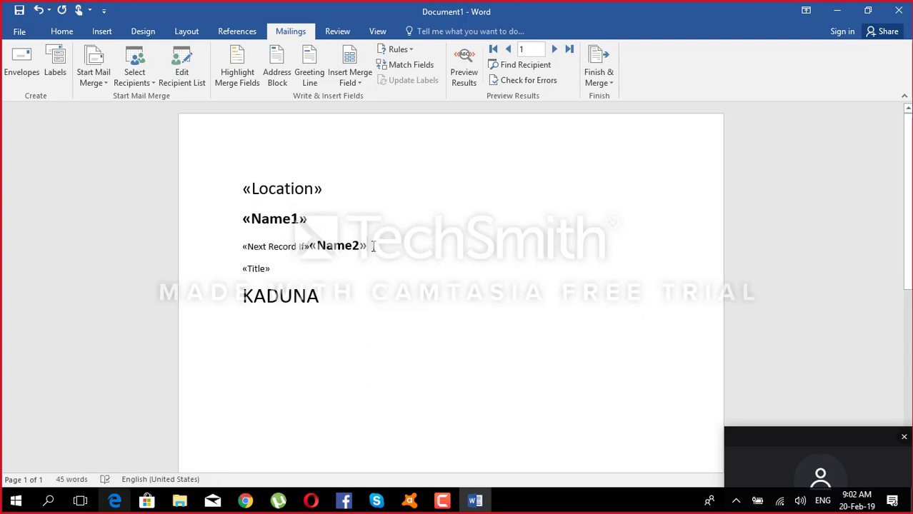
- Review the Name1 and Name2 entries in the mail merge recipient list and close it
left_click(398, 50)
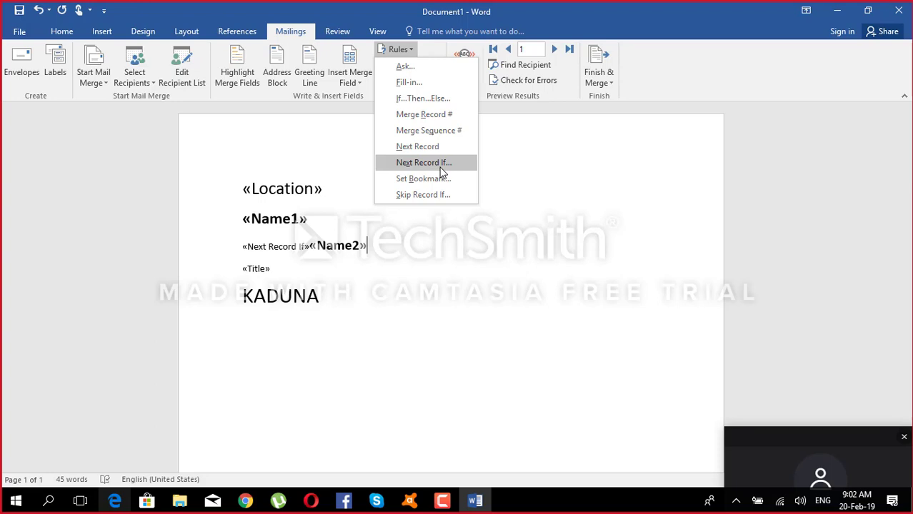
left_click(181, 72)
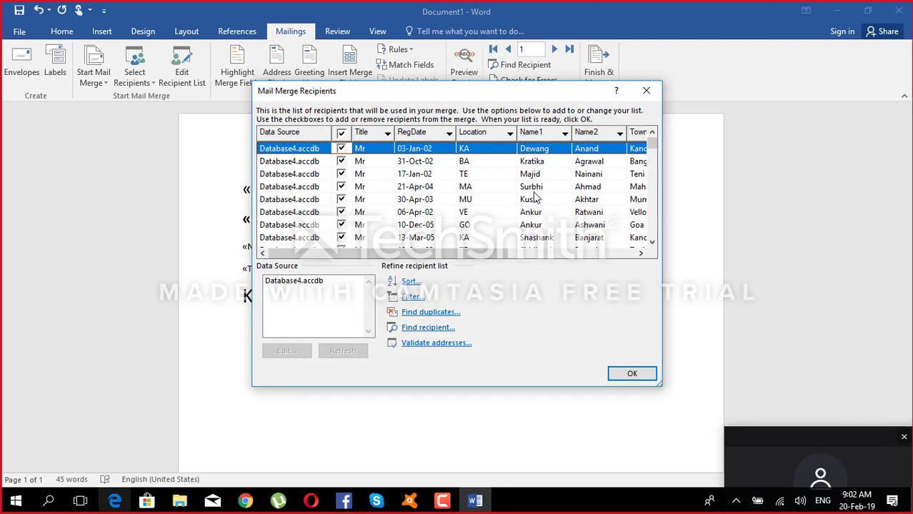
left_click(632, 373)
- Preview the merge results and advance through the records from 1 to 8
left_click(474, 83)
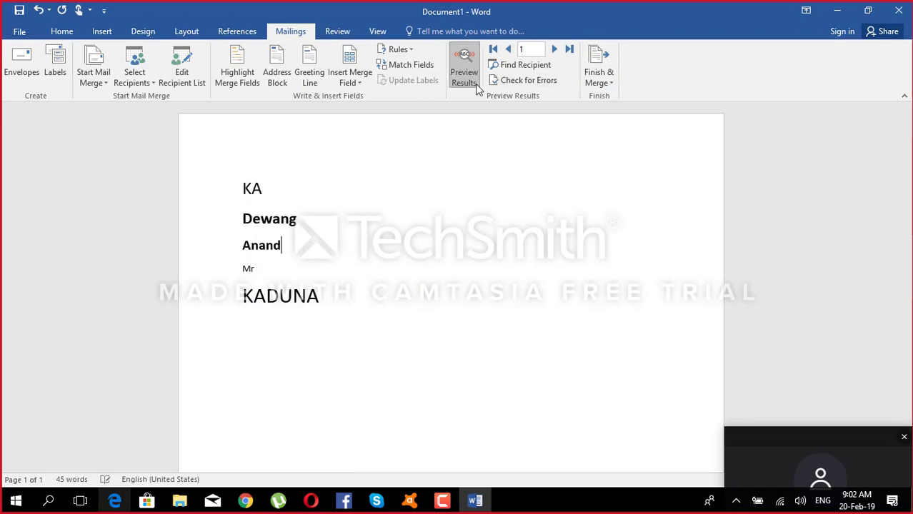
left_click(554, 50)
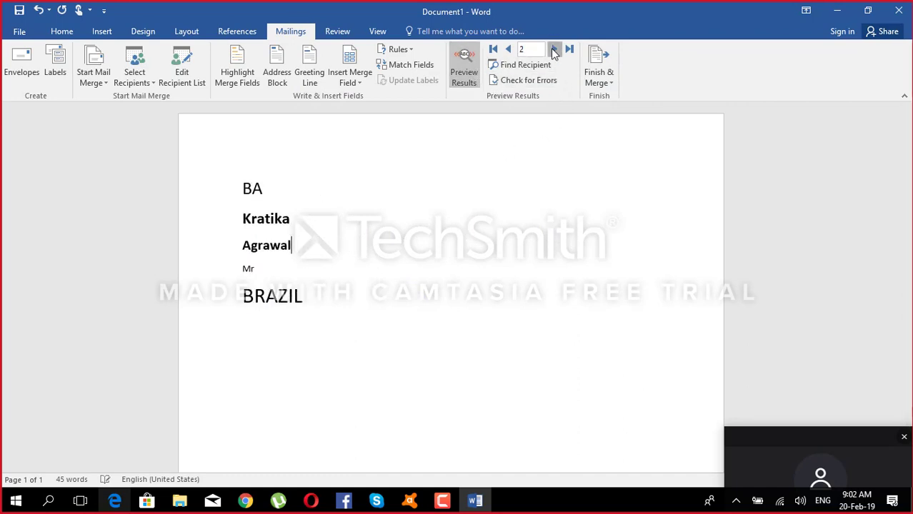
left_click(554, 50)
left_click(555, 50)
left_click(555, 50)
left_click(554, 50)
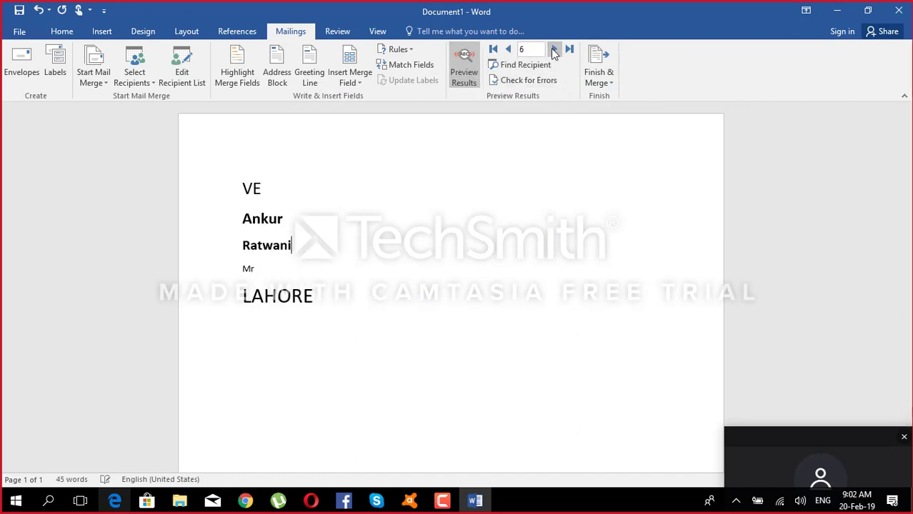
left_click(554, 50)
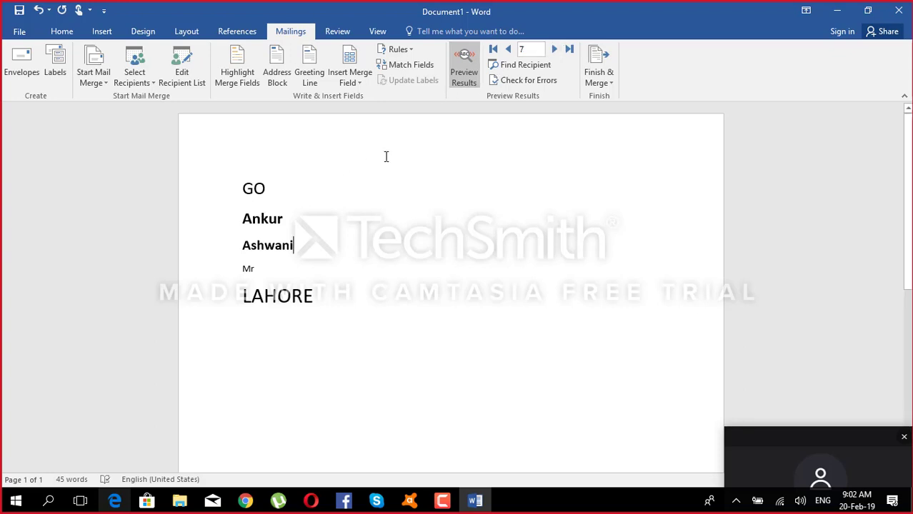
left_click(555, 48)
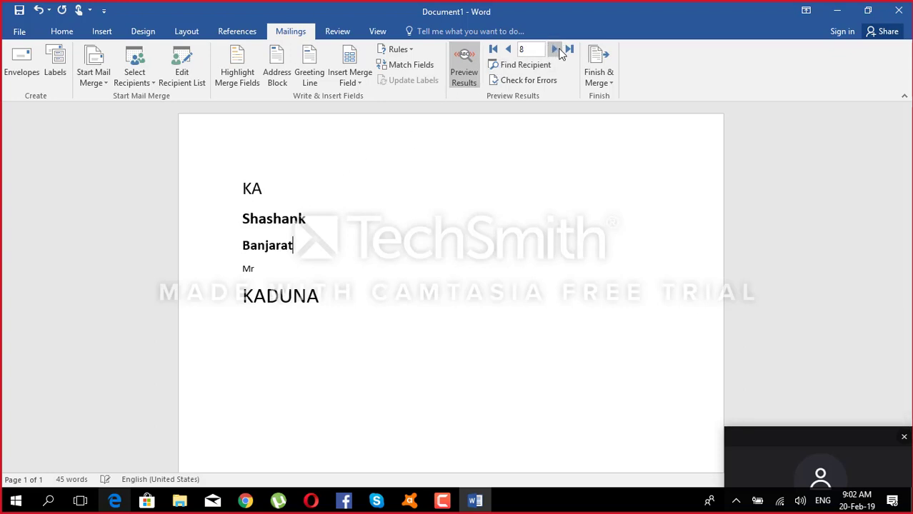
- Compare the previews of records 7 and 6, then return to the merge field display
left_click(508, 48)
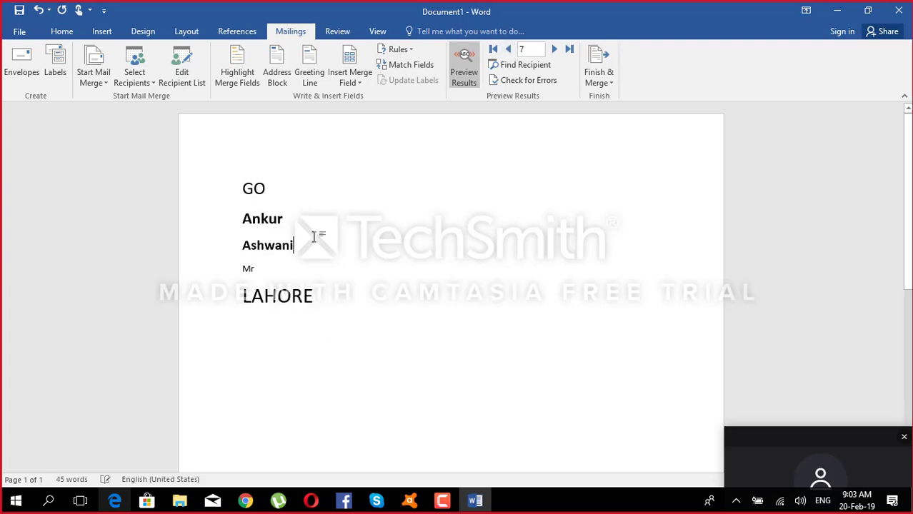
left_click(508, 50)
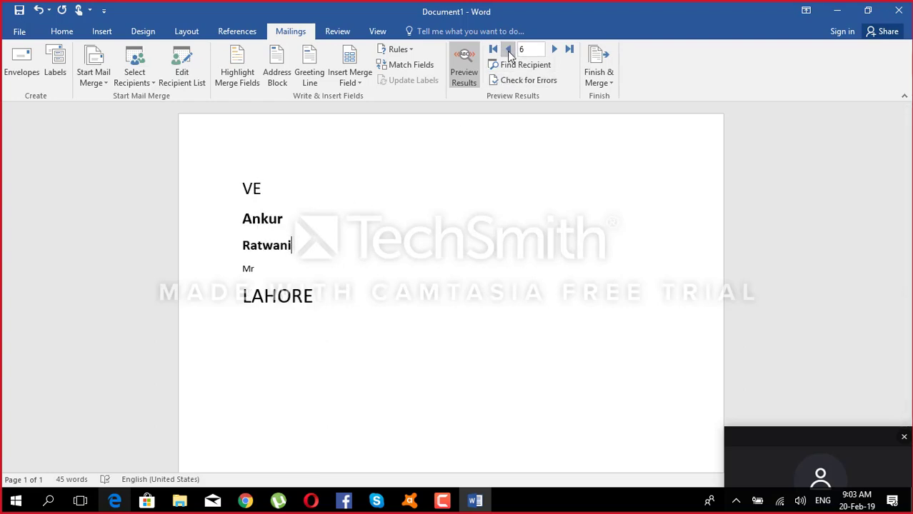
left_click(555, 50)
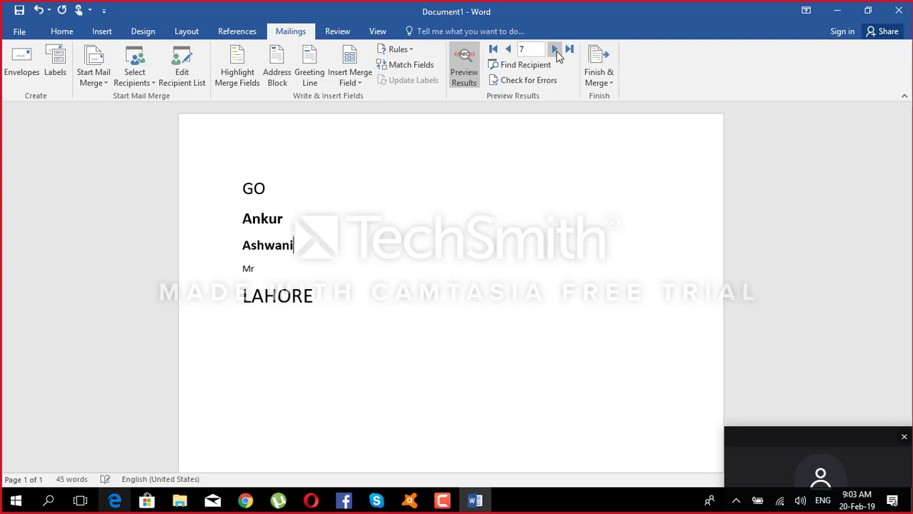
left_click(508, 50)
left_click(463, 68)
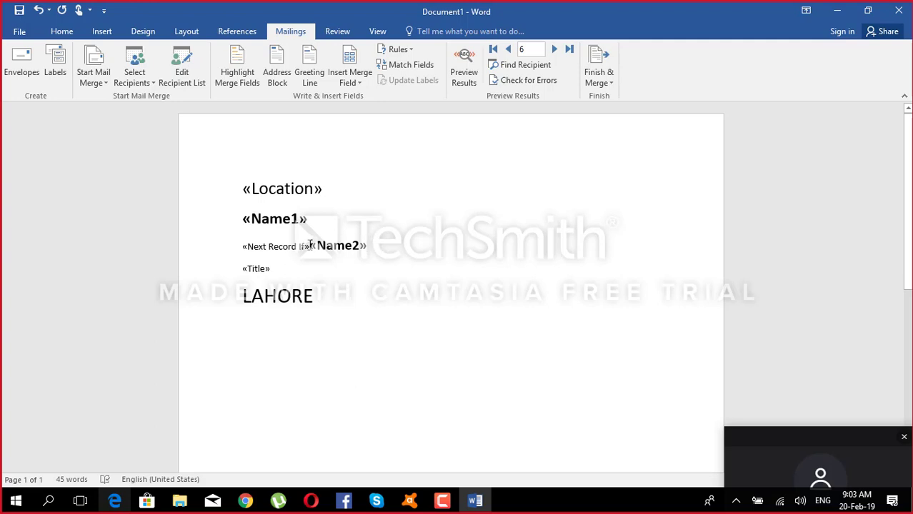
- Move the Next Record If field from before Name2 to directly before the Name1 field
left_click_drag(293, 247, 244, 248)
key("ctrl+c")
right_click(248, 248)
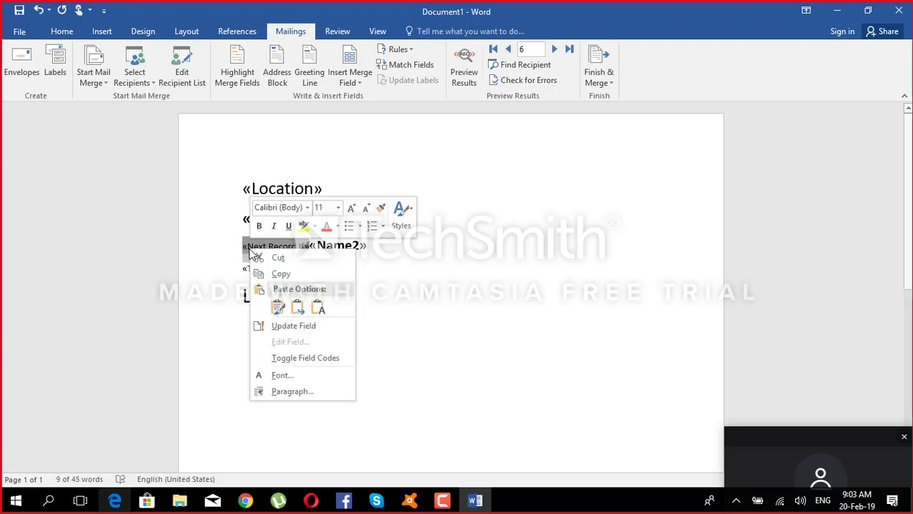
left_click(268, 256)
left_click(242, 219)
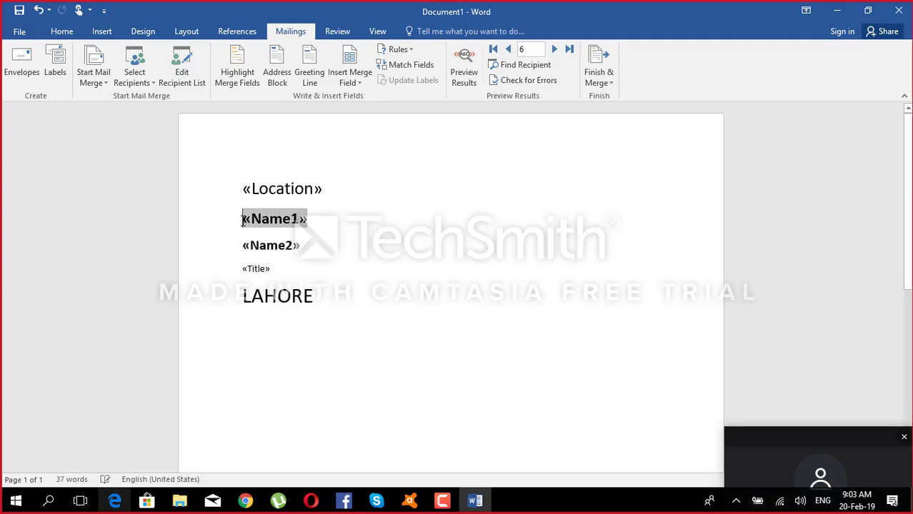
right_click(242, 220)
left_click(243, 278)
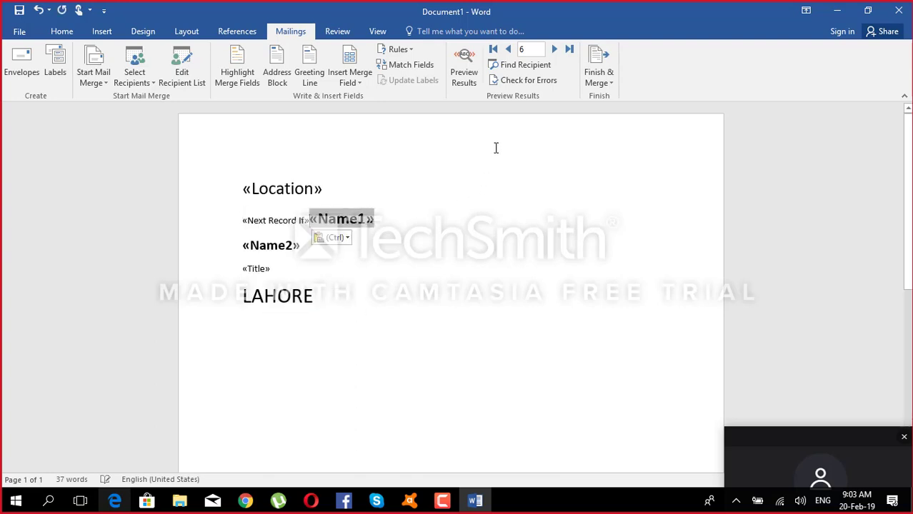
- Preview the merge results from the first record through record 7, then turn the preview off
left_click(464, 68)
left_click(493, 49)
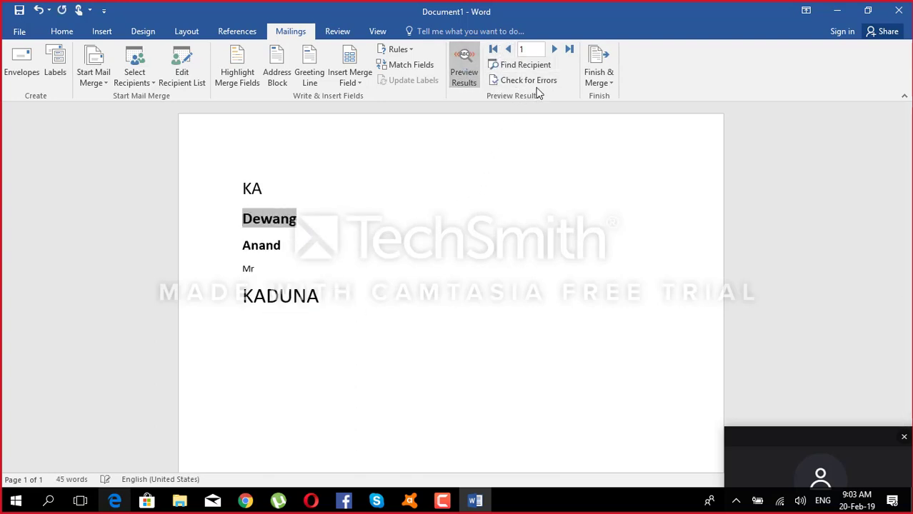
left_click(554, 50)
left_click(554, 50)
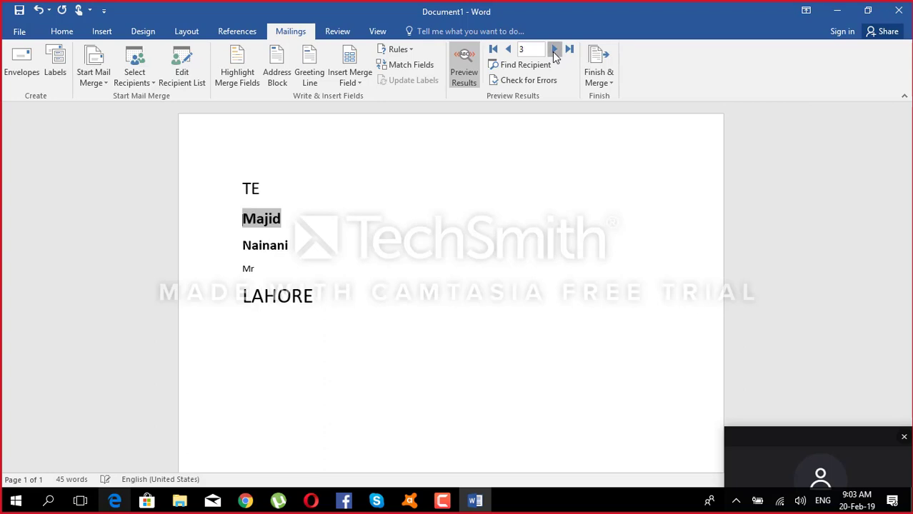
left_click(554, 50)
left_click(554, 50)
left_click(553, 50)
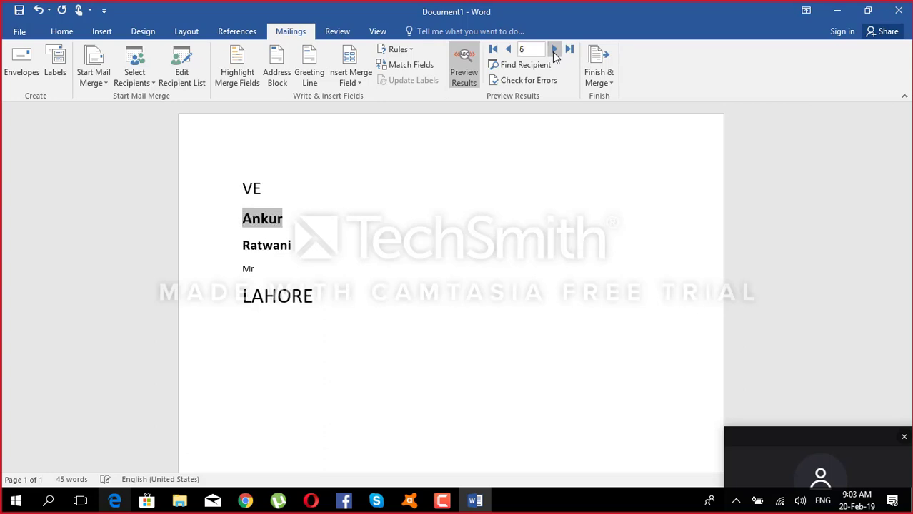
left_click(553, 51)
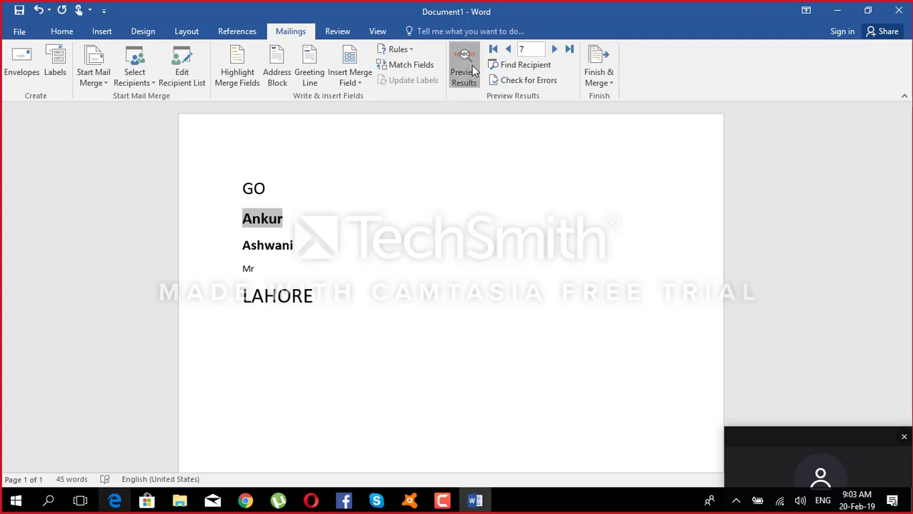
left_click(464, 75)
- Show all field codes and compare the NEXTIF condition with the mail merge recipient list
left_click(316, 237)
left_click(308, 240)
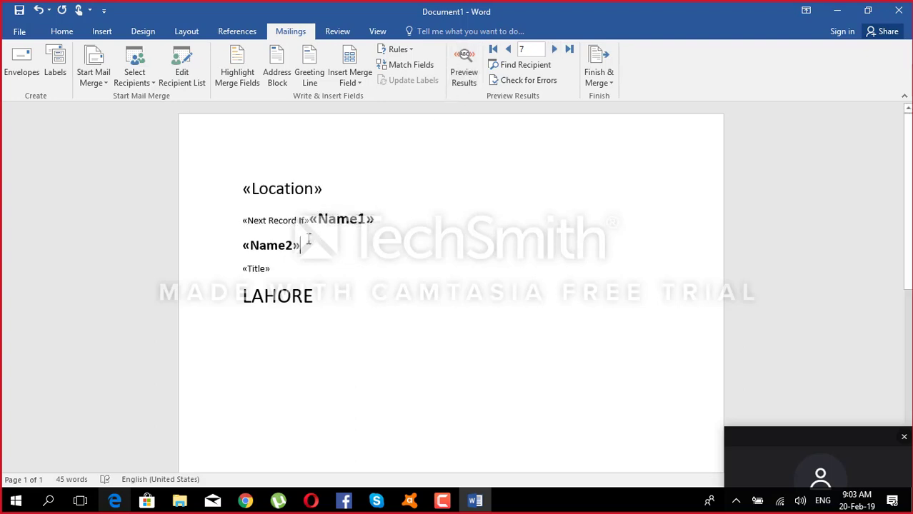
key("alt+F9")
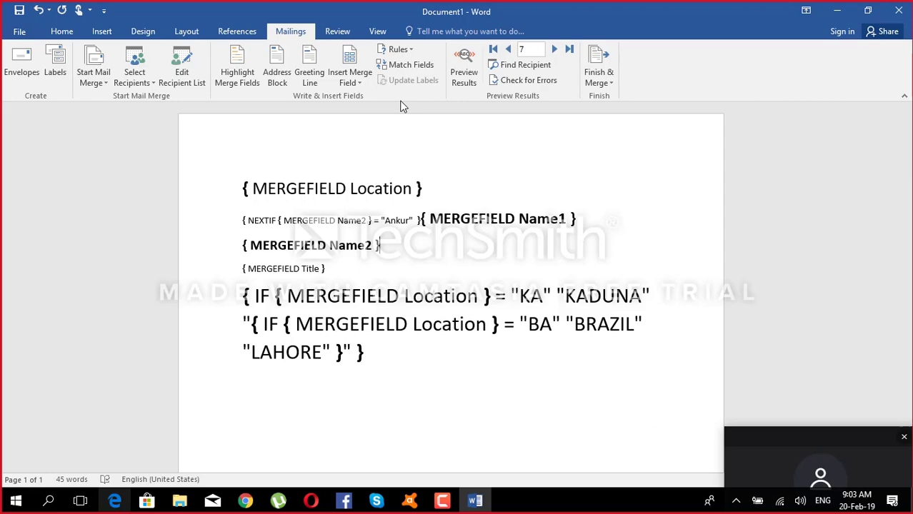
left_click(183, 70)
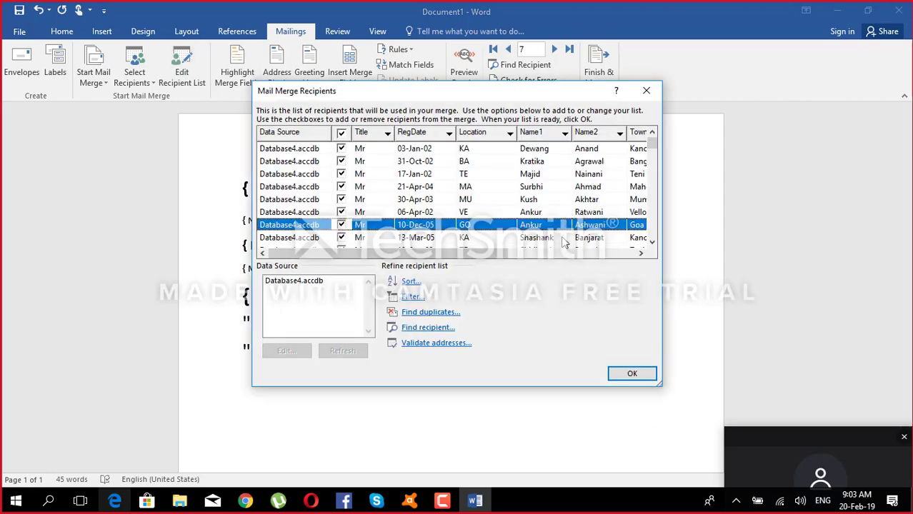
left_click_drag(500, 98, 720, 98)
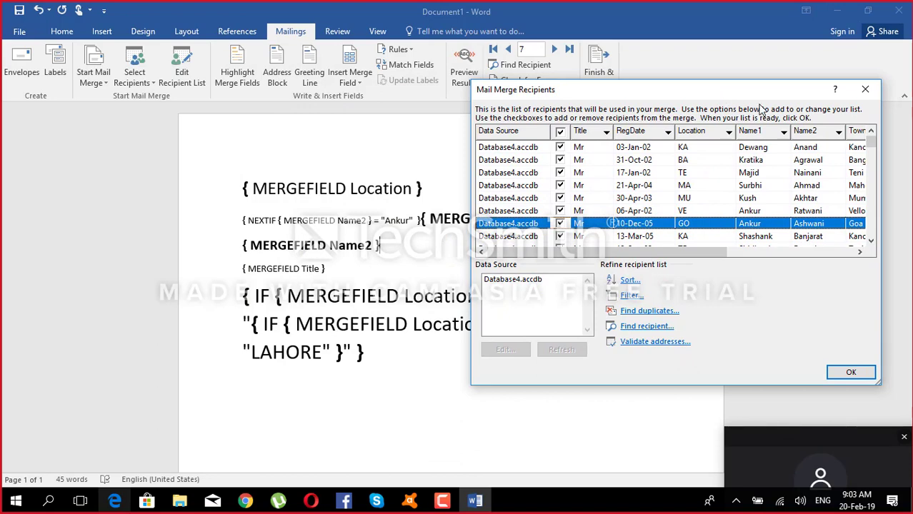
left_click(865, 90)
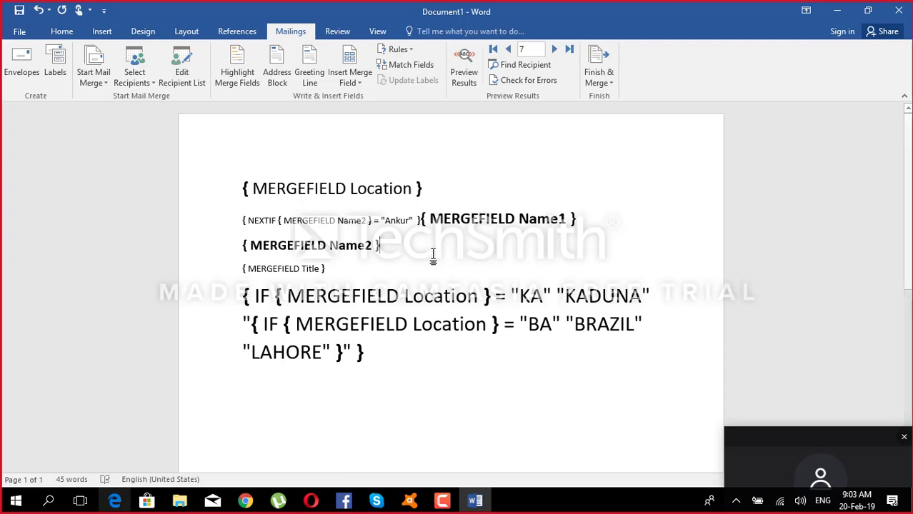
- Hide the field codes and delete the document's entire contents
key("alt+F9")
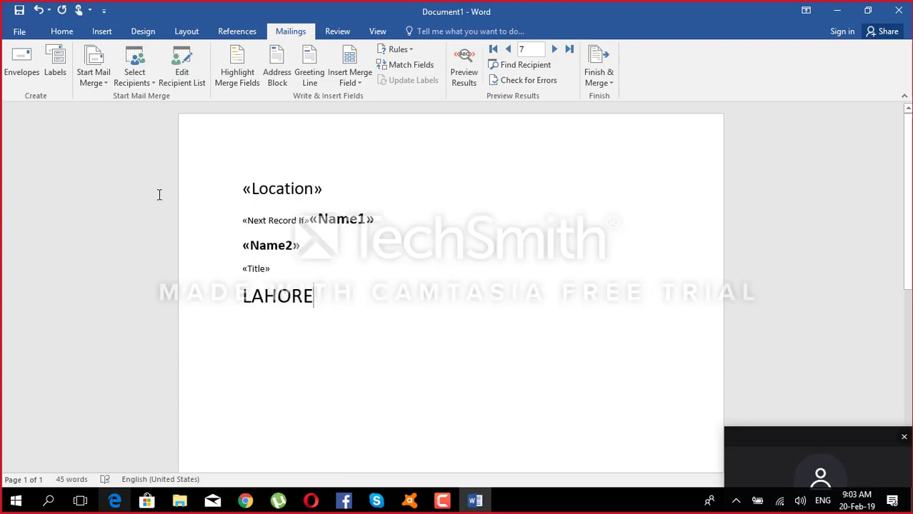
triple_click(155, 163)
key("Delete")
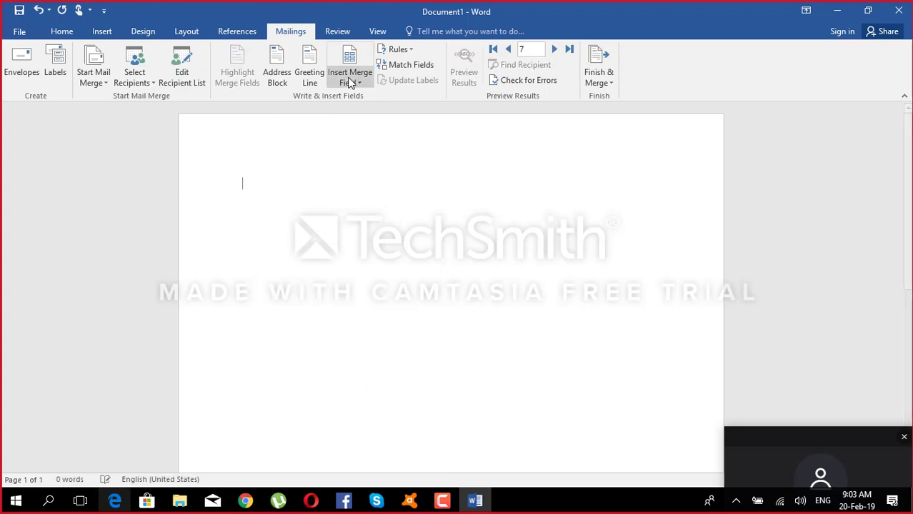
- Insert the Name1 and Name2 merge fields side by side and place the cursor before Name1
left_click(349, 80)
left_click(378, 136)
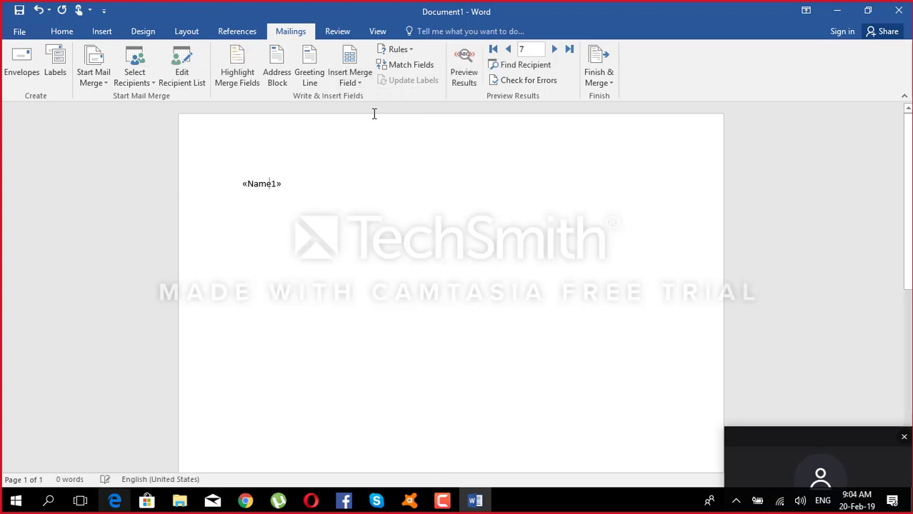
left_click(351, 84)
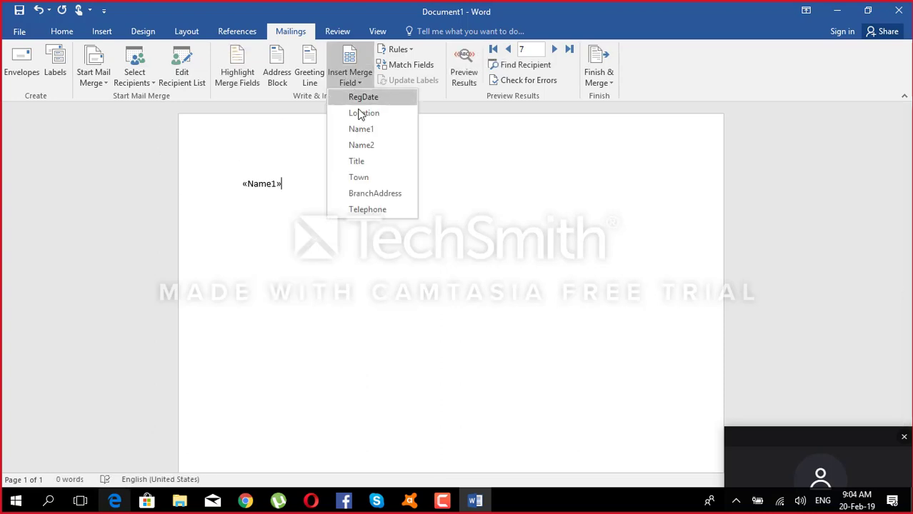
left_click(371, 146)
left_click(242, 185)
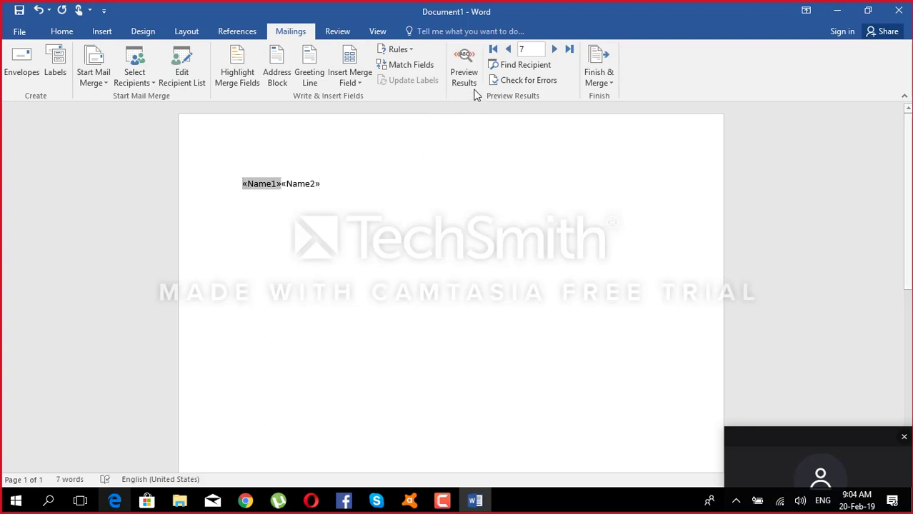
left_click(400, 49)
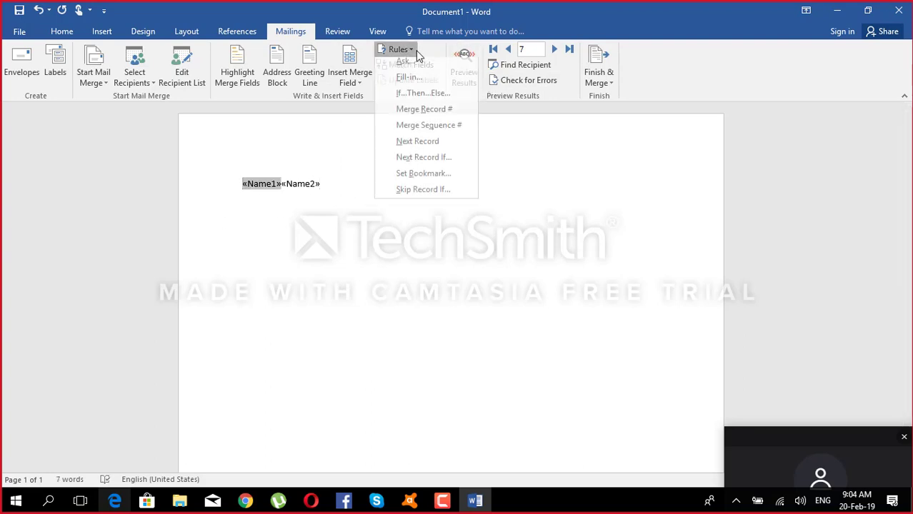
left_click(436, 163)
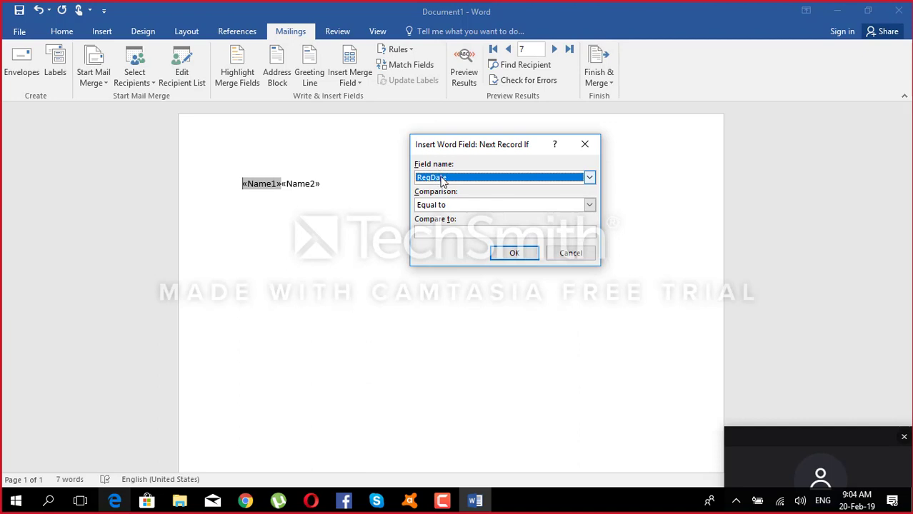
left_click(439, 179)
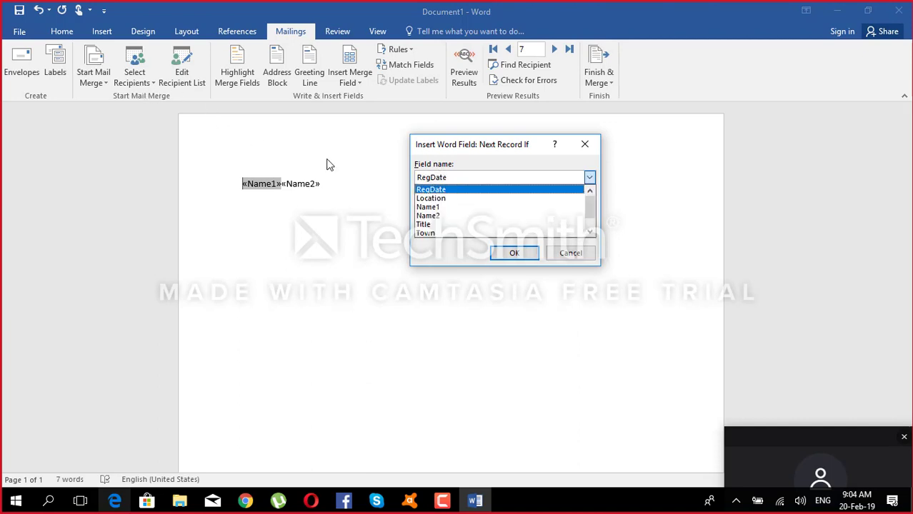
left_click(562, 255)
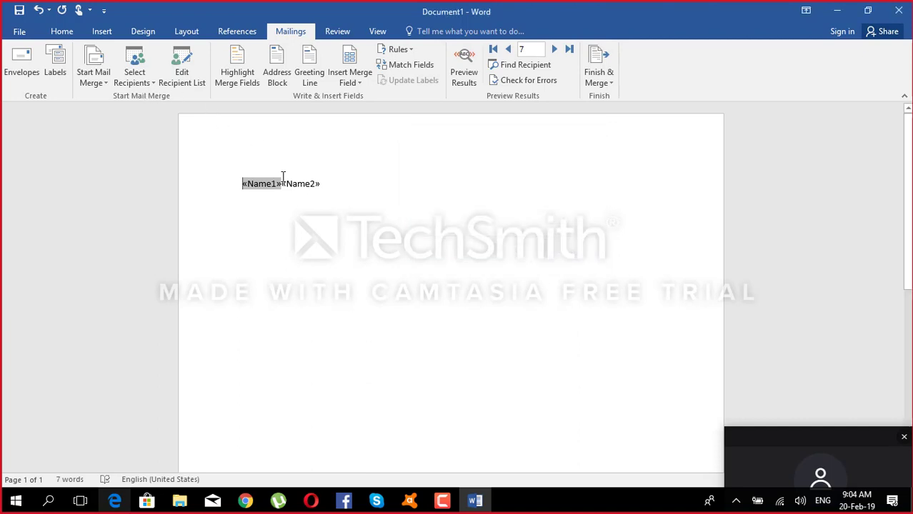
- Check the recipient list and insert a Next Record If rule before Name1, with Name1 equal to the first name repeated in records 6 and 7
left_click(181, 68)
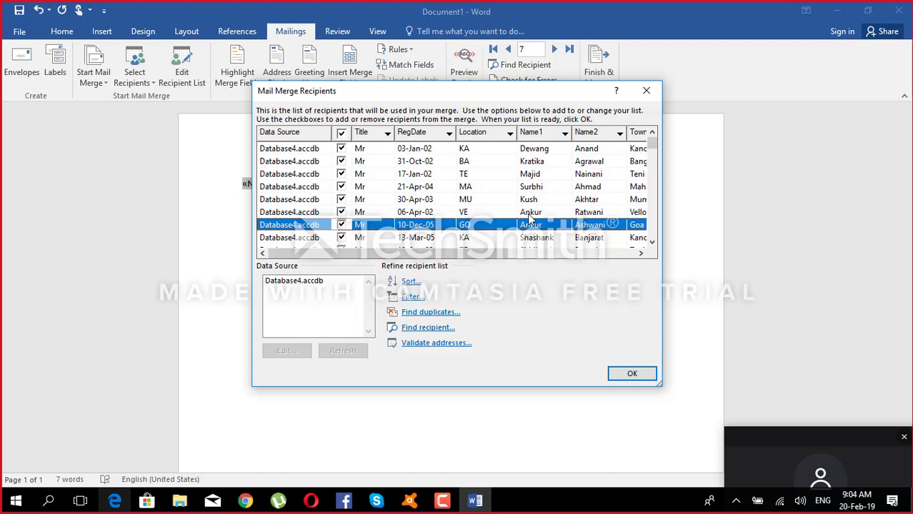
left_click(646, 91)
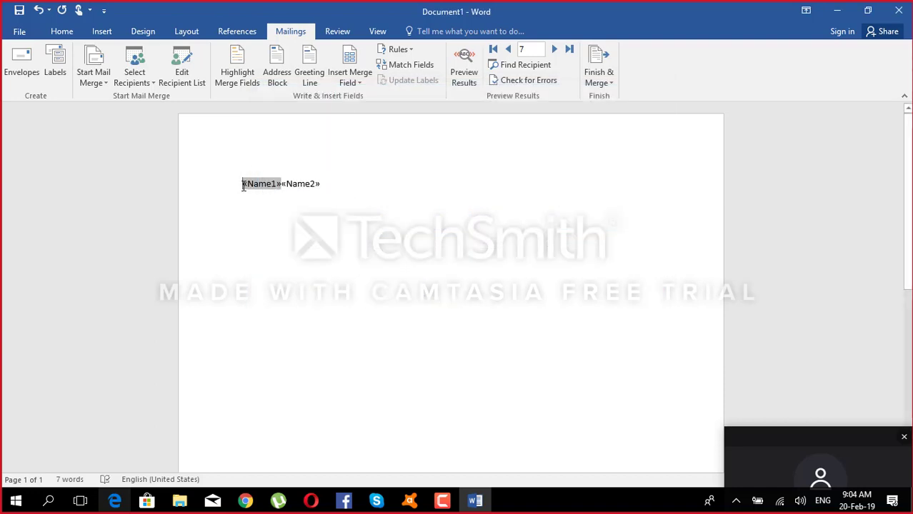
left_click(397, 50)
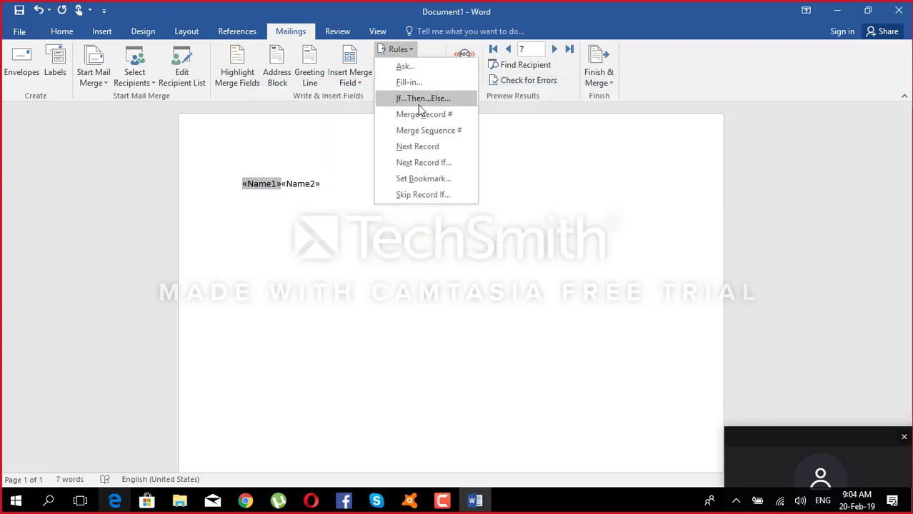
left_click(421, 163)
left_click(443, 179)
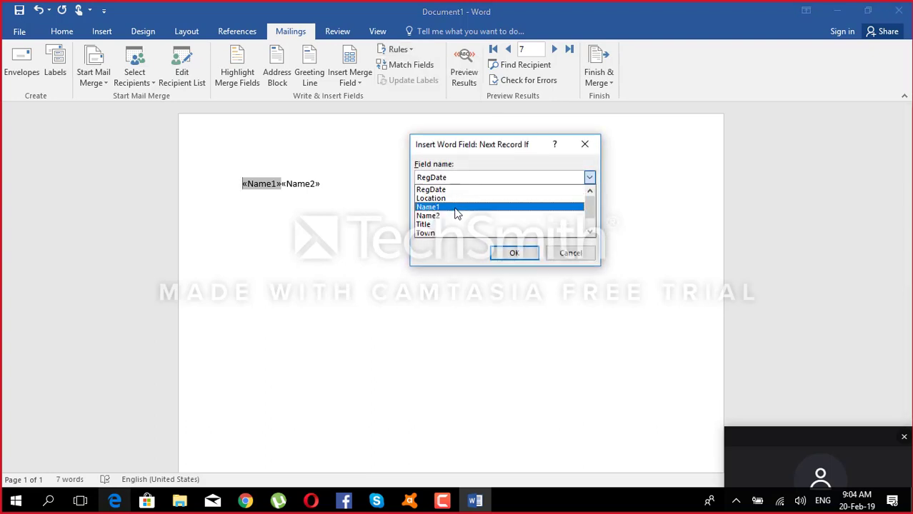
left_click(455, 209)
left_click(438, 230)
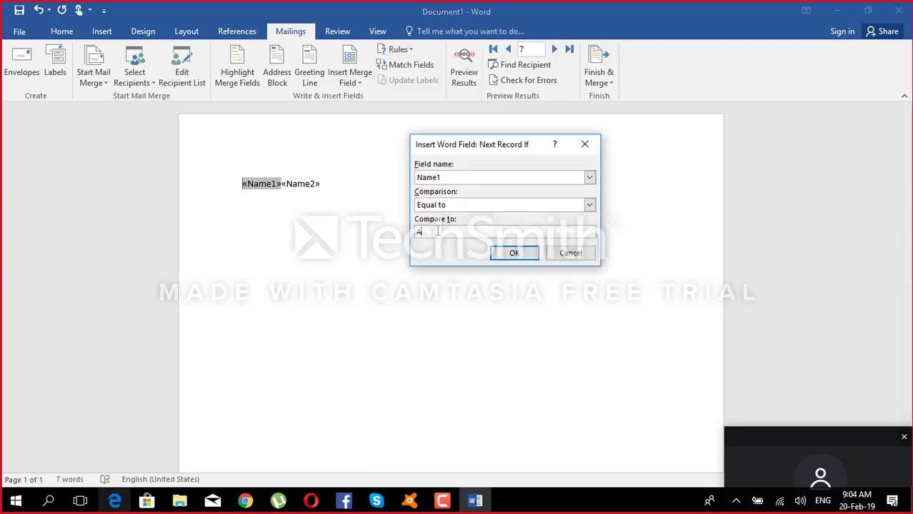
type("Ankur")
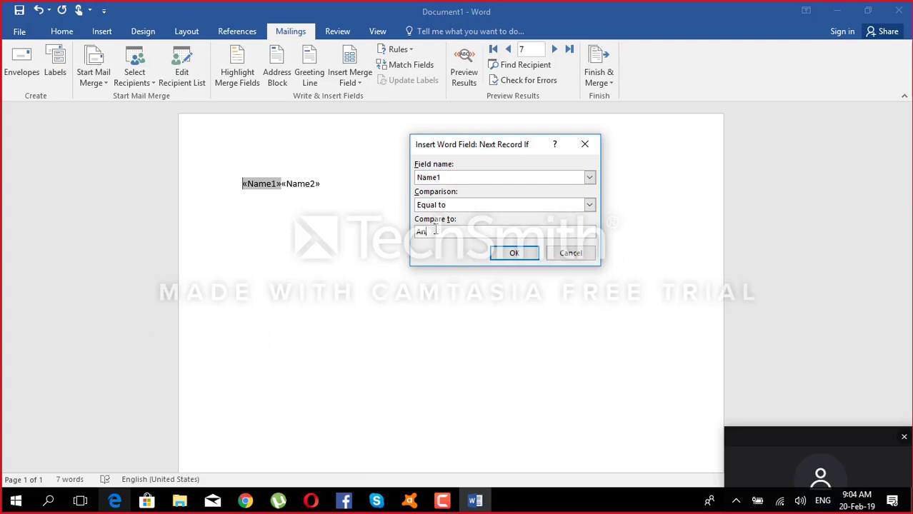
left_click(509, 253)
- Preview the first record, then return to the merge fields and add a space between Next Record If and Name1
left_click(464, 68)
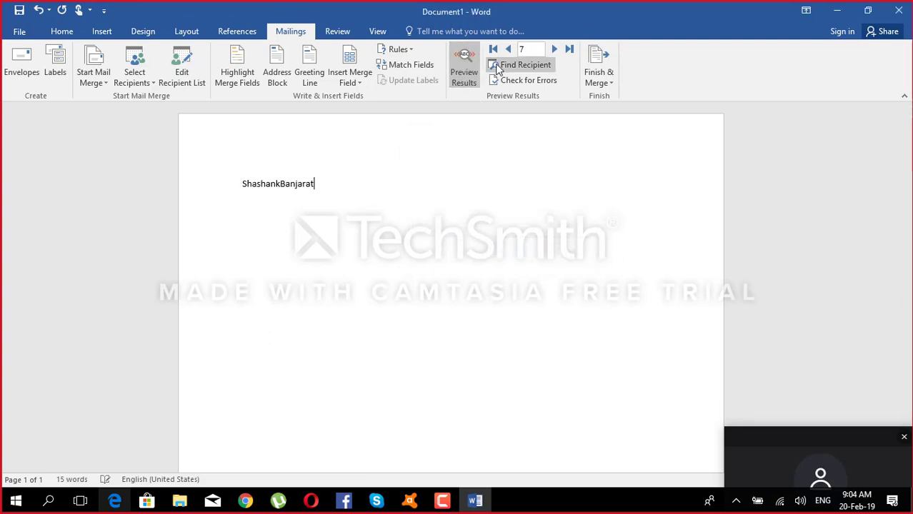
left_click(492, 49)
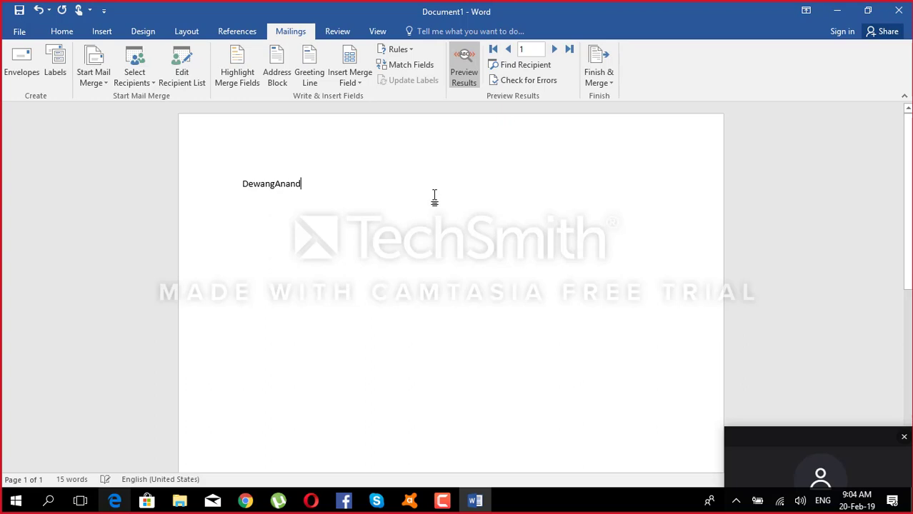
left_click(464, 84)
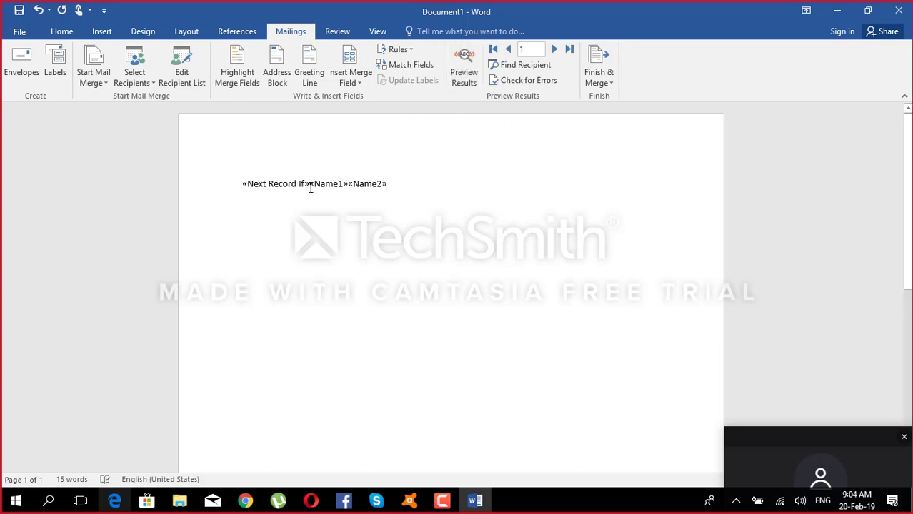
left_click(310, 185)
- Preview the merge from record 1 through record 7, compare records 6 and 7, then turn the preview off
left_click(464, 68)
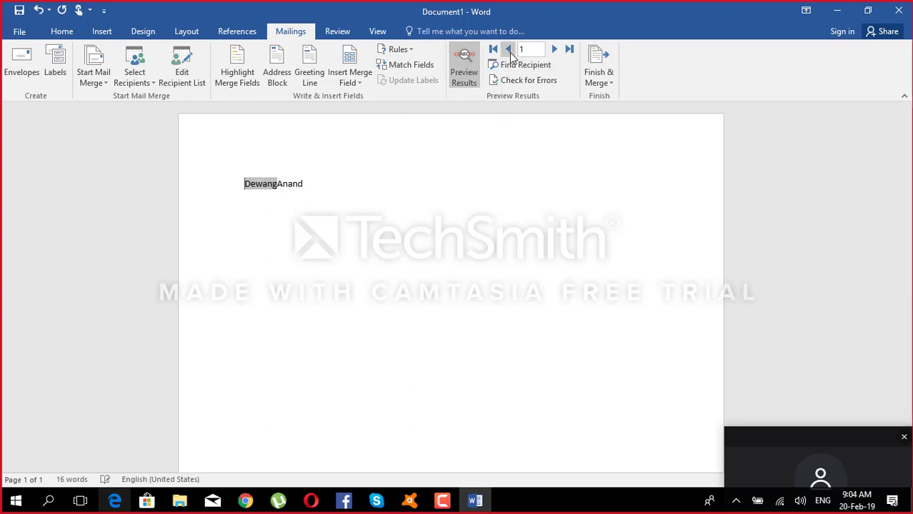
left_click(555, 51)
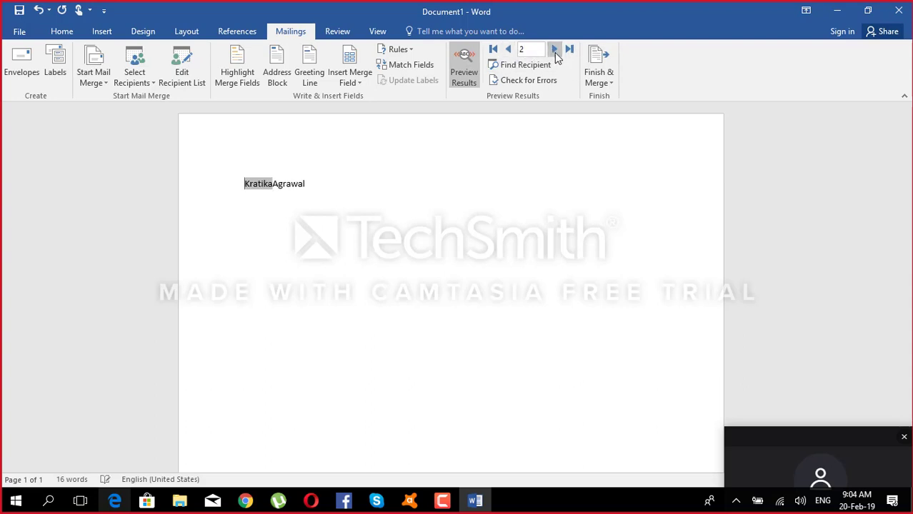
left_click(555, 50)
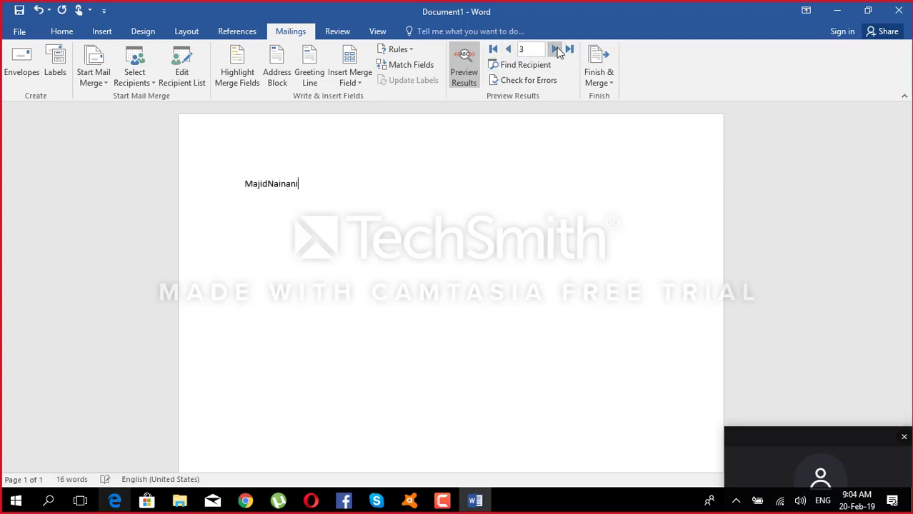
left_click(555, 50)
left_click(555, 50)
left_click(555, 50)
left_click(555, 50)
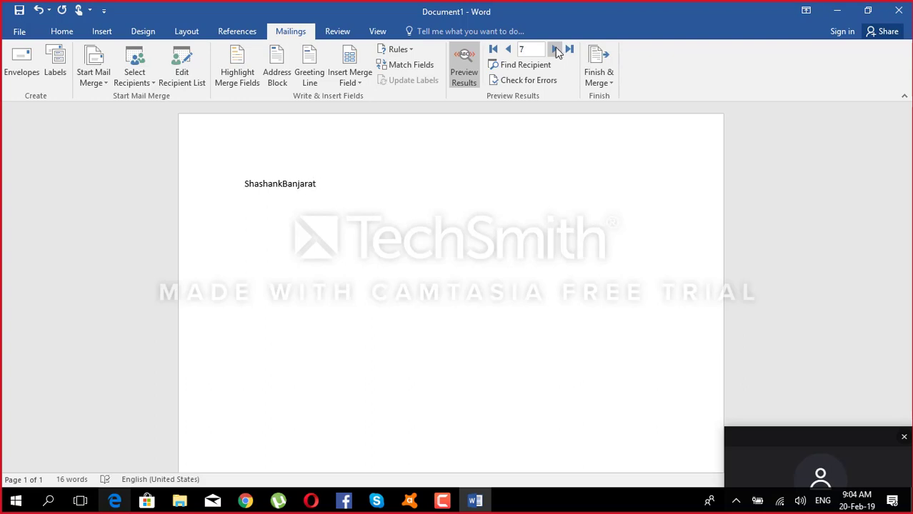
left_click(510, 51)
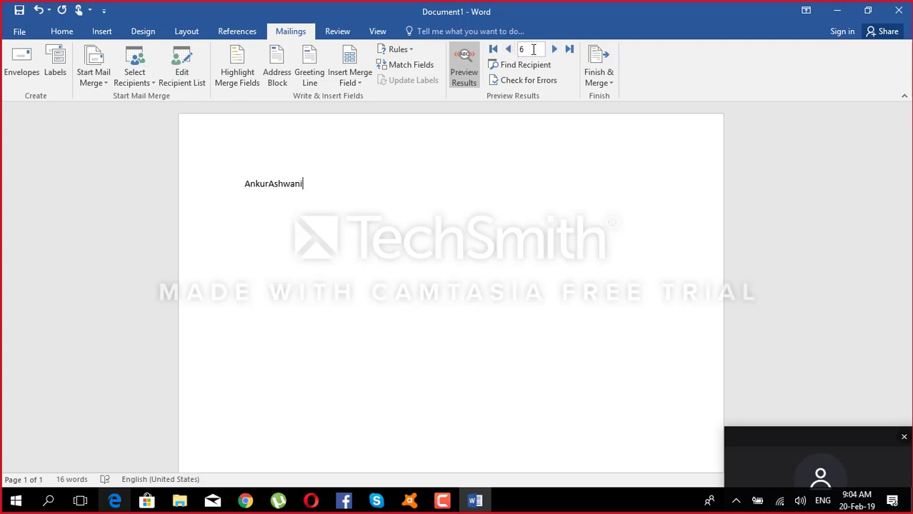
left_click(553, 50)
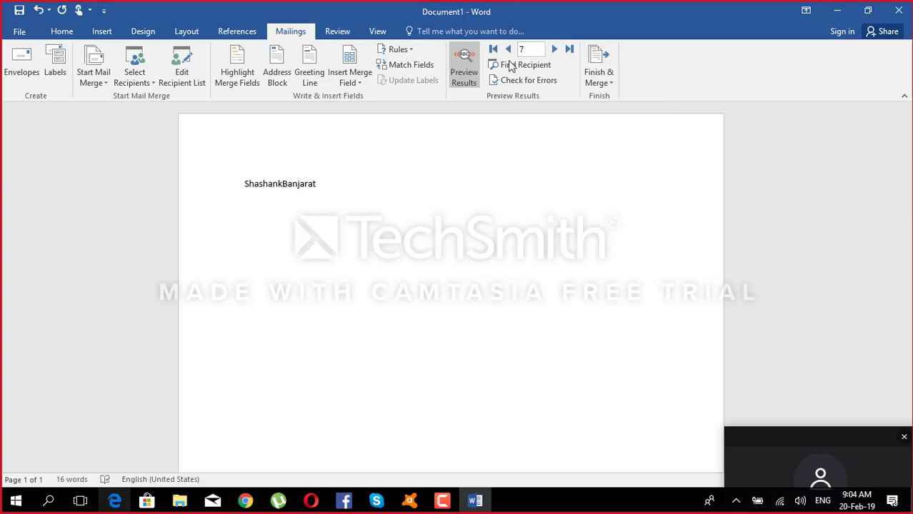
left_click(463, 72)
- Examine the two rows sharing the same Name1 value in the recipient list beside the merge fields, then close the list
left_click(182, 72)
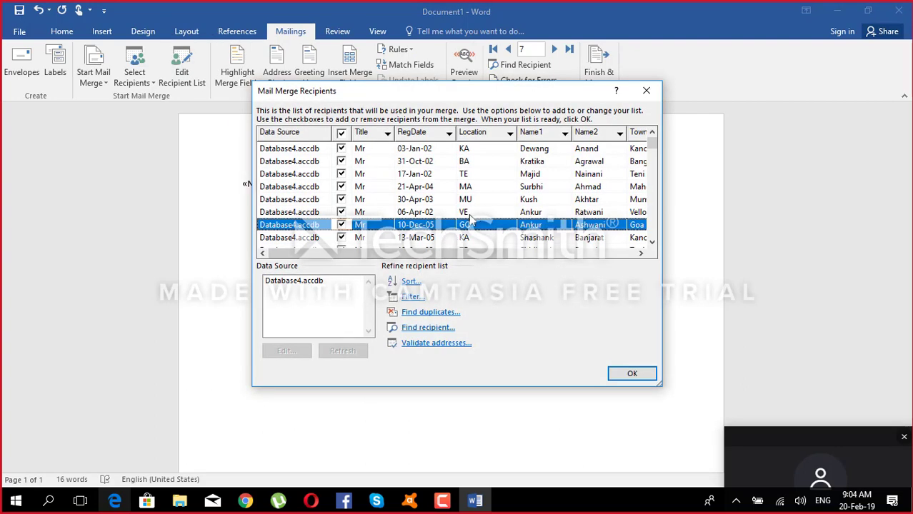
left_click(528, 213)
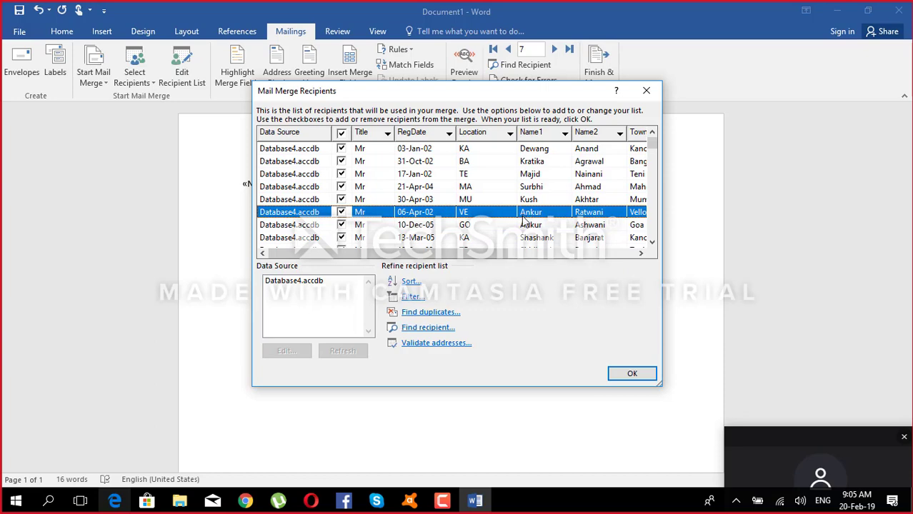
left_click(527, 226)
left_click_drag(507, 94, 670, 91)
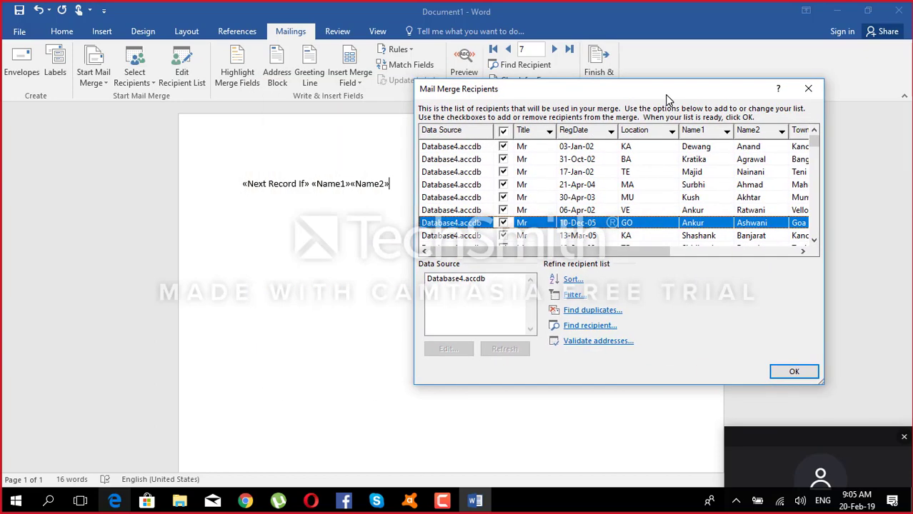
left_click(705, 212)
left_click(693, 225)
left_click(691, 213)
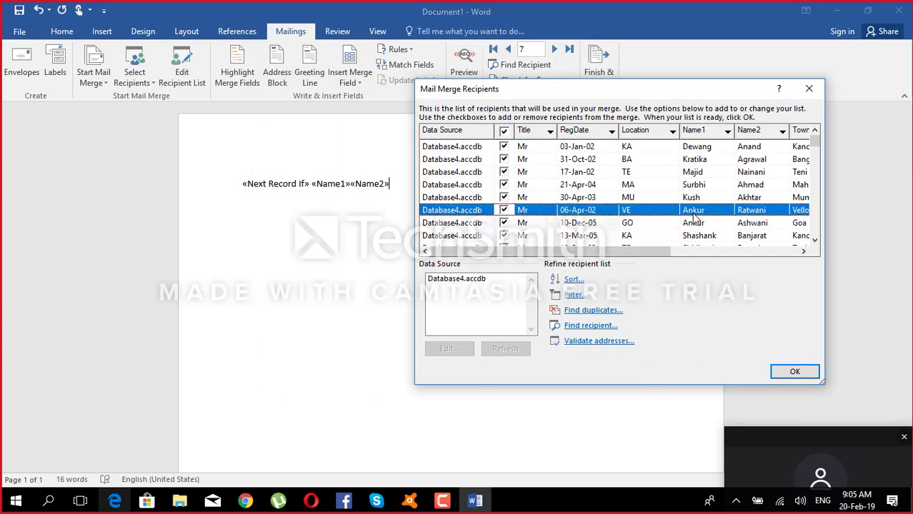
left_click(693, 225)
left_click(807, 89)
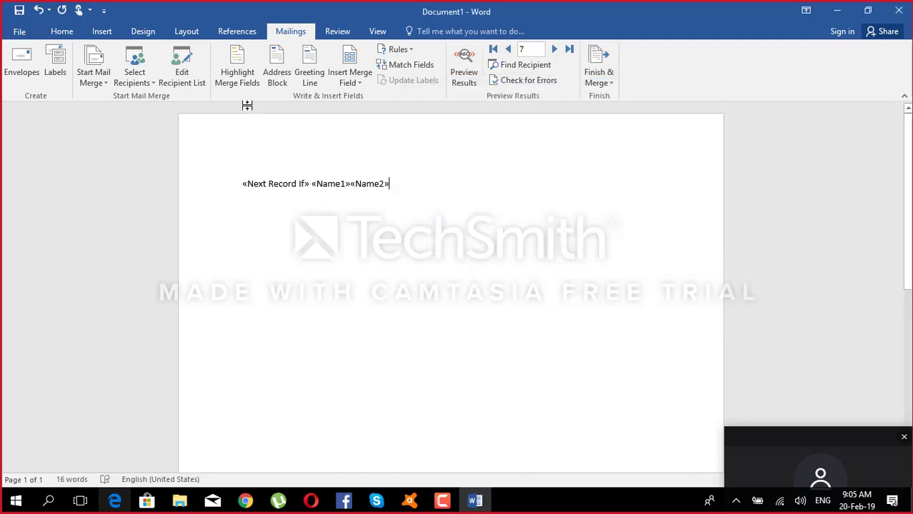
- Reopen the recipient list, compare records 6 and 7 again, and confirm the list with record 6 selected
left_click(180, 77)
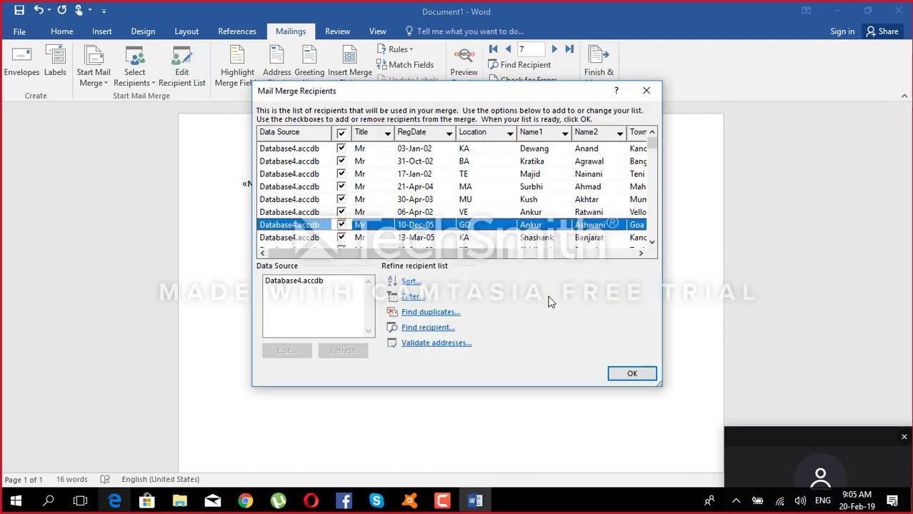
left_click(541, 214)
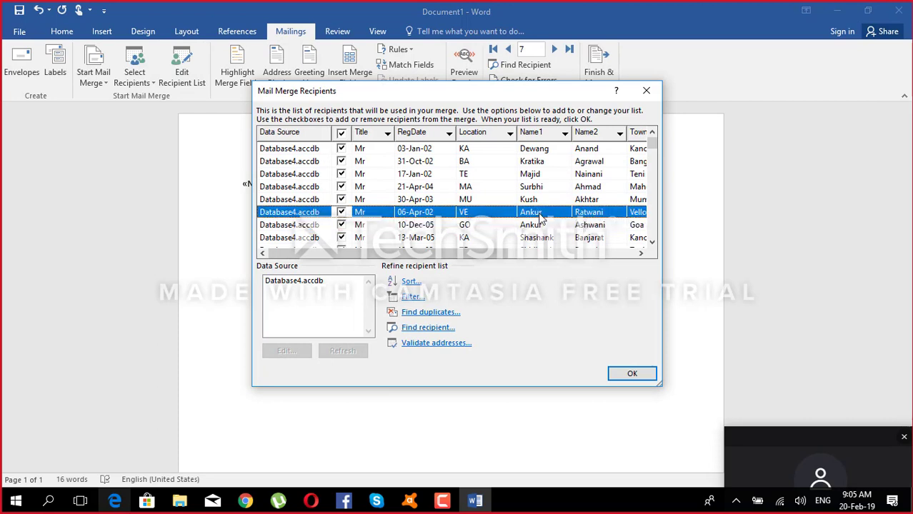
left_click(541, 225)
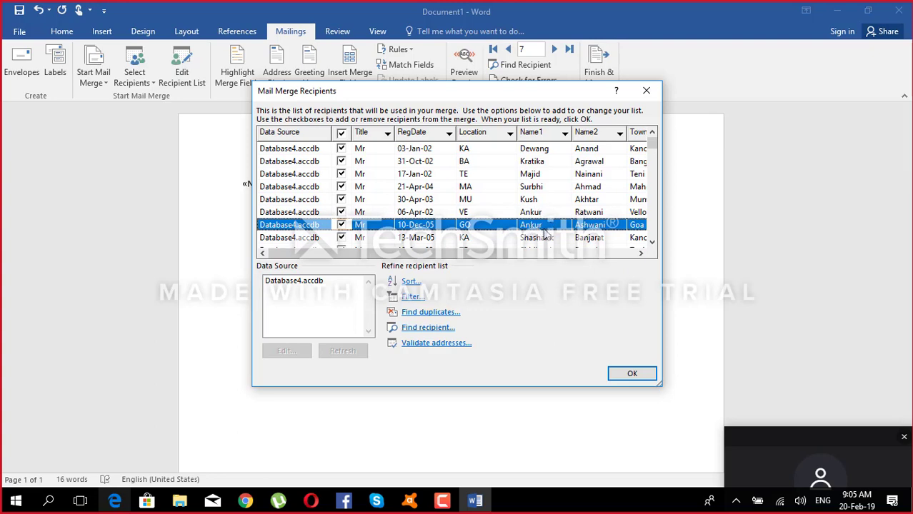
left_click(533, 214)
left_click(535, 226)
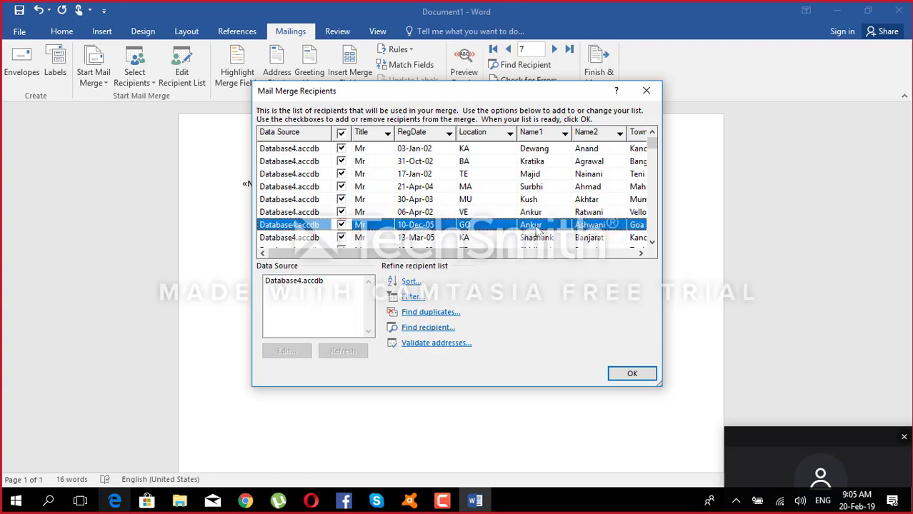
left_click(541, 214)
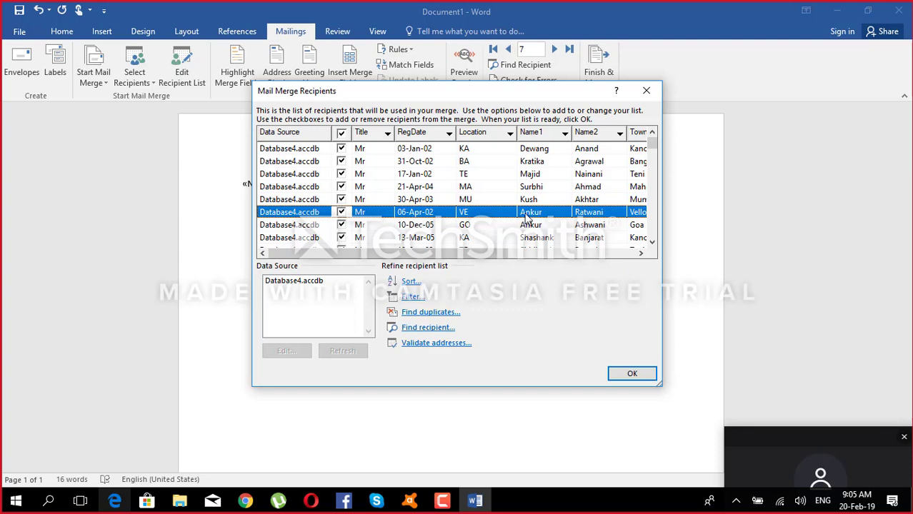
left_click(537, 226)
left_click(544, 218)
left_click(634, 374)
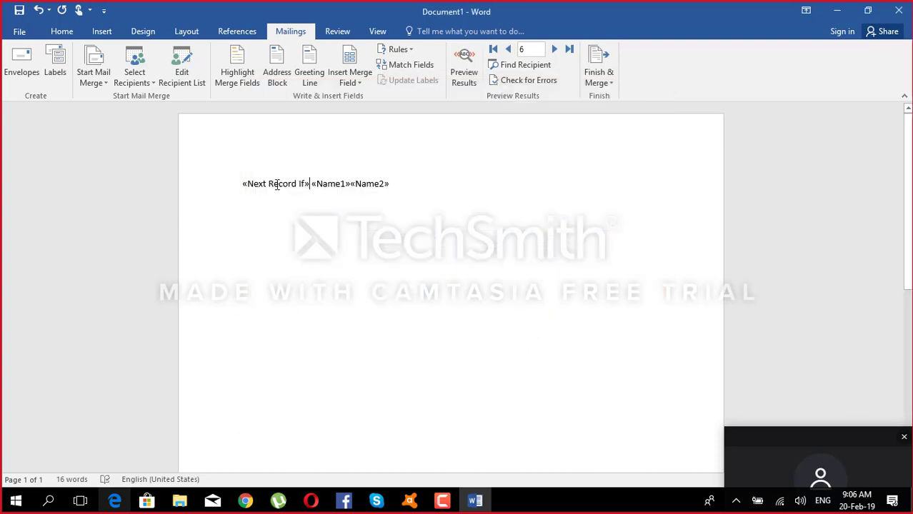
- Delete the Next Record If field before Name1 and add a space between Name1 and Name2
left_click_drag(273, 183, 204, 185)
key("Delete")
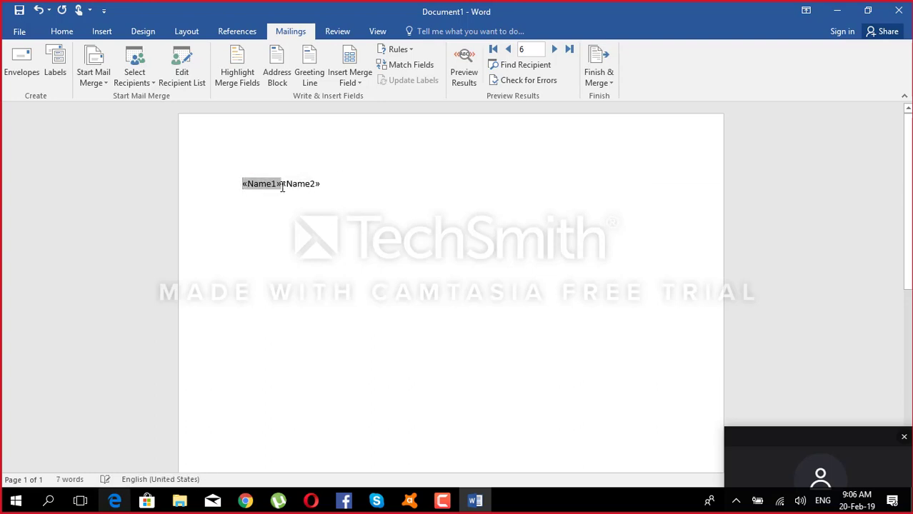
left_click(282, 185)
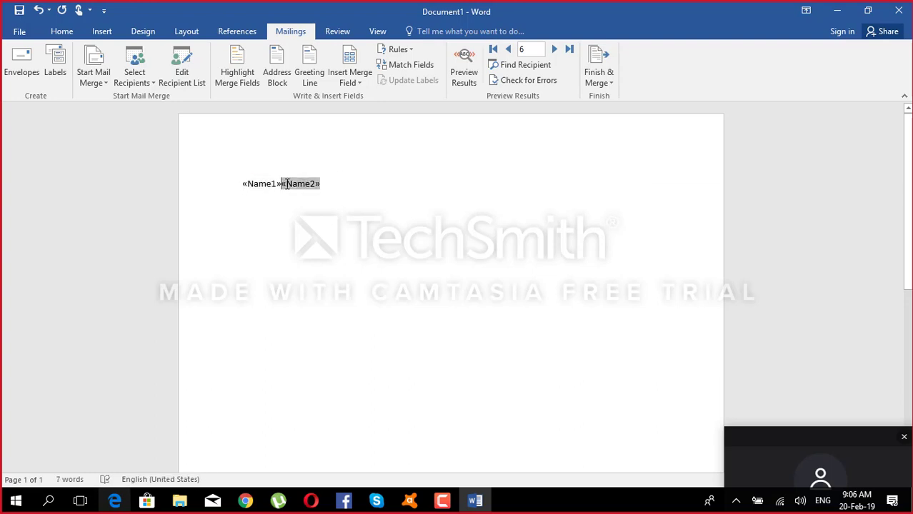
left_click(324, 184)
- Make the Name1 and Name2 merge fields bold at font size 20
left_click_drag(324, 185, 242, 184)
left_click(61, 31)
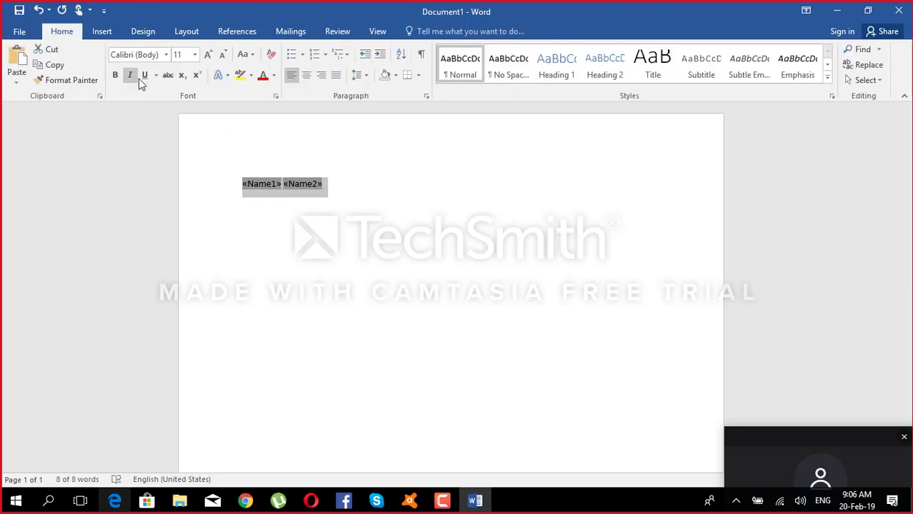
left_click(114, 76)
left_click(206, 55)
left_click(206, 55)
left_click(206, 55)
left_click(207, 55)
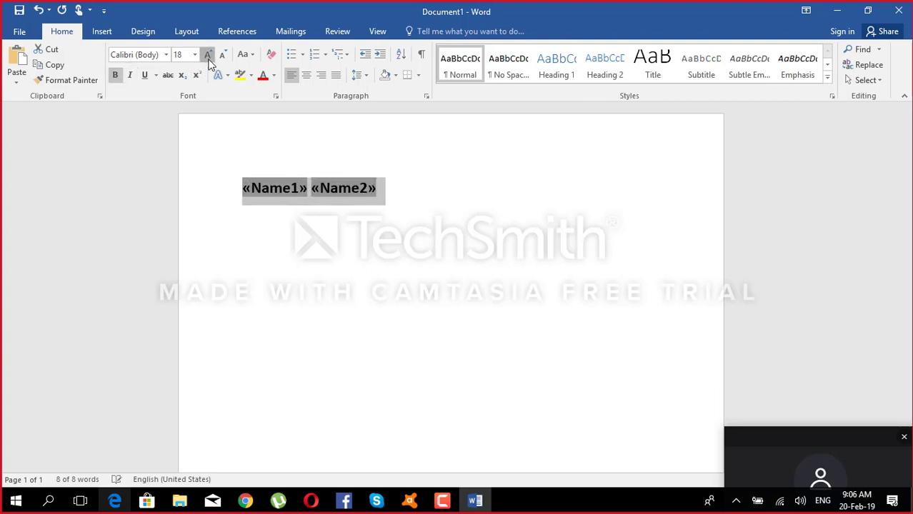
left_click(207, 55)
left_click(421, 203)
- Insert a Skip Record If rule before Name1 with Name1 equal to the first name shared by records 6 and 7
left_click(290, 31)
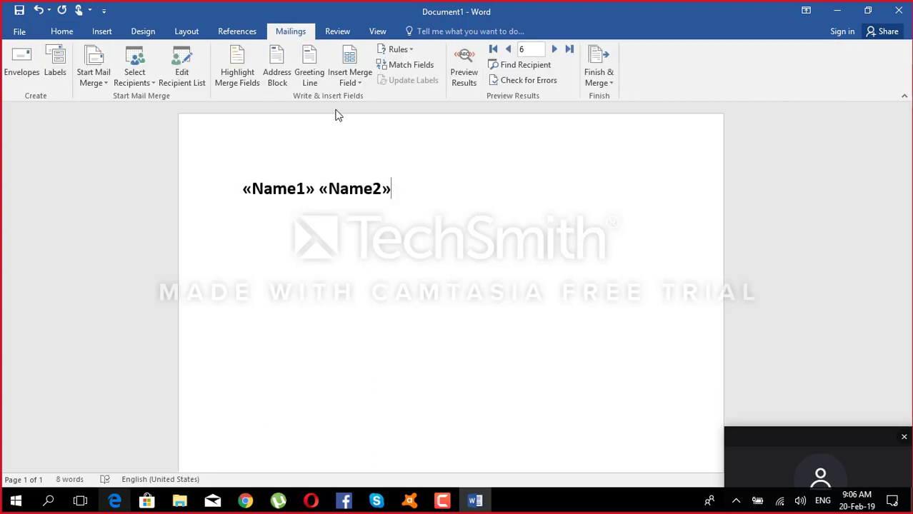
left_click(237, 189)
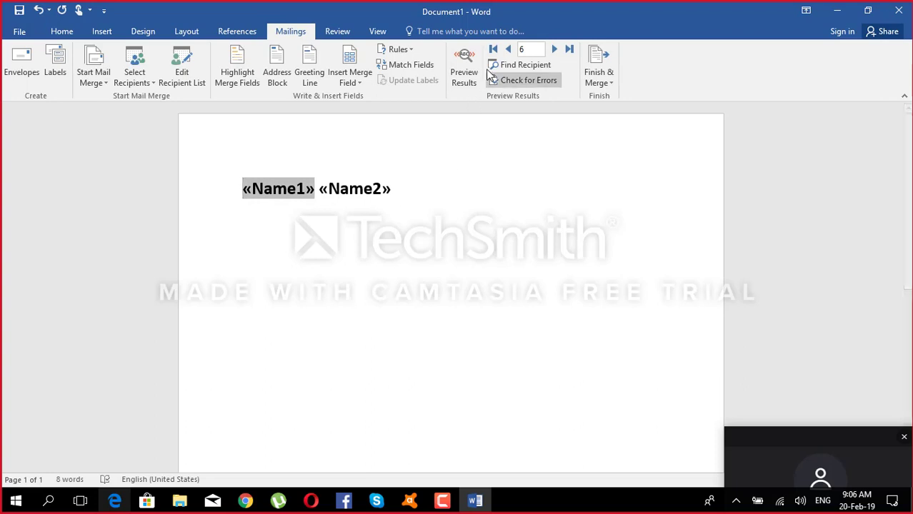
left_click(412, 51)
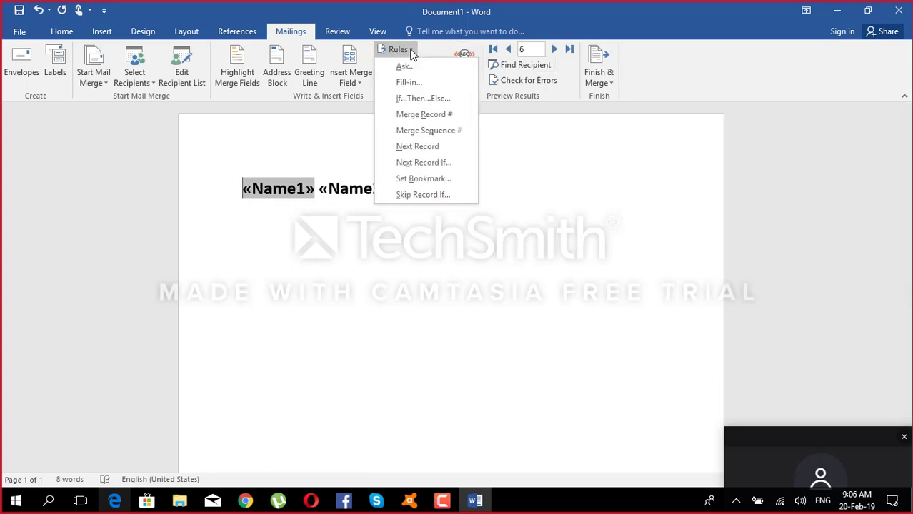
left_click(435, 196)
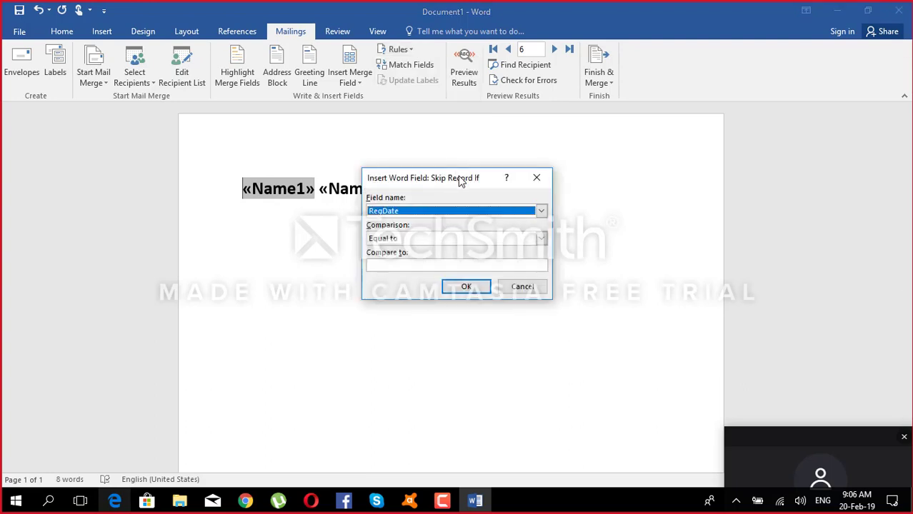
left_click_drag(516, 177, 613, 154)
left_click(521, 189)
left_click(512, 216)
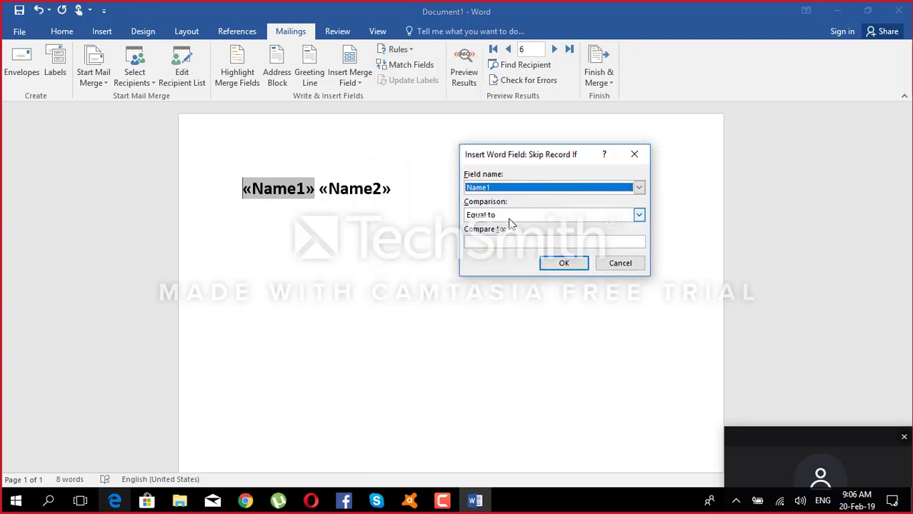
left_click(494, 242)
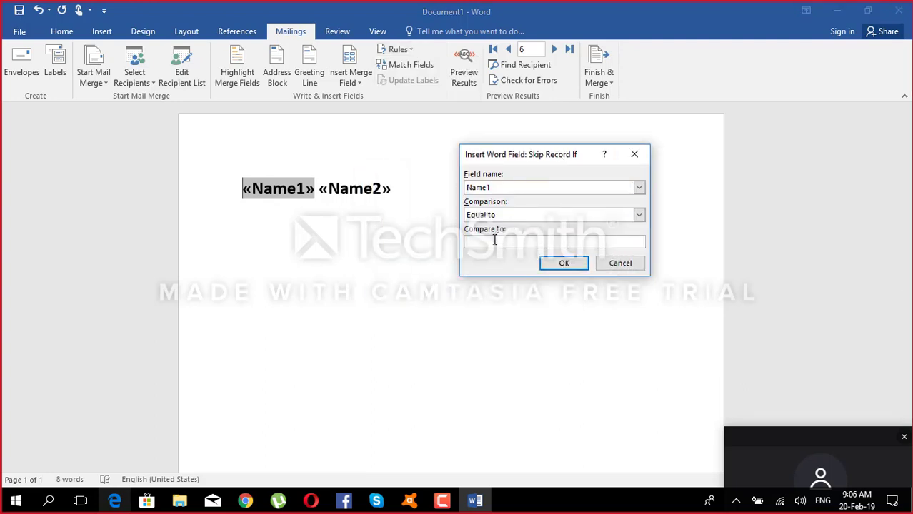
type("Ankur")
key("Return")
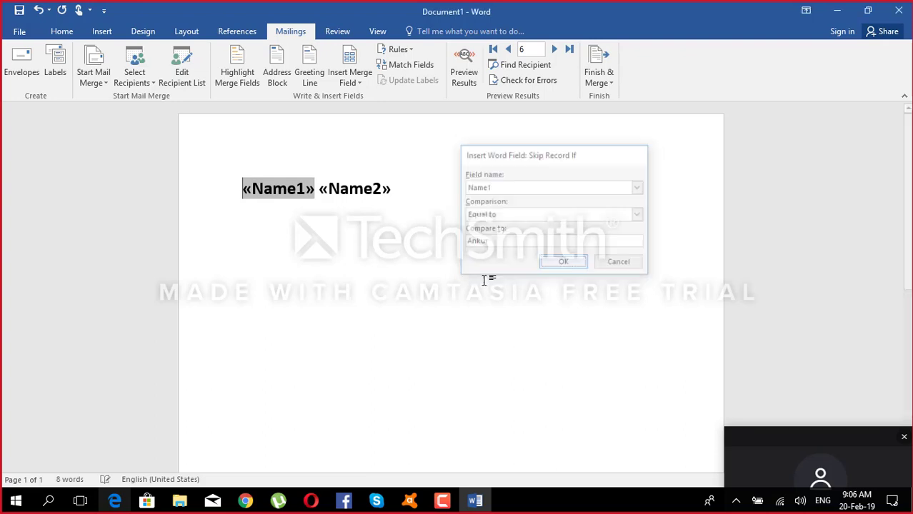
left_click(491, 193)
- Preview the merge results from record 1 through record 7
left_click(465, 71)
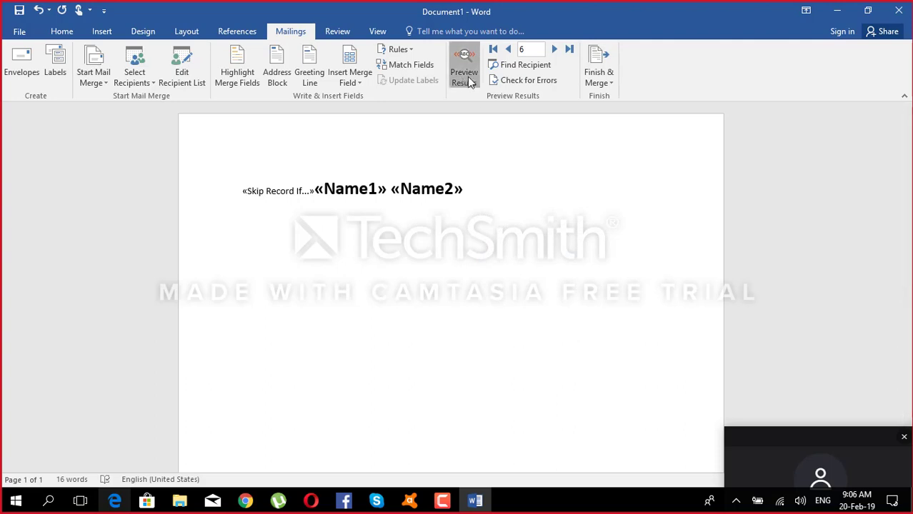
left_click(493, 48)
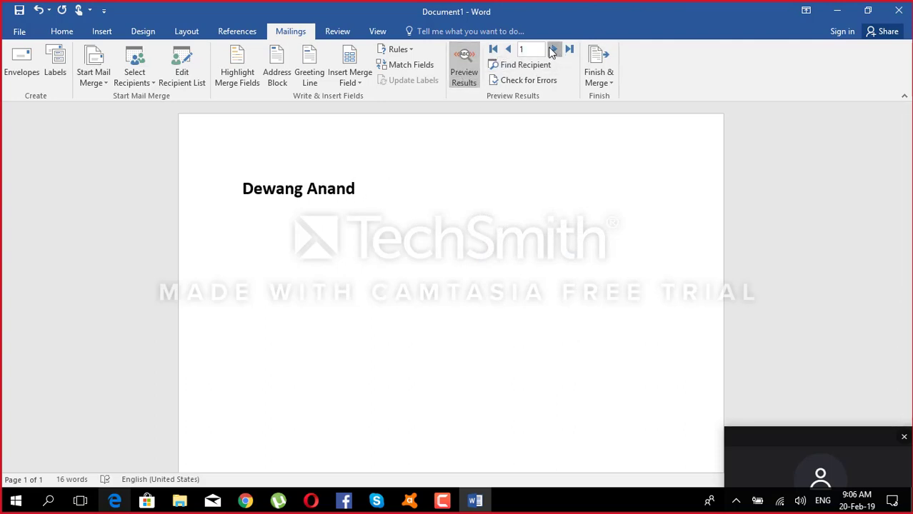
left_click(553, 49)
left_click(554, 49)
left_click(554, 49)
left_click(553, 49)
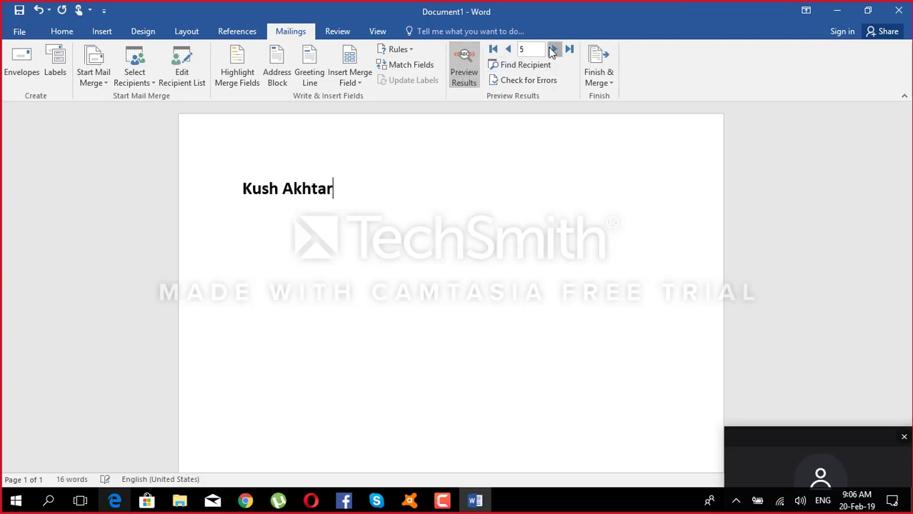
left_click(553, 49)
left_click(554, 49)
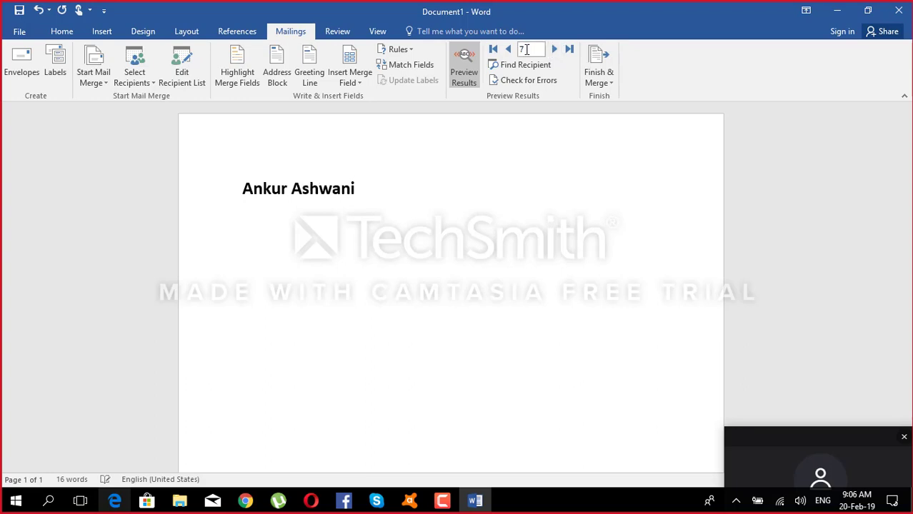
left_click(464, 65)
left_click(466, 66)
- Finish the merge by generating individual documents for editing
left_click(604, 83)
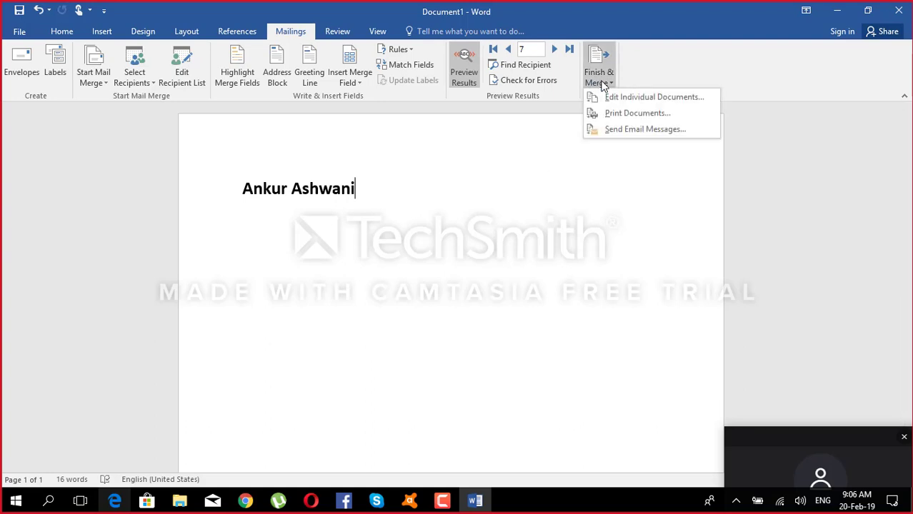
left_click(646, 101)
left_click(452, 272)
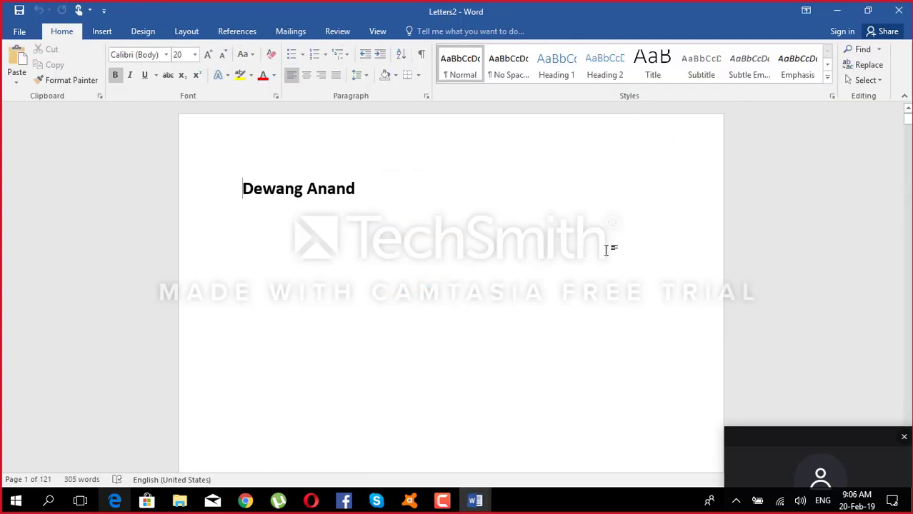
- Examine the names on the merged letters for skipped records, then close the merged document without saving
scroll(629, 247, "down", 10)
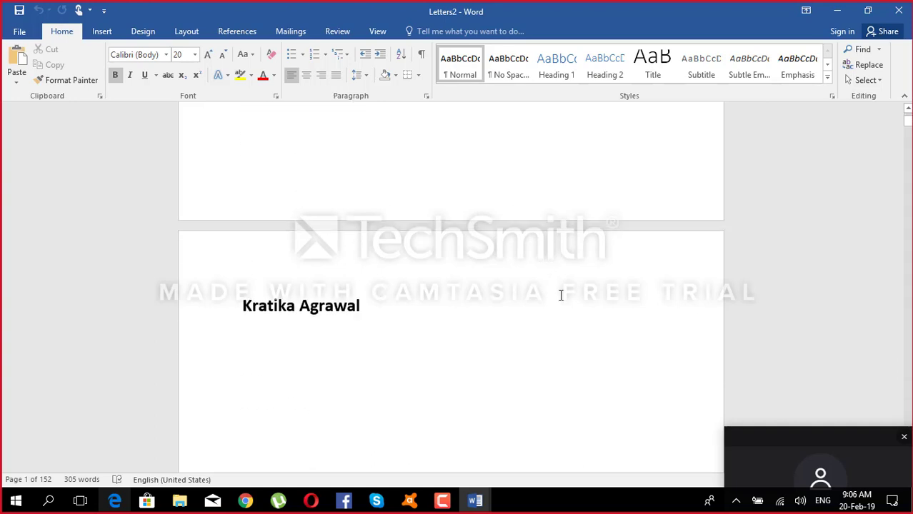
scroll(561, 295, "down", 15)
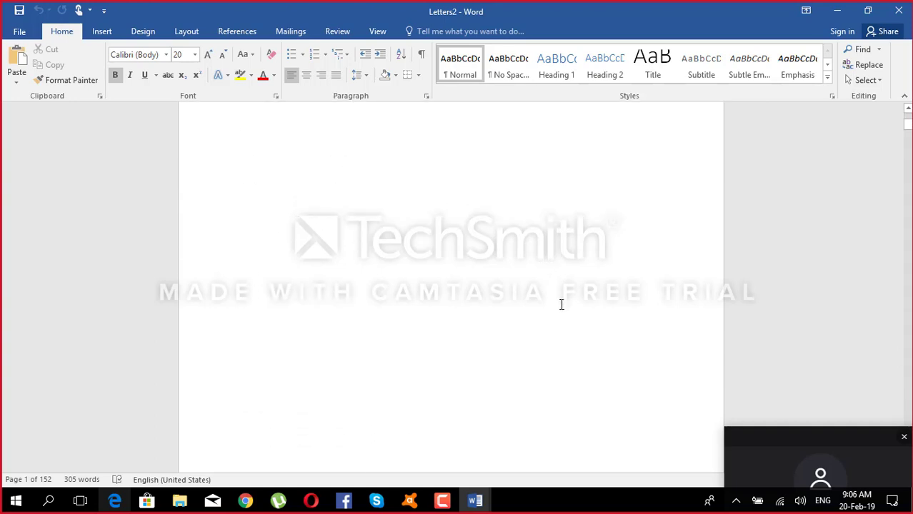
scroll(561, 305, "down", 15)
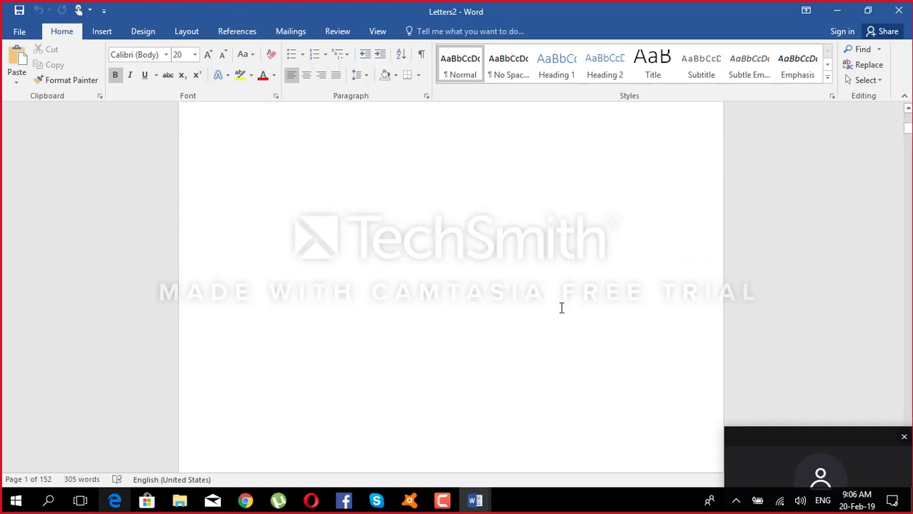
scroll(560, 308, "down", 15)
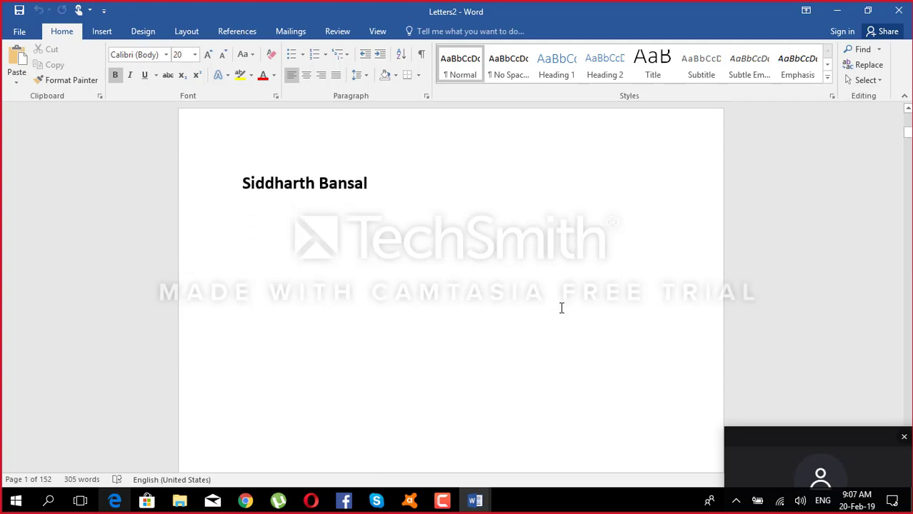
scroll(561, 308, "down", 15)
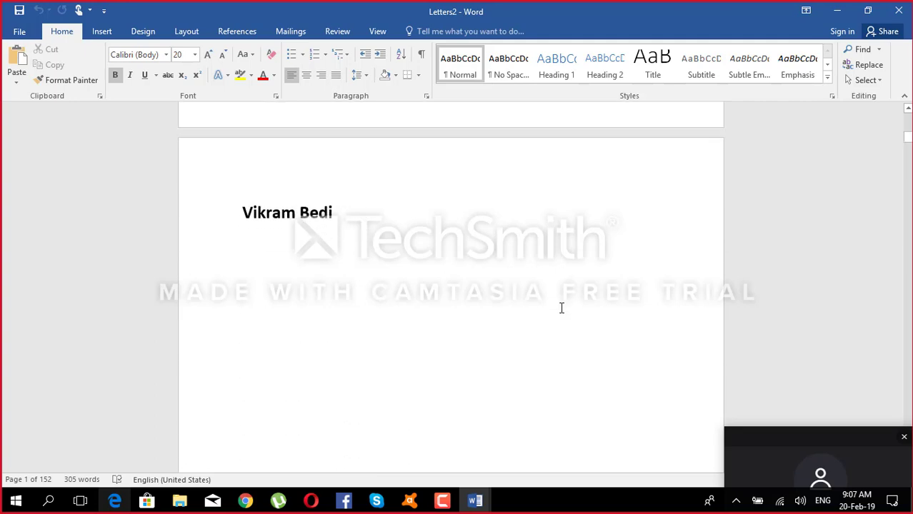
scroll(561, 308, "down", 15)
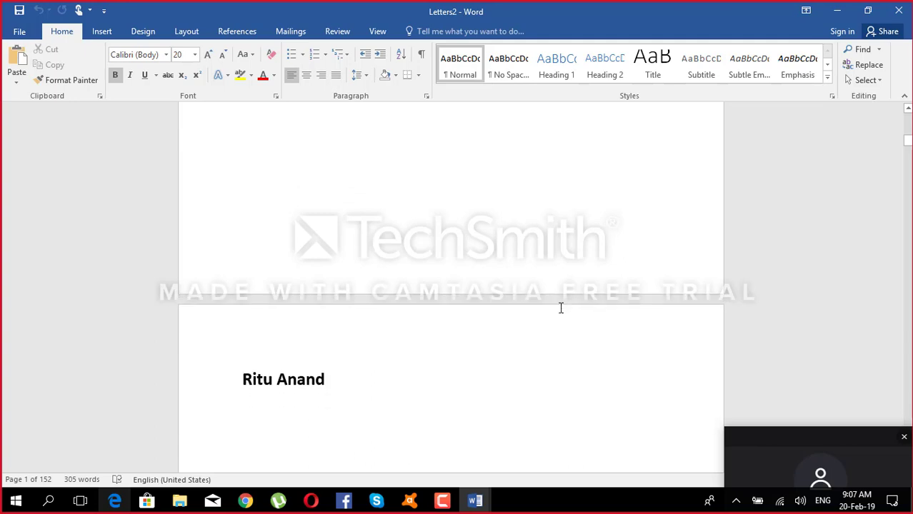
scroll(561, 308, "down", 15)
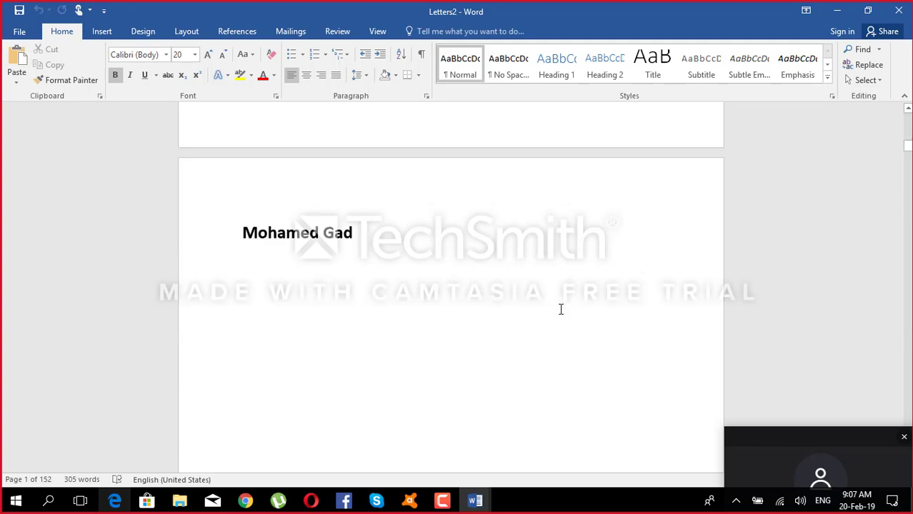
scroll(561, 309, "down", 15)
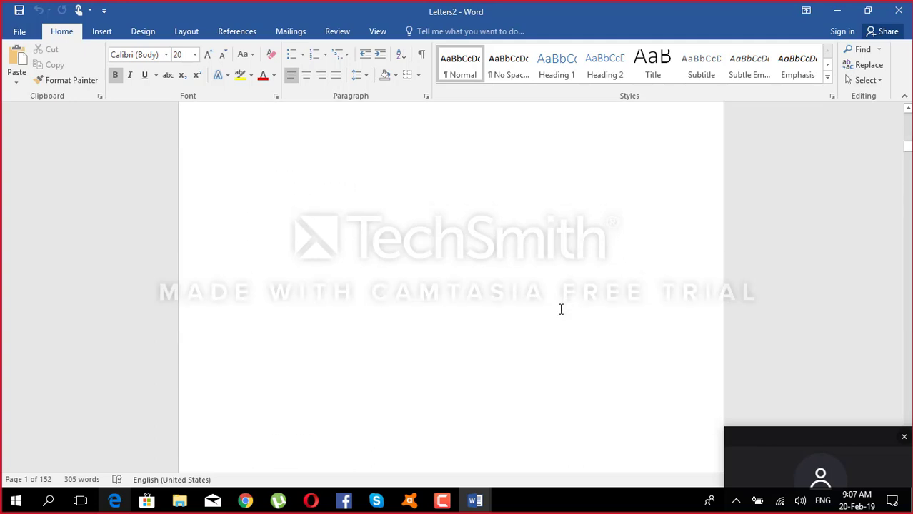
left_click(899, 10)
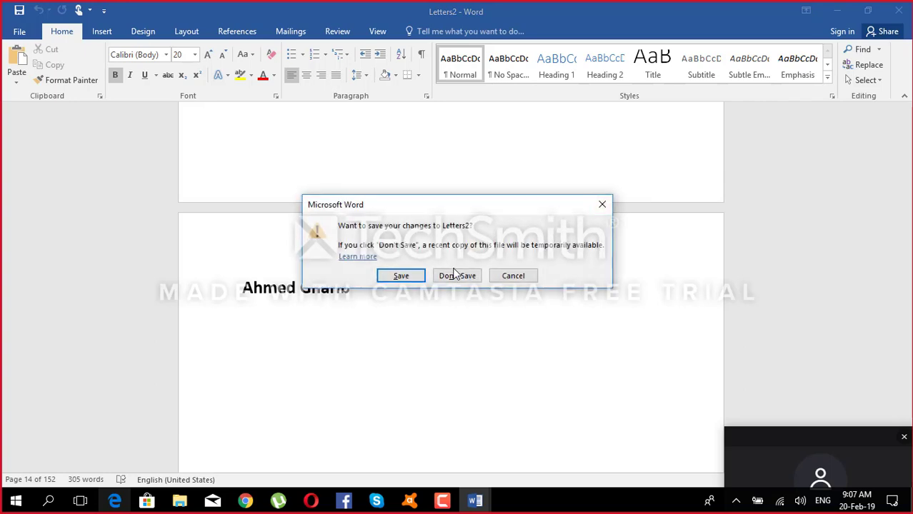
left_click(455, 276)
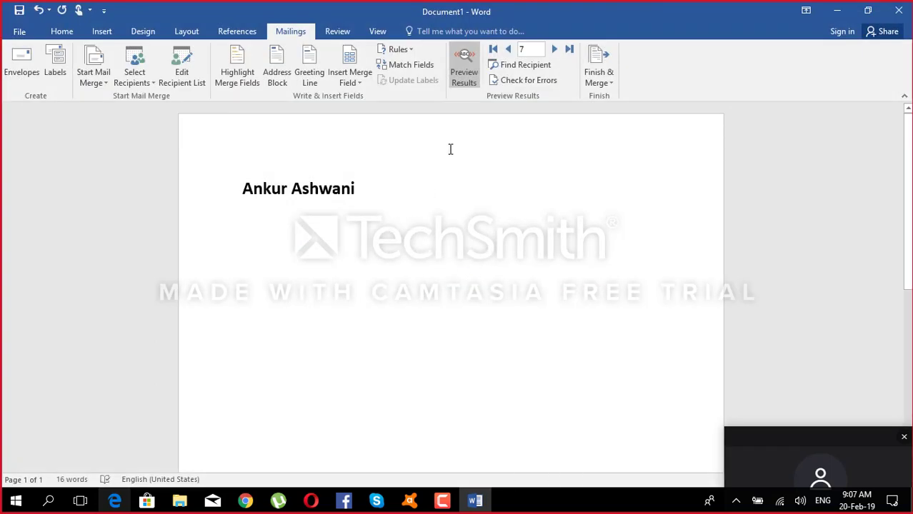
left_click(463, 84)
left_click(461, 73)
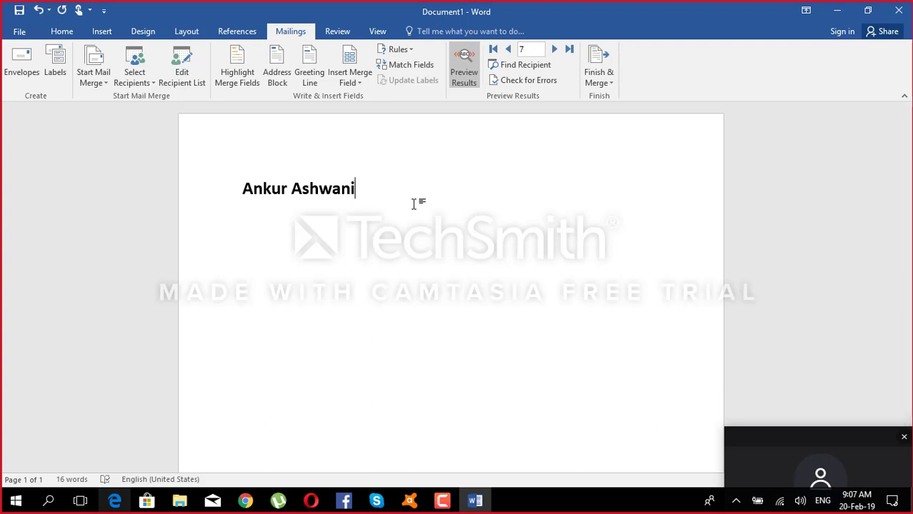
left_click(397, 49)
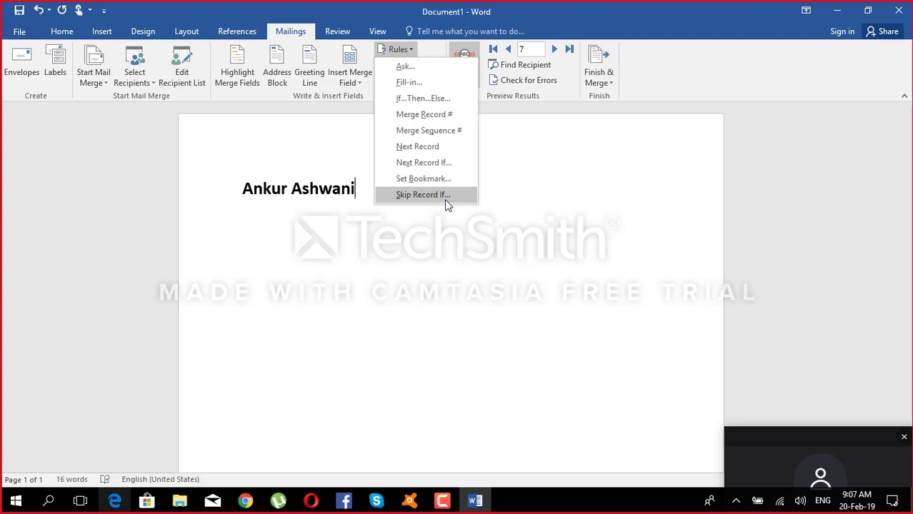
left_click(614, 85)
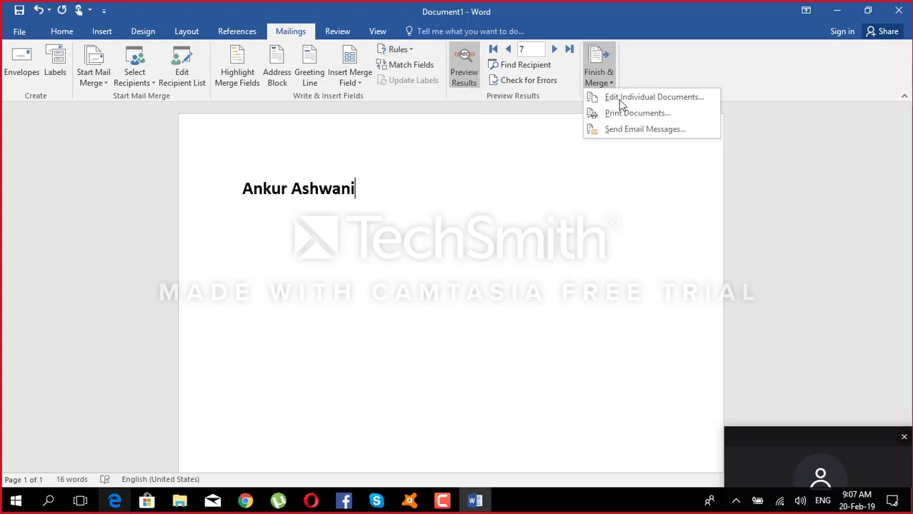
left_click(414, 192)
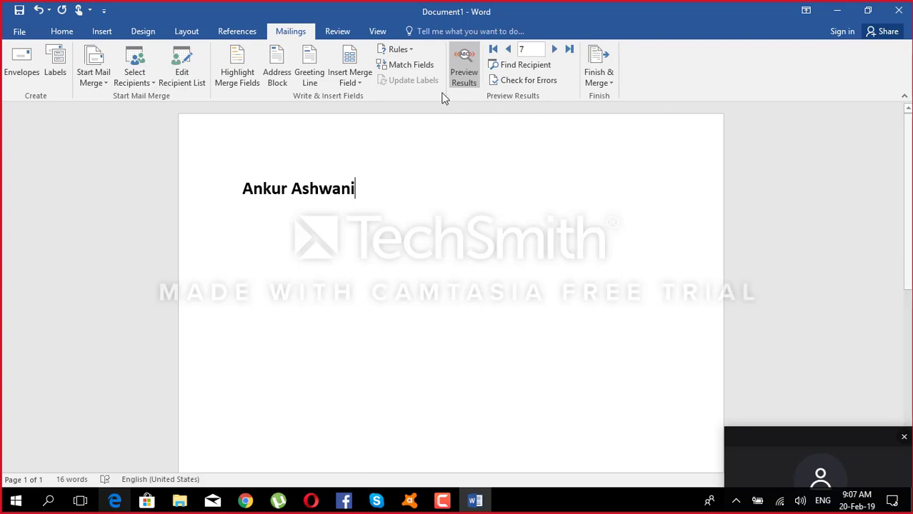
left_click(411, 52)
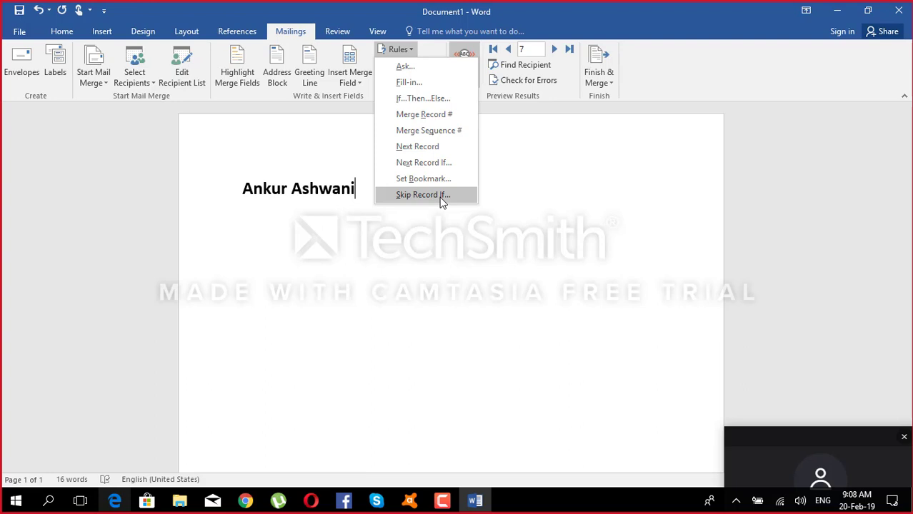
left_click(455, 289)
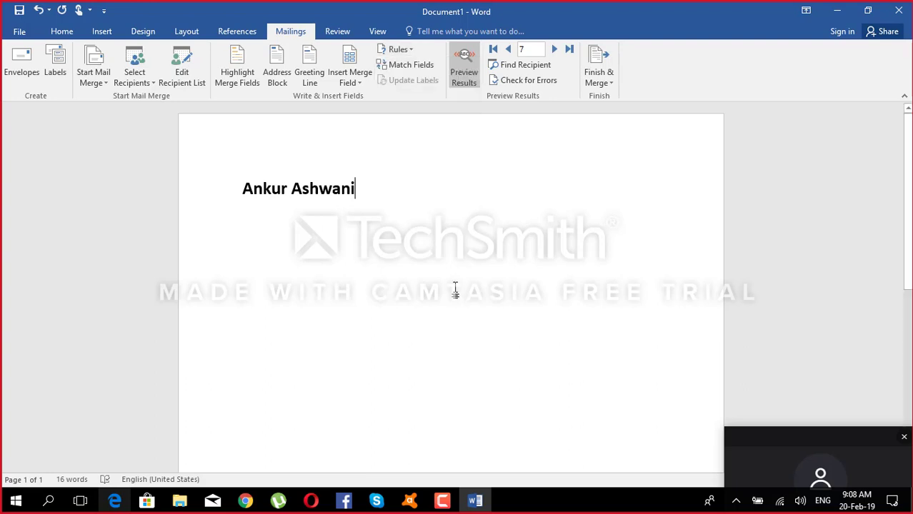
- Turn the preview off and delete the Skip Record If, Name1 and Name2 fields from the document
left_click(465, 73)
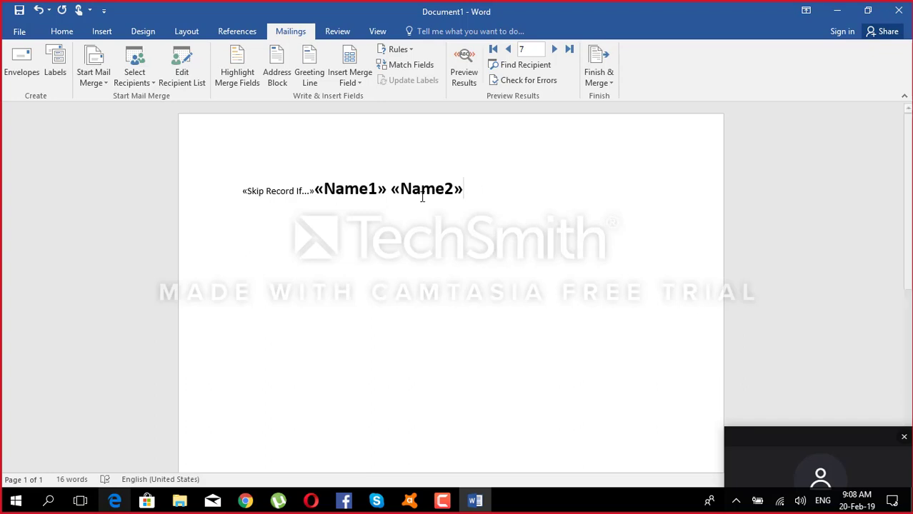
left_click_drag(422, 198, 212, 189)
key("Delete")
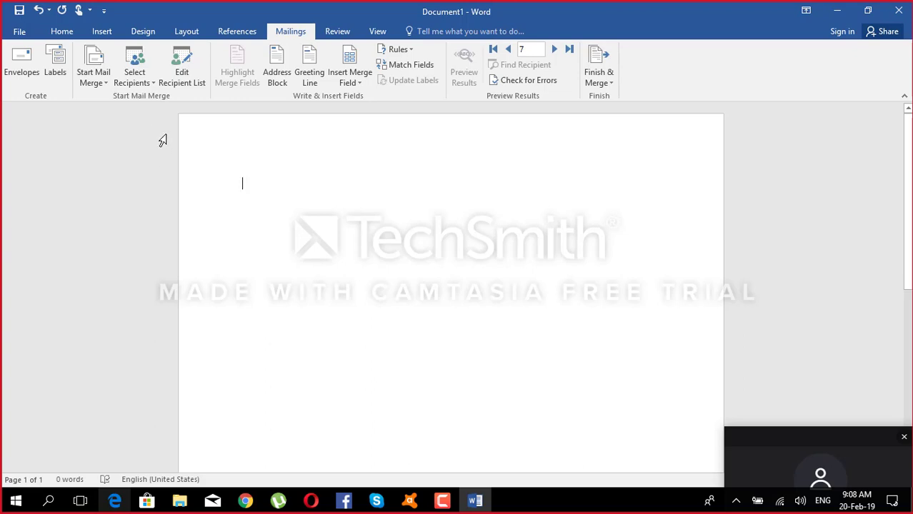
- Start a Labels mail merge using page printers with the default tray, and choose Avery US Letter as the label vendor
left_click(94, 82)
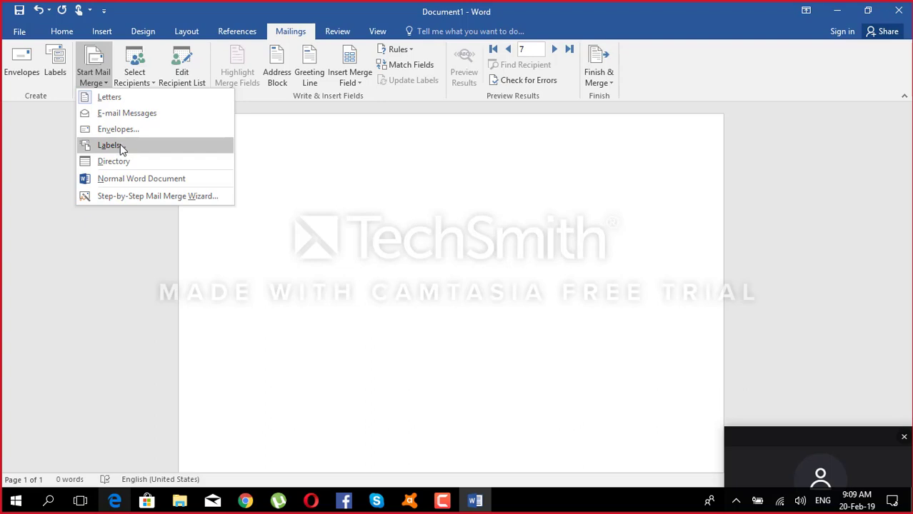
left_click(140, 156)
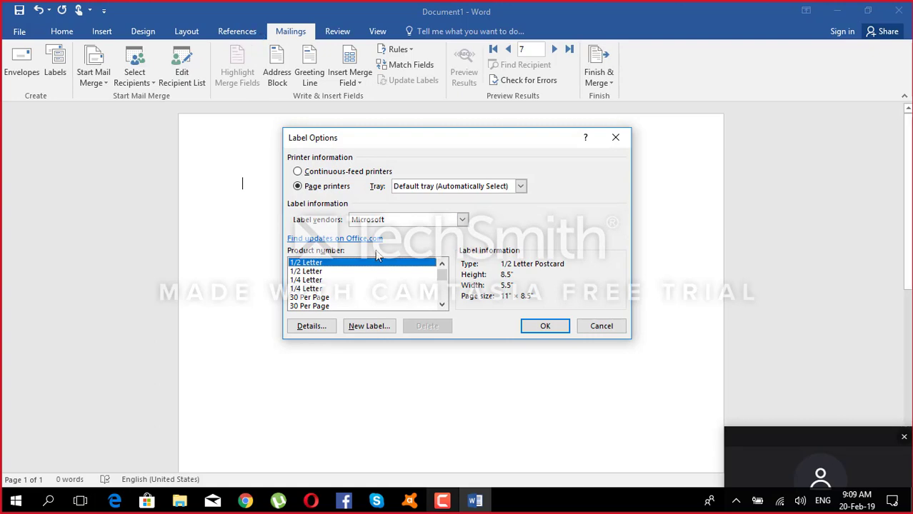
left_click(485, 188)
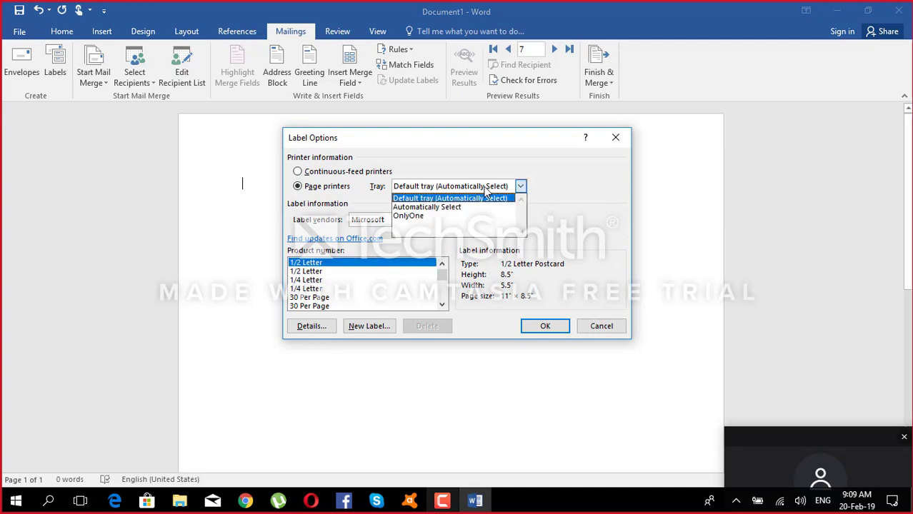
left_click(486, 198)
left_click(403, 221)
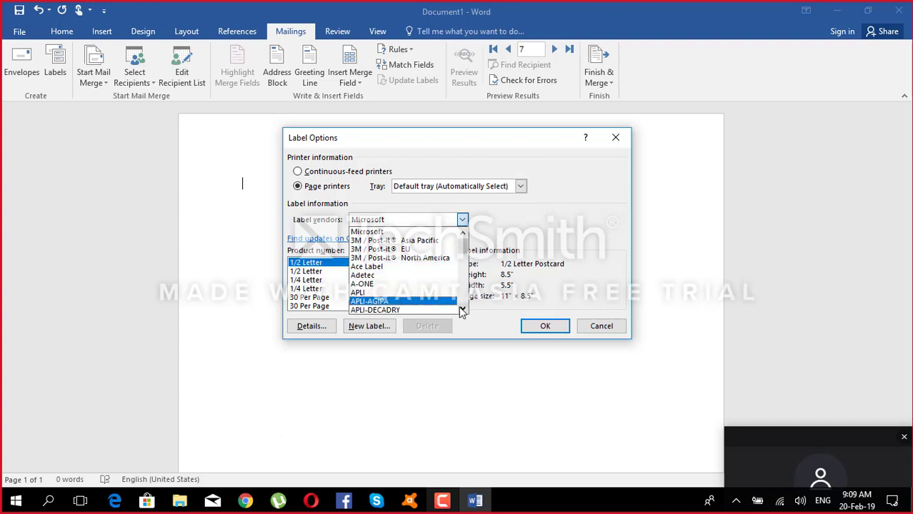
left_click(463, 309)
left_click(463, 310)
left_click(462, 310)
left_click(463, 309)
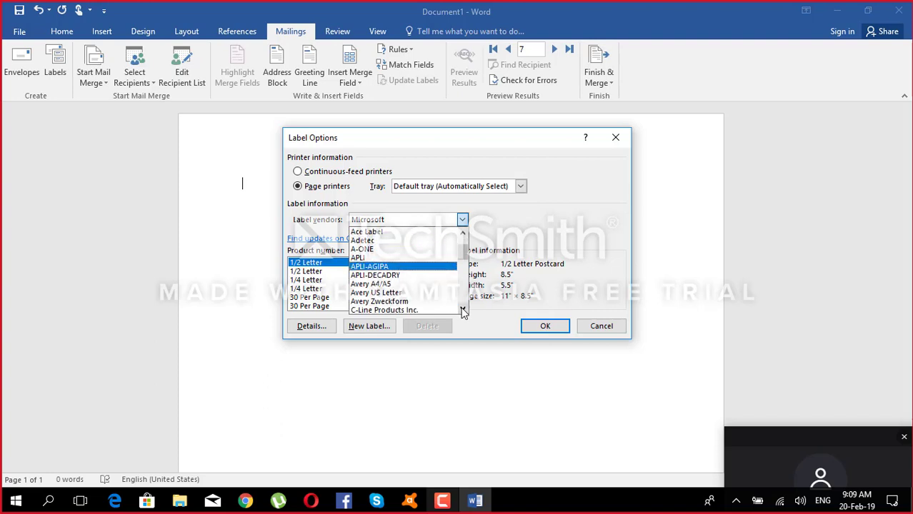
left_click(421, 294)
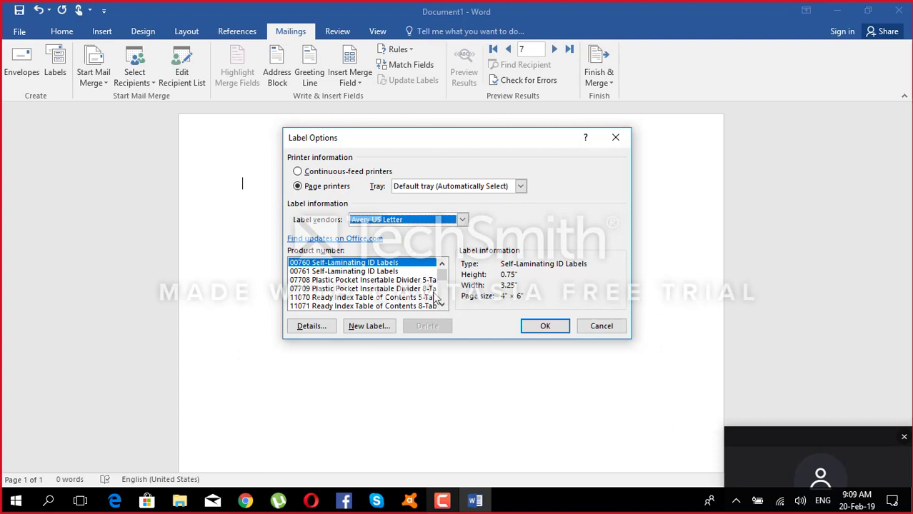
- Choose product number 5160 Easy Peel Address Labels and create the label layout
scroll(440, 300, "down", 5)
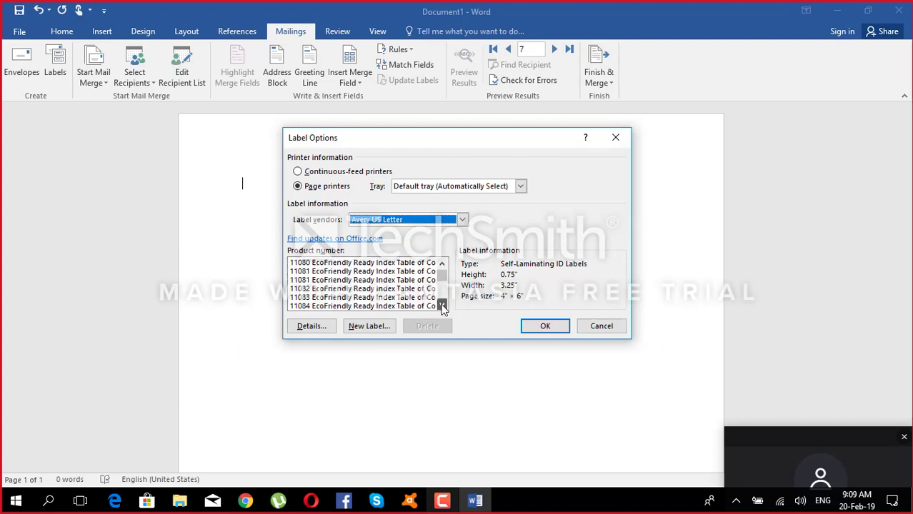
left_click_drag(441, 273, 442, 283)
left_click(308, 265)
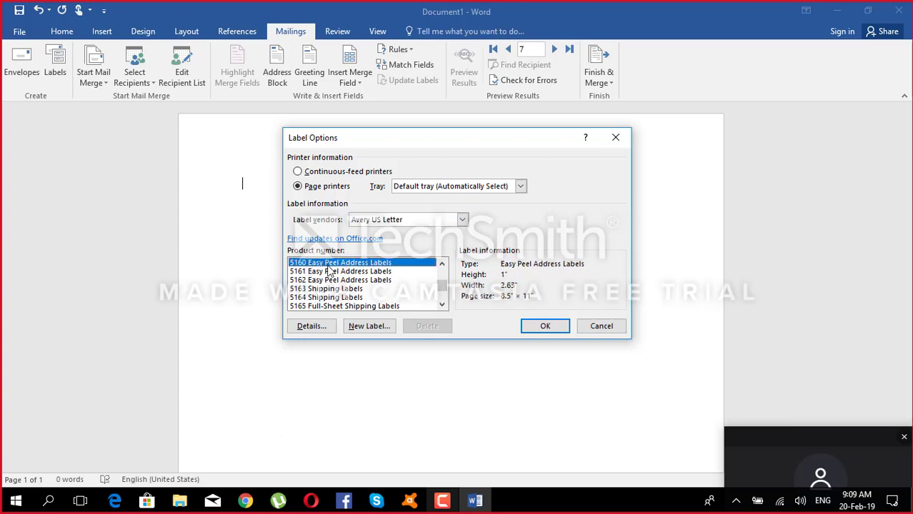
left_click(439, 264)
left_click(439, 264)
left_click(440, 264)
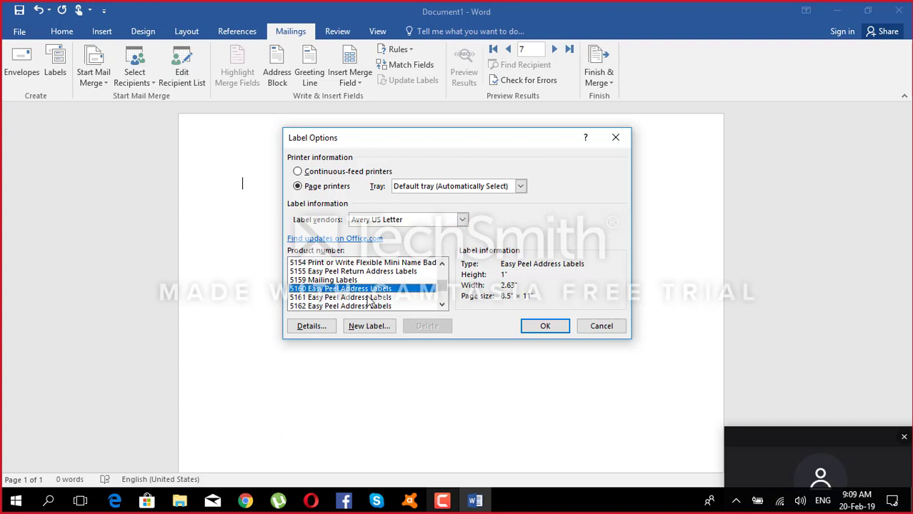
left_click(544, 327)
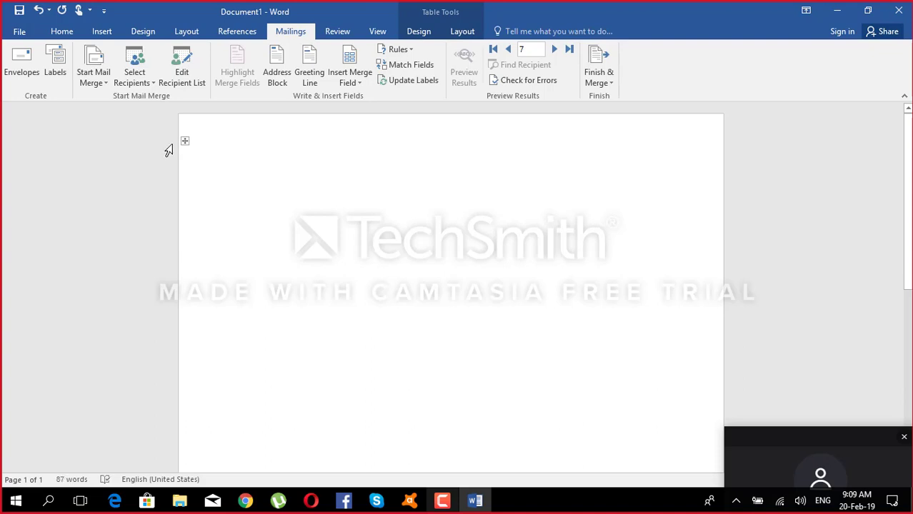
- Apply visible grid borders to the entire label table
left_click(184, 141)
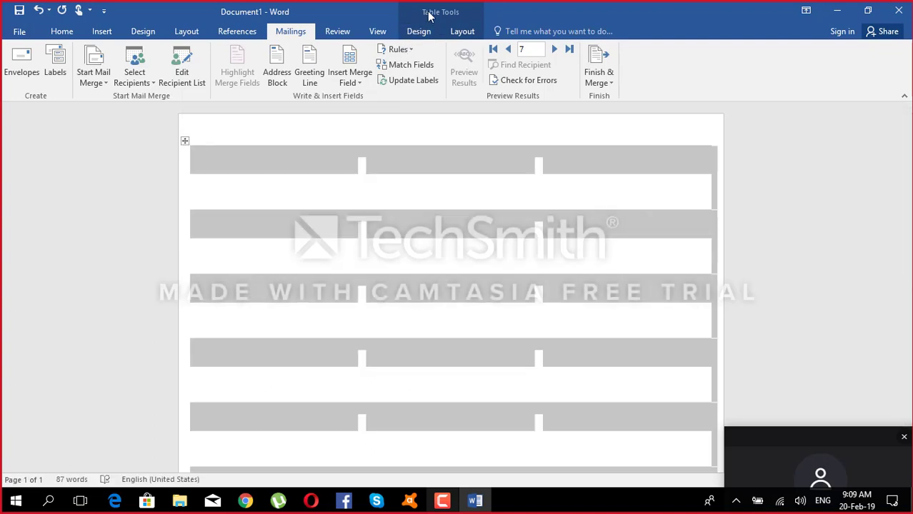
left_click(443, 12)
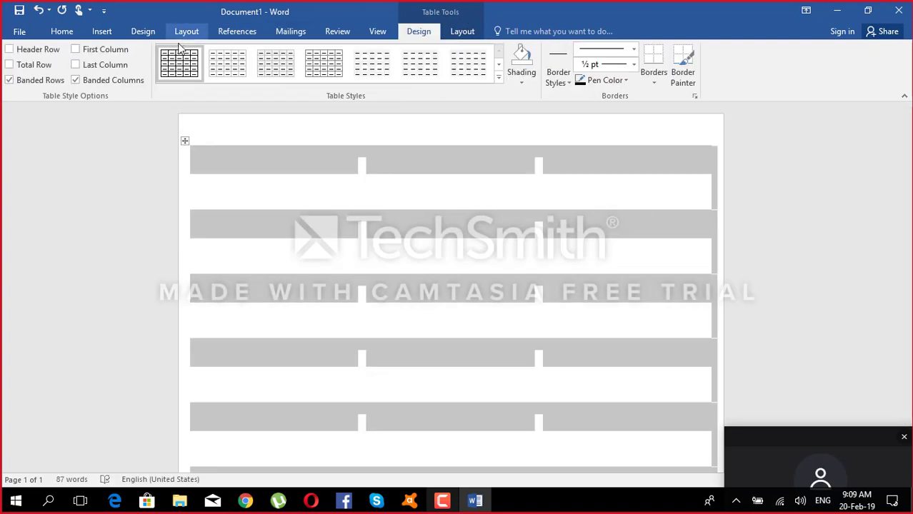
left_click(175, 66)
left_click(396, 177)
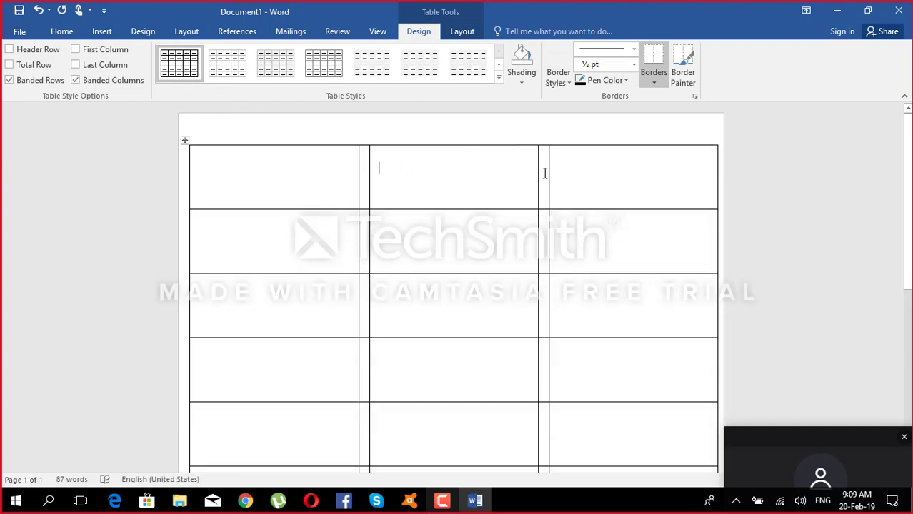
- Delete the third label column together with the narrow spacer column beside it
left_click_drag(544, 173, 640, 432)
right_click(597, 380)
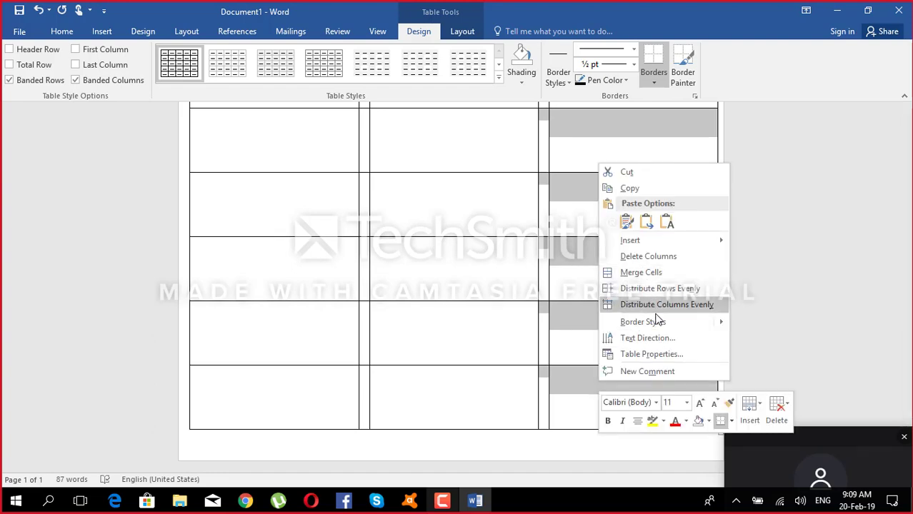
left_click(647, 255)
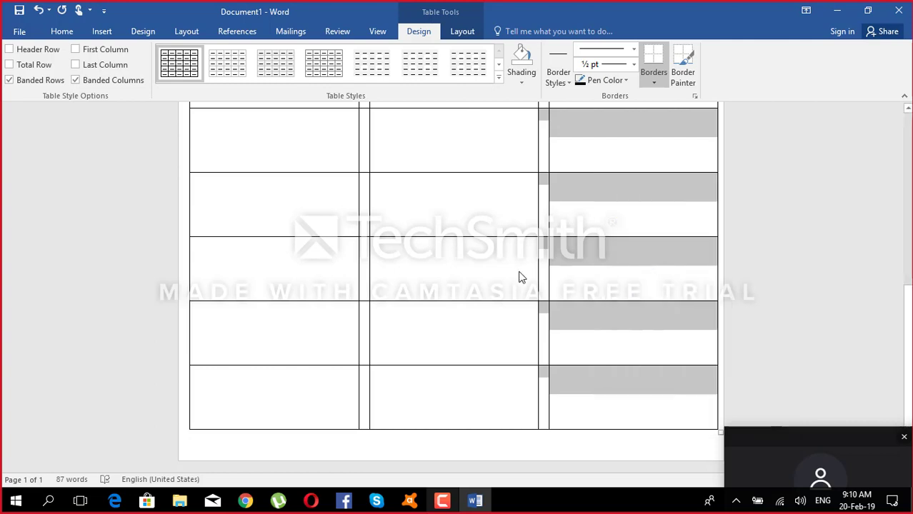
- Delete the lower label rows as entire rows, keeping the first four rows of the table
left_click_drag(407, 395, 265, 192)
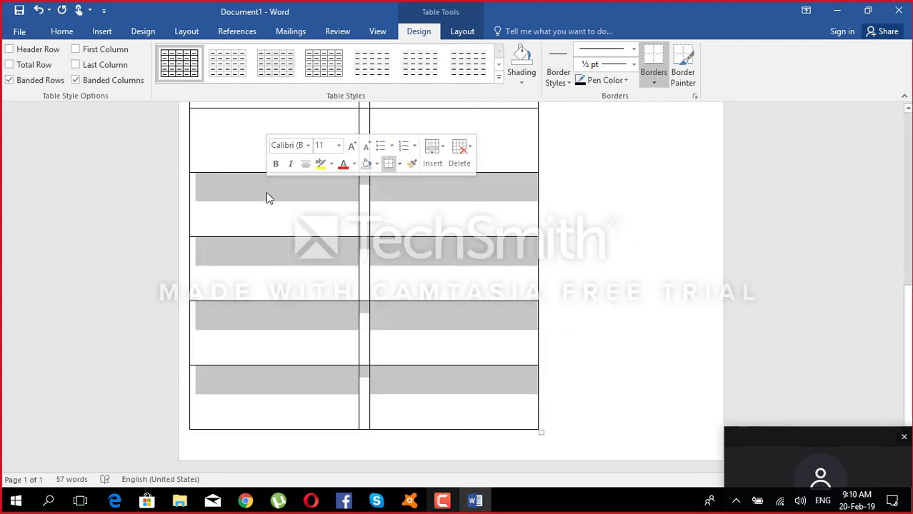
left_click_drag(437, 392, 228, 373)
right_click(226, 372)
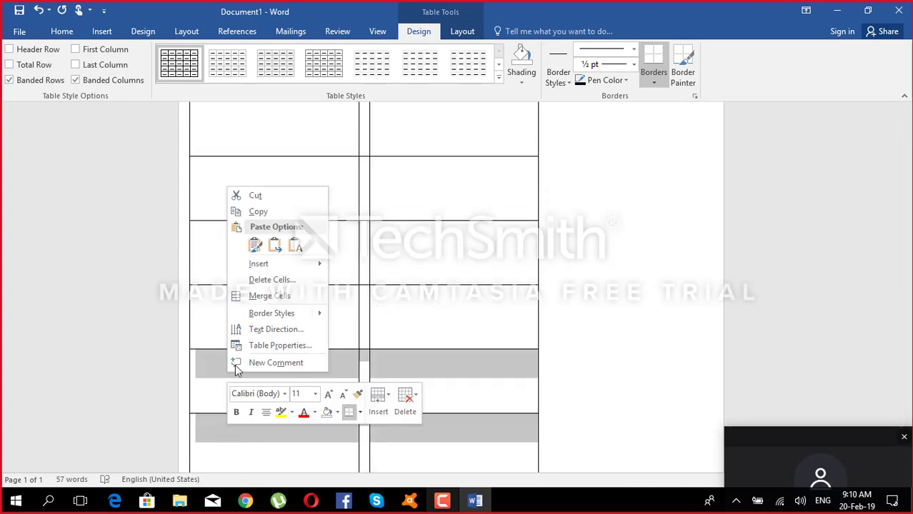
left_click(272, 280)
left_click(444, 239)
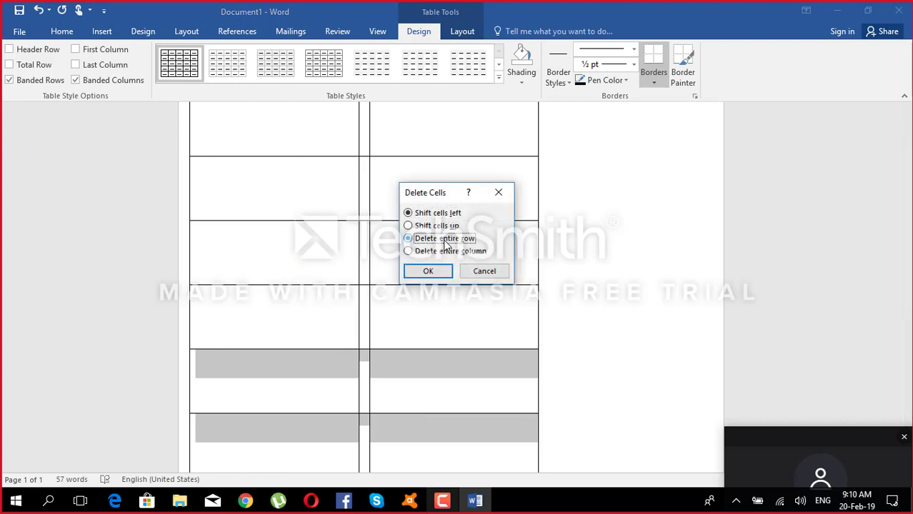
left_click(431, 272)
scroll(429, 308, "up", 2)
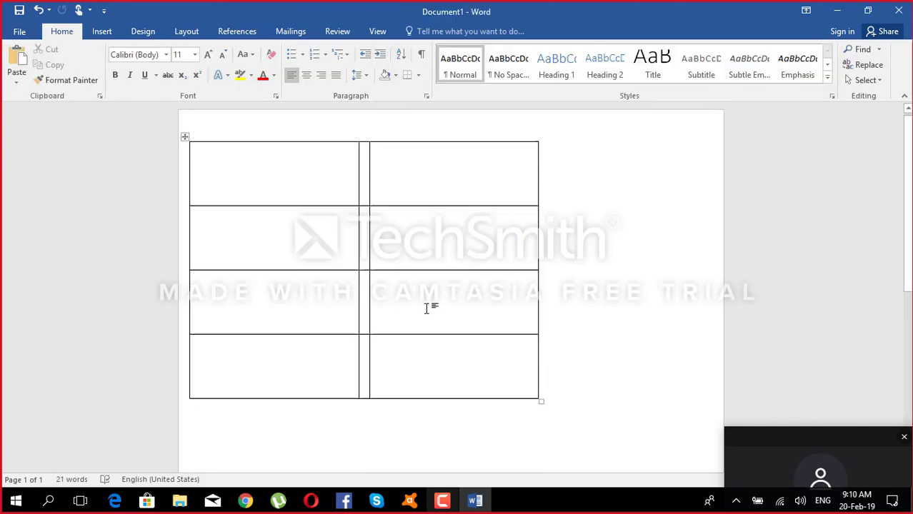
scroll(471, 332, "down", 5)
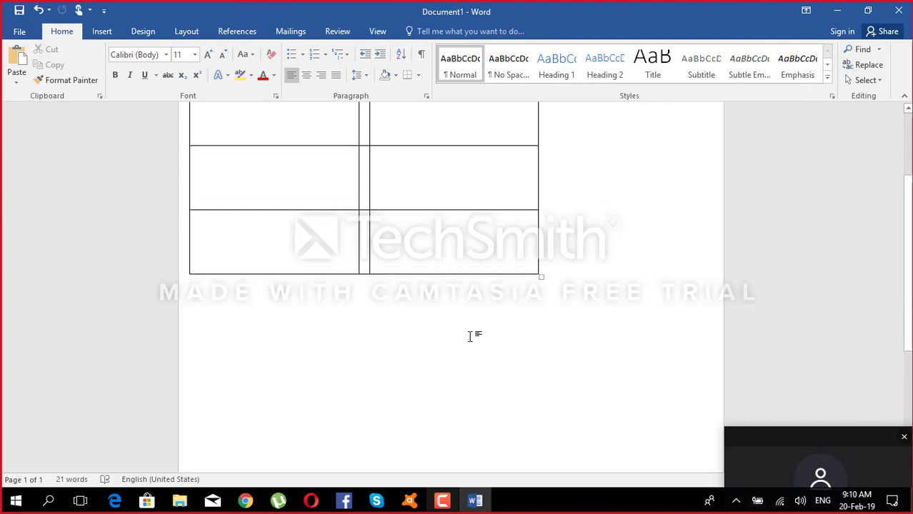
scroll(428, 286, "up", 5)
- Delete the remaining narrow spacer column and enlarge the two-column table to nearly the full page width
left_click(366, 166)
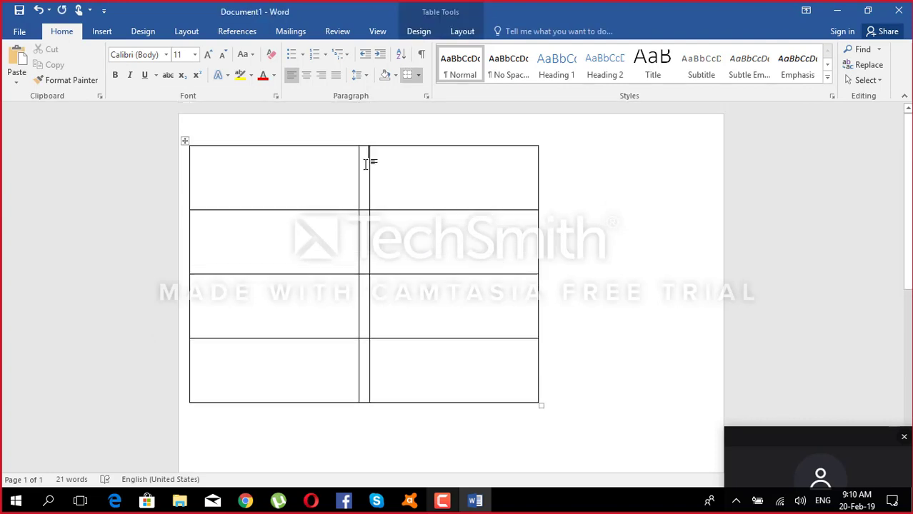
right_click(367, 163)
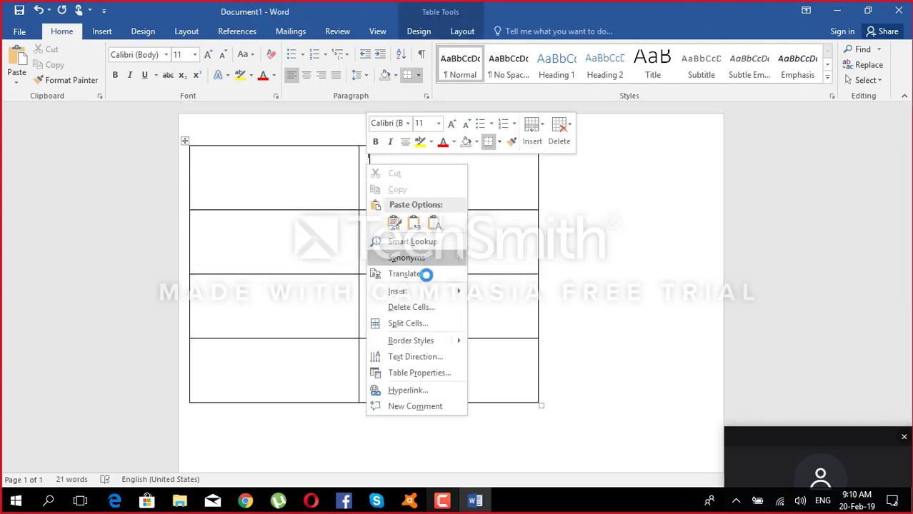
left_click(437, 307)
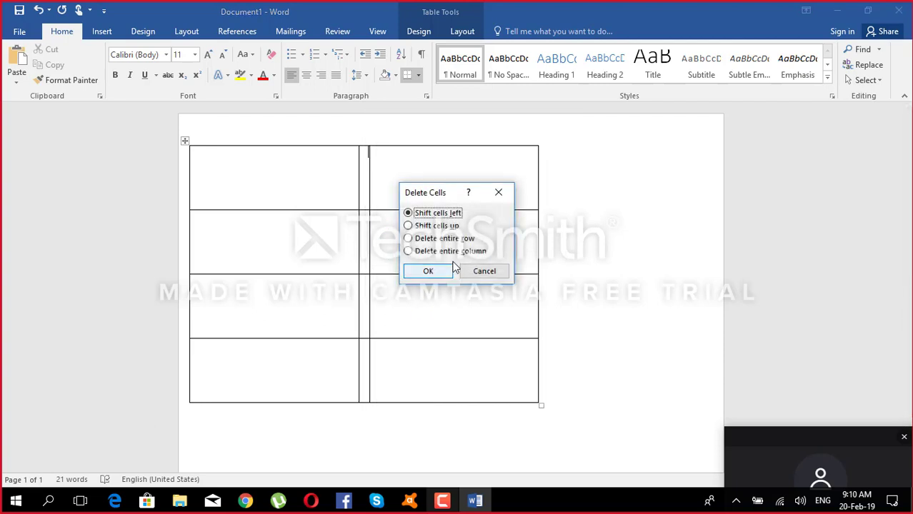
left_click(408, 243)
left_click(424, 270)
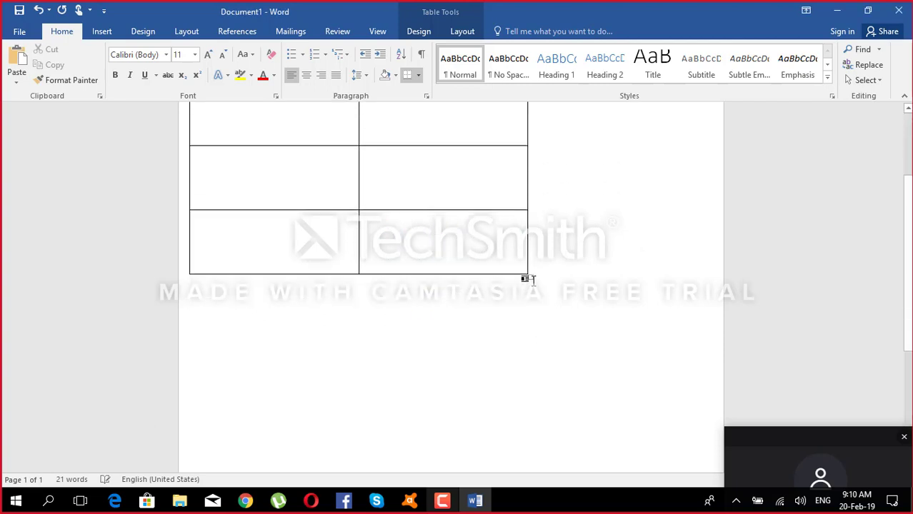
left_click_drag(529, 275, 699, 389)
scroll(489, 337, "up", 3)
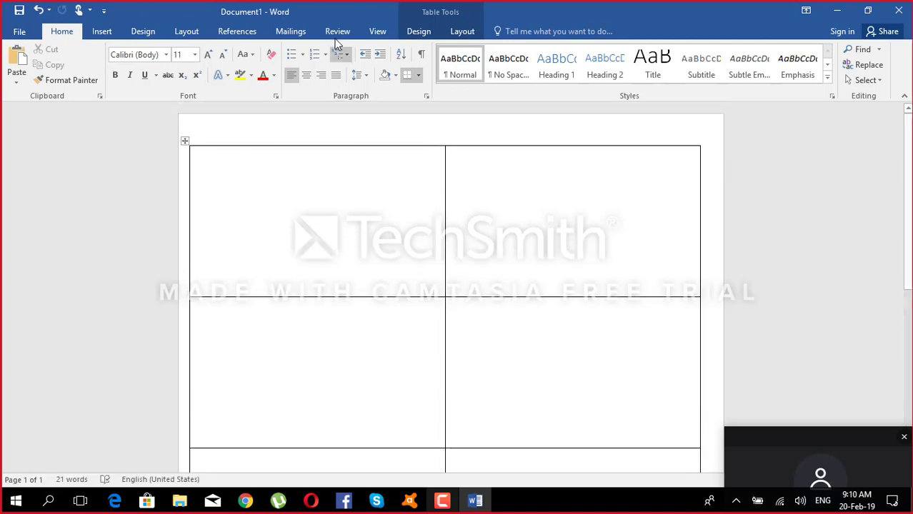
- Insert the RegDate, Location and Name1 merge fields on separate lines in the first label cell
left_click(293, 32)
left_click(352, 83)
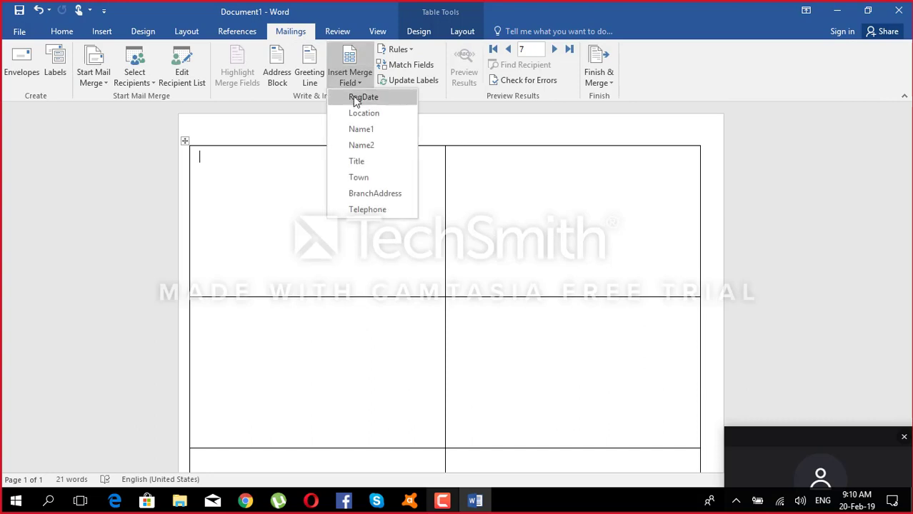
left_click(359, 100)
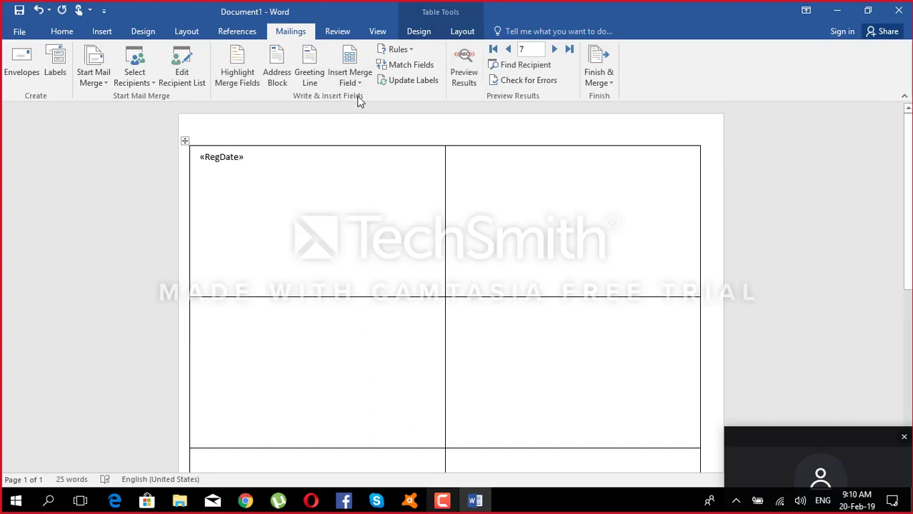
key("Return")
left_click(357, 82)
left_click(359, 116)
key("Return")
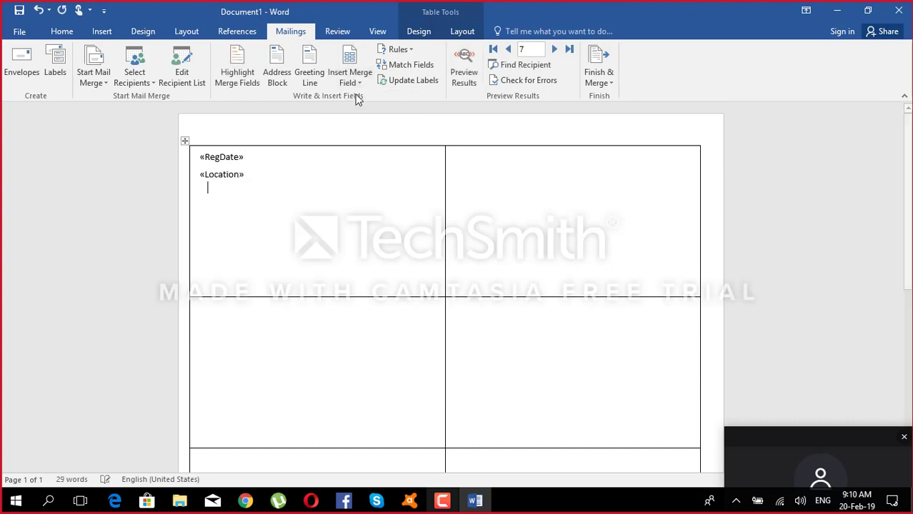
left_click(357, 82)
left_click(361, 119)
key("Return")
- Add the Name2, Title and Town merge fields on separate lines below Name1
left_click(353, 84)
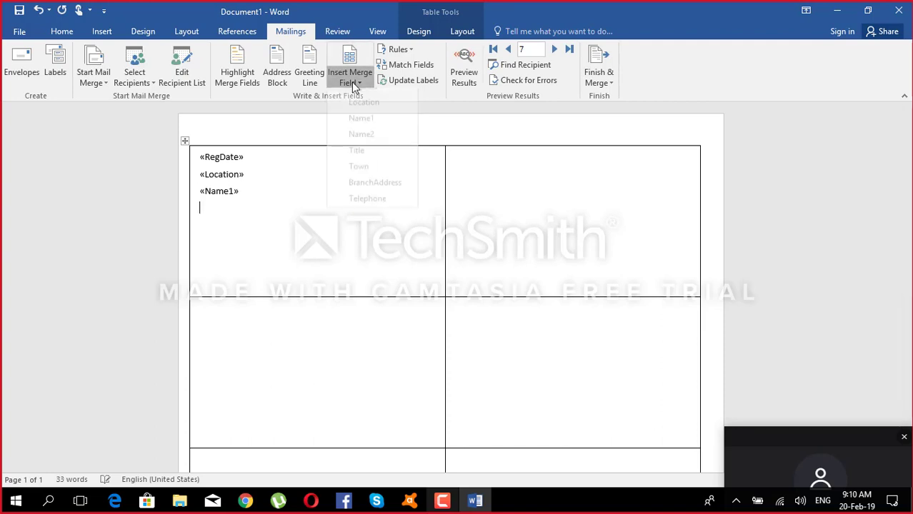
left_click(365, 147)
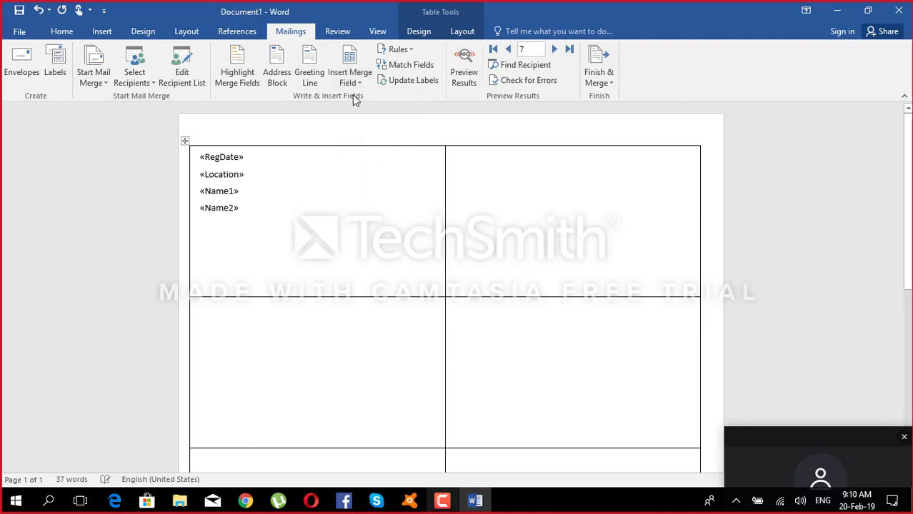
key("Return")
left_click(356, 83)
left_click(361, 160)
key("Return")
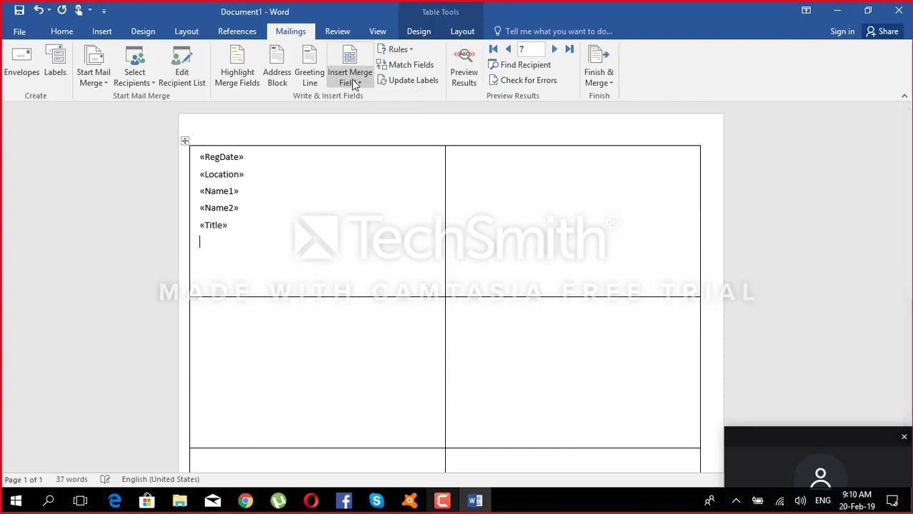
left_click(355, 84)
left_click(363, 177)
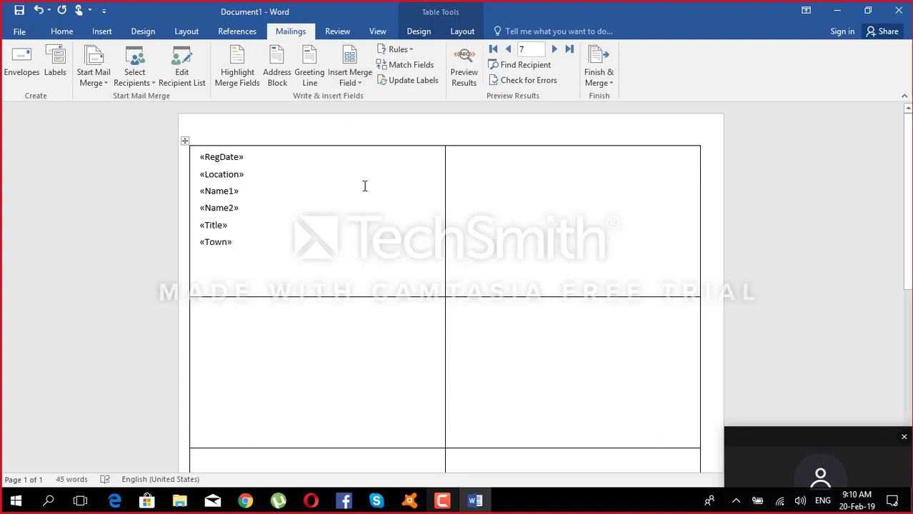
- Insert the BranchAddress merge field after Town, separate the two with a space, and start a new line below
left_click(352, 83)
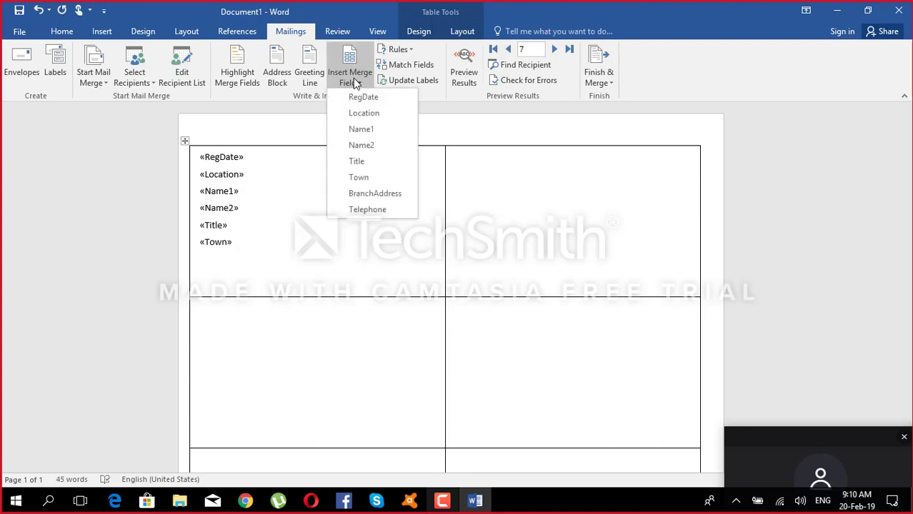
left_click(379, 194)
left_click(241, 245)
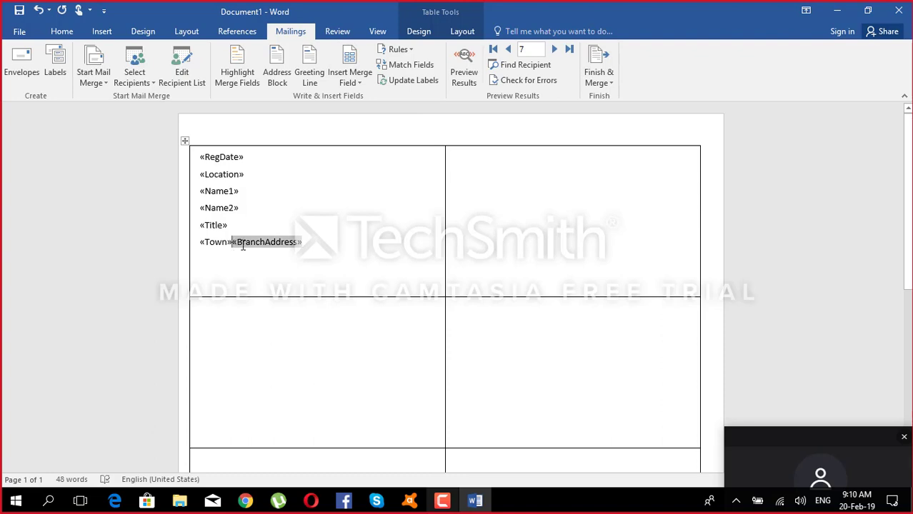
left_click(355, 252)
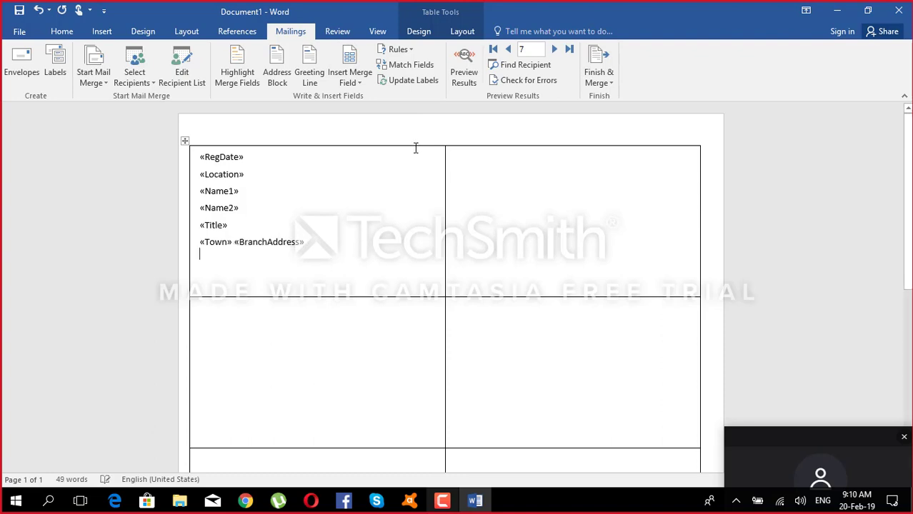
- Propagate the first cell's merge fields to all labels and preview the merged results across the page
left_click(398, 84)
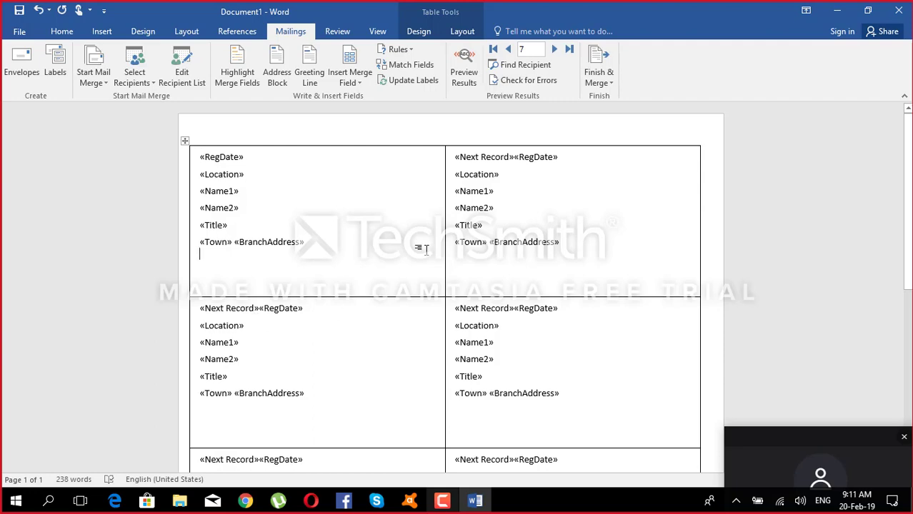
left_click(464, 67)
scroll(570, 285, "down", 5)
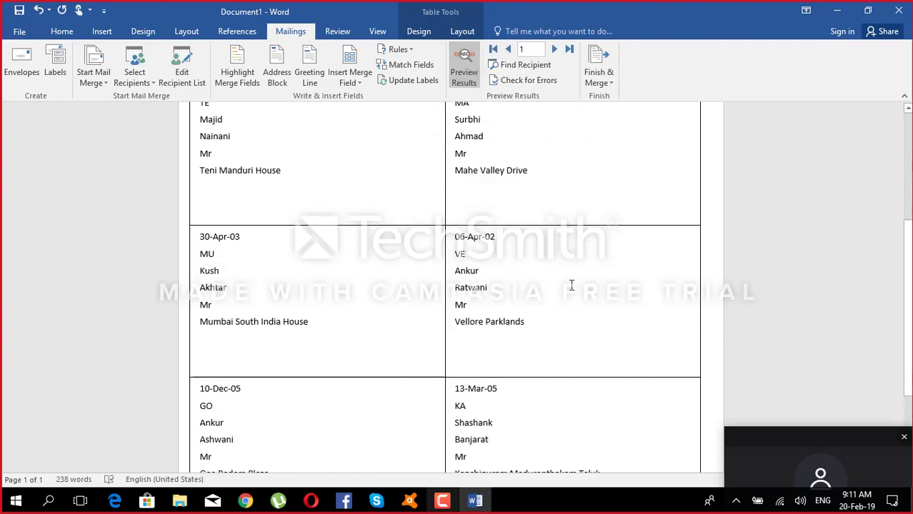
scroll(571, 285, "up", 5)
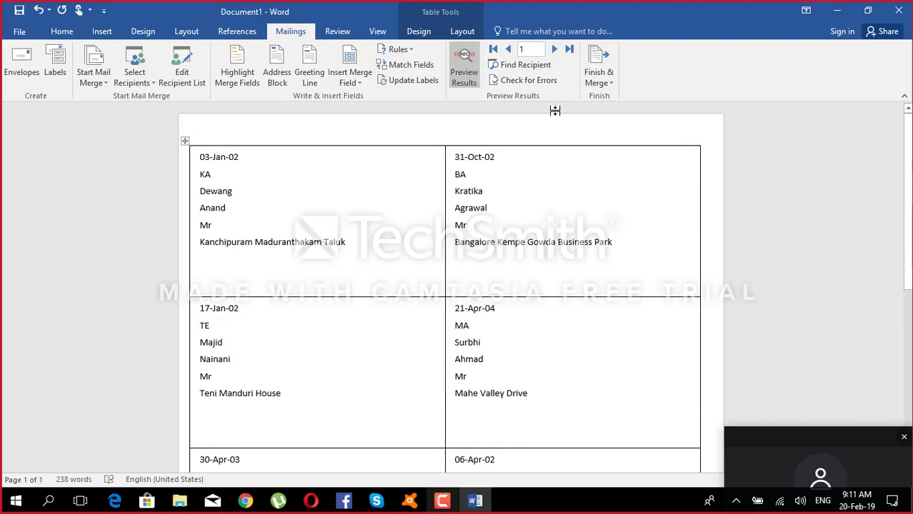
- Step through the previewed recipient records up to record 7 and return to the merge field view
left_click(555, 49)
left_click(555, 49)
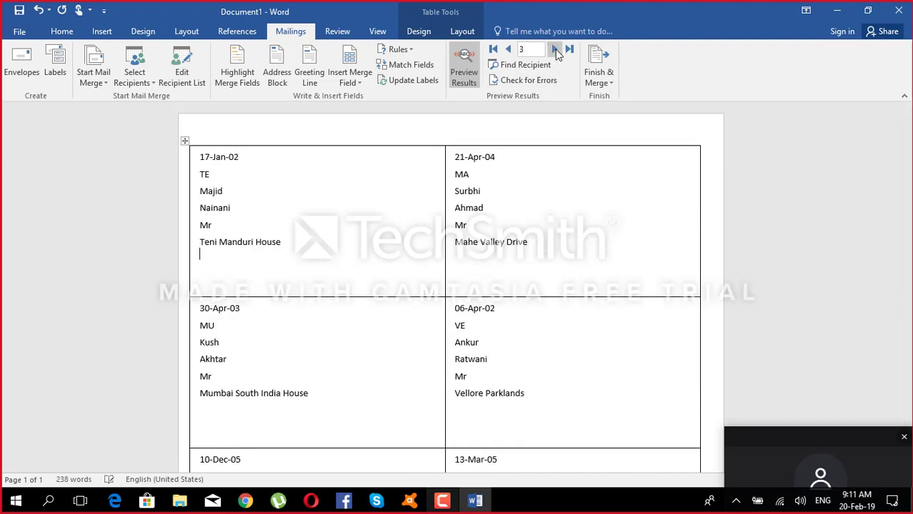
left_click(555, 49)
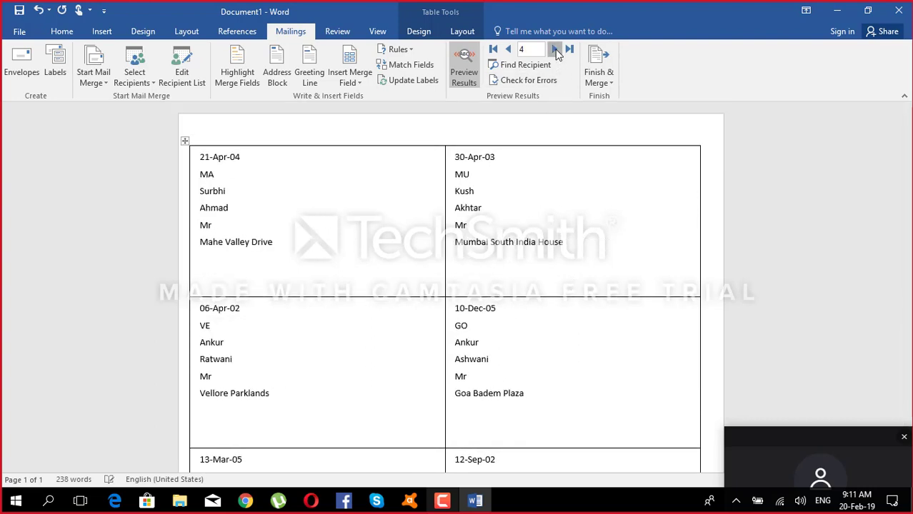
left_click(555, 49)
left_click(555, 50)
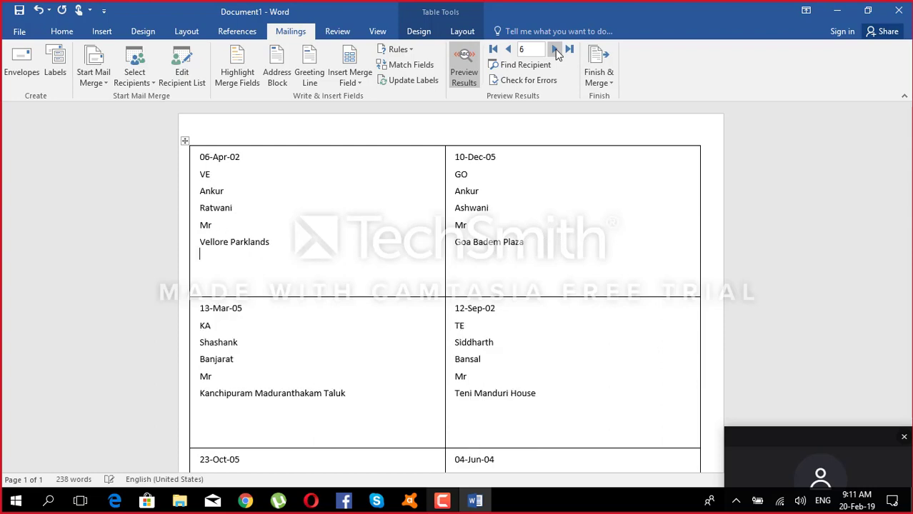
left_click(555, 49)
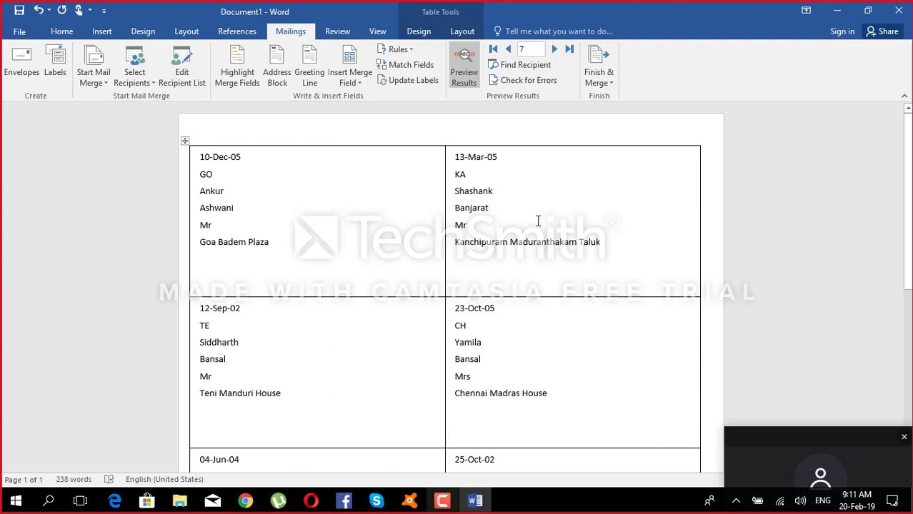
left_click(463, 68)
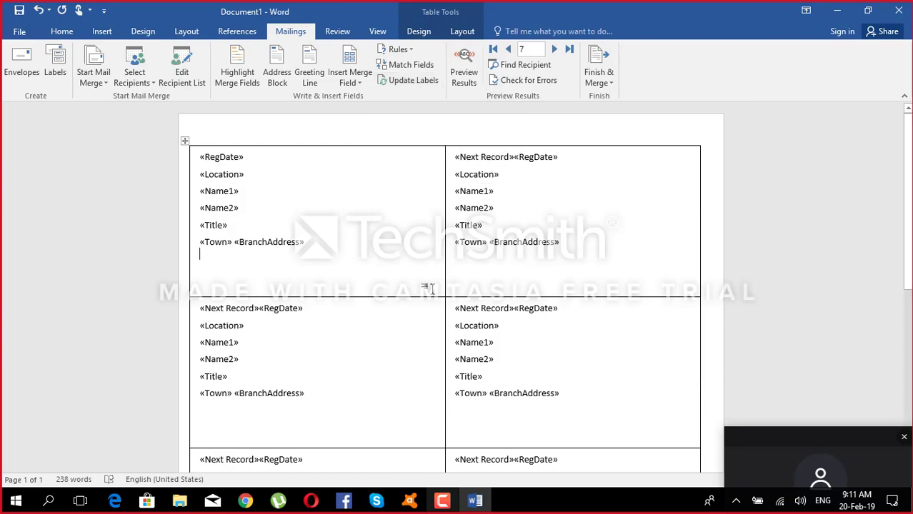
scroll(424, 286, "down", 3)
scroll(445, 339, "up", 3)
left_click_drag(759, 433, 785, 426)
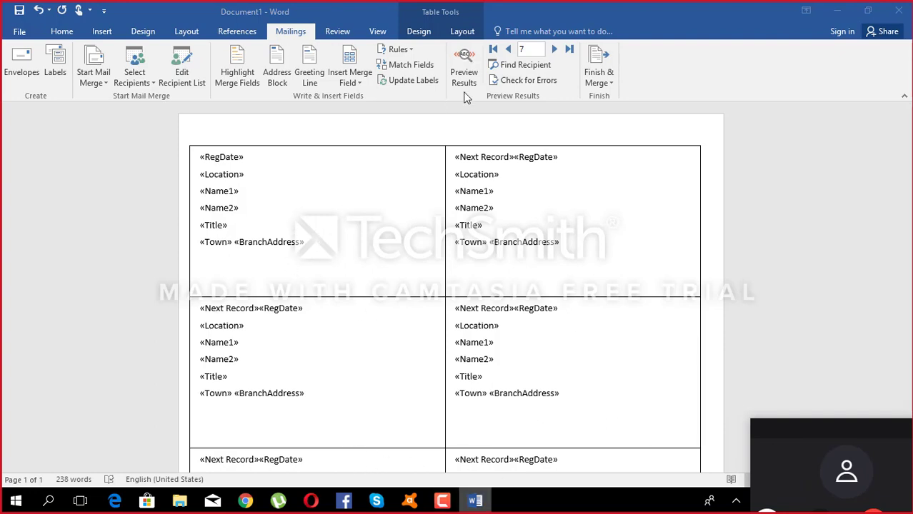
left_click(301, 258)
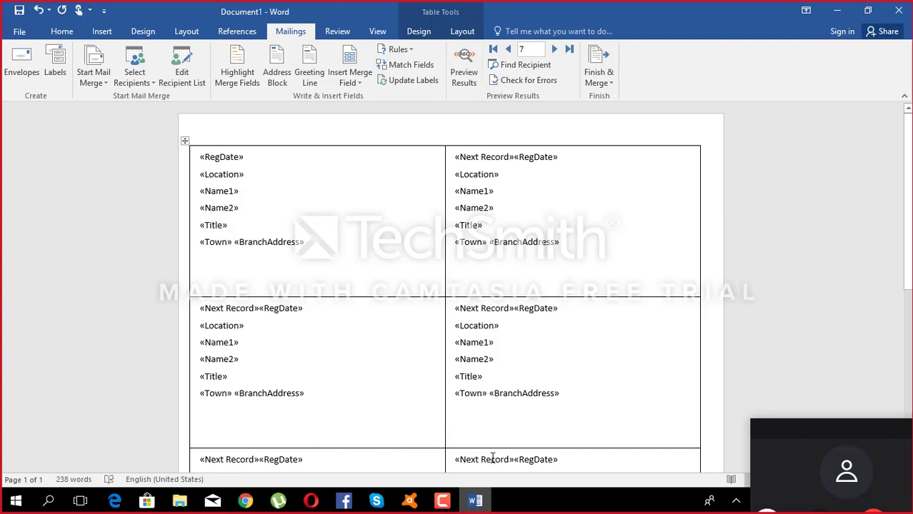
- Save the label document as RegDate.docx in the source files A2 paper 4 folder on the Desktop
left_click(19, 32)
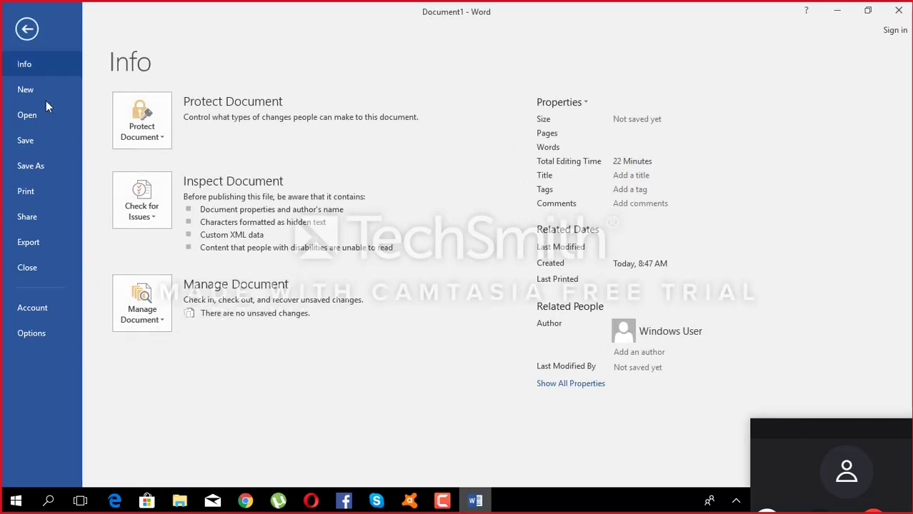
left_click(41, 165)
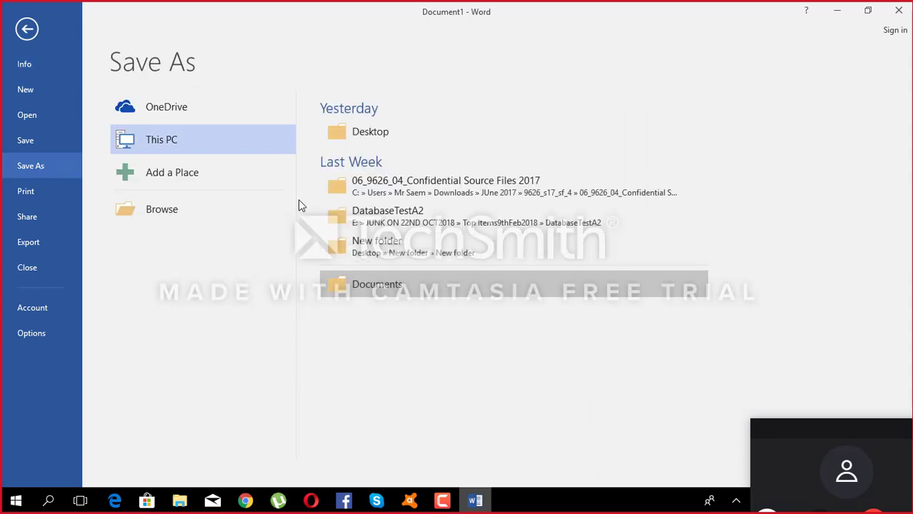
left_click(298, 202)
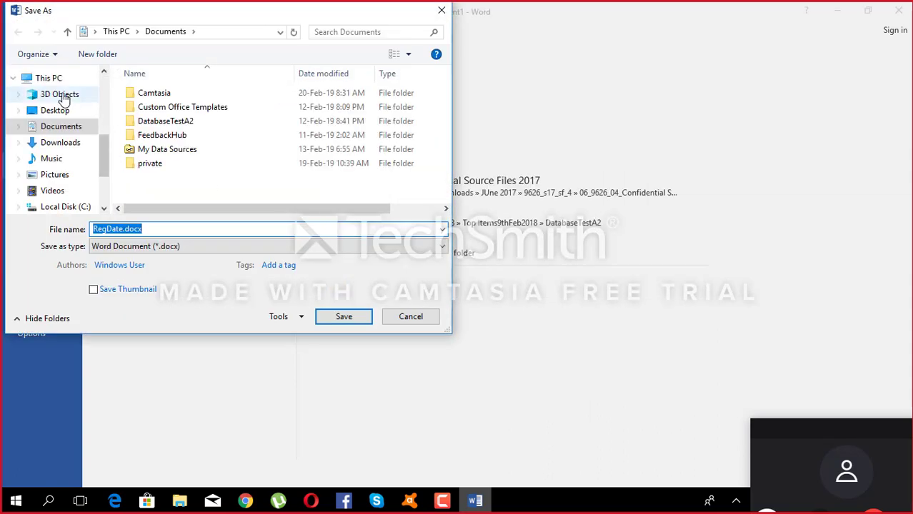
scroll(102, 149, "up", 5)
left_click(55, 99)
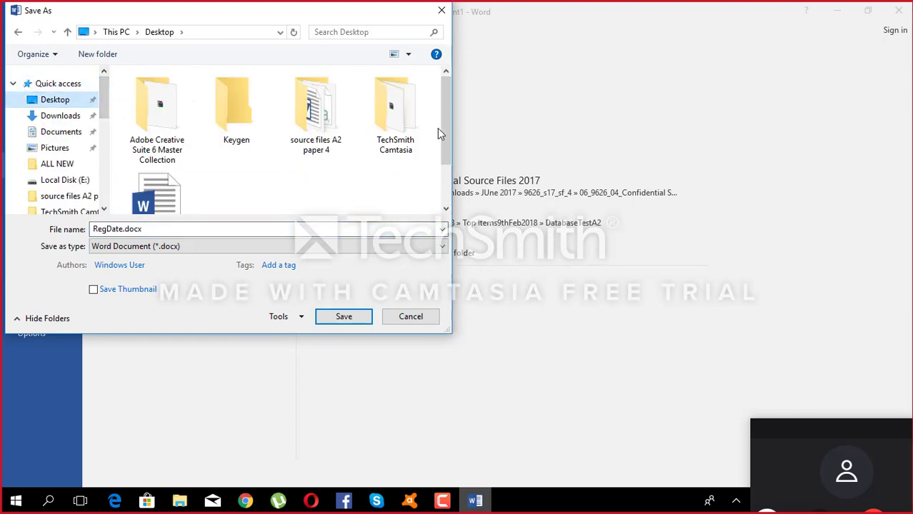
left_click_drag(444, 136, 439, 114)
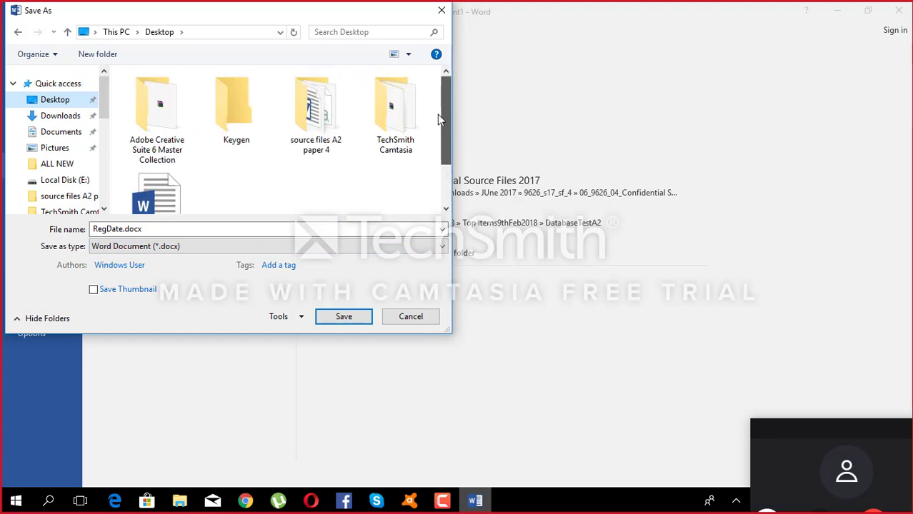
double_click(323, 121)
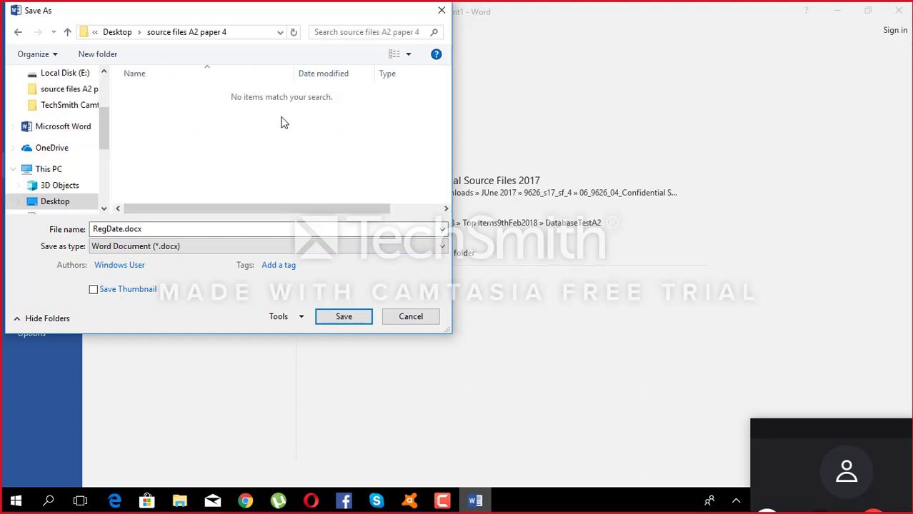
left_click(347, 317)
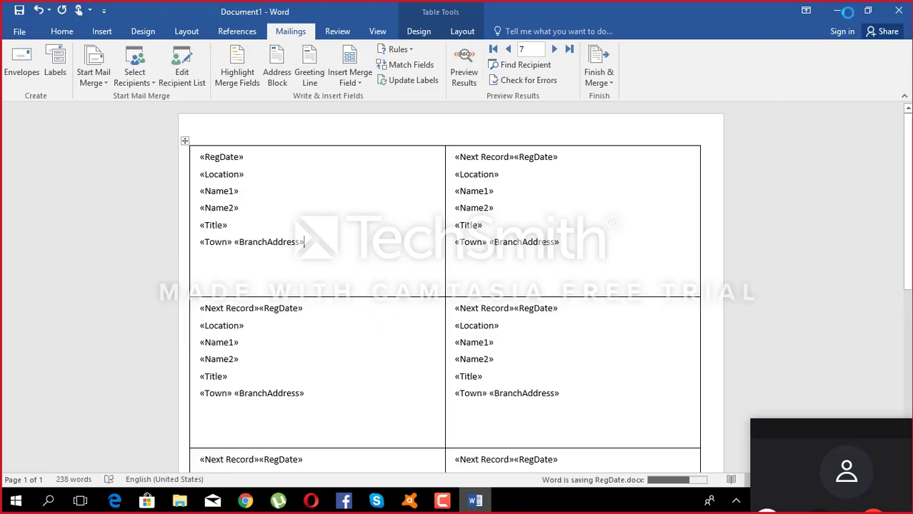
- Switch to the desktop and move the ssd and magnetic images into the source files A2 paper 4 folder
left_click(841, 14)
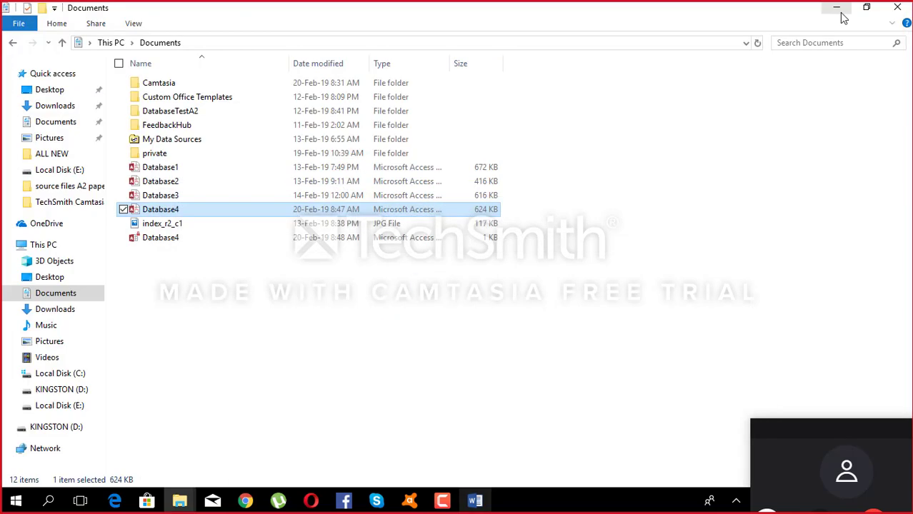
left_click(837, 7)
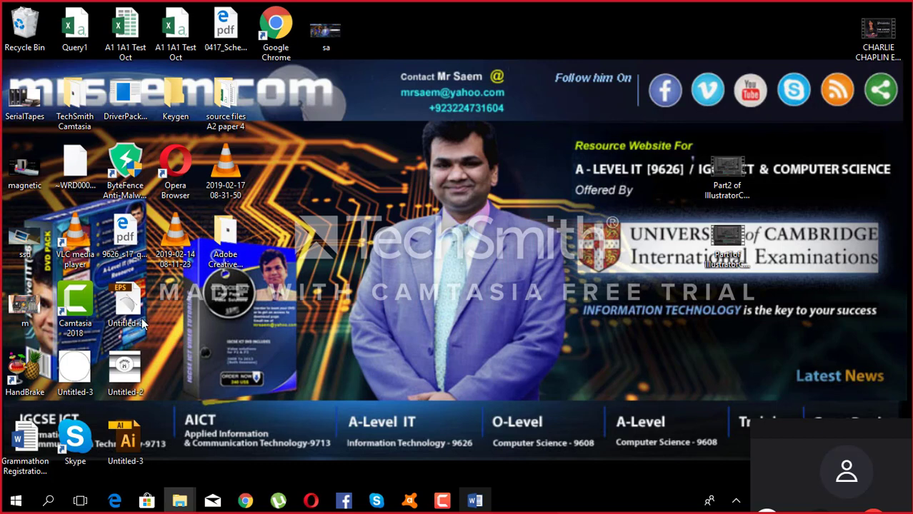
left_click(131, 377)
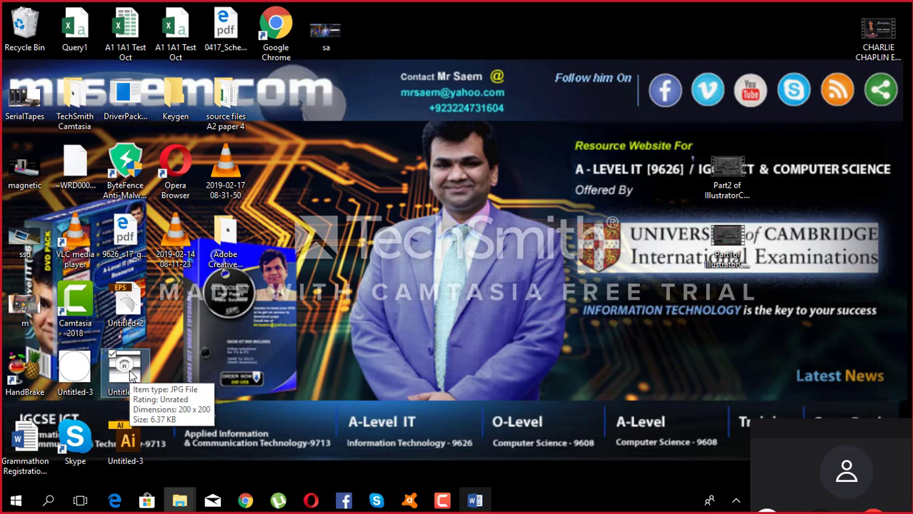
left_click(334, 45)
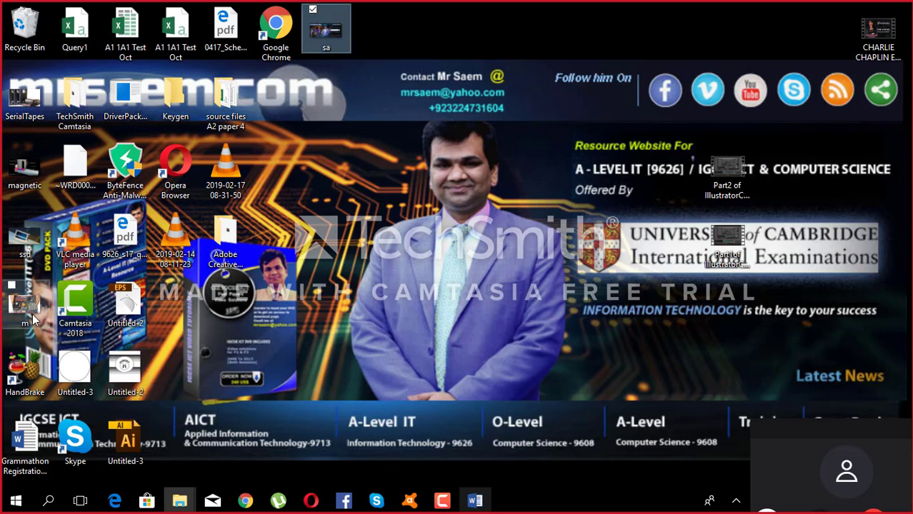
left_click(36, 242)
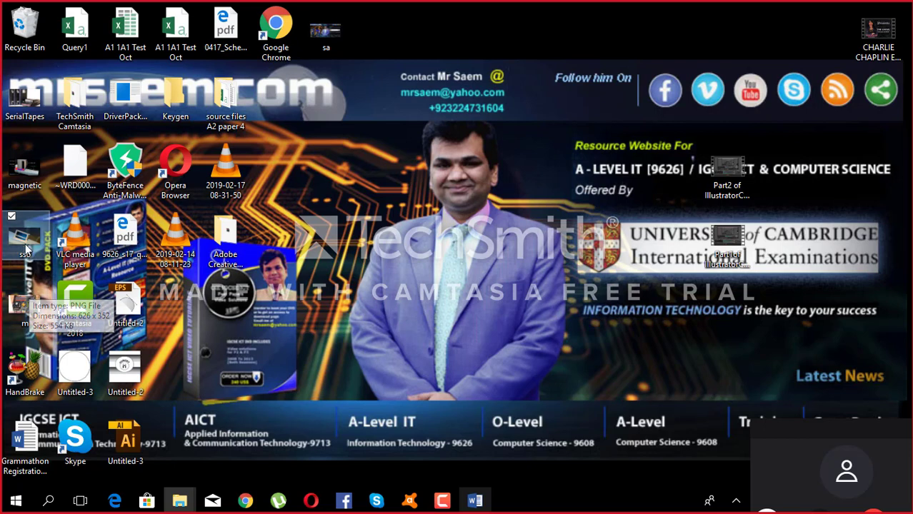
left_click_drag(7, 160, 25, 168)
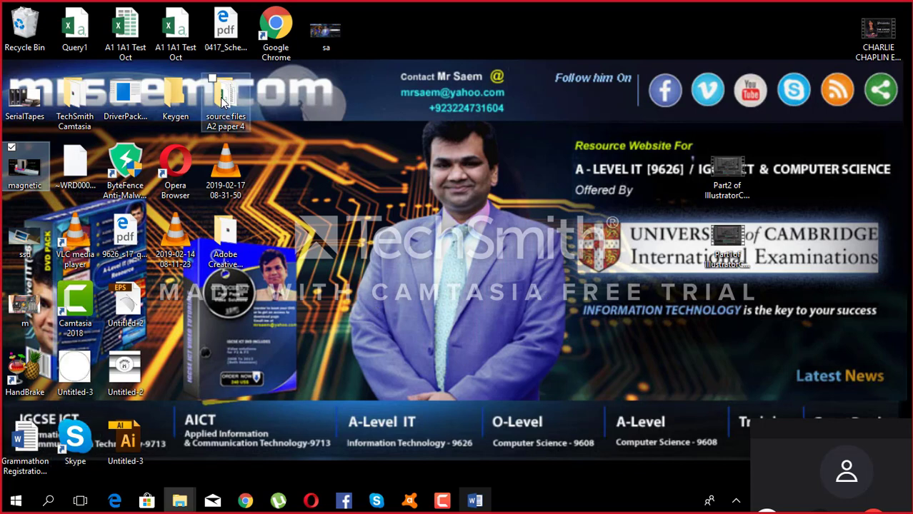
left_click_drag(22, 238, 223, 107)
left_click_drag(26, 169, 223, 107)
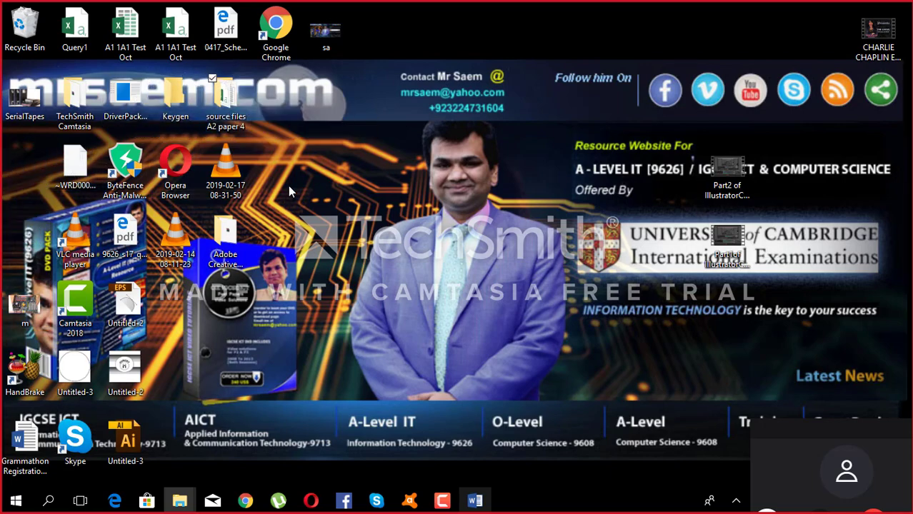
- Open the source files A2 paper 4 folder and show its contents as large icons
double_click(223, 107)
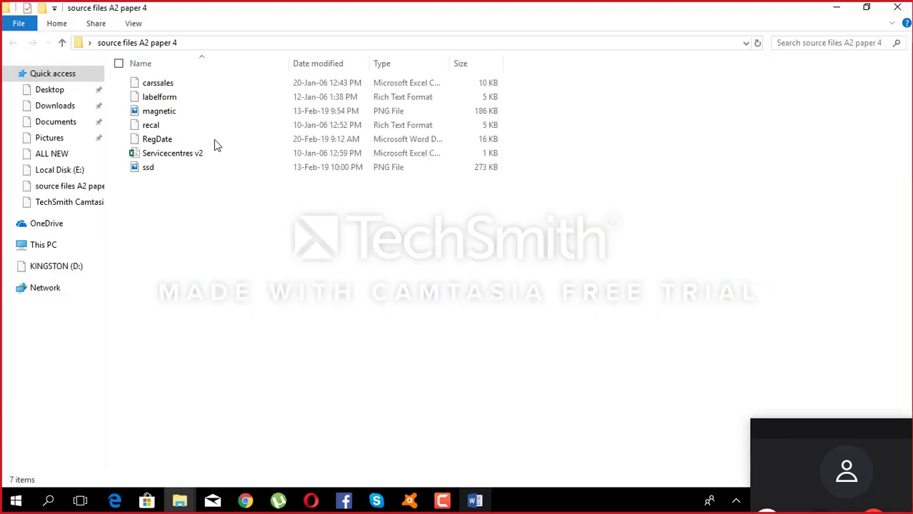
left_click(133, 24)
left_click(218, 43)
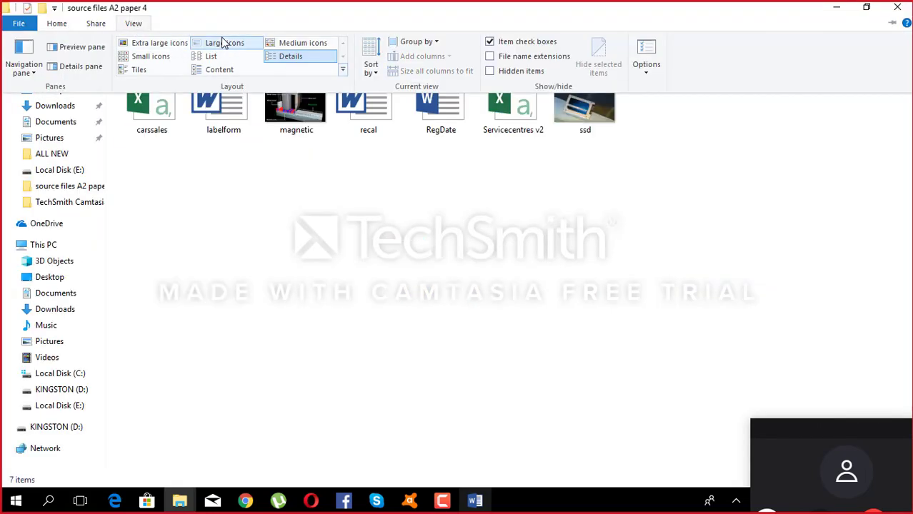
- Check the magnetic and ssd images in the folder and view the magnetic image's file properties
left_click(297, 132)
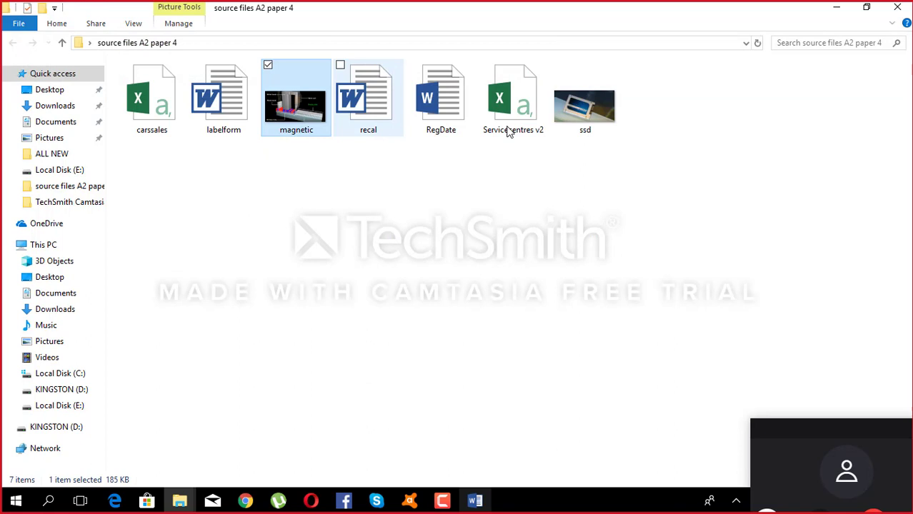
left_click(600, 123)
left_click(309, 118)
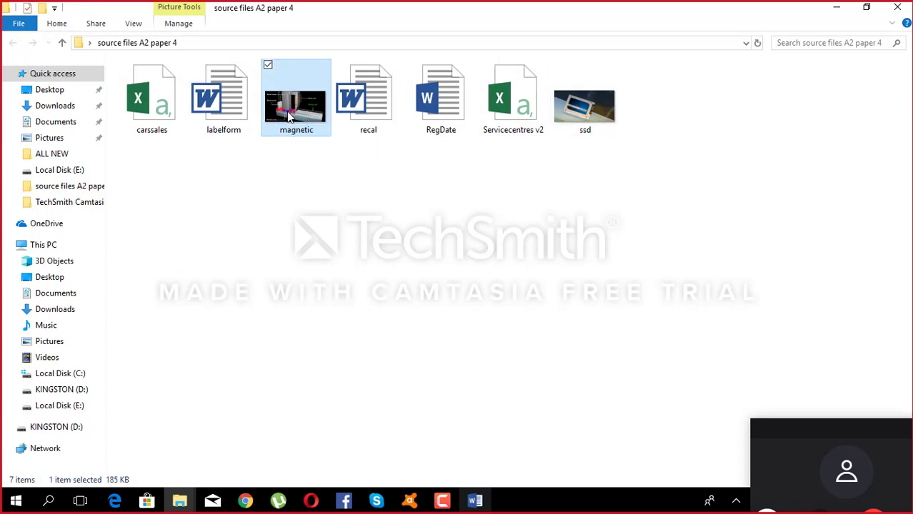
right_click(290, 118)
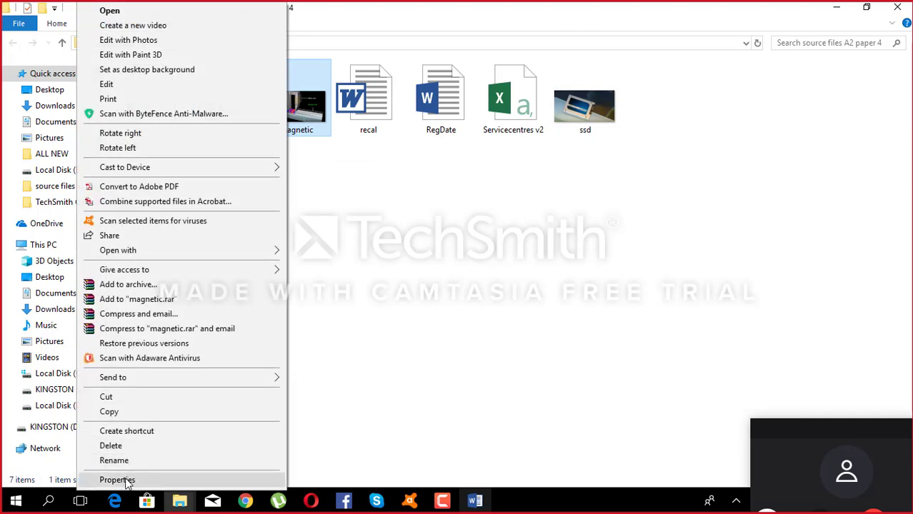
left_click(153, 479)
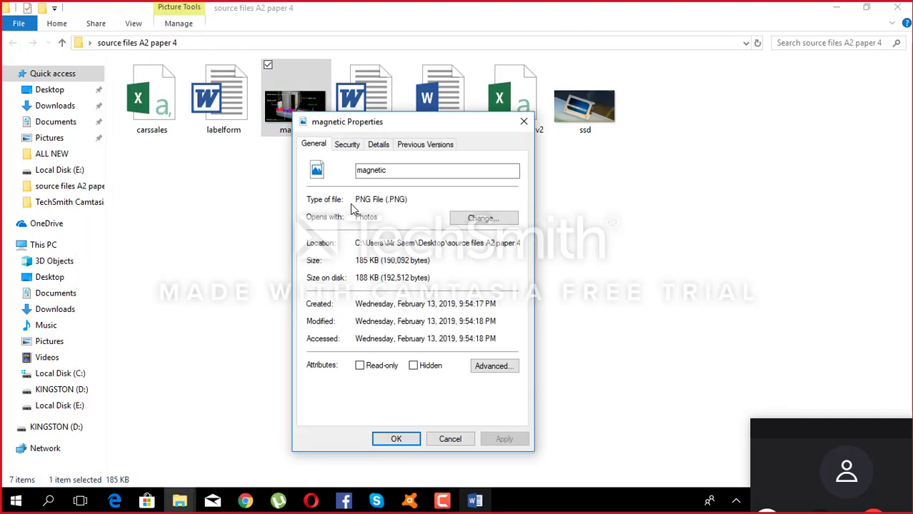
left_click(452, 438)
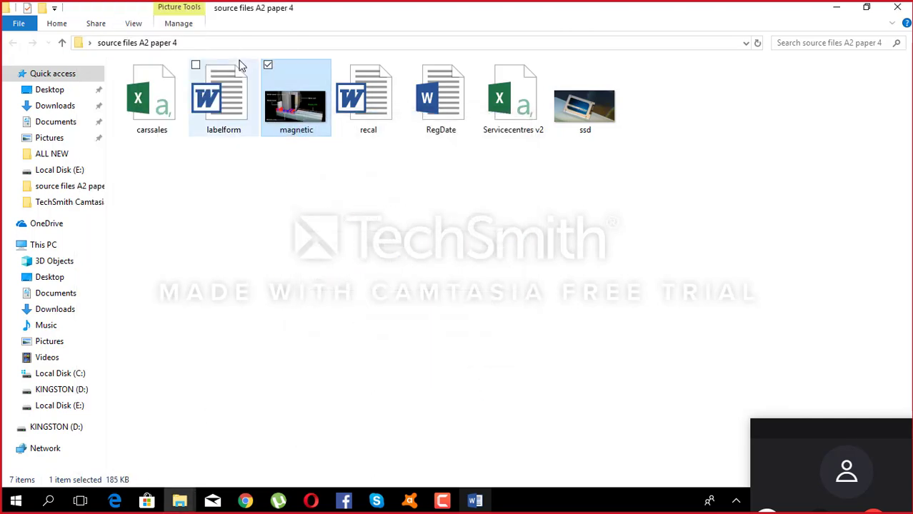
- Copy the full path of the source files A2 paper 4 folder
left_click(318, 44)
right_click(318, 44)
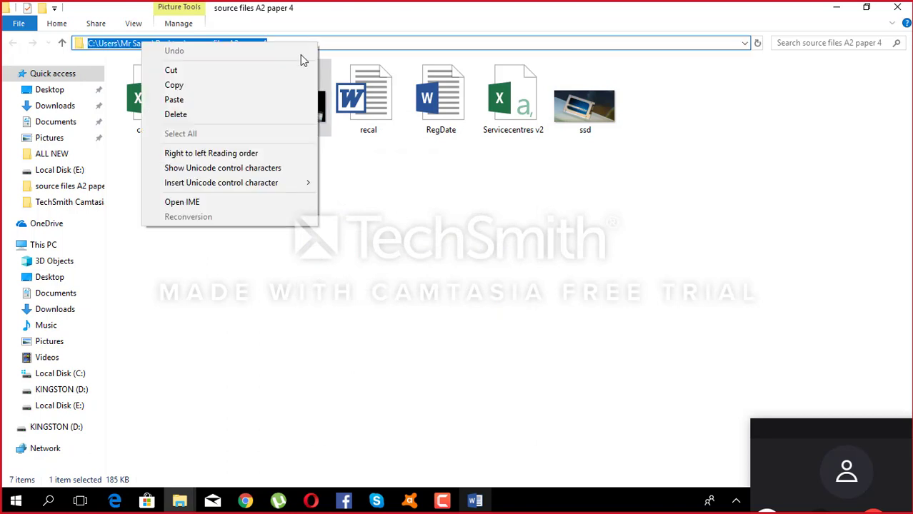
left_click(261, 86)
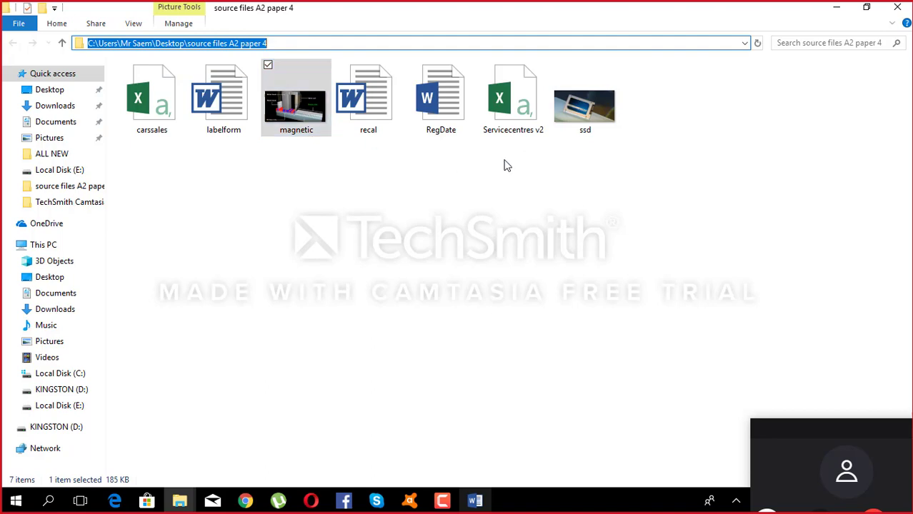
- Switch back to the RegDate.docx labels in Word and check the Location codes in the mail merge recipient list
left_click(473, 502)
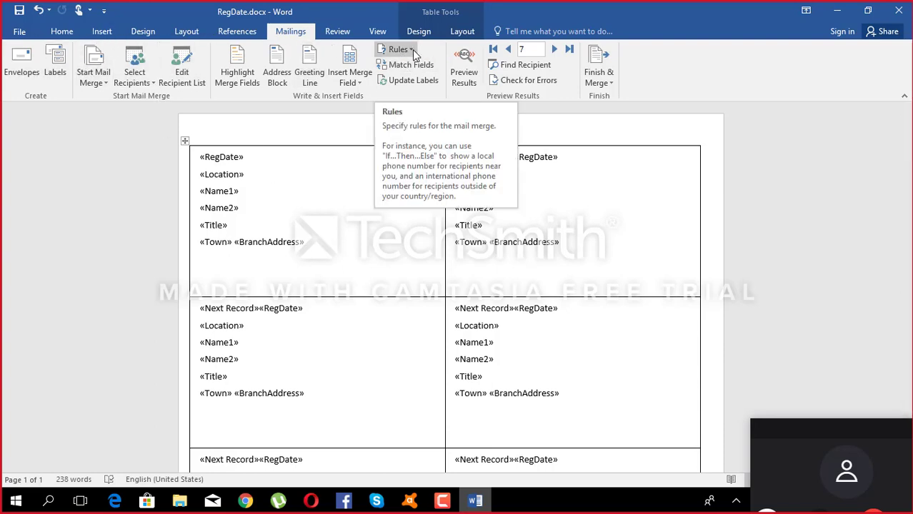
left_click(181, 72)
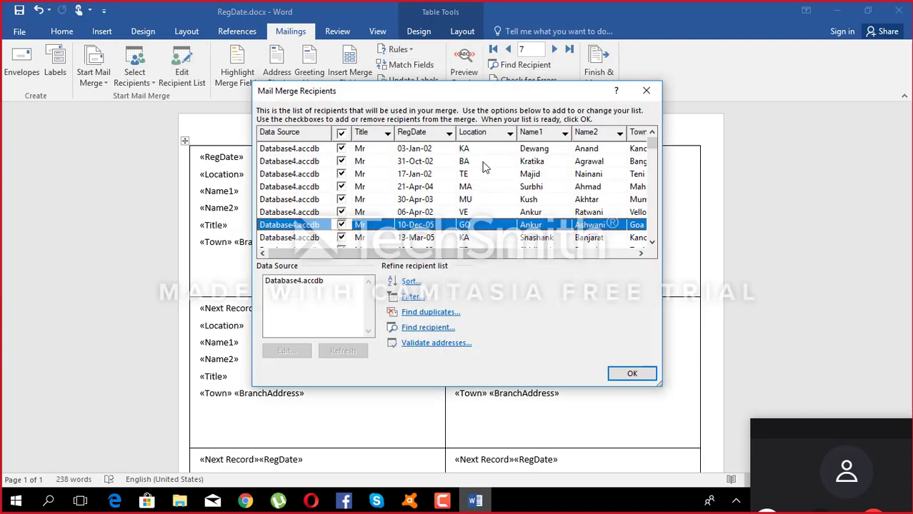
left_click(646, 91)
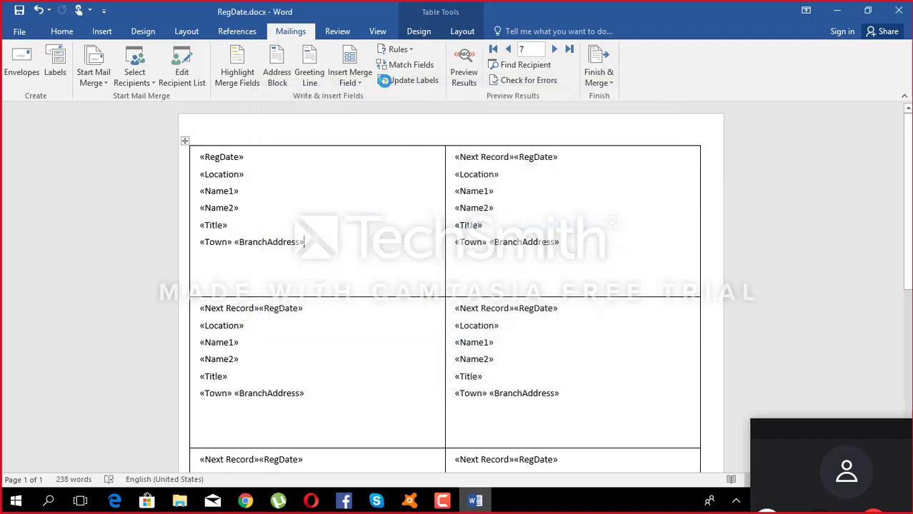
- Insert an If...Then...Else rule after BranchAddress for Location equal to KA with both result texts empty, and display the field codes
left_click(396, 49)
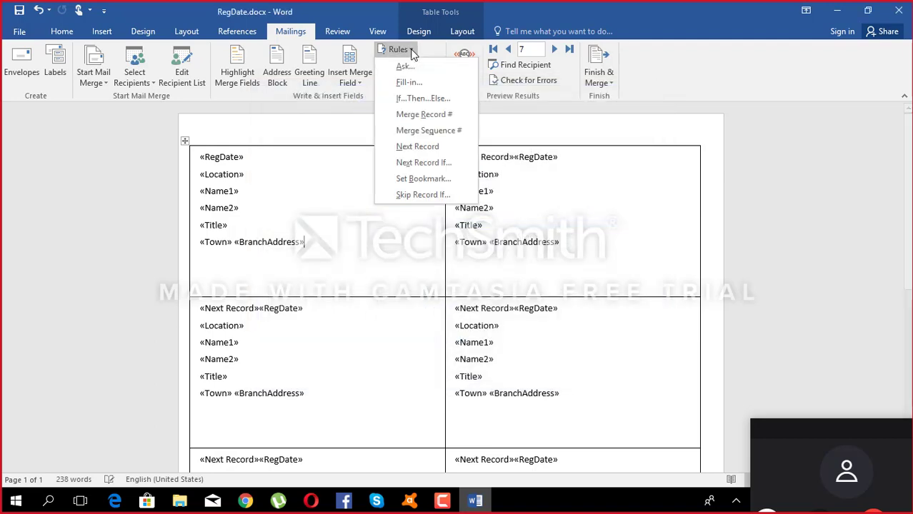
left_click(421, 98)
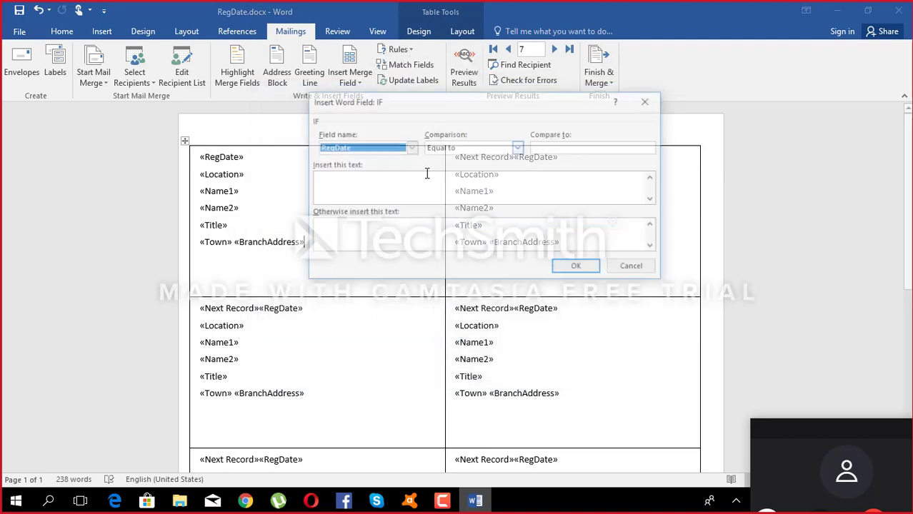
left_click(373, 150)
left_click(360, 172)
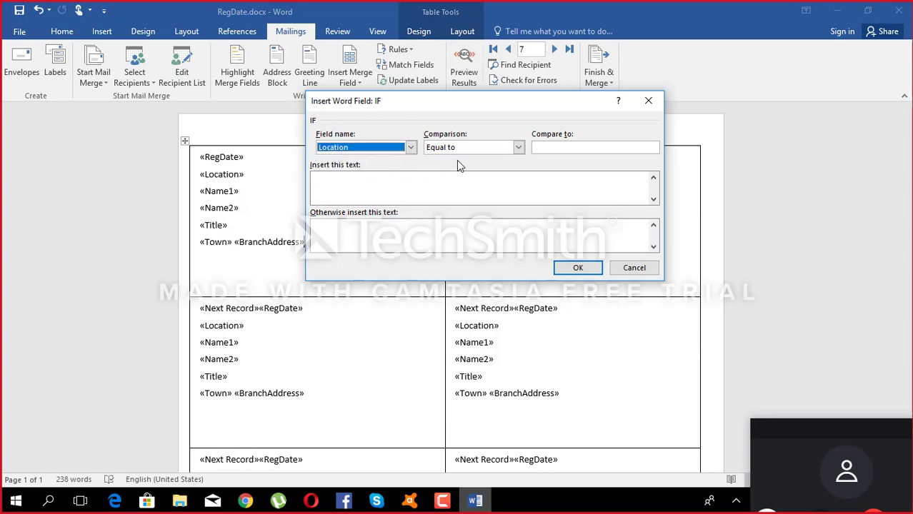
left_click(546, 149)
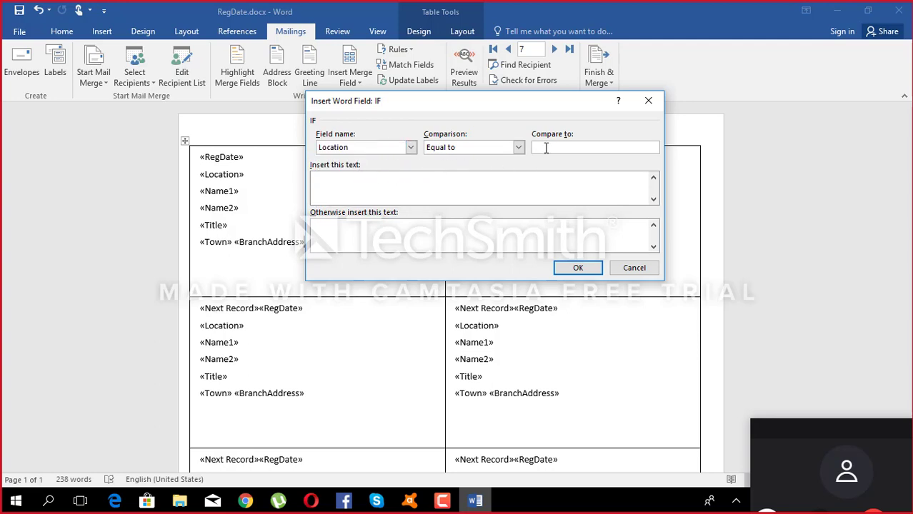
left_click(507, 188)
left_click(571, 270)
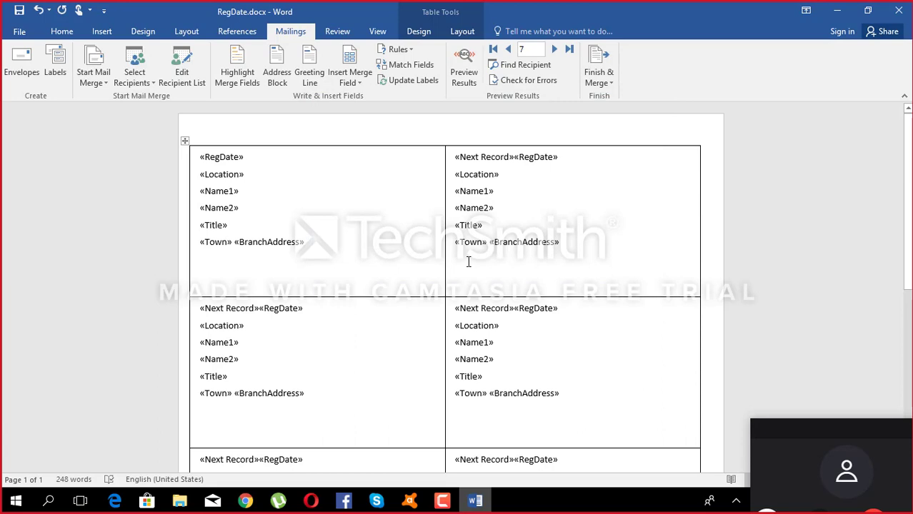
key("alt+F9")
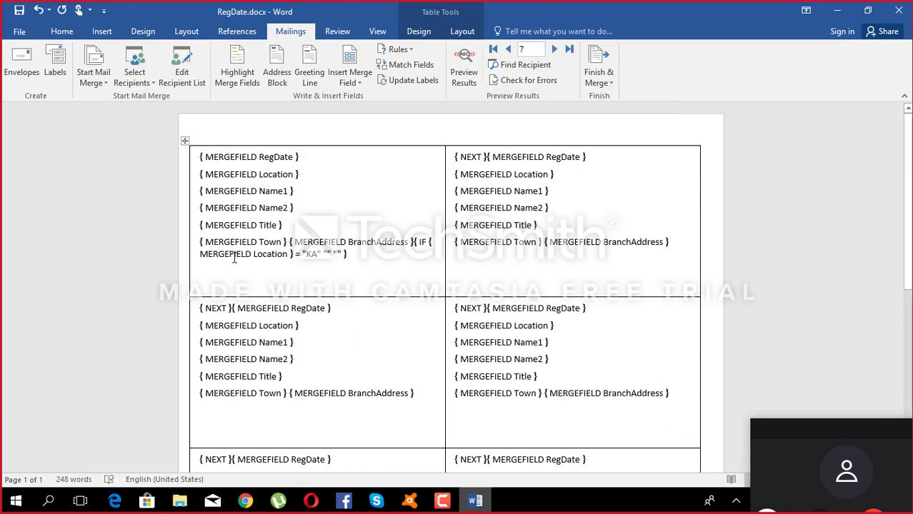
- Start an IncludePicture field inside the first pair of empty quotes of the IF field in the first label
left_click(327, 254)
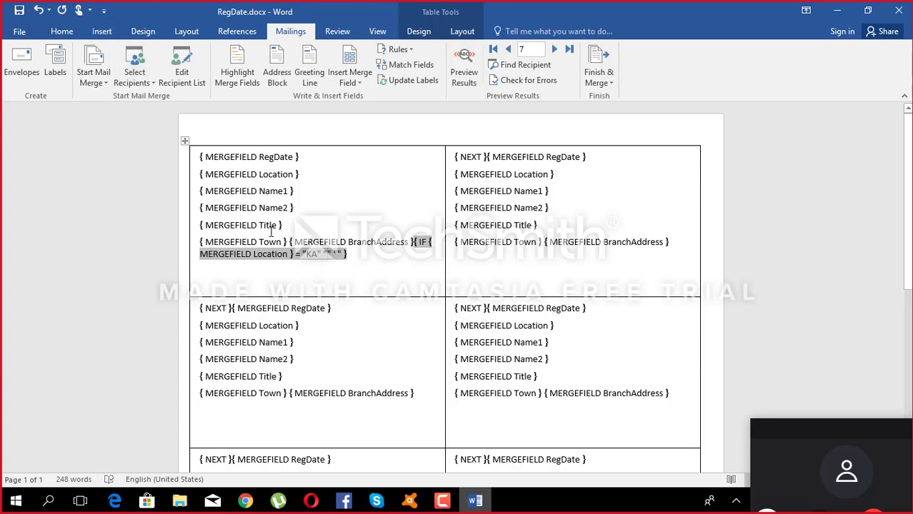
left_click(100, 36)
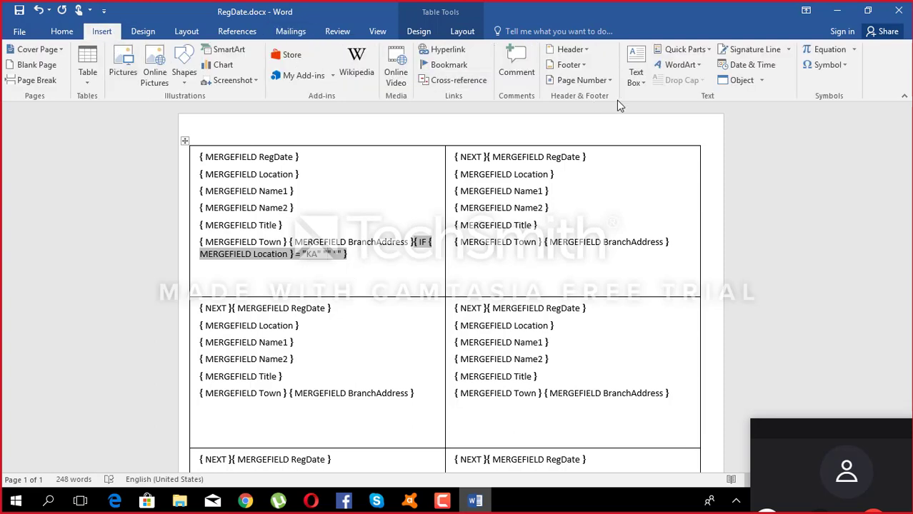
left_click(705, 50)
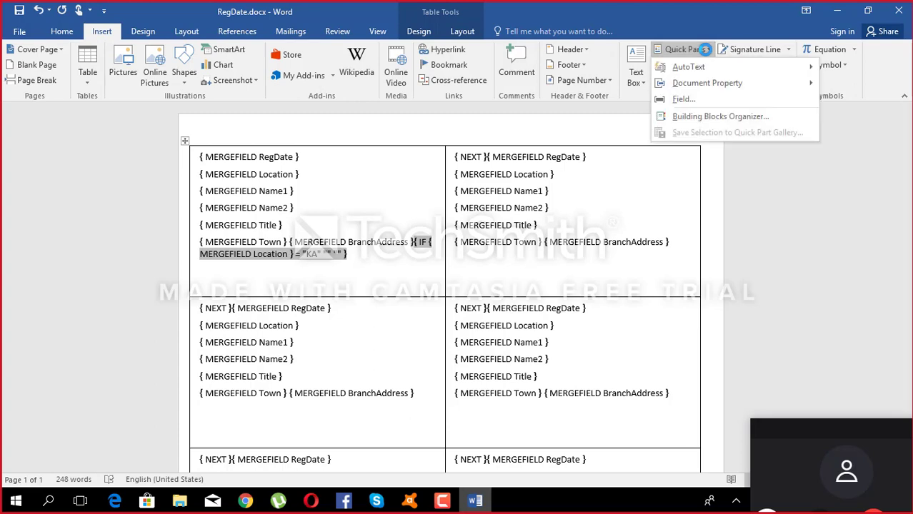
left_click(679, 99)
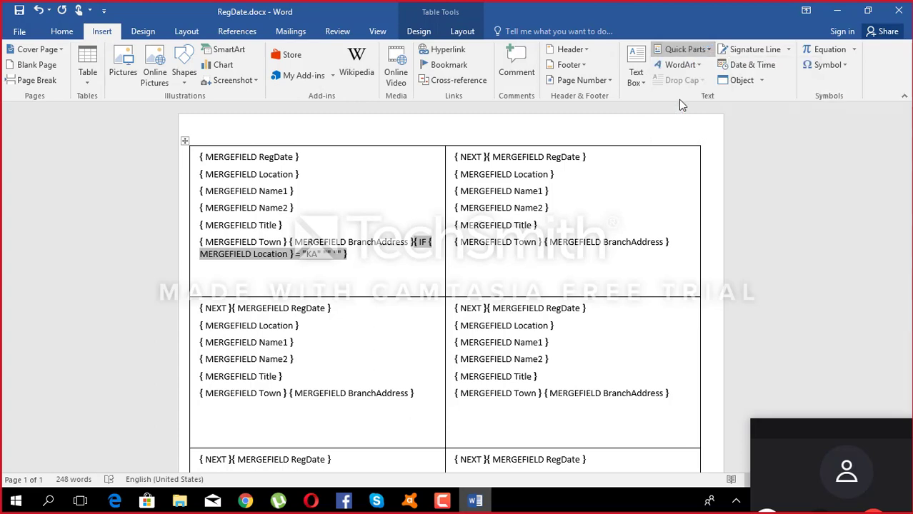
left_click_drag(427, 94, 647, 71)
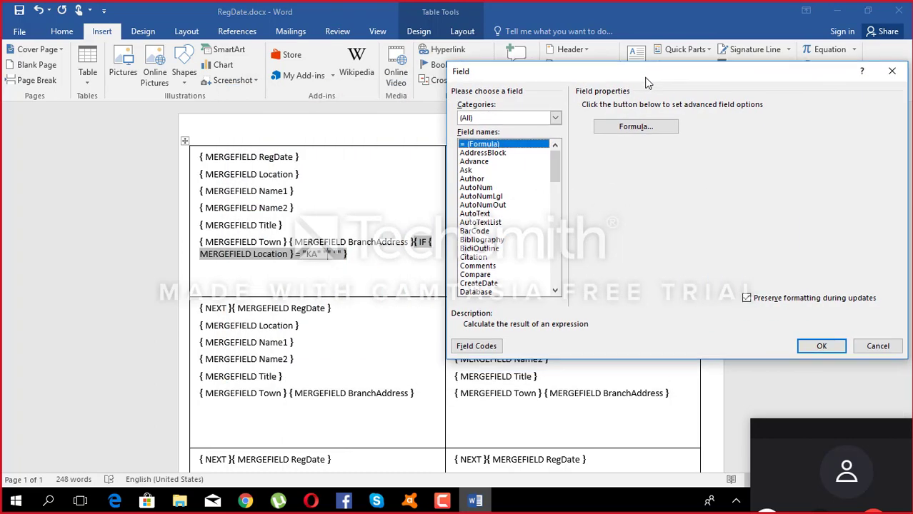
left_click_drag(574, 71, 552, 54)
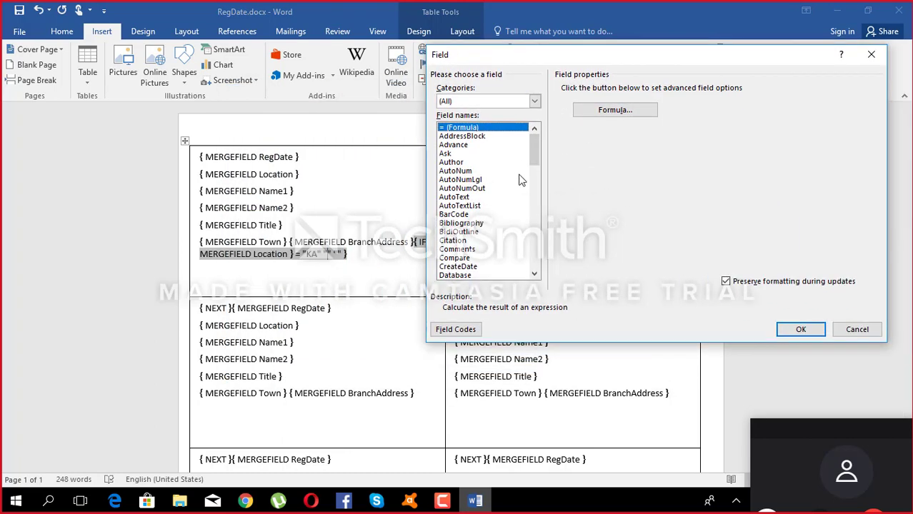
left_click_drag(535, 155, 539, 196)
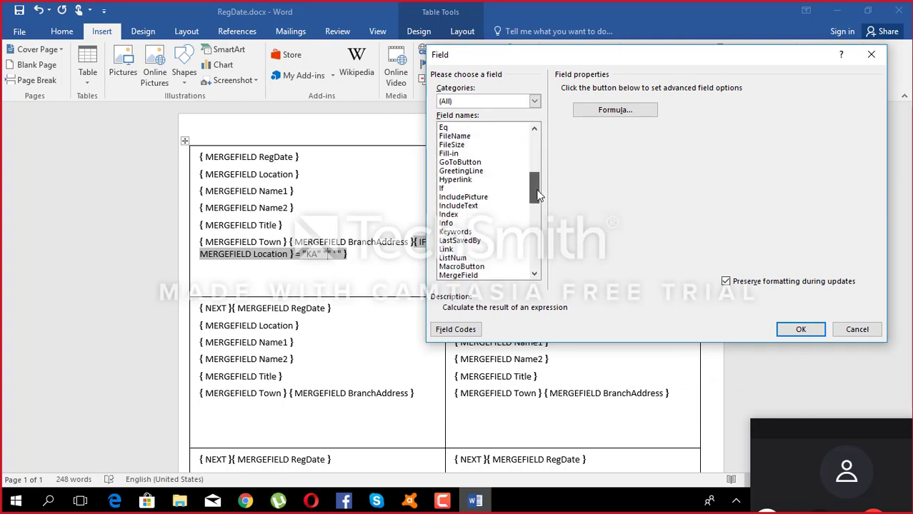
left_click(483, 198)
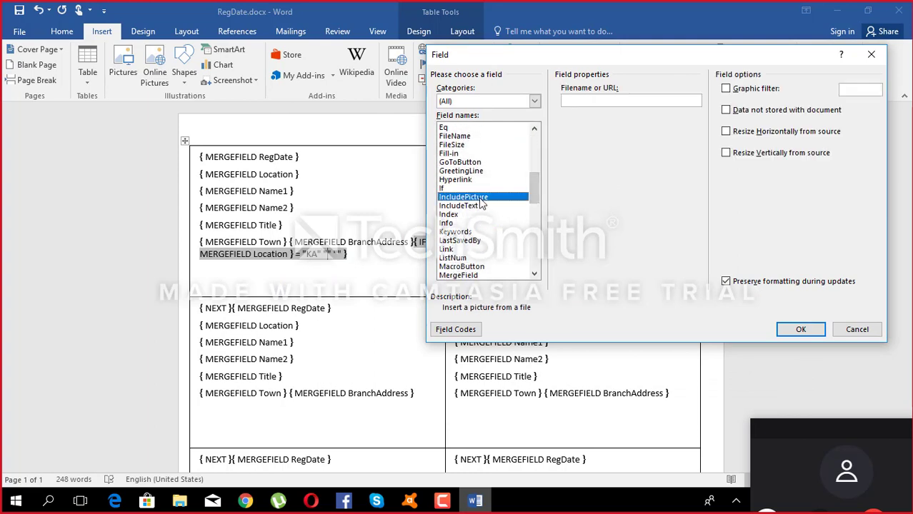
- Paste the copied source files A2 paper 4 folder path as the picture's filename and add a trailing backslash
right_click(576, 100)
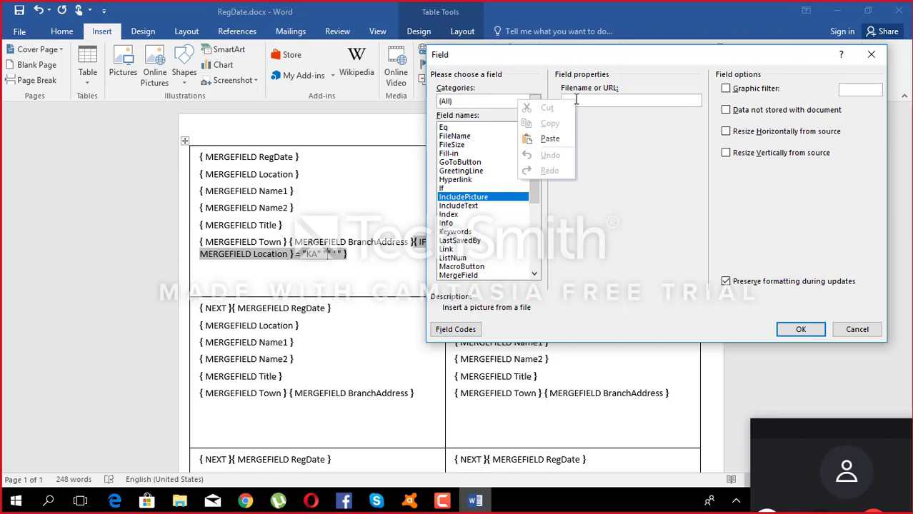
left_click(550, 144)
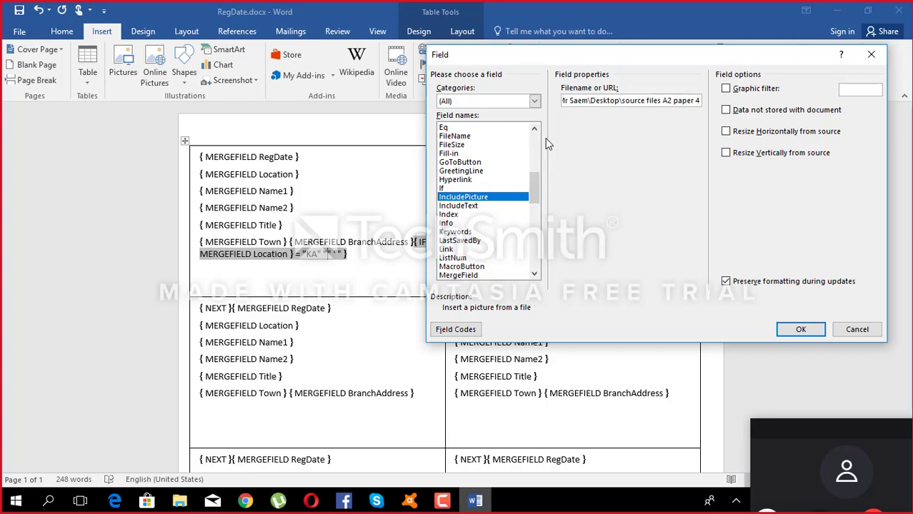
type("\\")
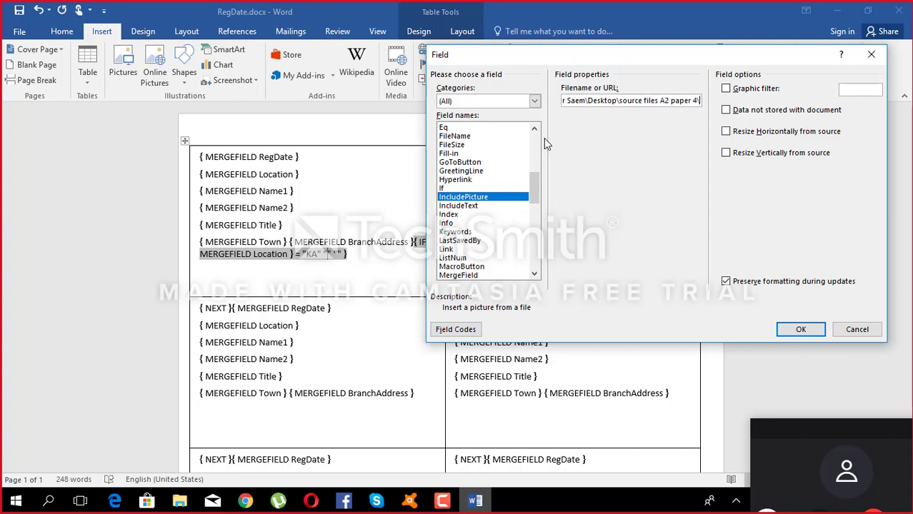
left_click(179, 501)
left_click(352, 440)
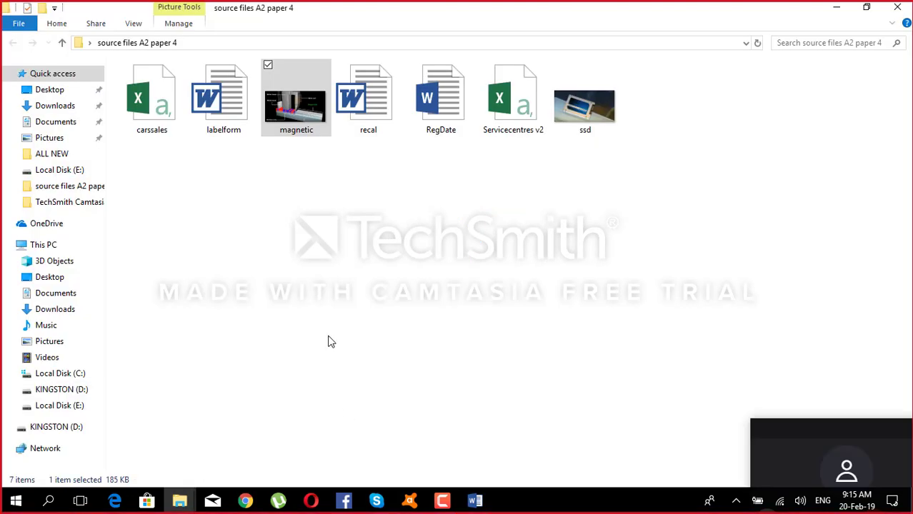
left_click(463, 498)
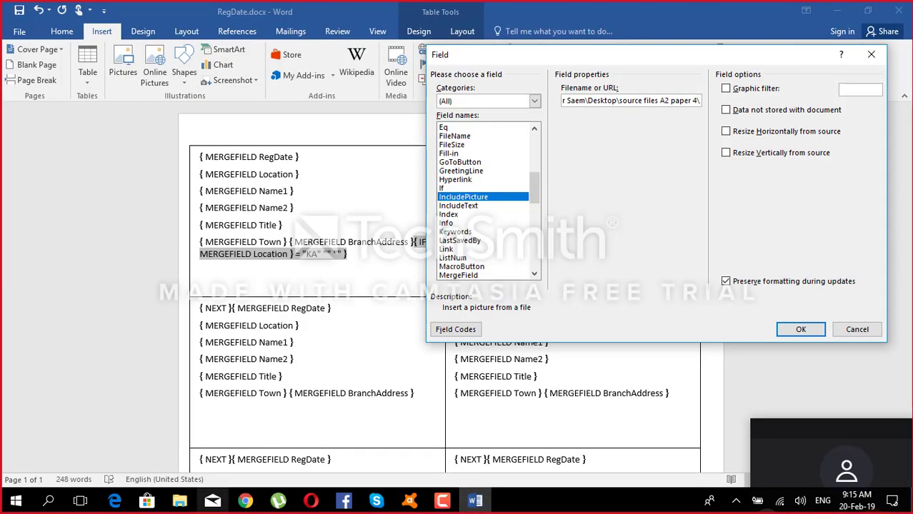
- Copy the magnetic image's name from File Explorer, append it with .png to the path in Word, and insert the IncludePicture field
left_click(179, 501)
left_click(351, 441)
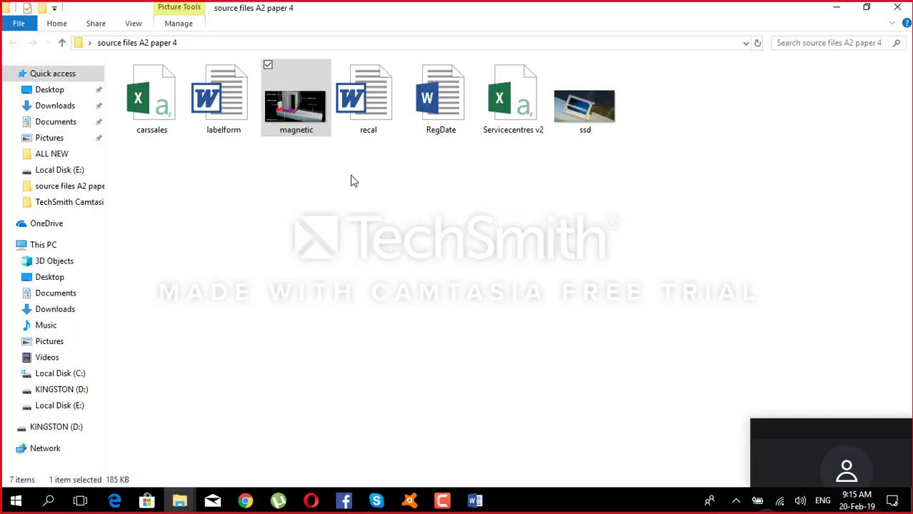
right_click(301, 112)
left_click(177, 460)
key("ctrl+c")
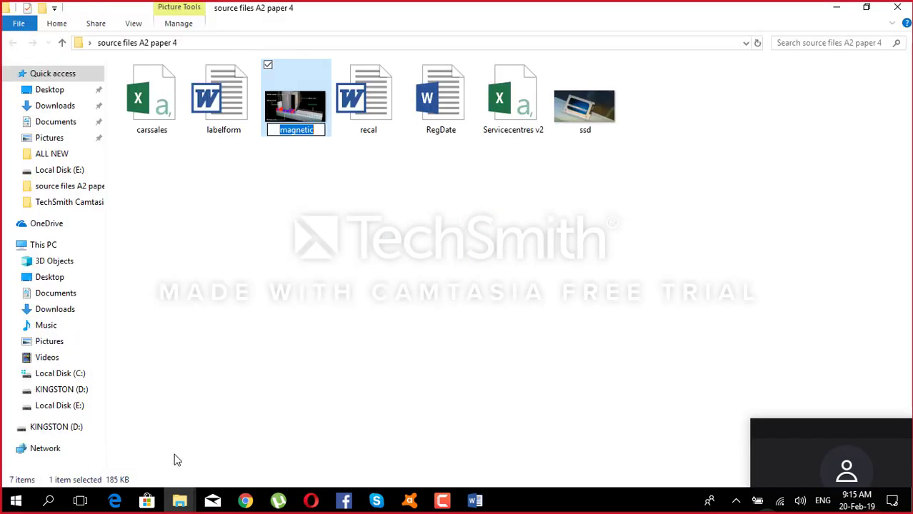
left_click(475, 501)
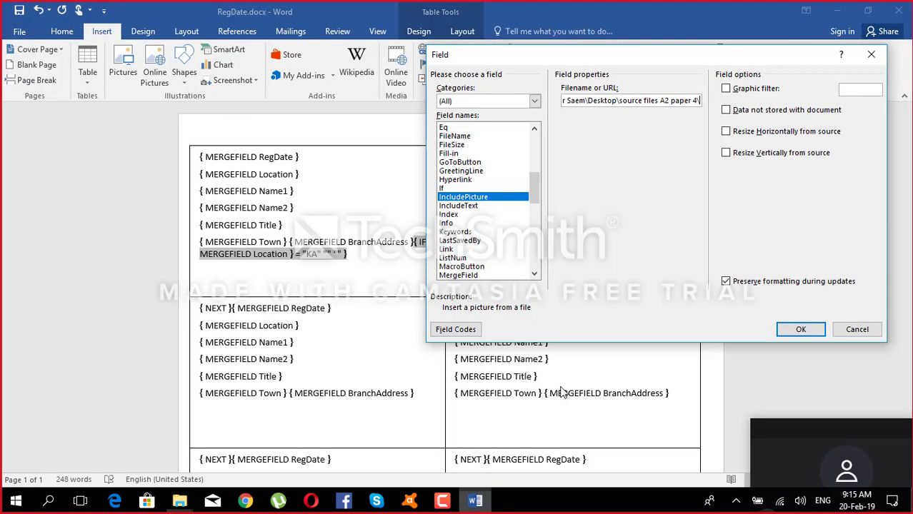
key("ctrl+v")
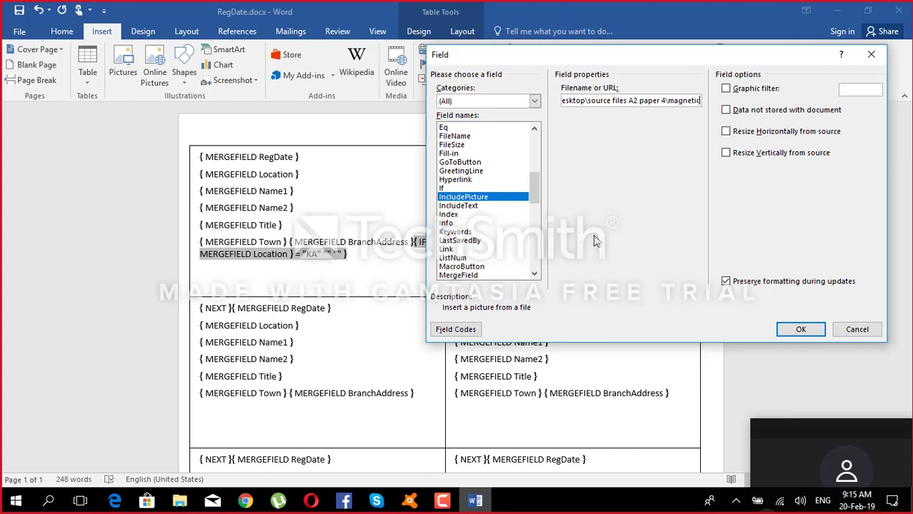
type(".png")
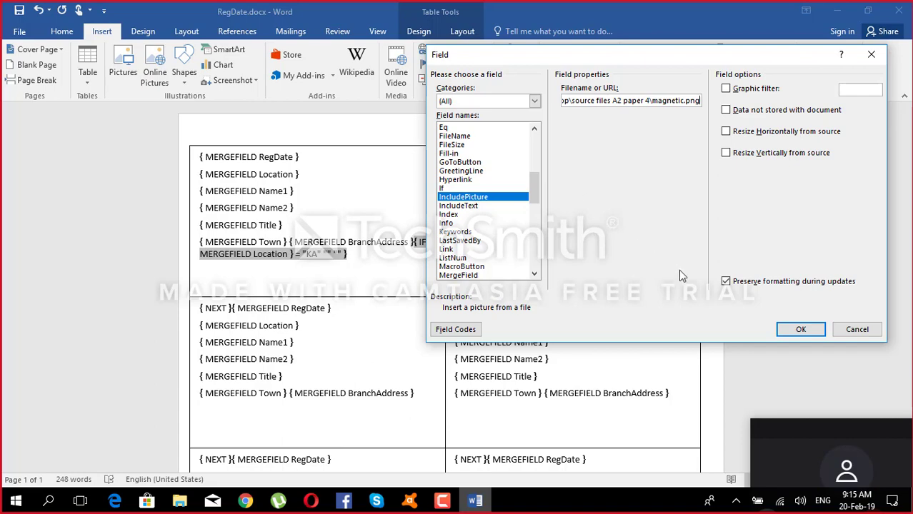
left_click(797, 331)
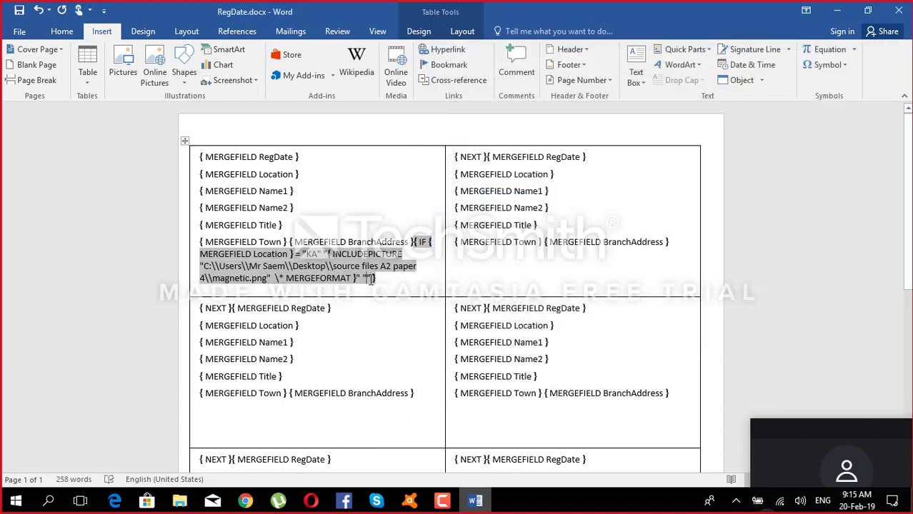
- Start a second IncludePicture field in the IF field's last pair of empty quotes, with magnetic as the filename
left_click(707, 50)
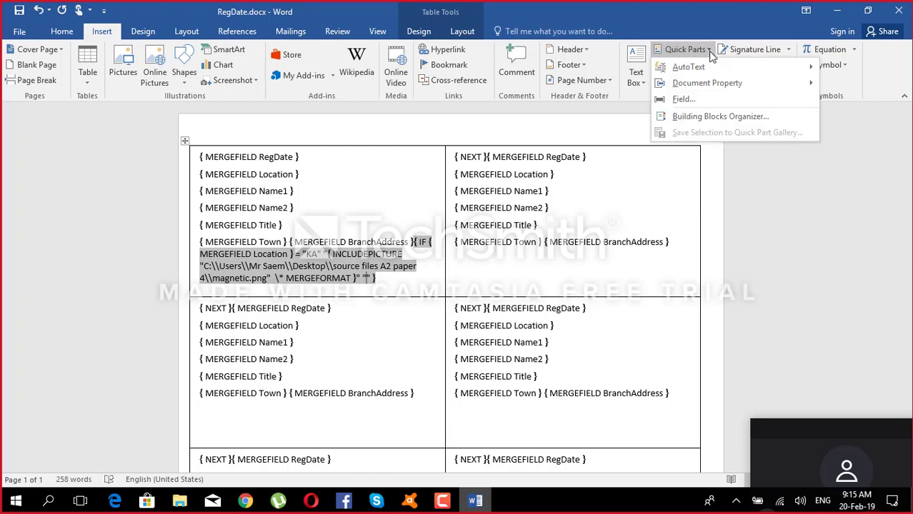
left_click(693, 100)
left_click_drag(532, 152, 532, 195)
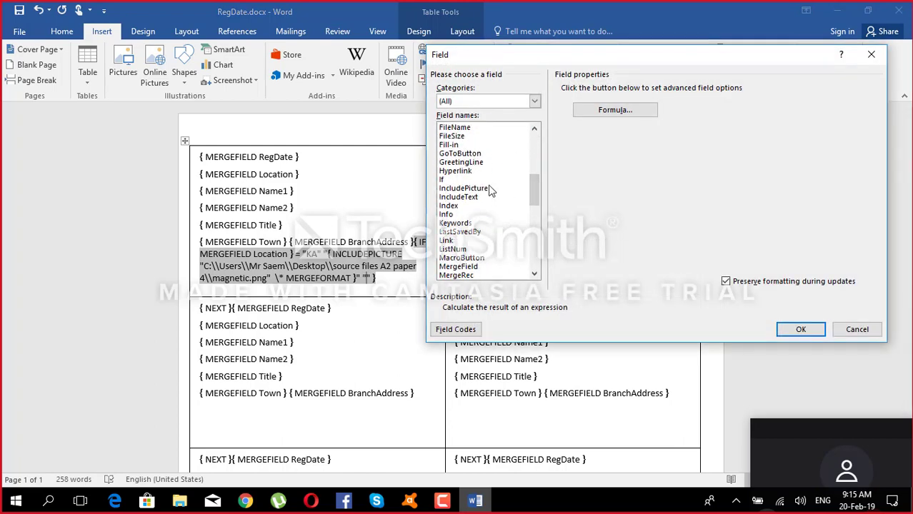
left_click(490, 189)
left_click(578, 102)
type("magnetic")
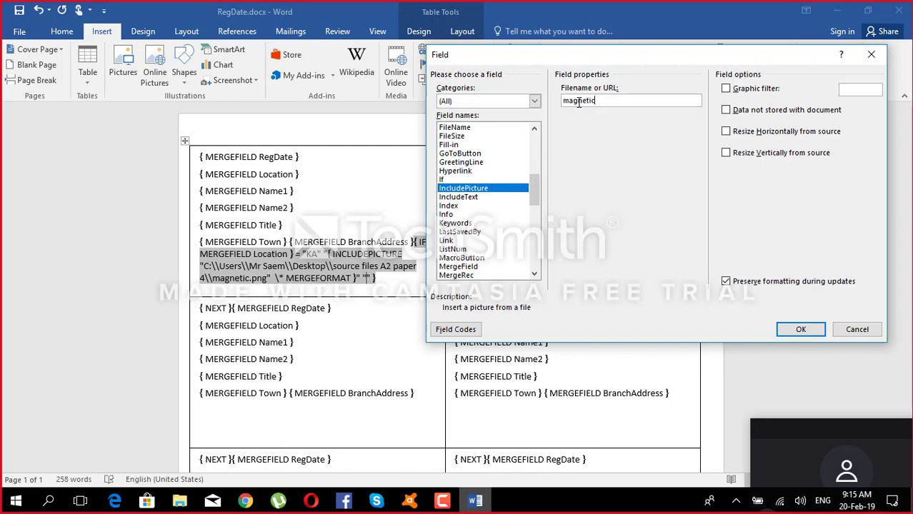
- Copy the full path of the source files A2 paper 4 folder from File Explorer and return to the second IncludePicture field in Word
left_click(179, 501)
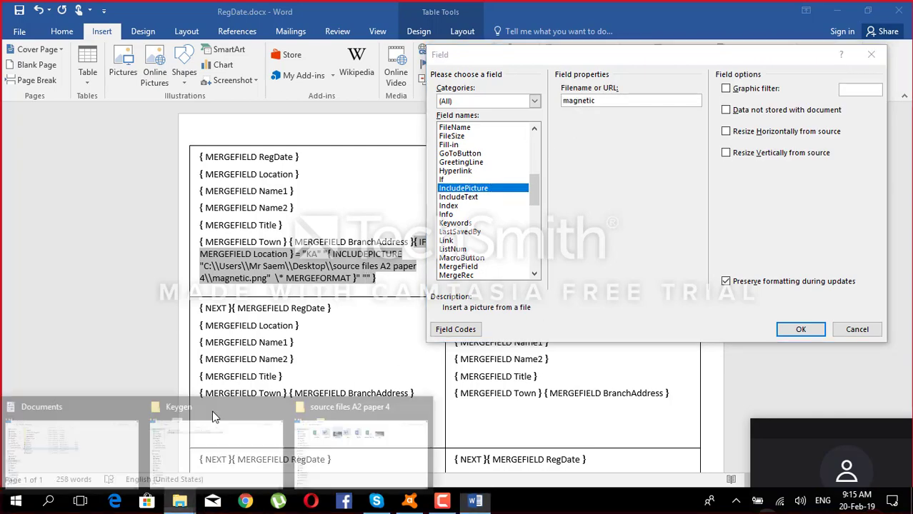
left_click(320, 442)
left_click(310, 45)
right_click(307, 45)
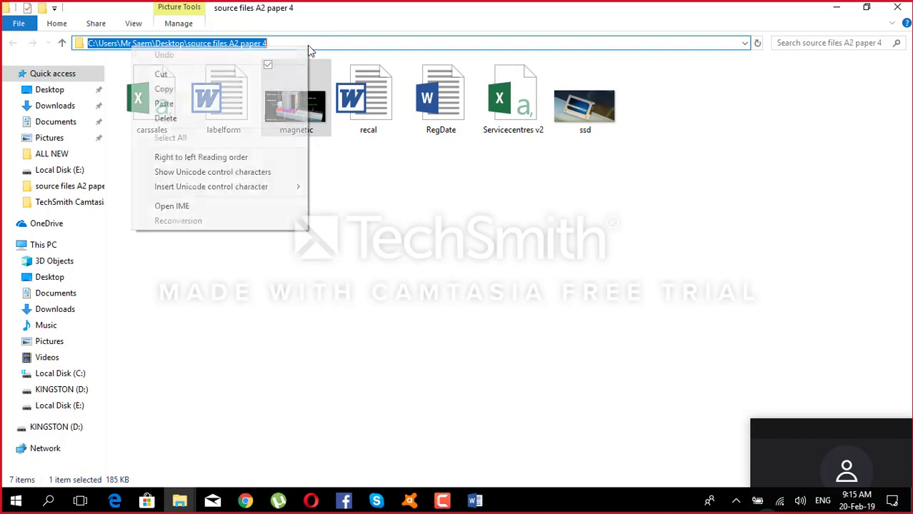
left_click(255, 90)
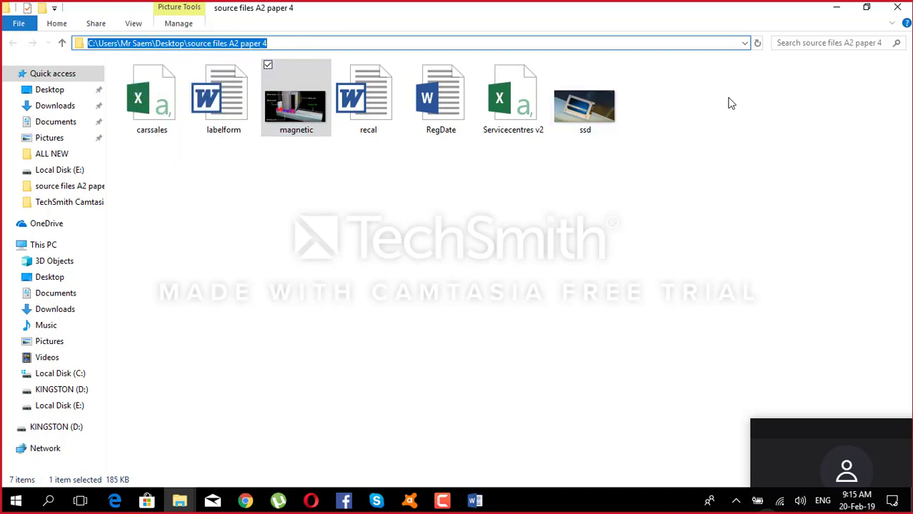
left_click(475, 501)
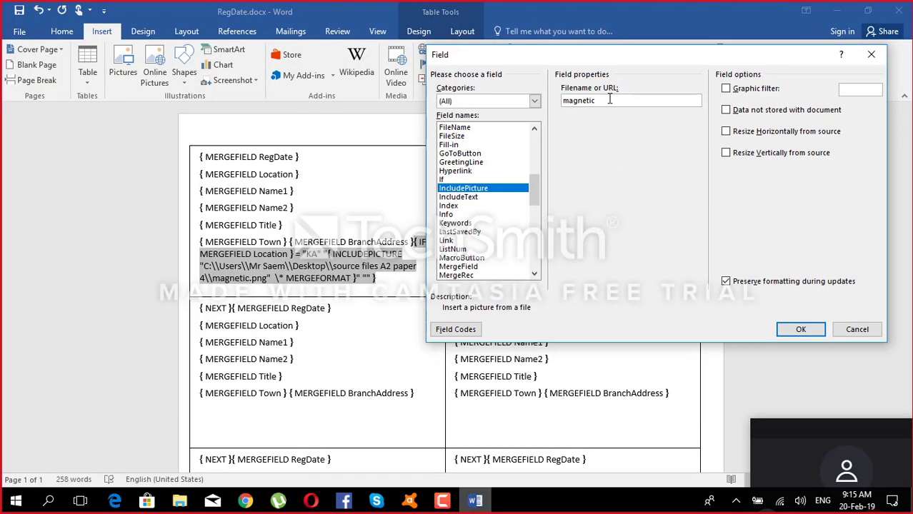
- Set the second picture's filename to the copied folder path followed by \ssd.png, insert the IncludePicture field, and hide the field codes
left_click_drag(610, 100, 507, 106)
key("ctrl+v")
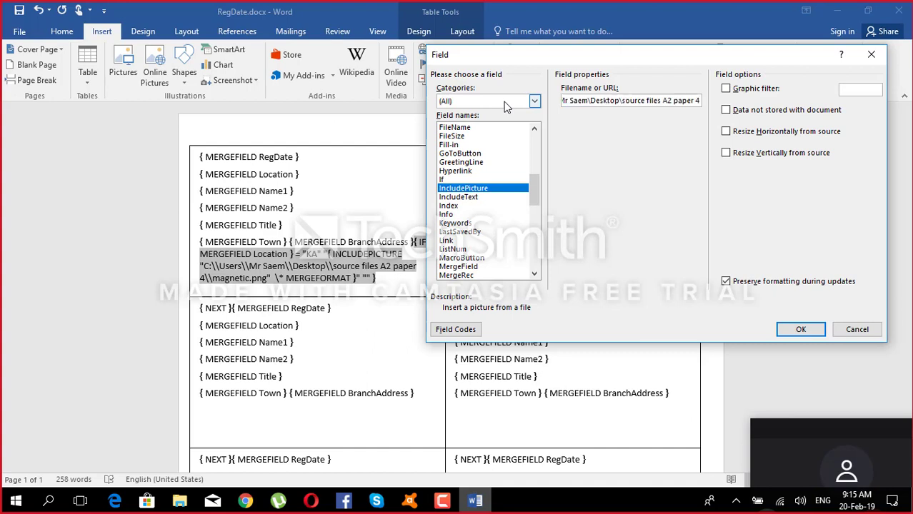
type("ss")
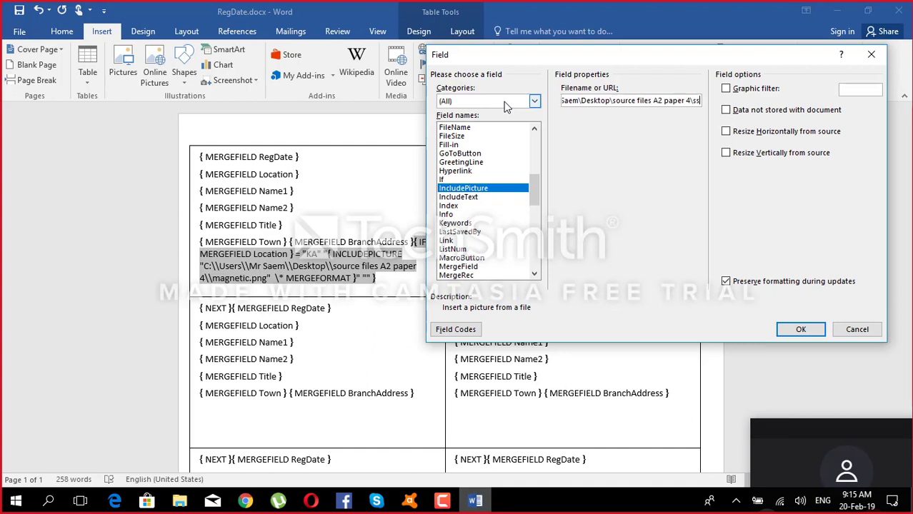
type("d.png")
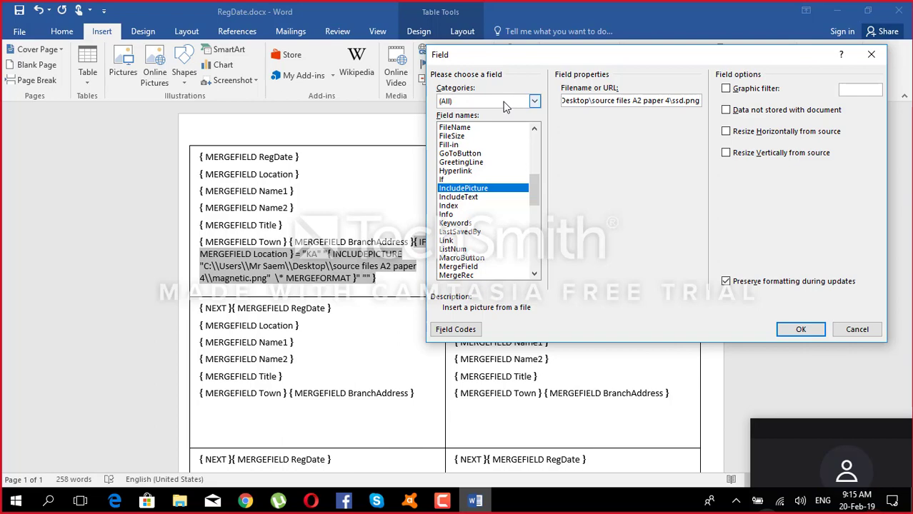
left_click(800, 332)
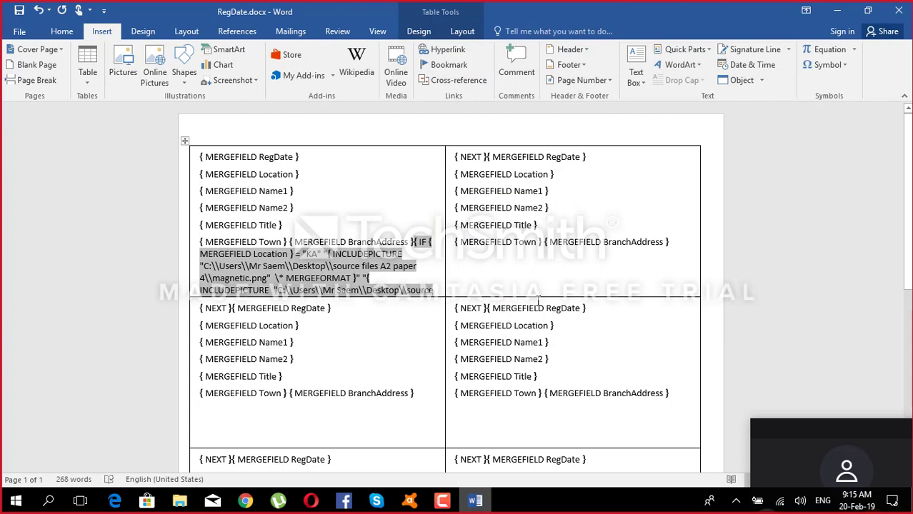
key("alt+F9")
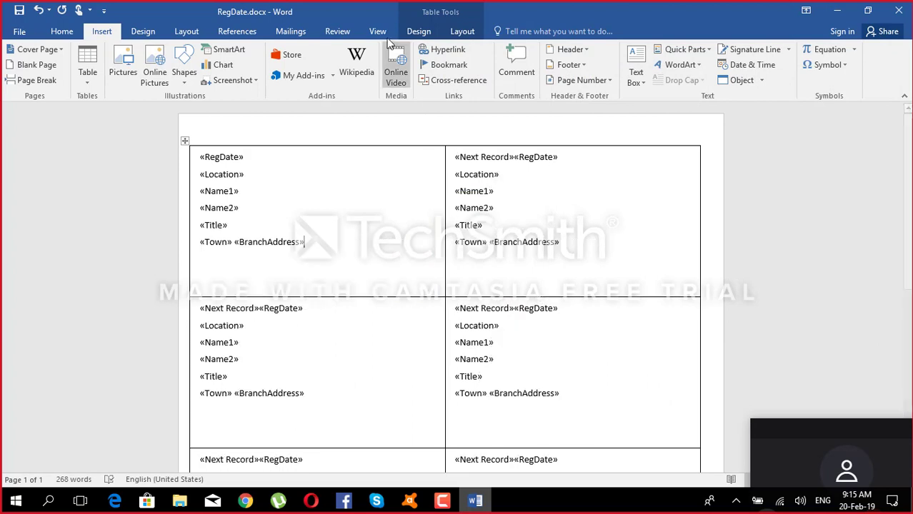
- Preview the merge results and browse forward and back through the records to check the first label's image against its Location
left_click(294, 31)
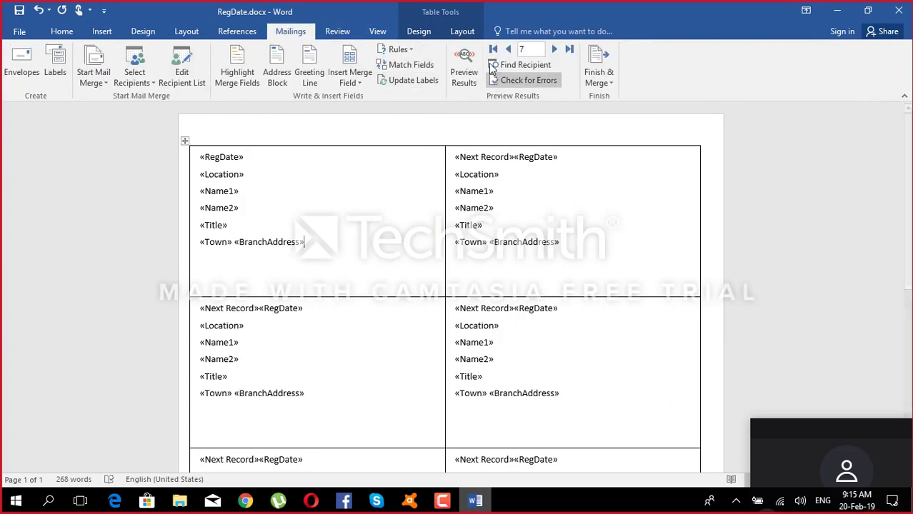
left_click(466, 75)
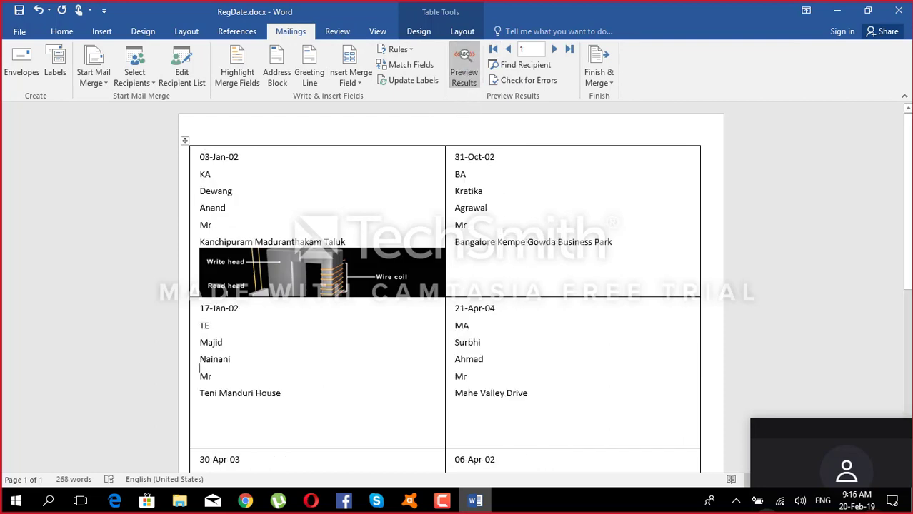
left_click(554, 50)
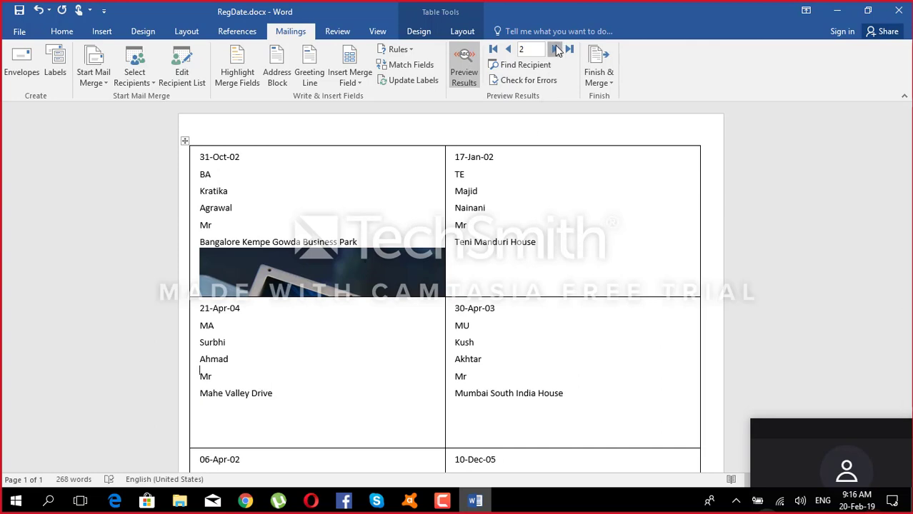
left_click(554, 49)
left_click(555, 50)
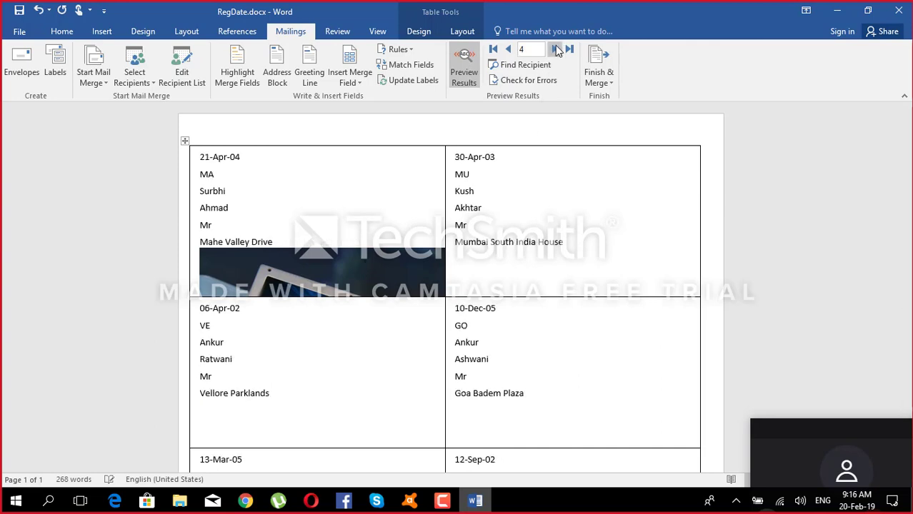
left_click(555, 50)
left_click(555, 49)
left_click(555, 49)
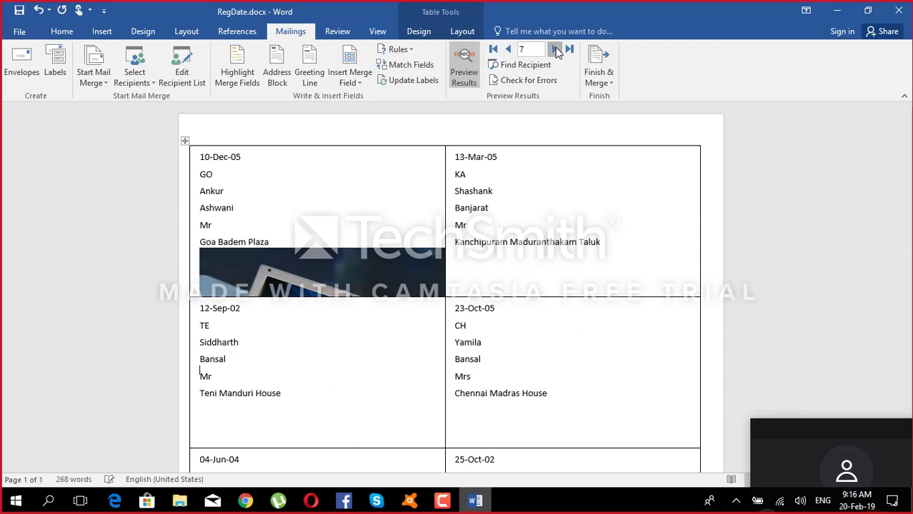
left_click(555, 50)
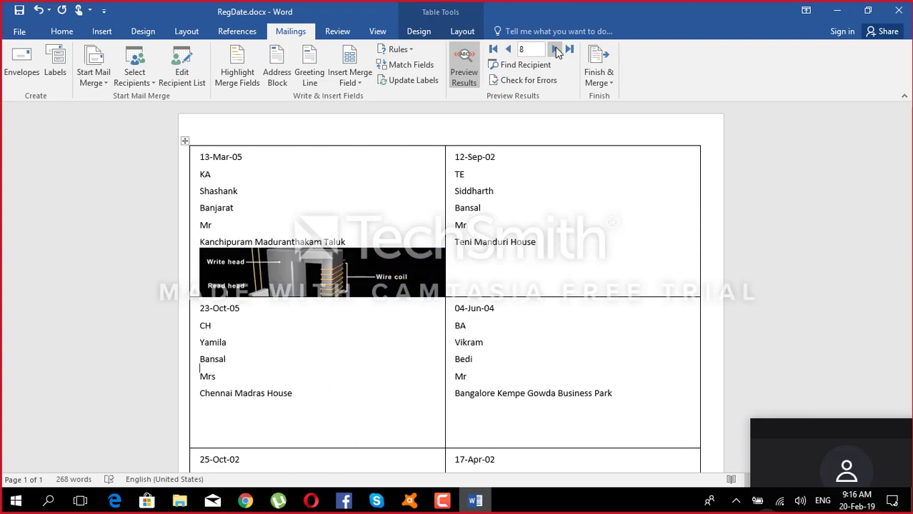
left_click(555, 50)
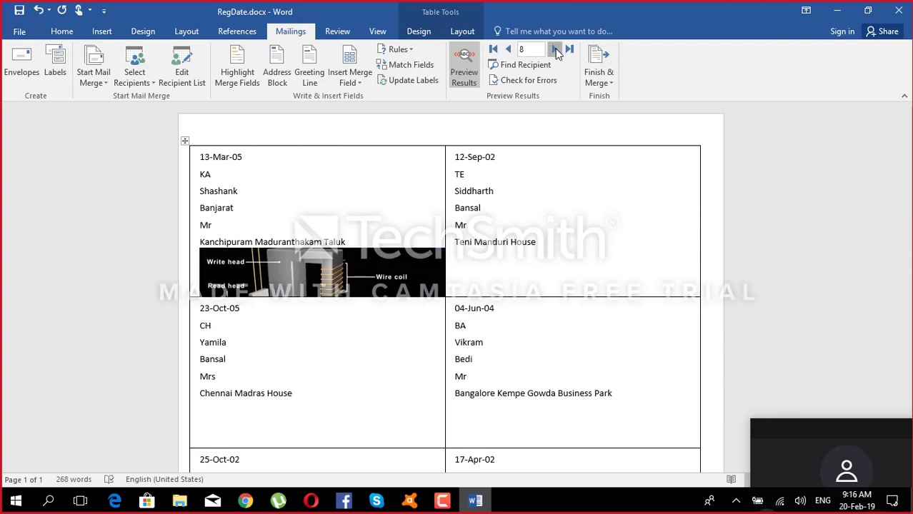
left_click(508, 50)
left_click(508, 50)
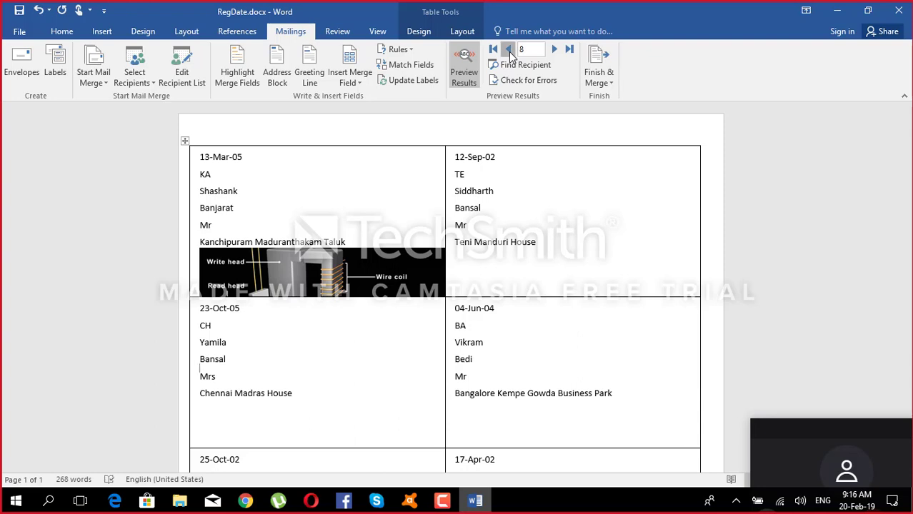
left_click(509, 50)
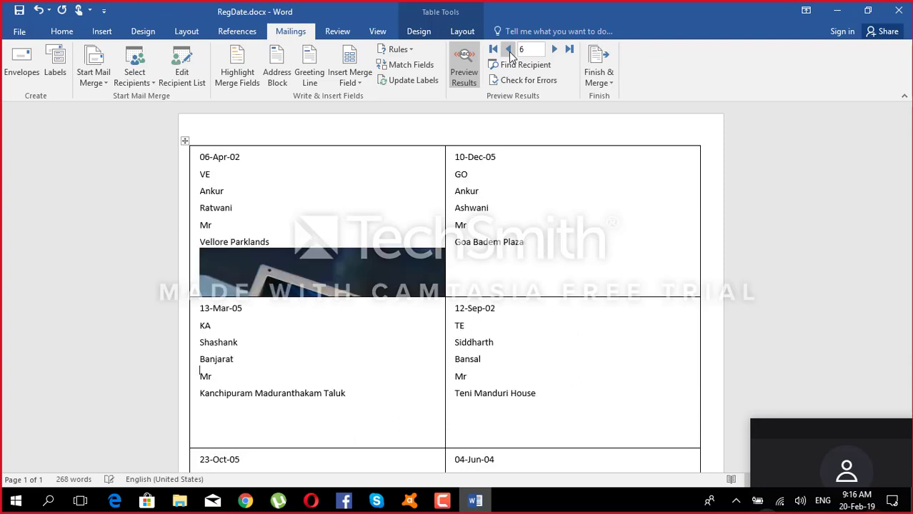
left_click(509, 50)
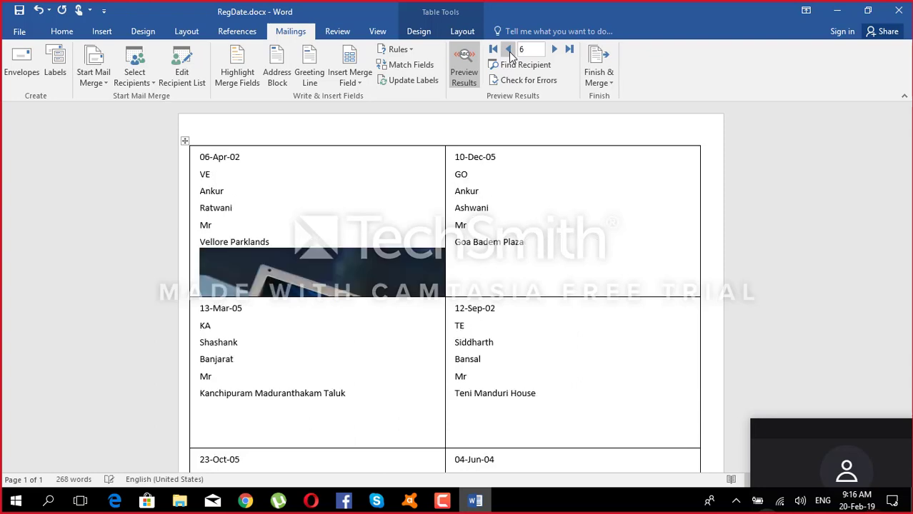
- Turn off the results preview and update the labels so every label gets the conditional picture field
left_click(465, 75)
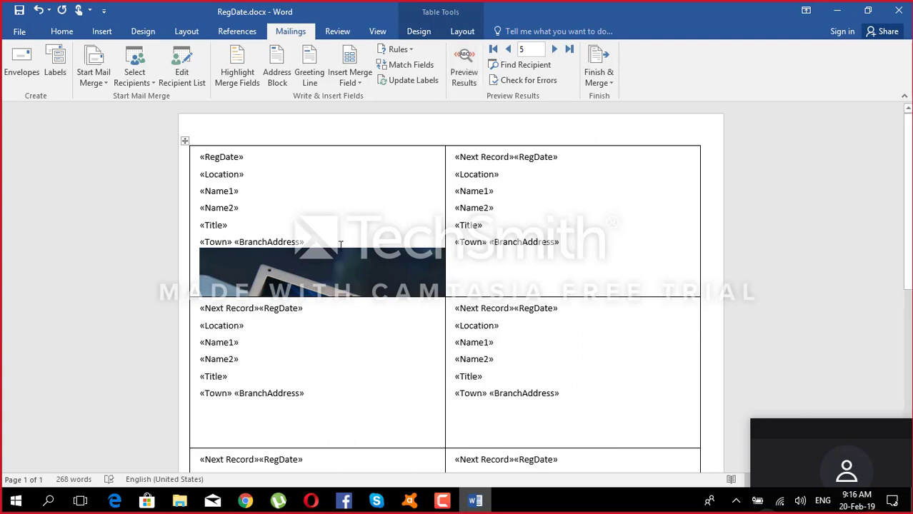
left_click(408, 80)
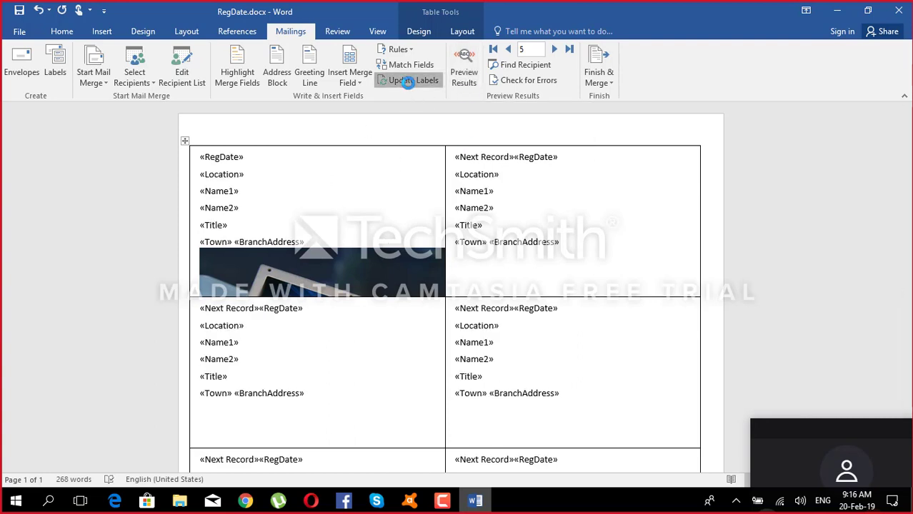
scroll(504, 201, "down", 1)
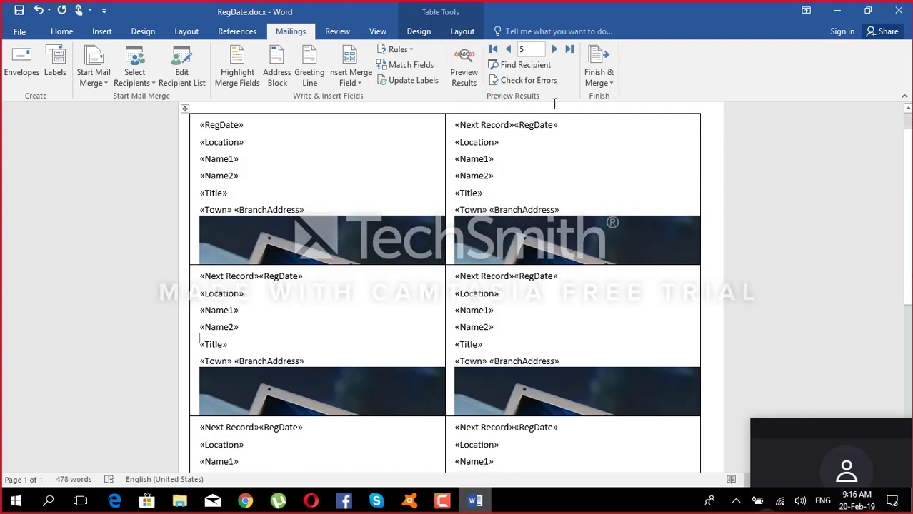
- Preview the merged labels from the first record, examine the image on every label down the page, and turn the preview off
left_click(492, 49)
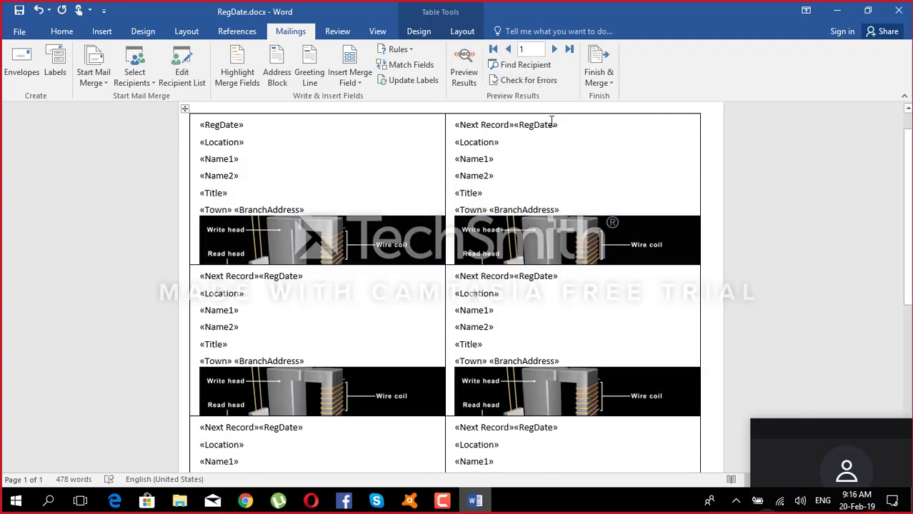
left_click(464, 72)
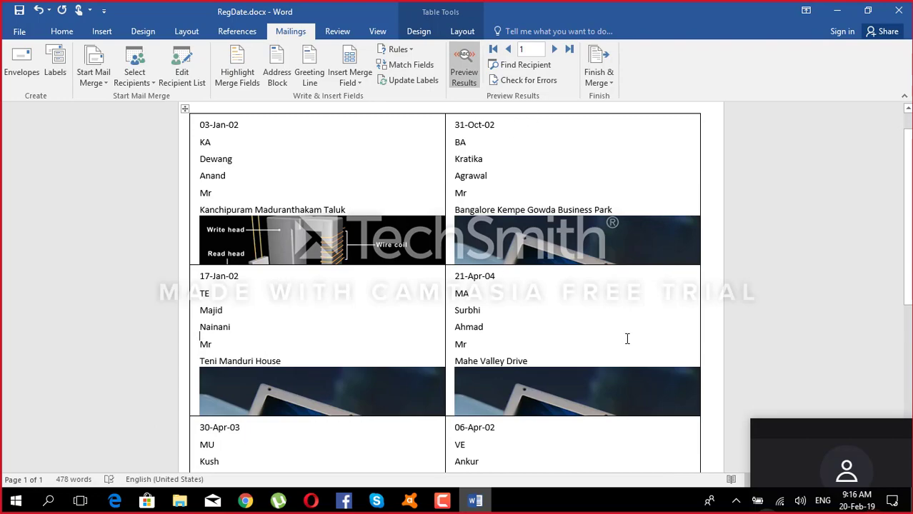
scroll(626, 339, "down", 10)
scroll(522, 366, "up", 5)
scroll(491, 359, "up", 5)
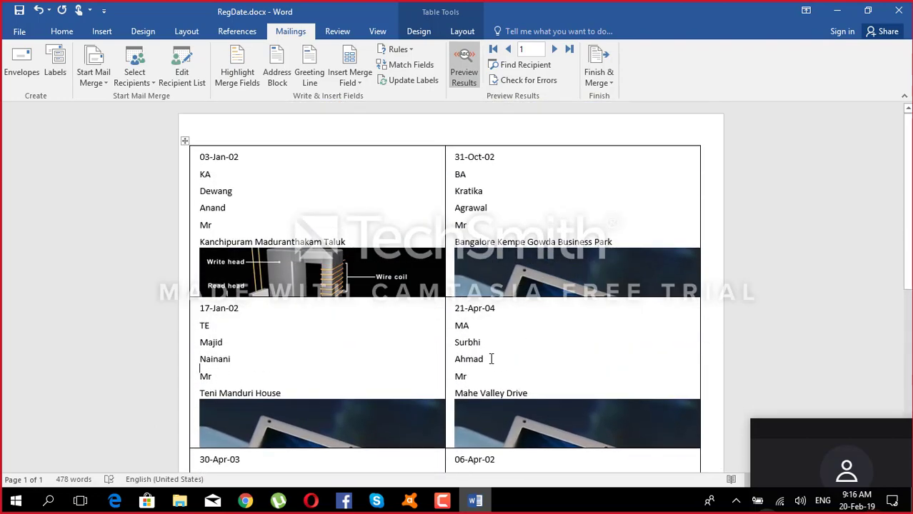
scroll(530, 320, "down", 10)
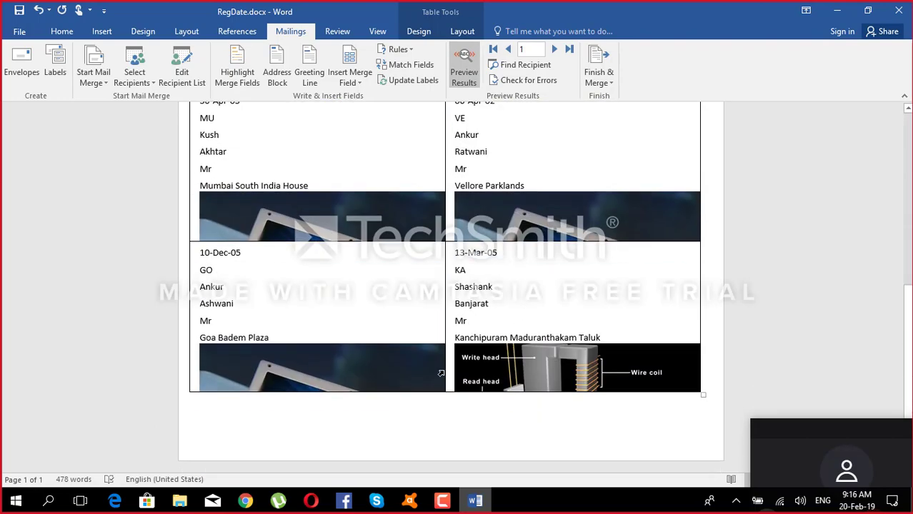
scroll(410, 214, "up", 10)
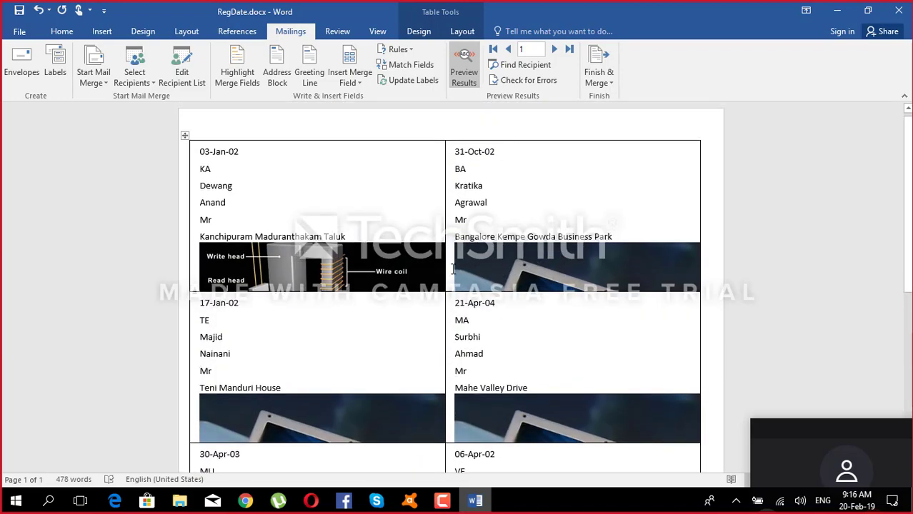
scroll(460, 284, "down", 6)
scroll(460, 290, "down", 6)
scroll(575, 297, "up", 12)
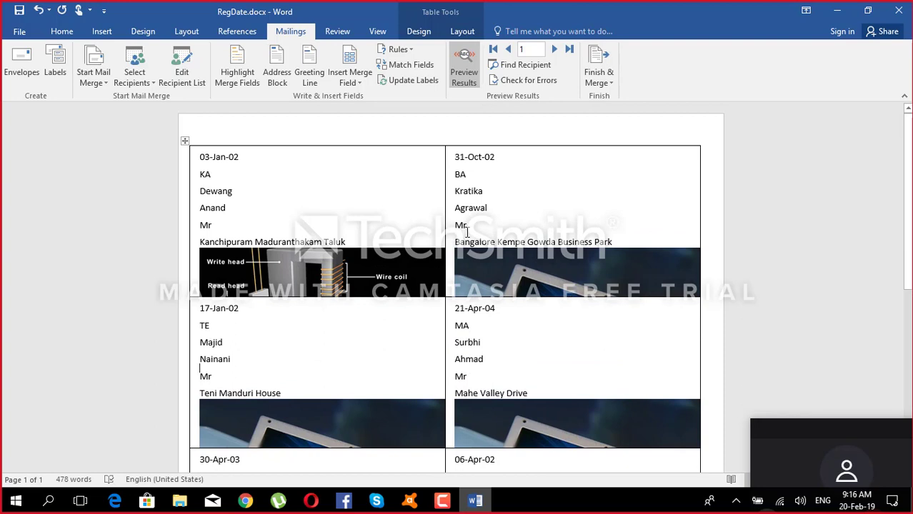
left_click(465, 57)
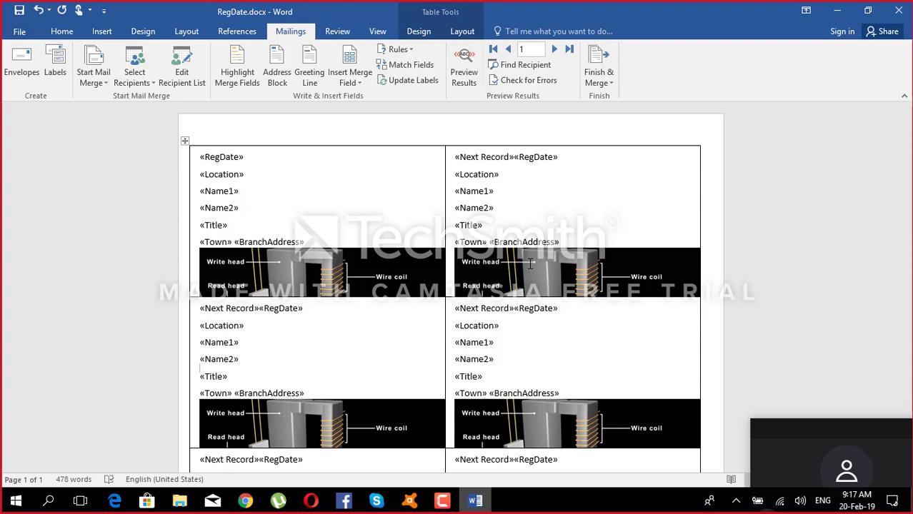
left_click(442, 501)
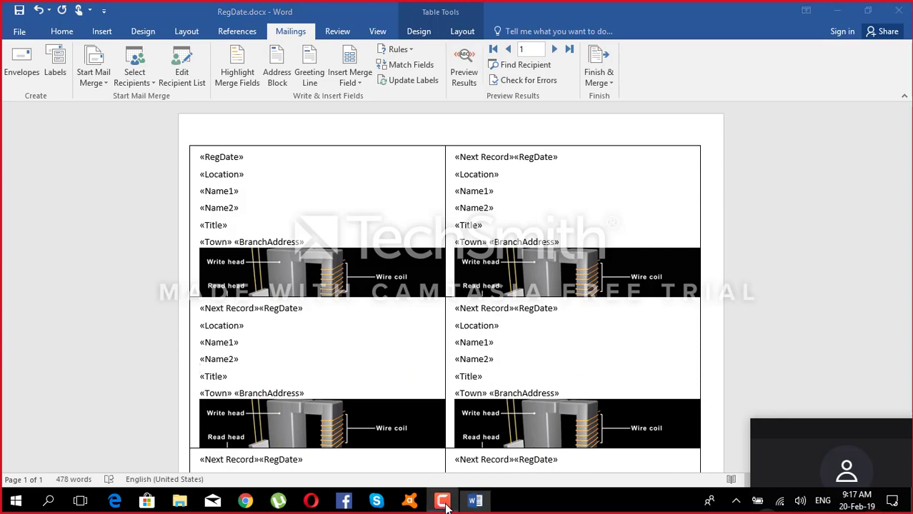